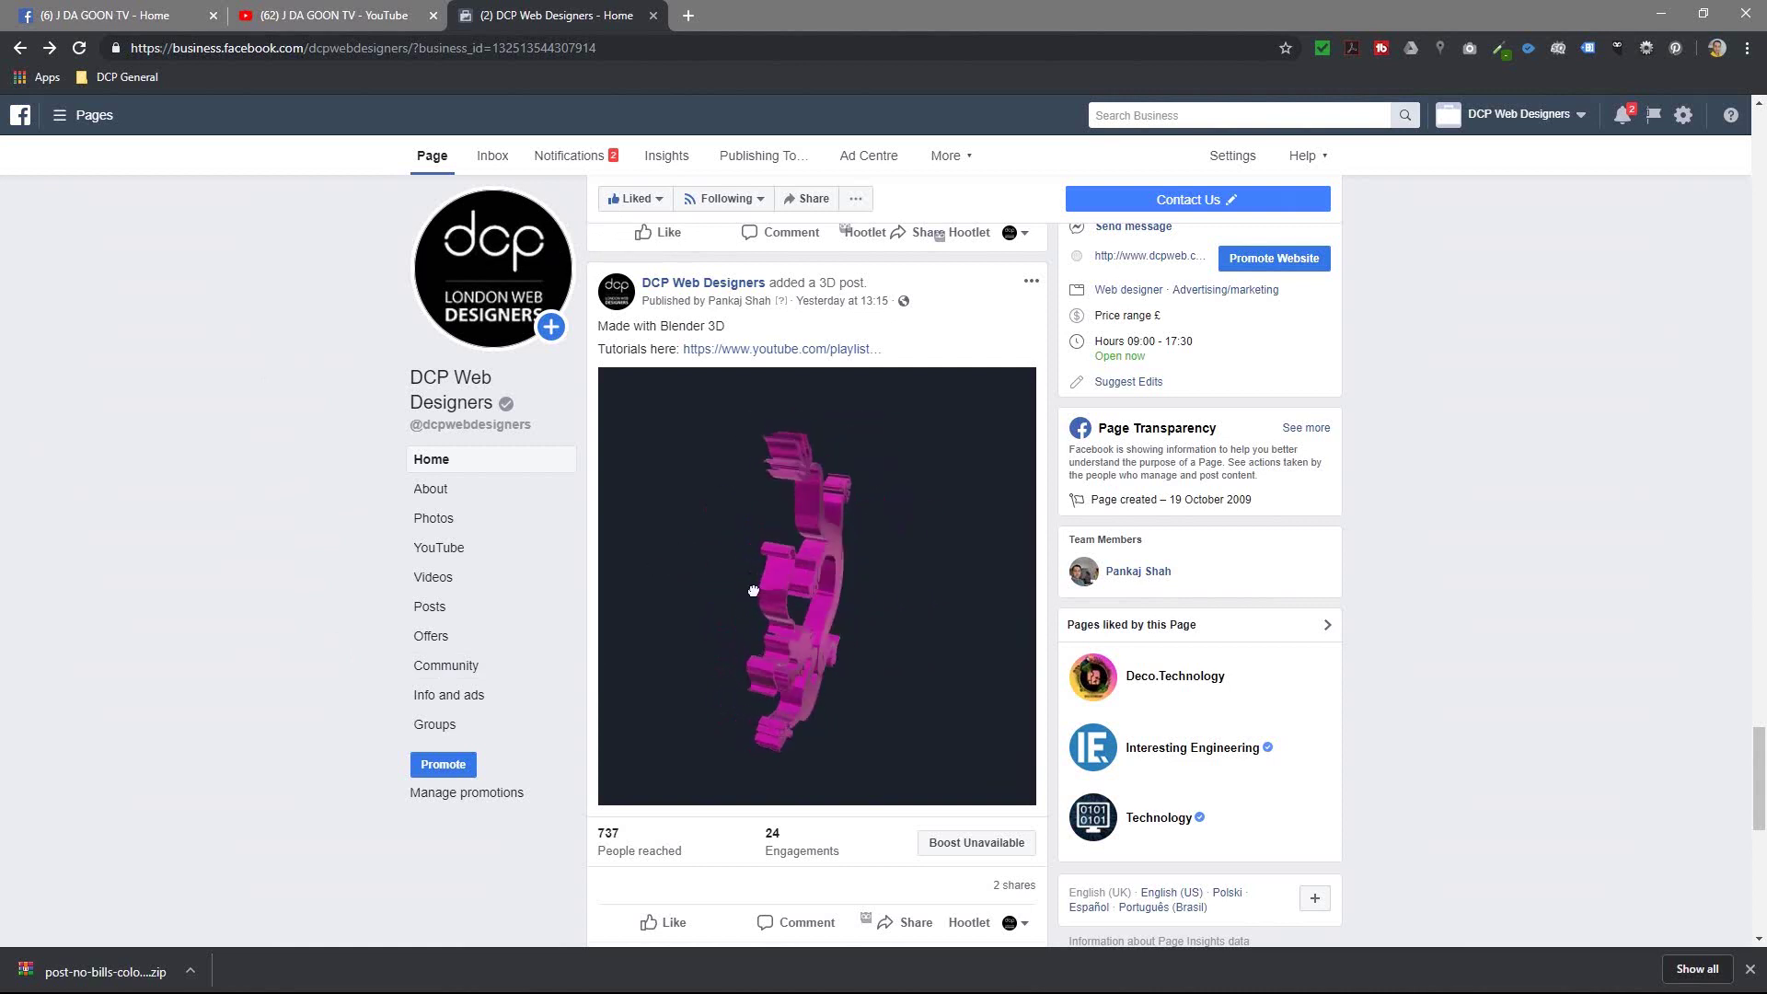
Step: Rotate the 3D dragon model in the DCP Web Designers Facebook post to examine it from different sides
{"action": "left_click_drag", "start_coordinate": [968, 558], "coordinate": [681, 504]}
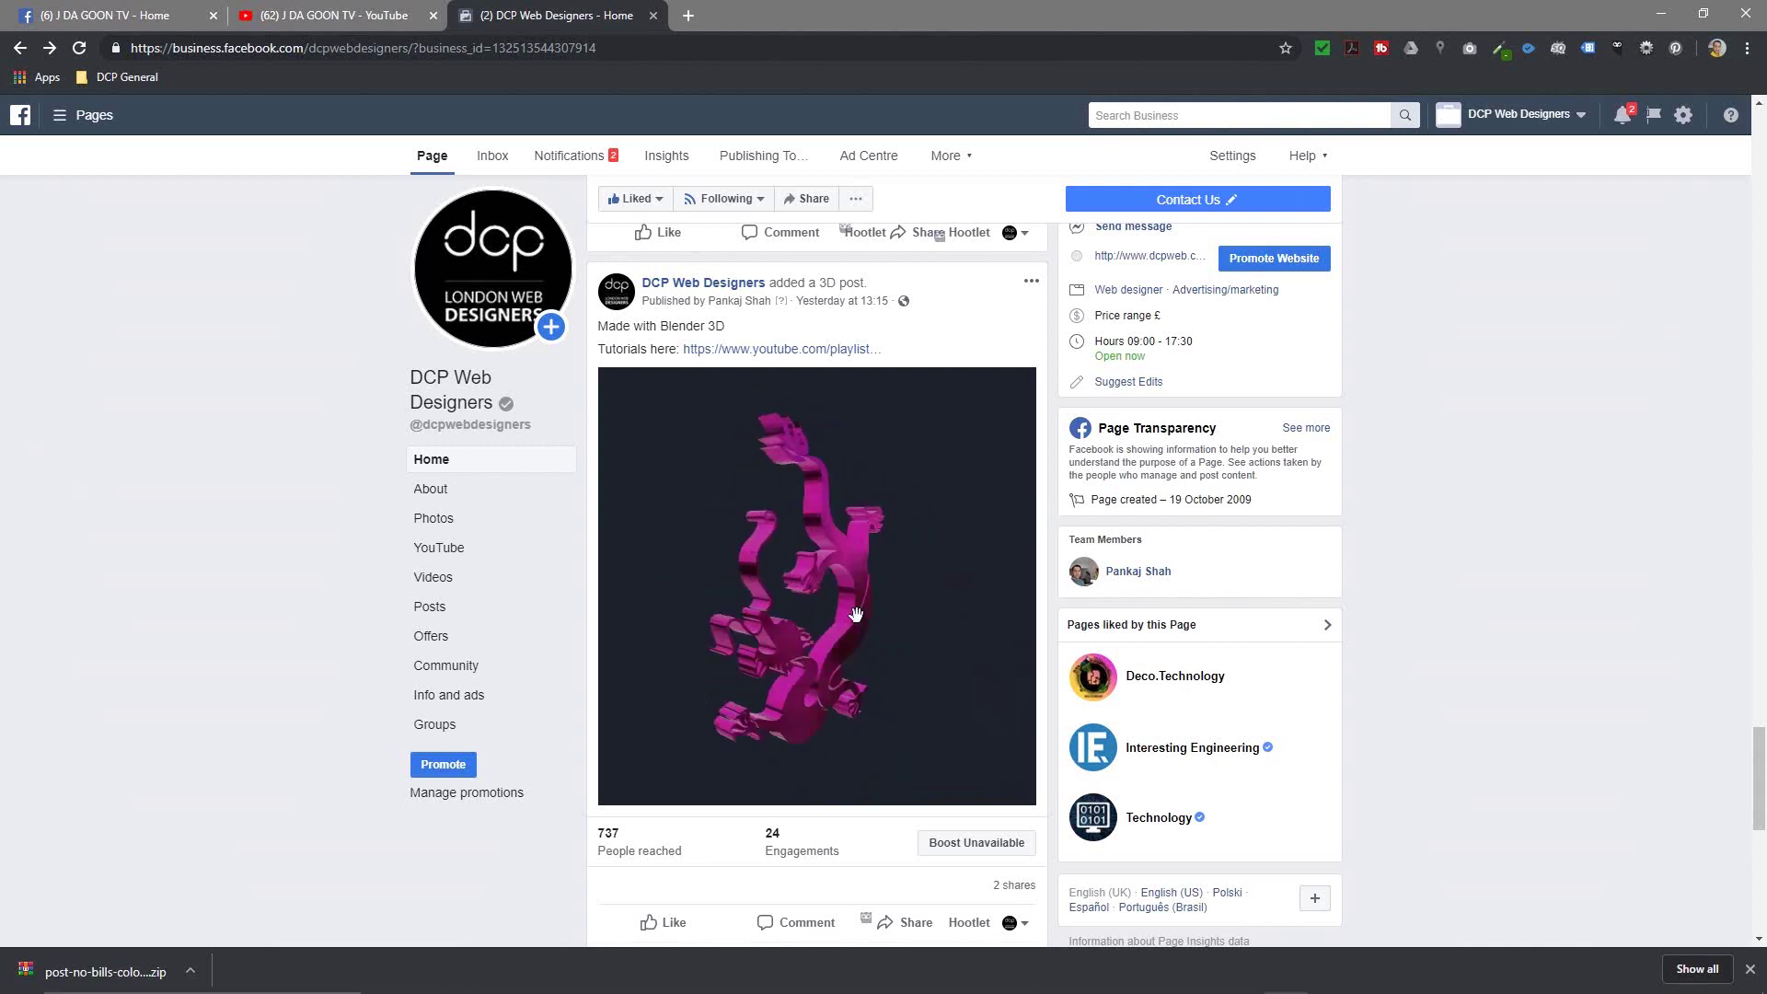
{"action": "left_click_drag", "start_coordinate": [910, 664], "coordinate": [599, 663]}
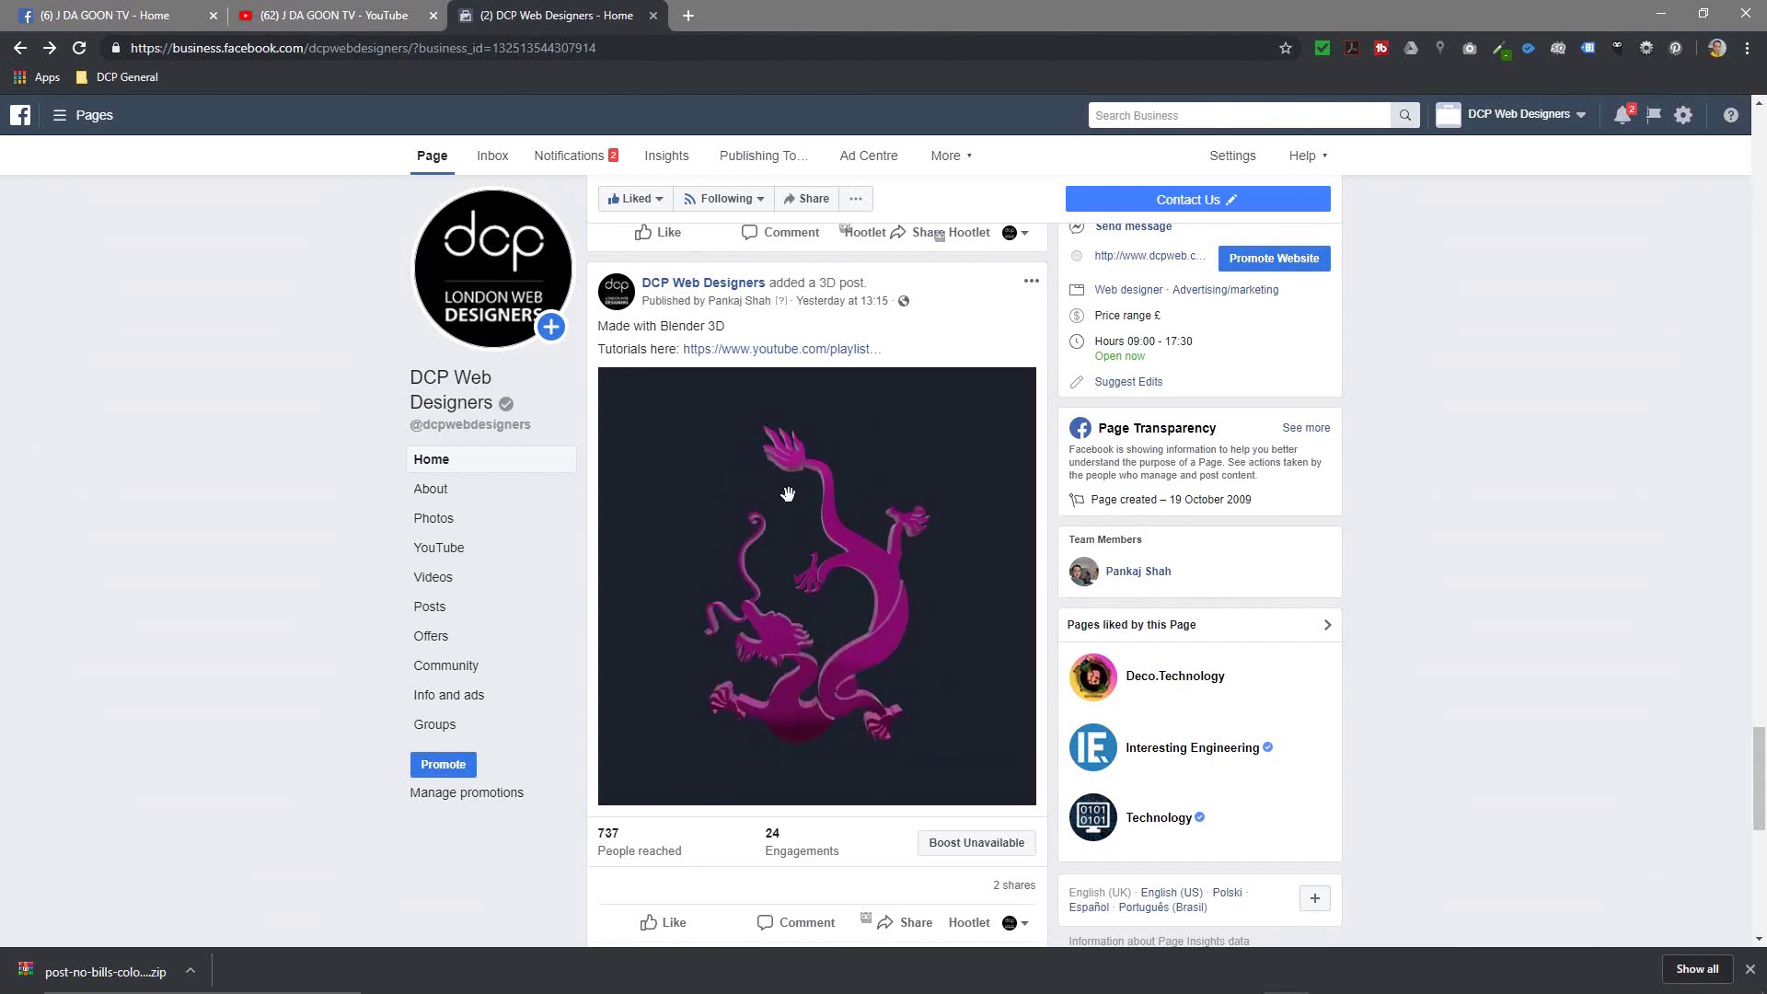
Step: Examine the J DA GOON TV YouTube channel and Facebook page for the name and branding
{"action": "left_click", "coordinate": [357, 14]}
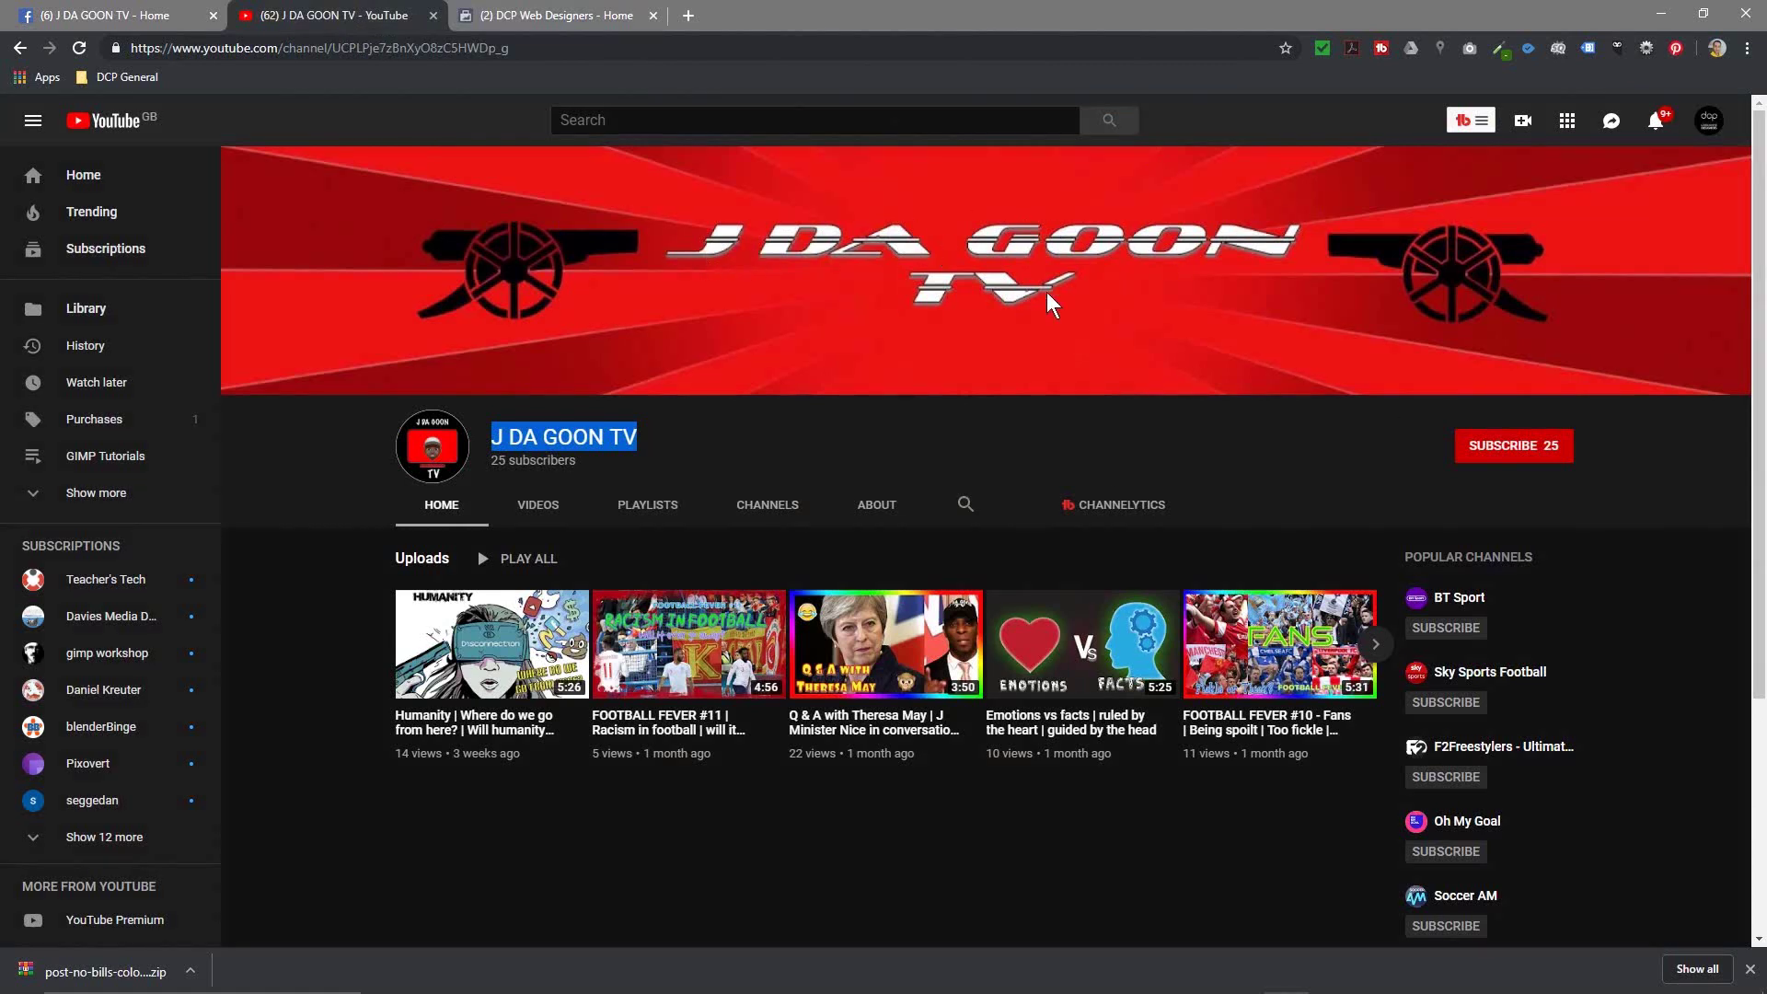
{"action": "left_click", "coordinate": [821, 457]}
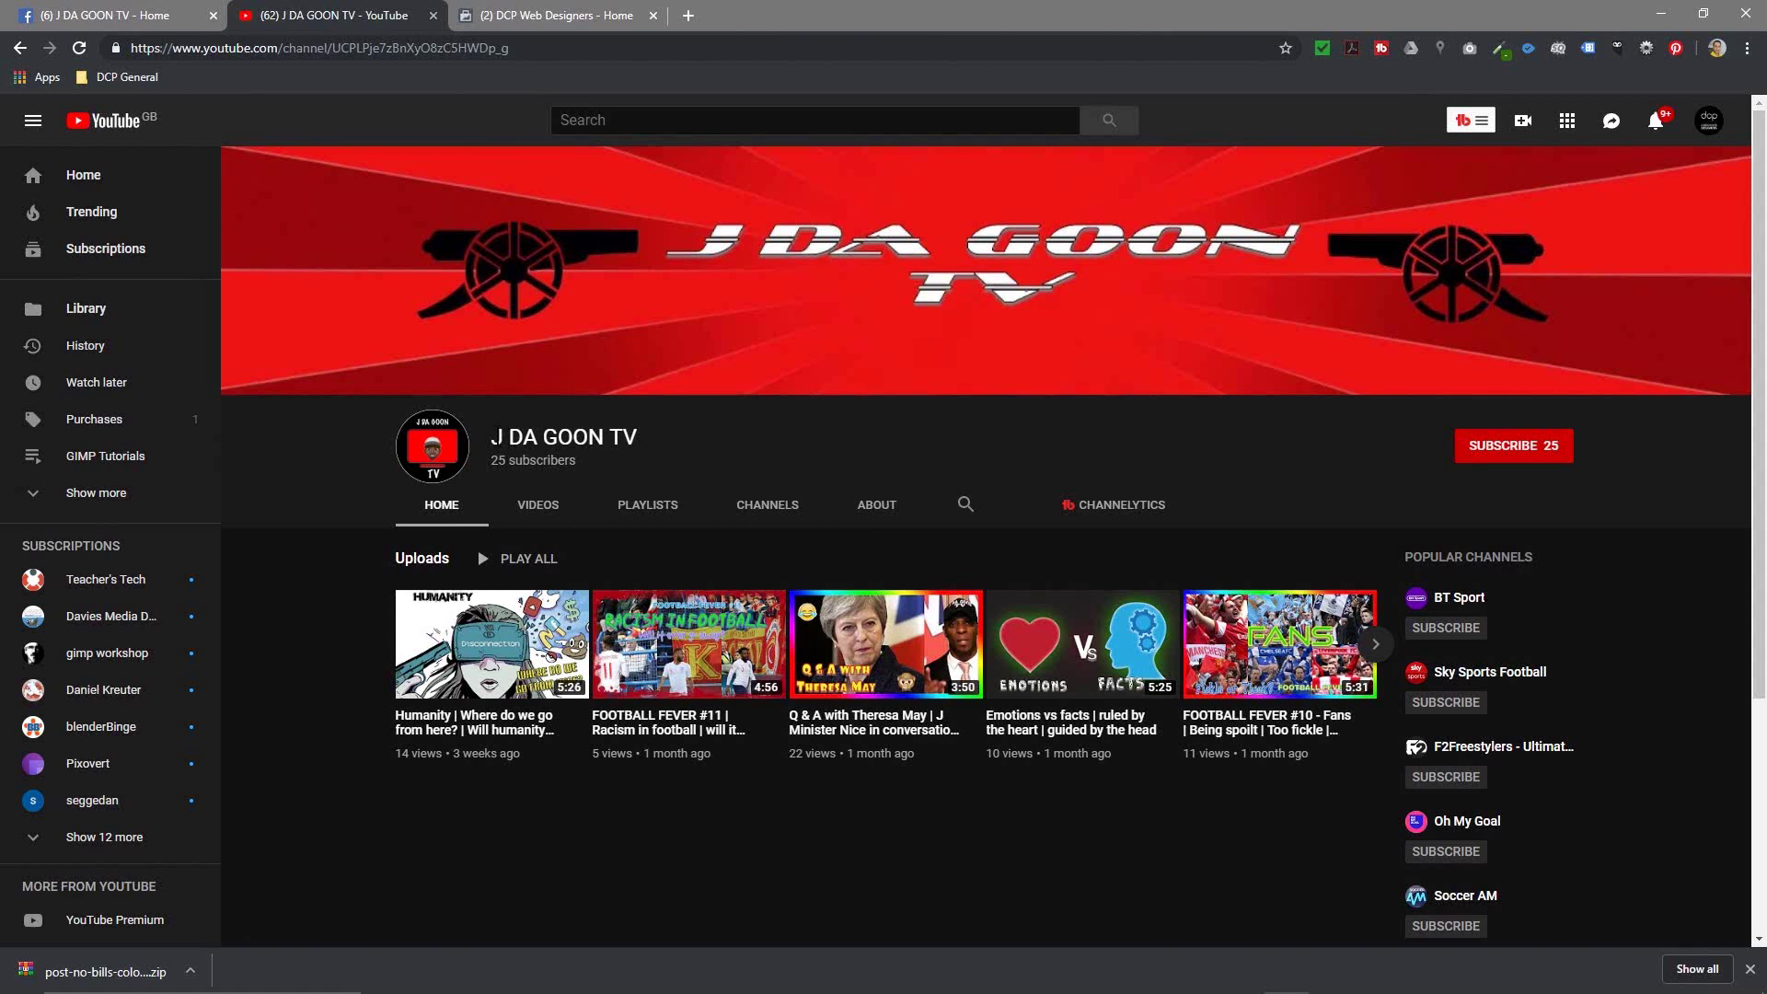
{"action": "mouse_move", "coordinate": [494, 438]}
{"action": "left_mouse_down"}
{"action": "mouse_move", "coordinate": [631, 429]}
{"action": "mouse_move", "coordinate": [490, 438]}
{"action": "left_mouse_up"}
{"action": "left_click", "coordinate": [648, 437]}
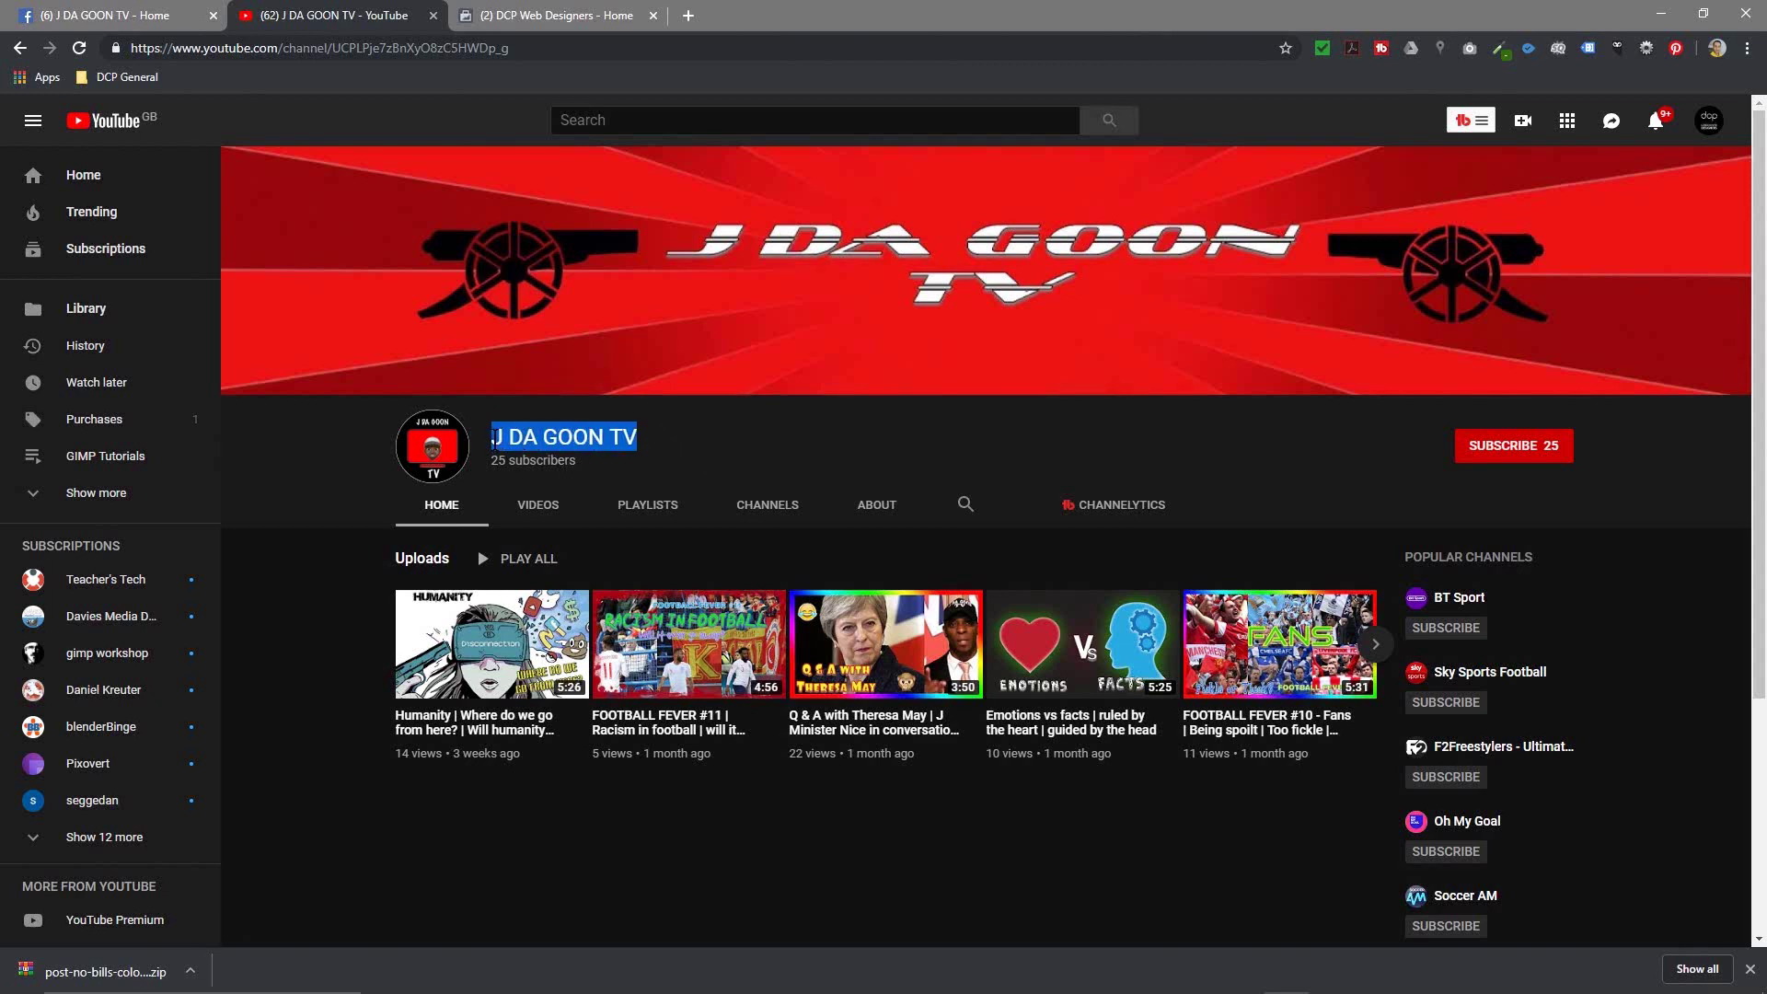
{"action": "left_click", "coordinate": [143, 8]}
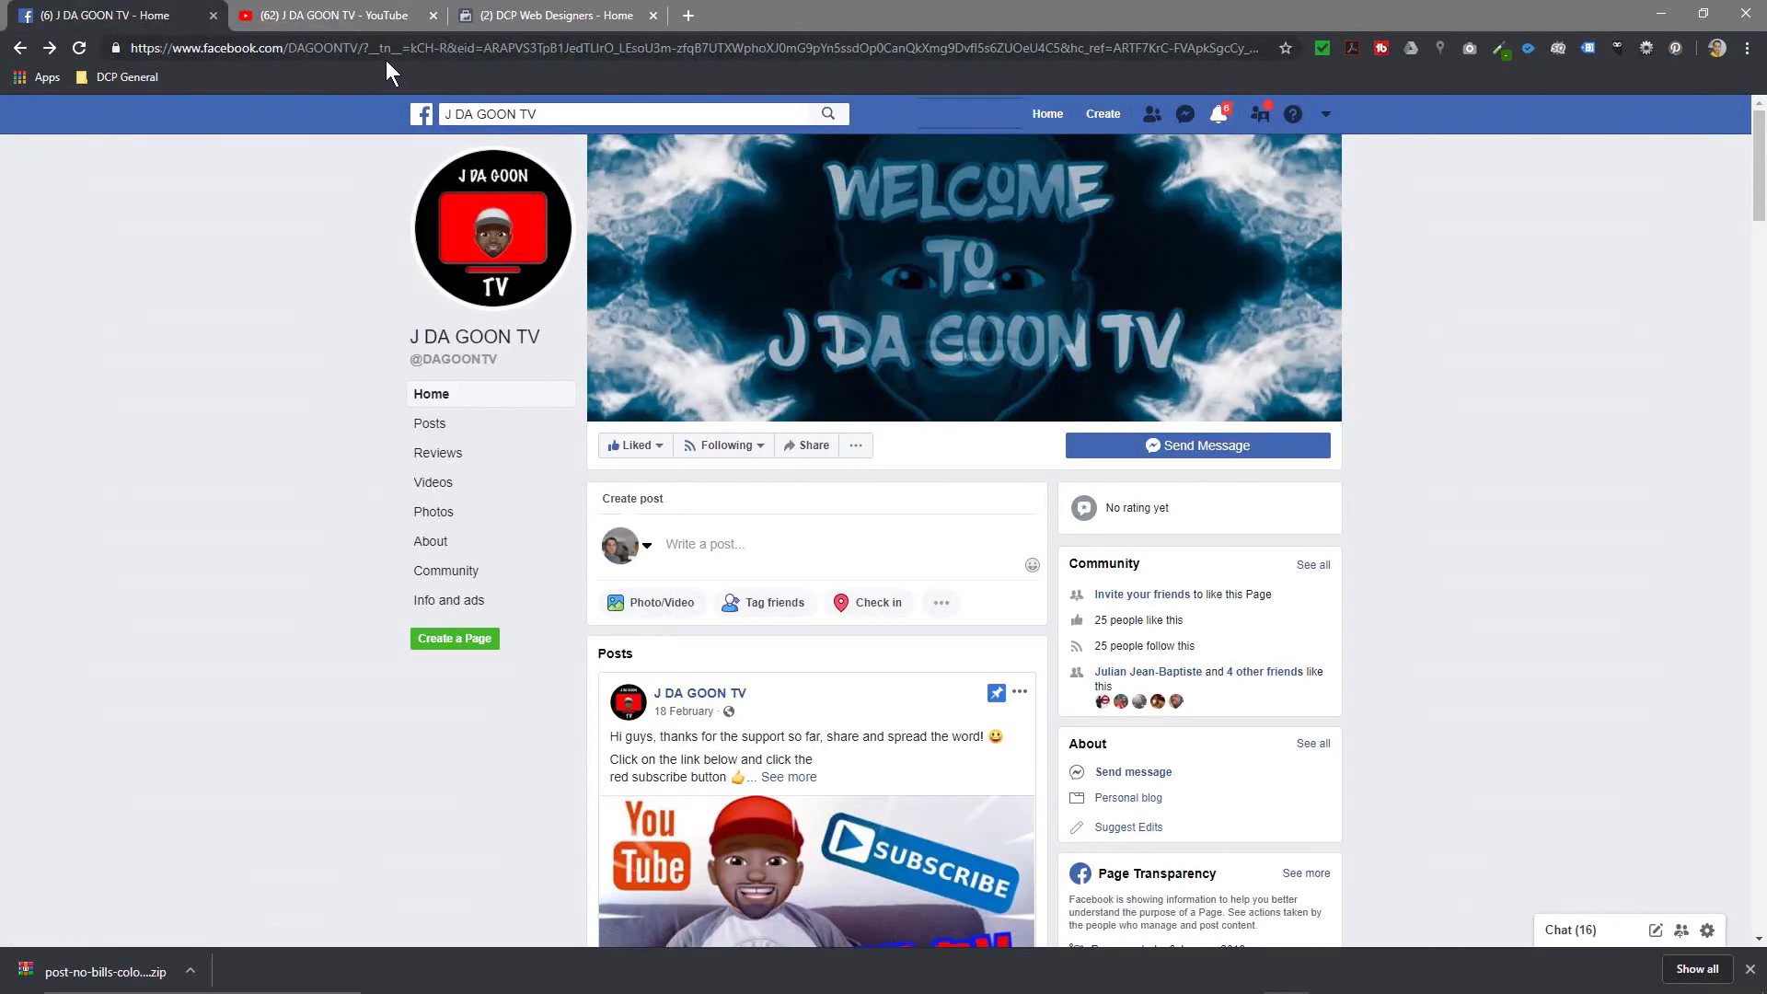
{"action": "left_click_drag", "start_coordinate": [361, 52], "coordinate": [4, 61]}
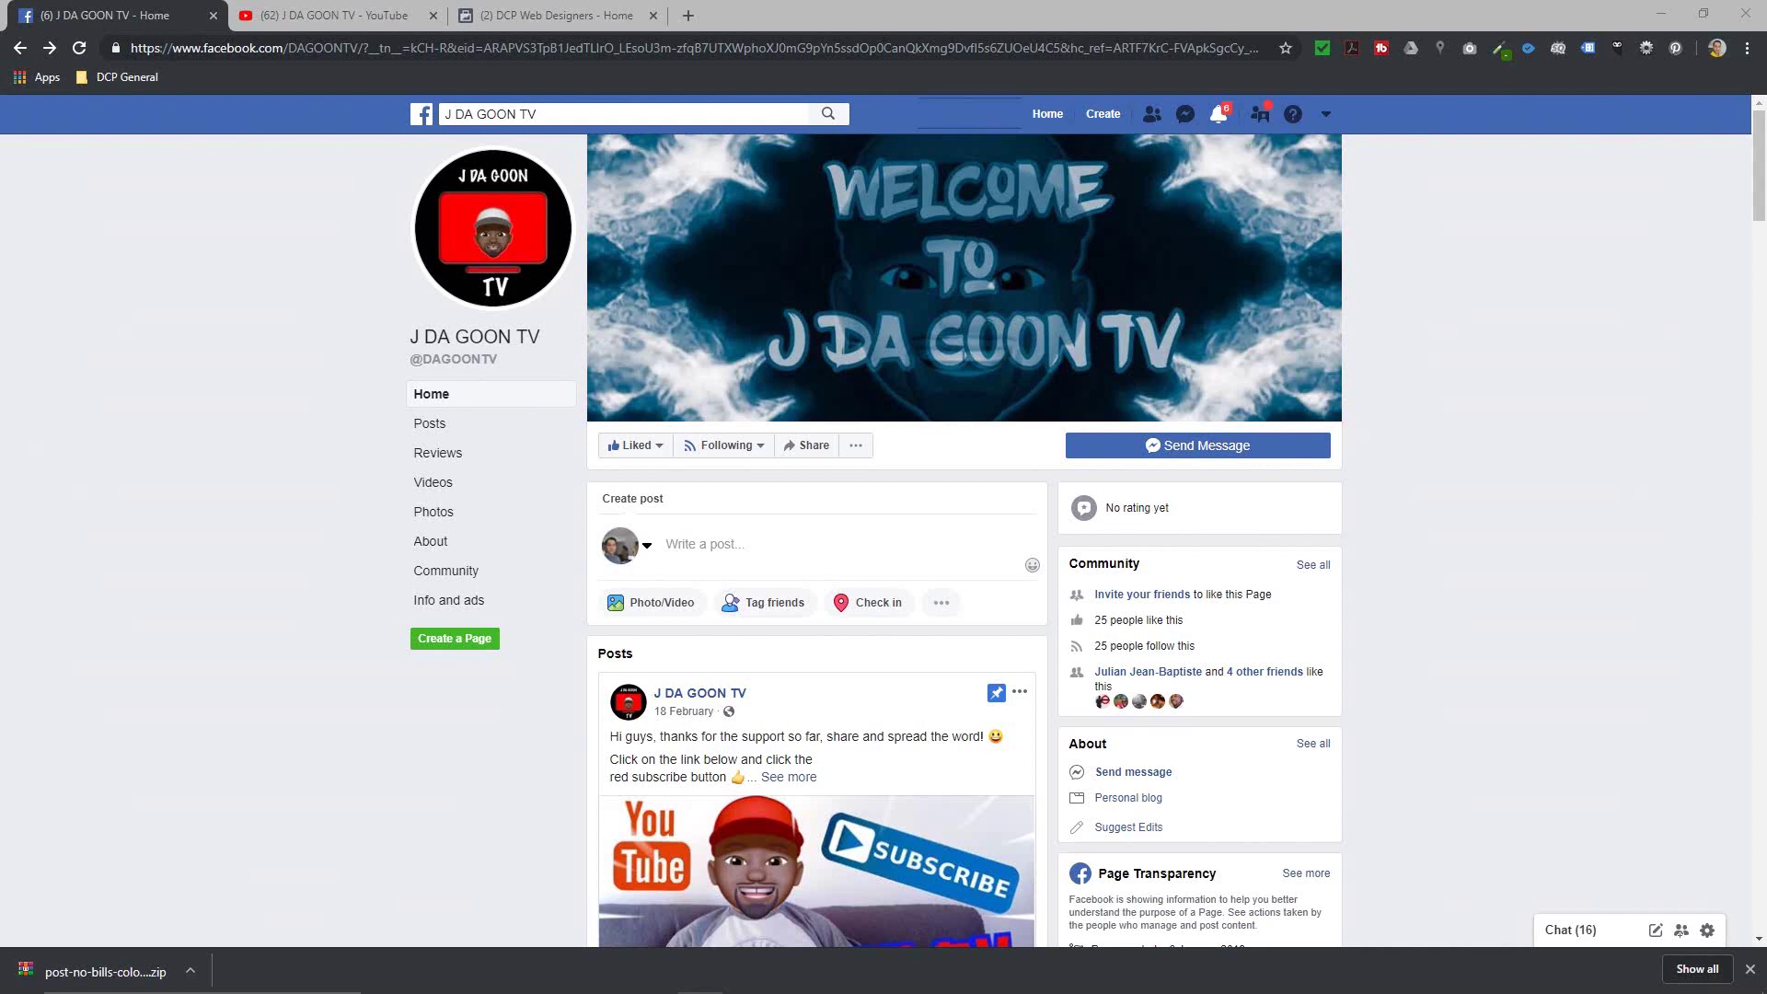
{"action": "left_click", "coordinate": [324, 15]}
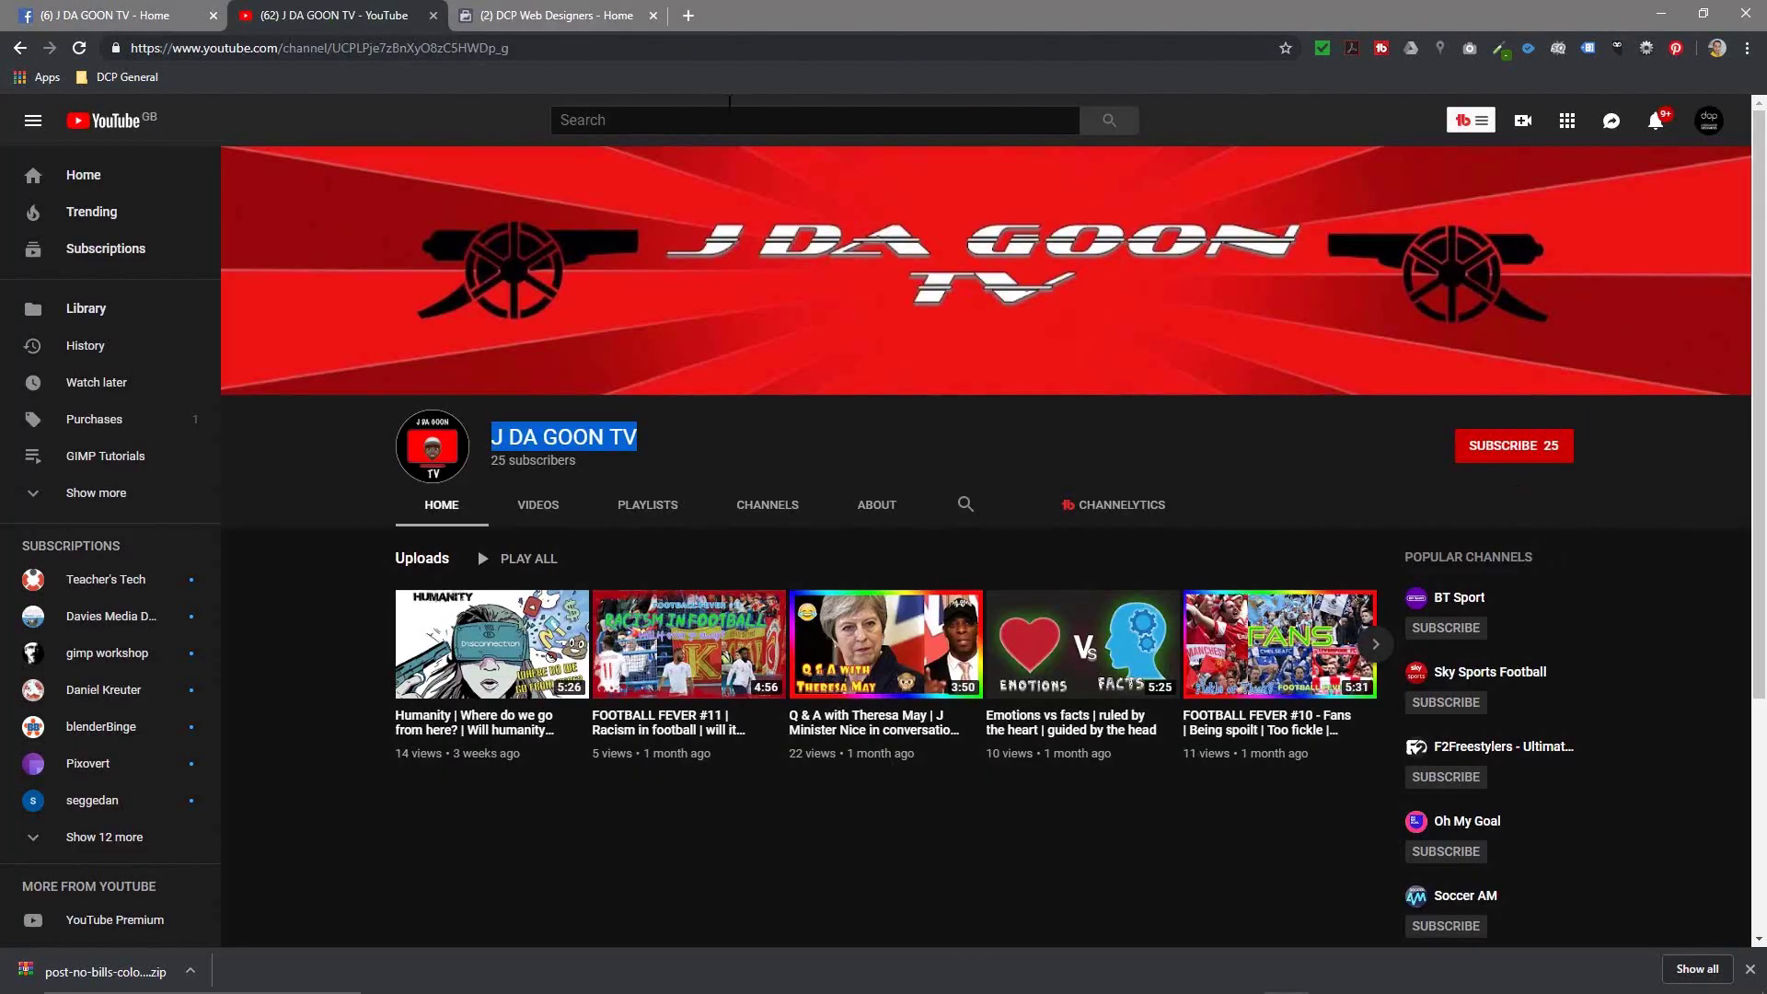
{"action": "left_click", "coordinate": [585, 13]}
Step: Switch to Blender, start a new General file and delete the default cube
{"action": "left_click", "coordinate": [1662, 13]}
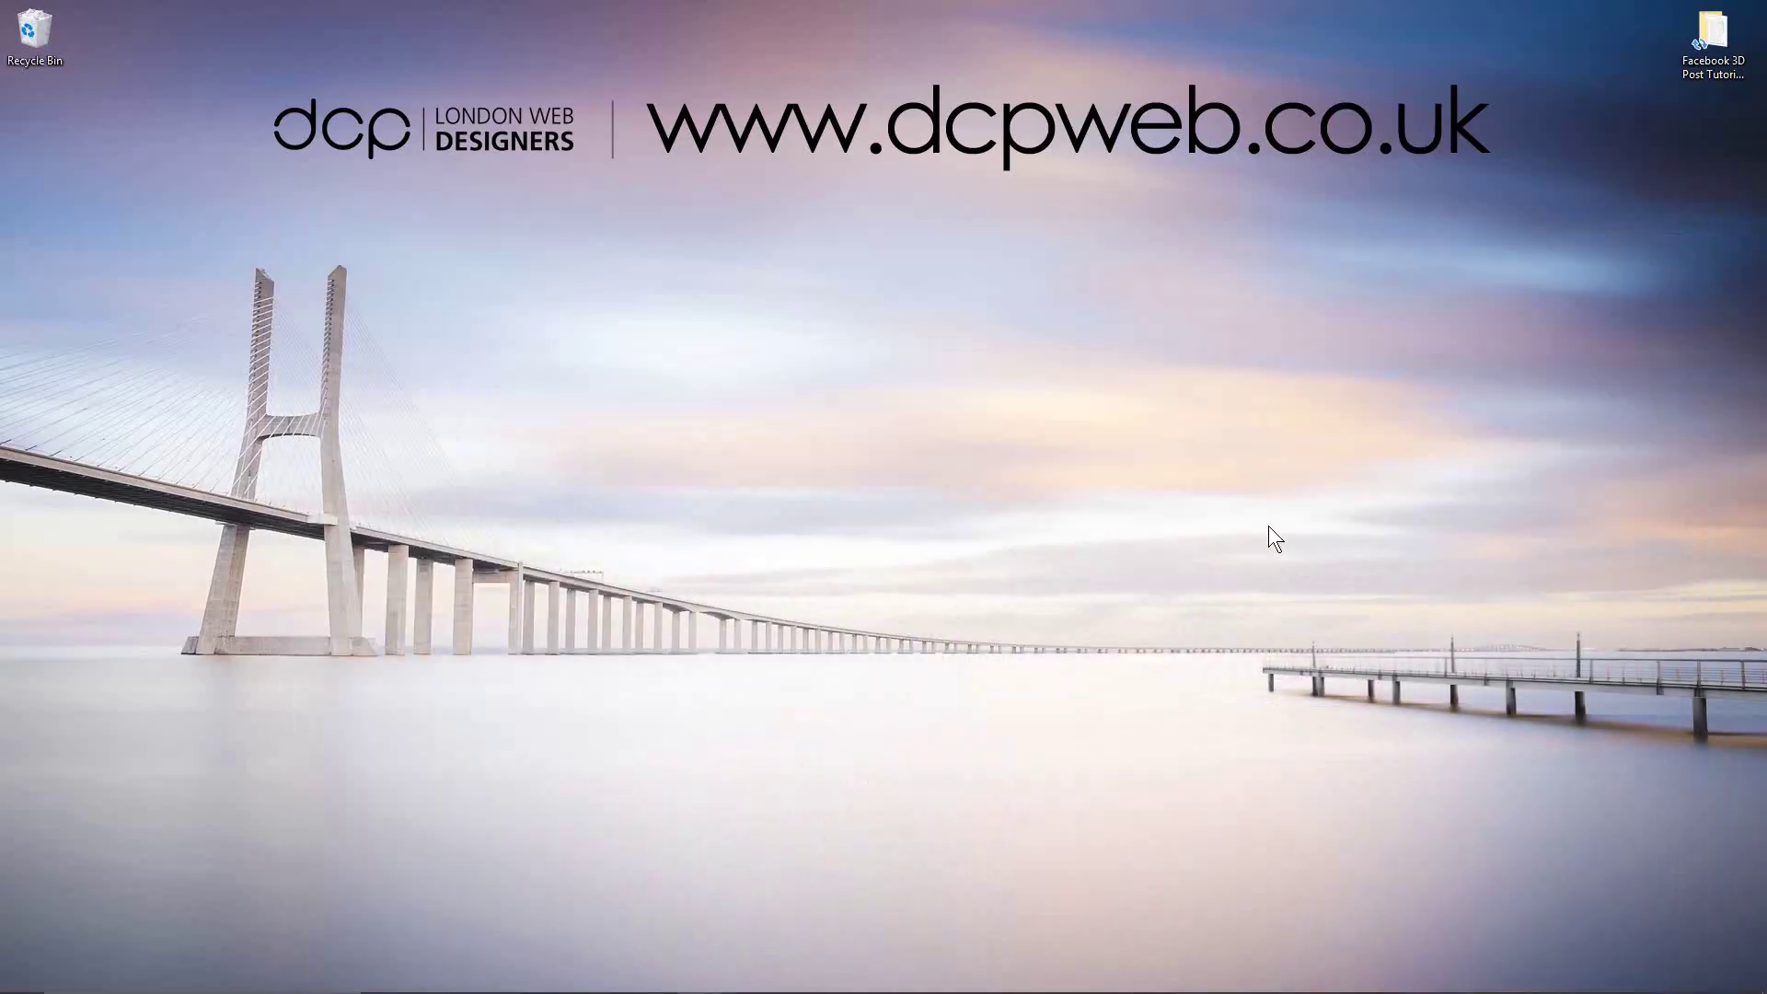
{"action": "key", "text": "super"}
{"action": "left_click", "coordinate": [781, 974]}
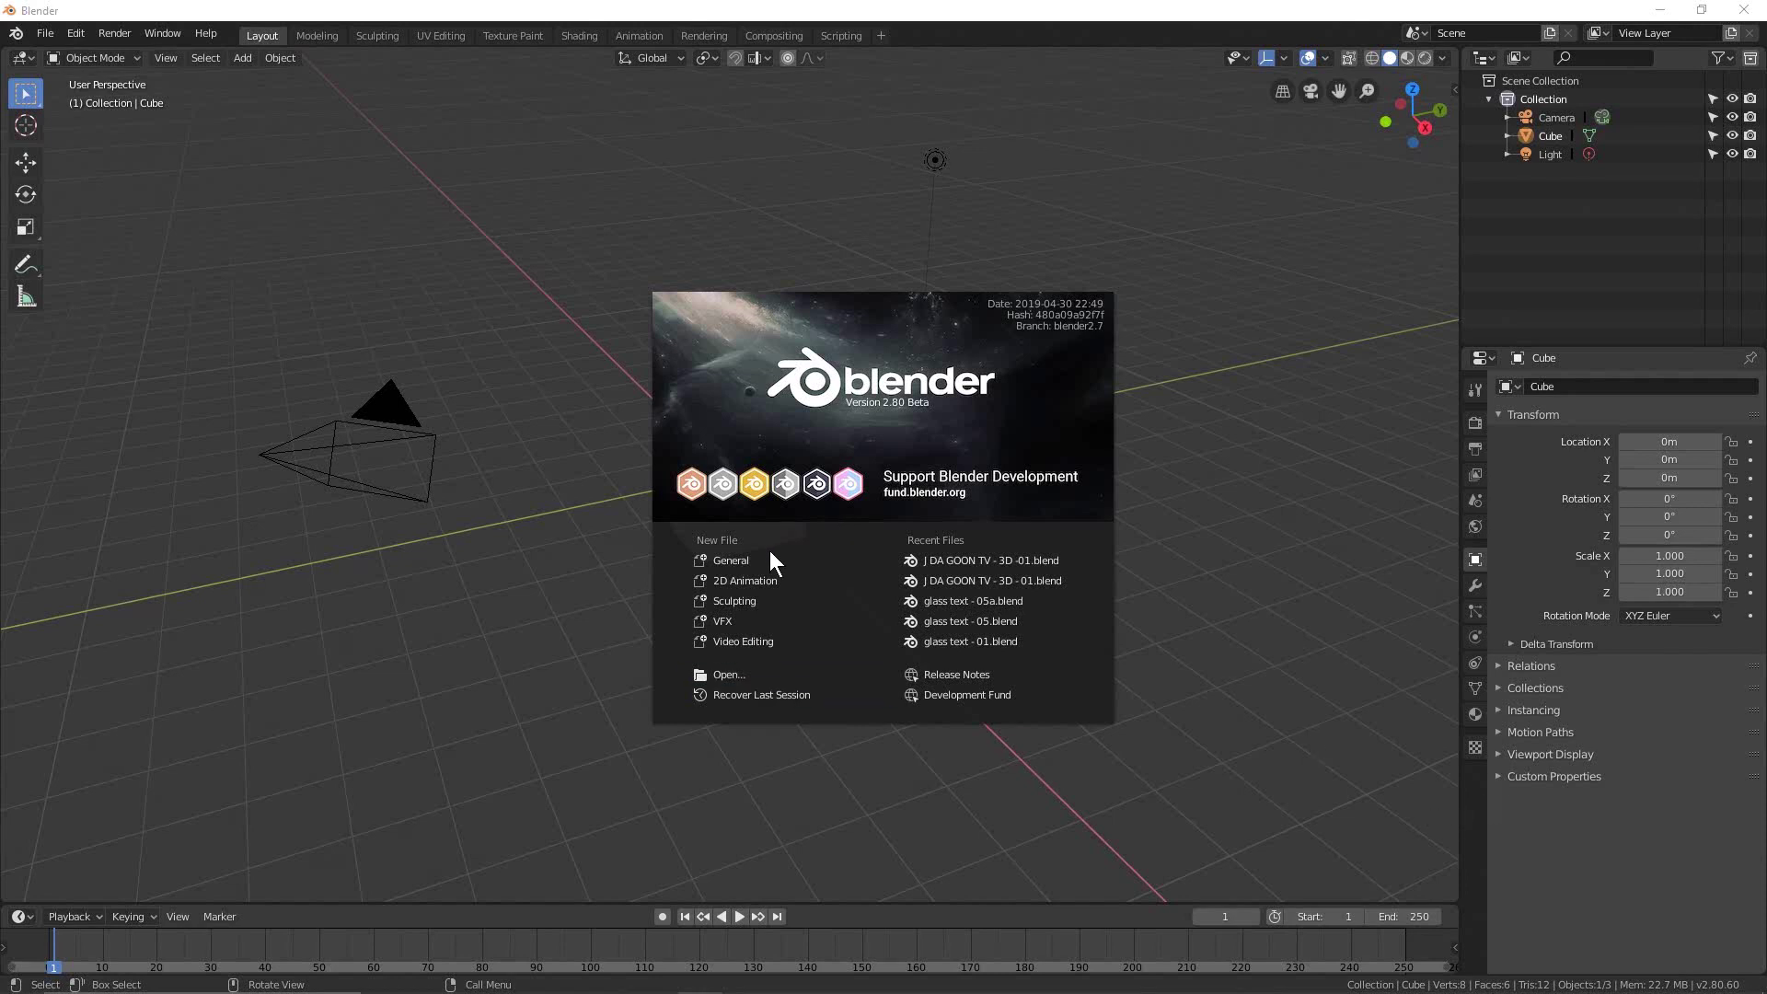
{"action": "left_click", "coordinate": [730, 561]}
{"action": "middle_click_drag", "start_coordinate": [544, 616], "coordinate": [711, 608]}
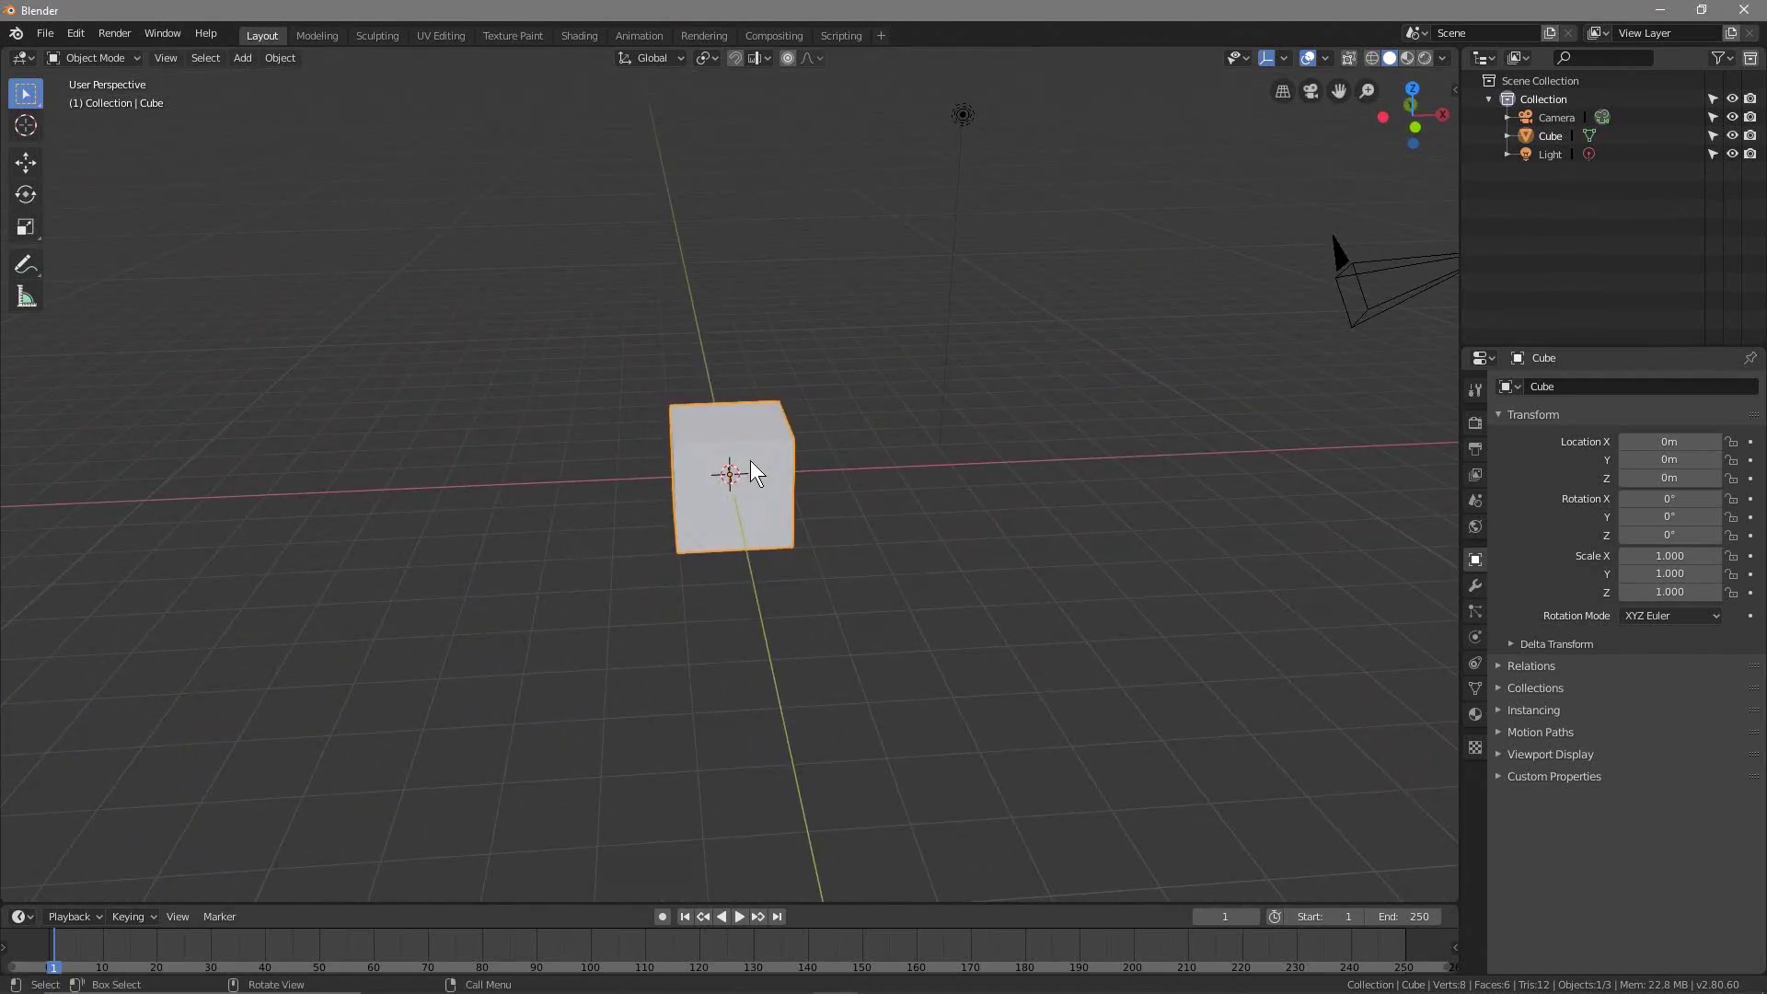
{"action": "key", "text": "Delete"}
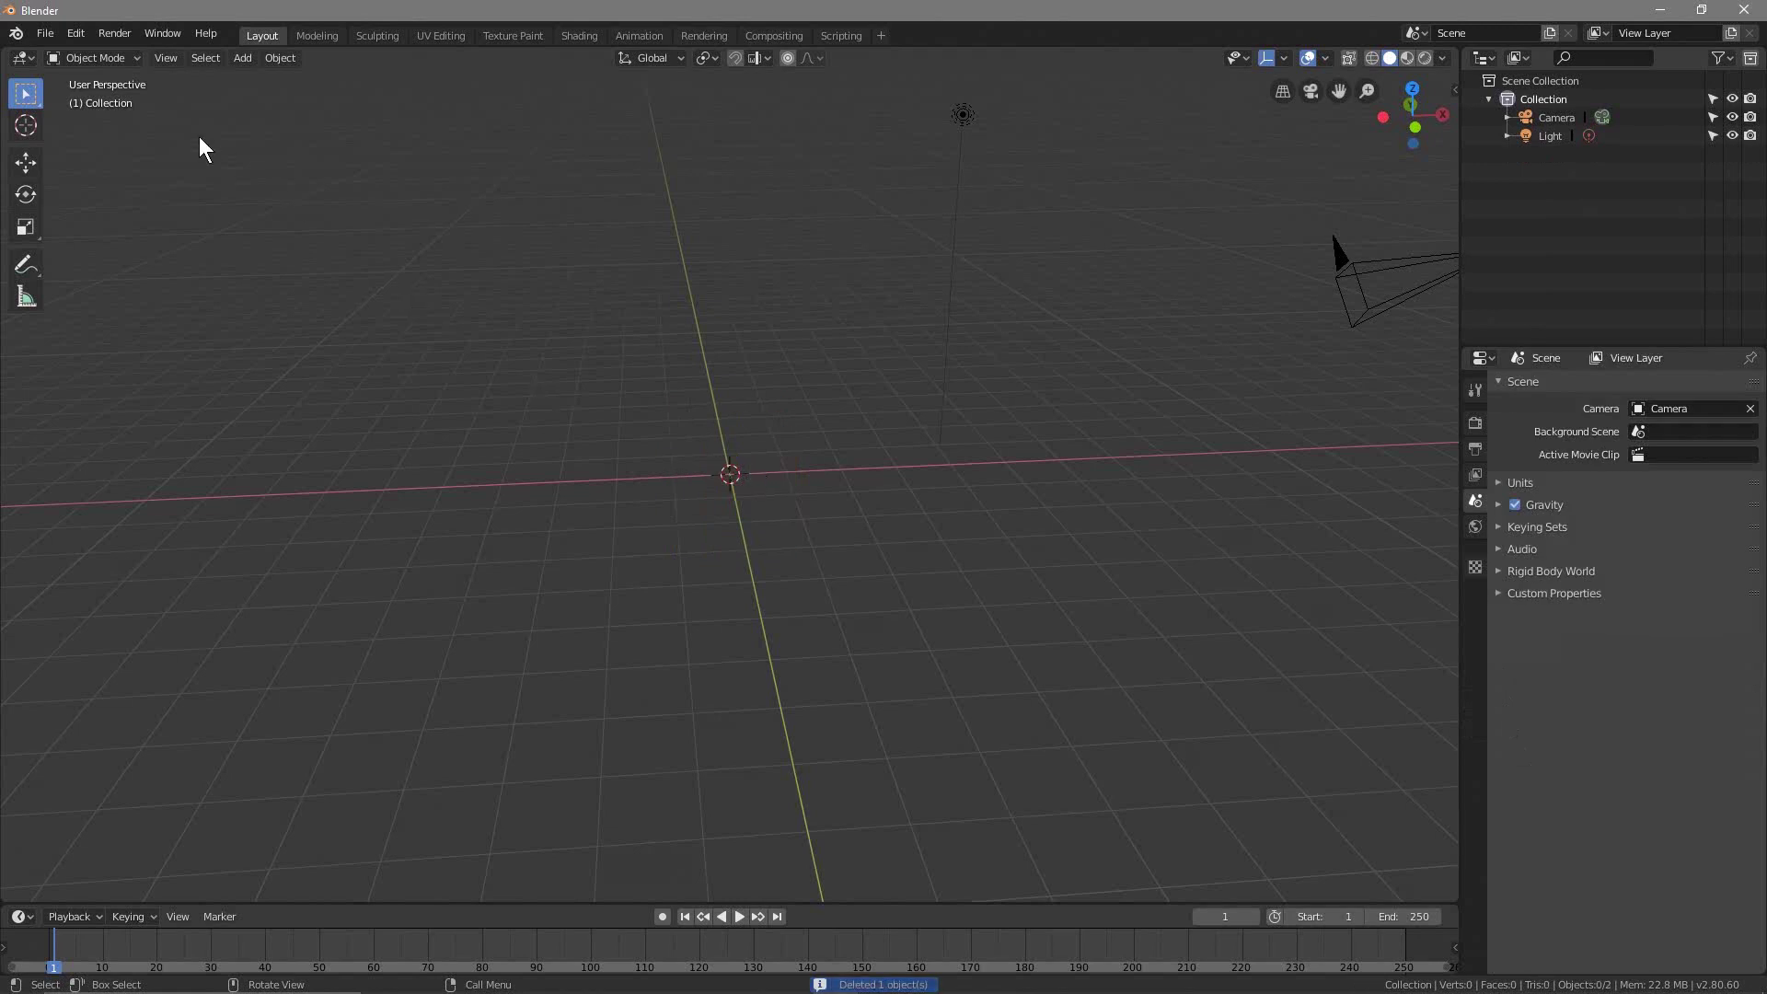
Step: Save the Blender file as "J DA GOON TV - 3D - 01" in the "Facebook 3D Post Tutorial using Blender 3D" folder
{"action": "left_click", "coordinate": [46, 33]}
{"action": "left_click", "coordinate": [109, 191]}
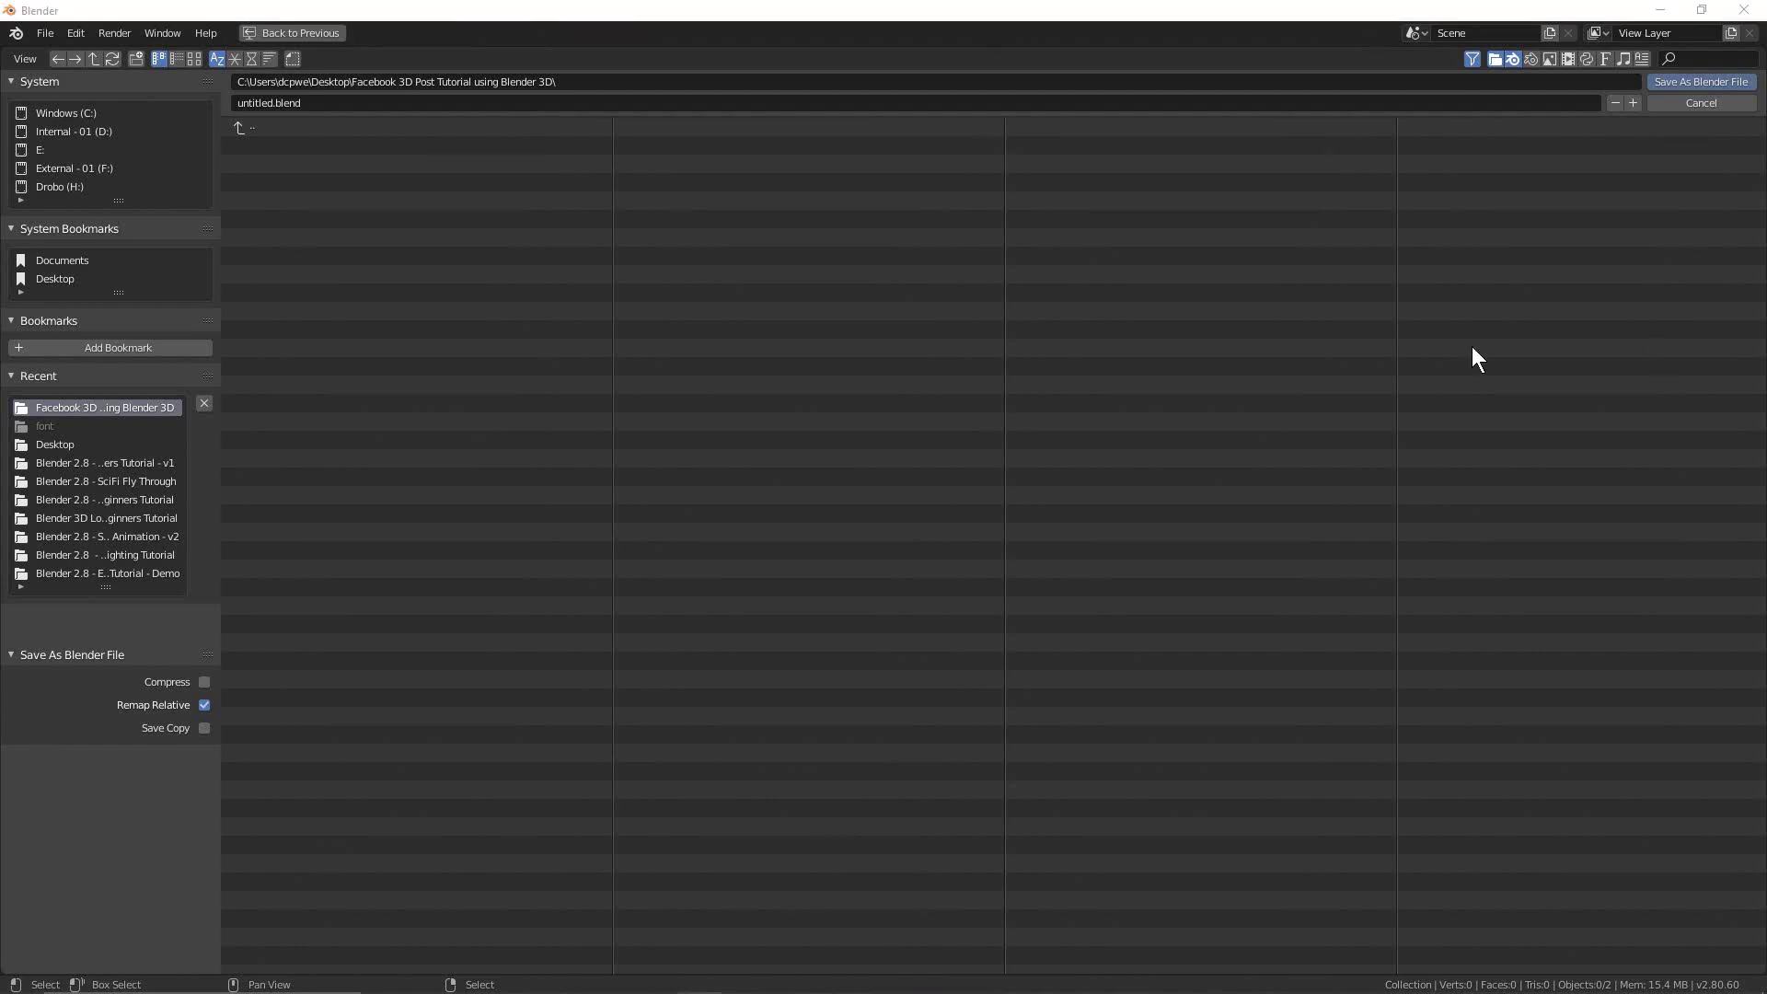
{"action": "left_click", "coordinate": [306, 103]}
{"action": "type", "text": "J DA GOON TV"}
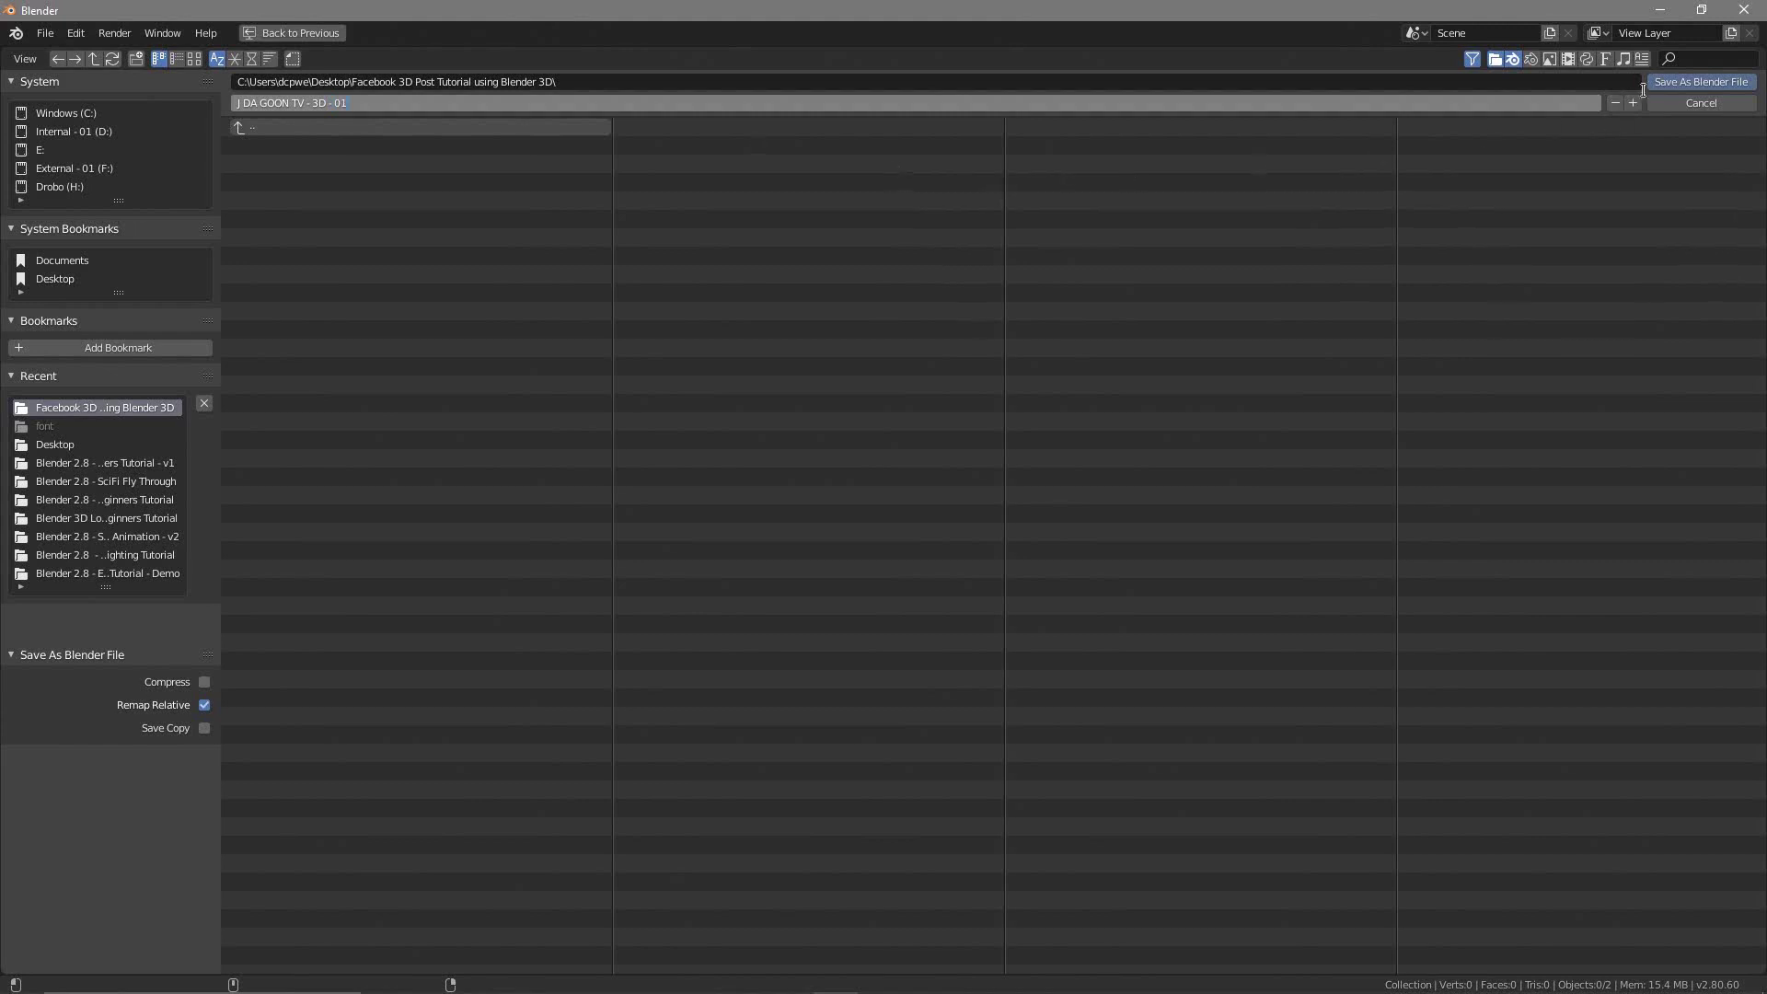
{"action": "left_click", "coordinate": [1686, 81]}
Step: Add a text object at the scene origin, working in the top orthographic view
{"action": "middle_click_drag", "start_coordinate": [854, 515], "coordinate": [1002, 478]}
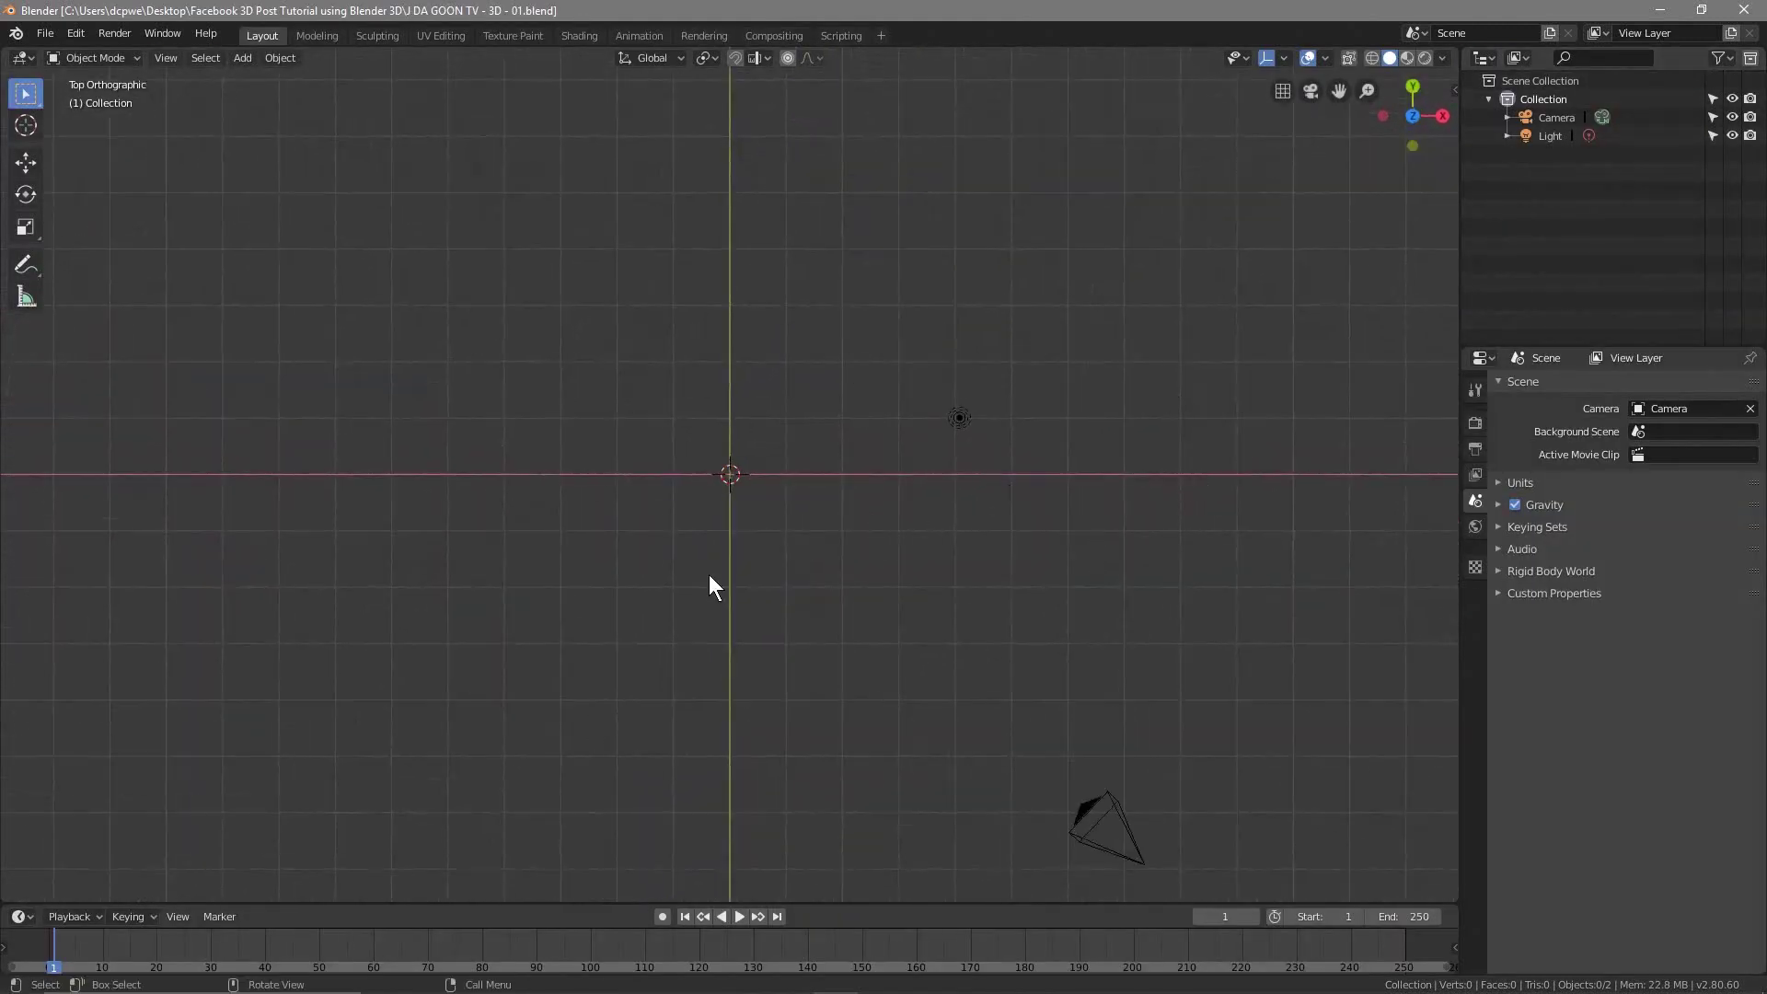
{"action": "key", "text": "shift+a"}
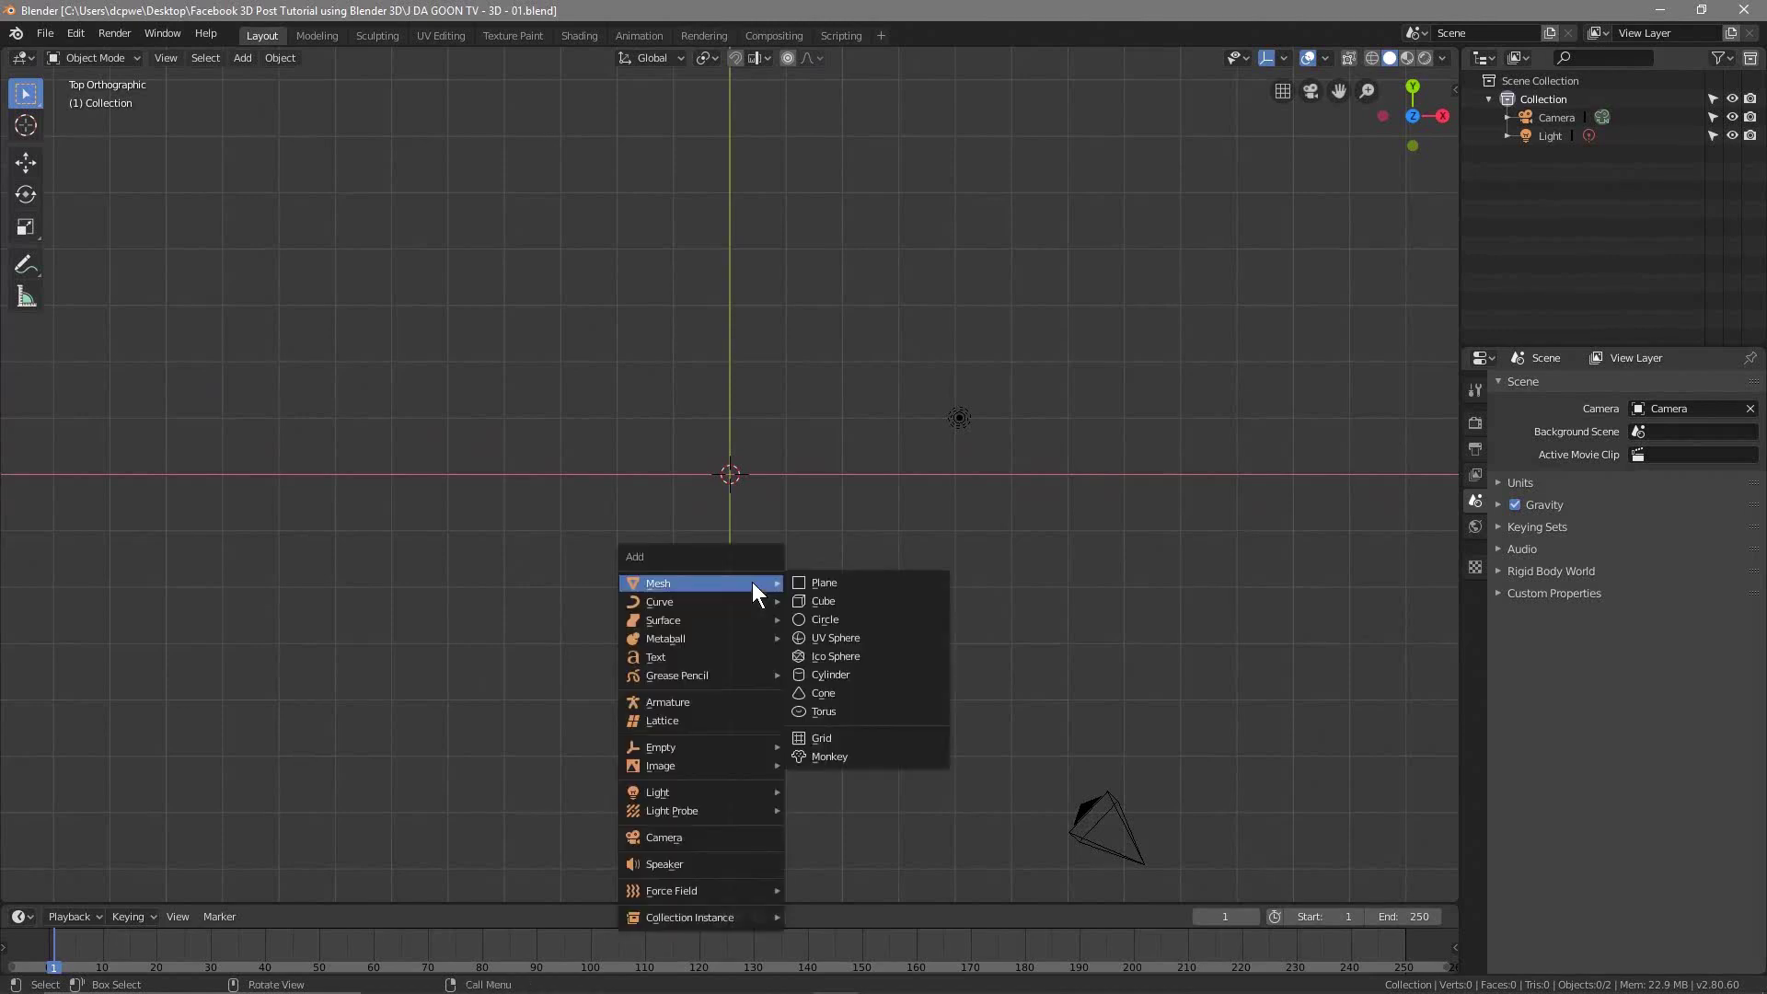
{"action": "left_click", "coordinate": [726, 659]}
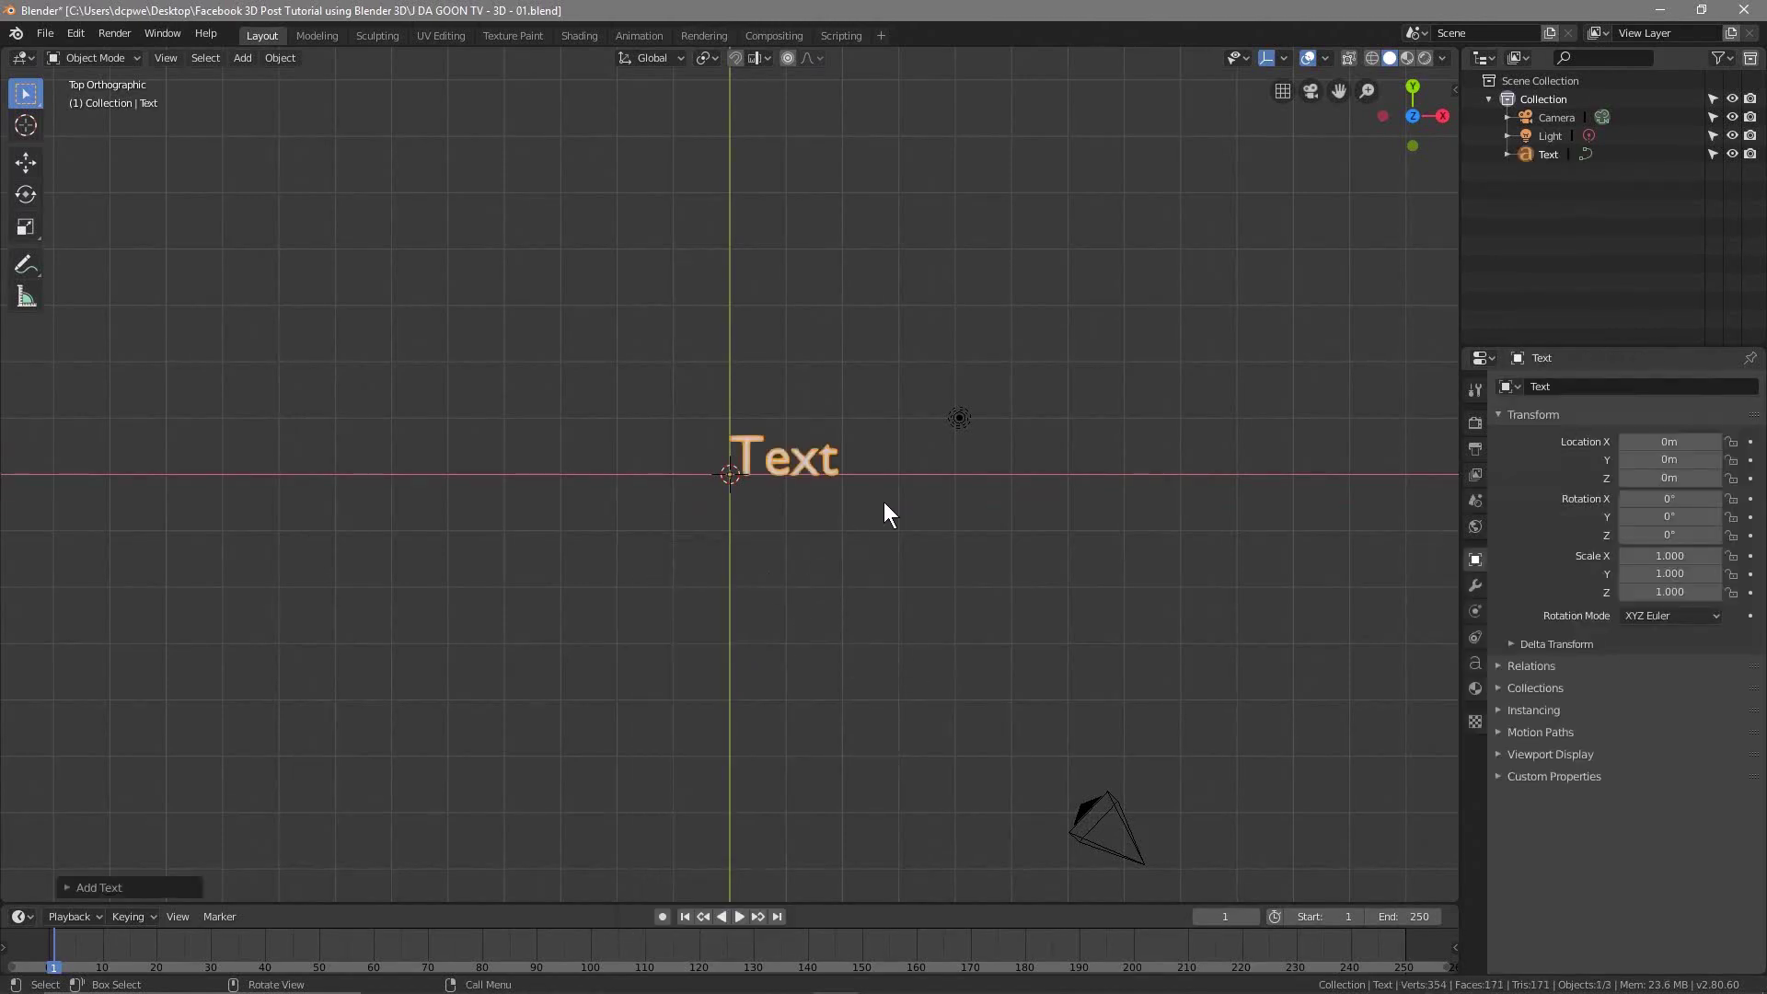
{"action": "scroll", "coordinate": [884, 501], "scroll_direction": "up", "scroll_amount": 6}
Step: Replace the text object's default wording with "J DA GOON TV" and return to Object Mode
{"action": "key", "text": "Tab"}
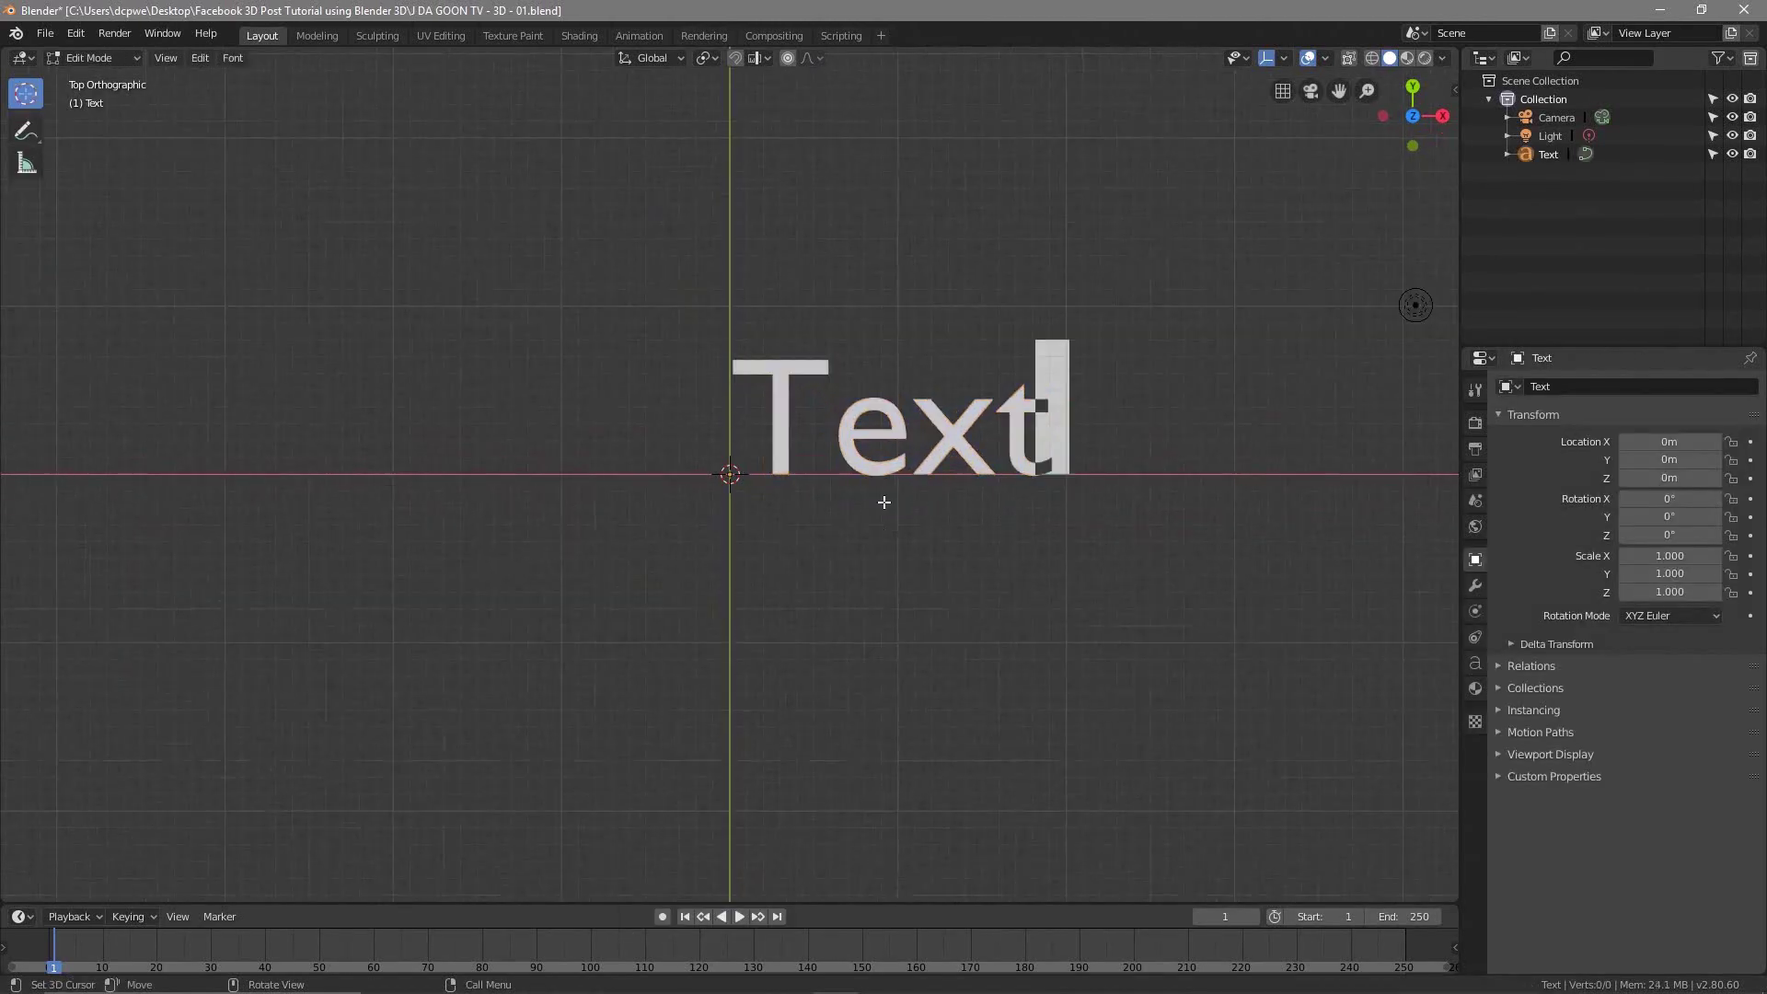
{"action": "key", "text": "BackSpace"}
{"action": "key", "text": "BackSpace"}
{"action": "key", "text": "BackSpace"}
{"action": "key", "text": "BackSpace"}
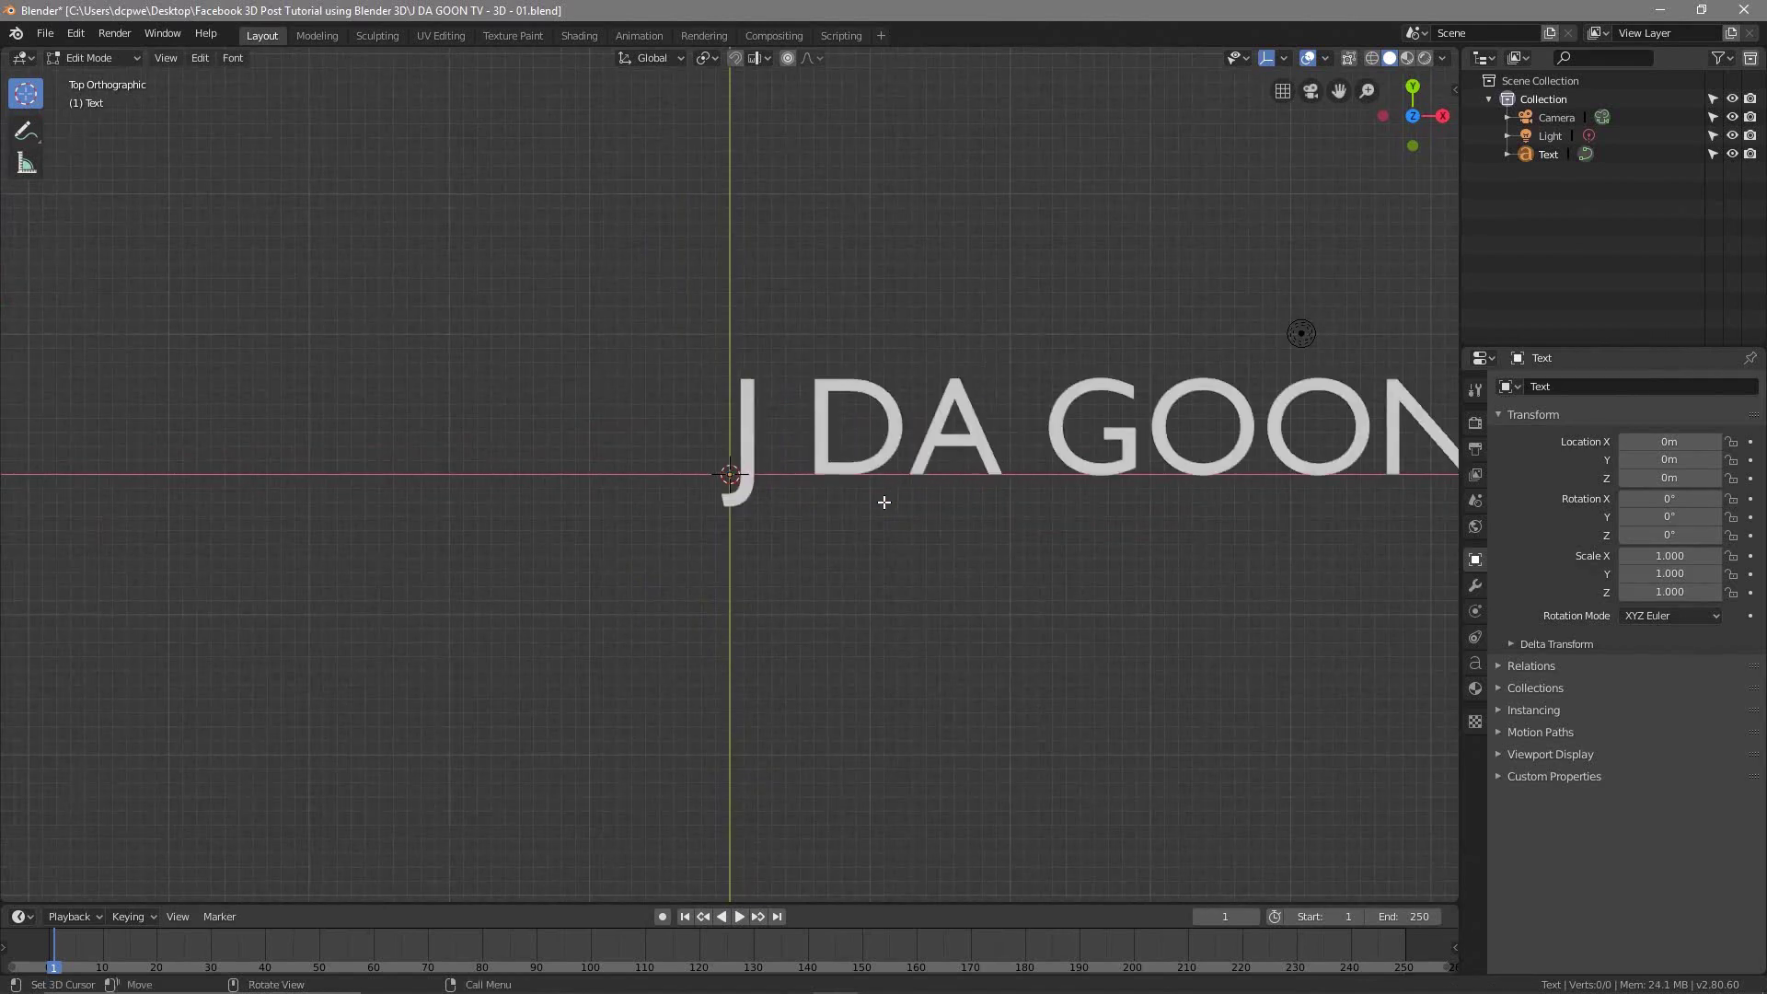
{"action": "scroll", "coordinate": [879, 524], "scroll_direction": "down", "scroll_amount": 2}
{"action": "type", "text": "TV"}
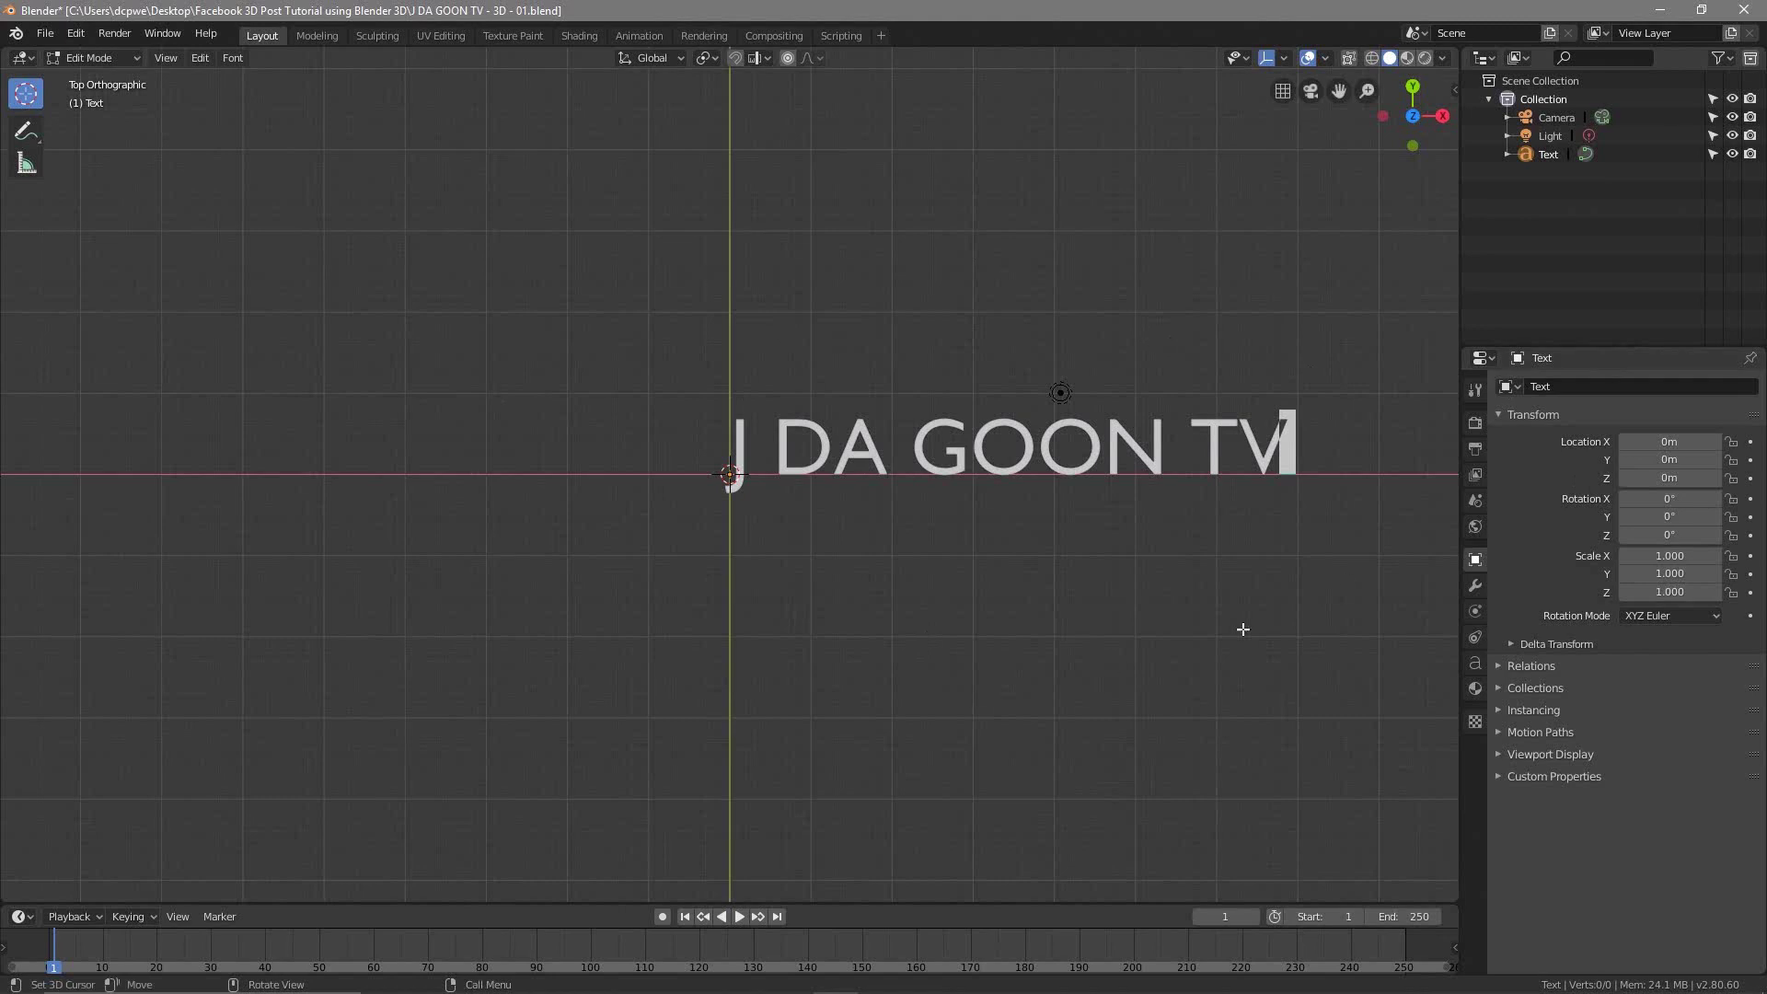
{"action": "key", "text": "Tab"}
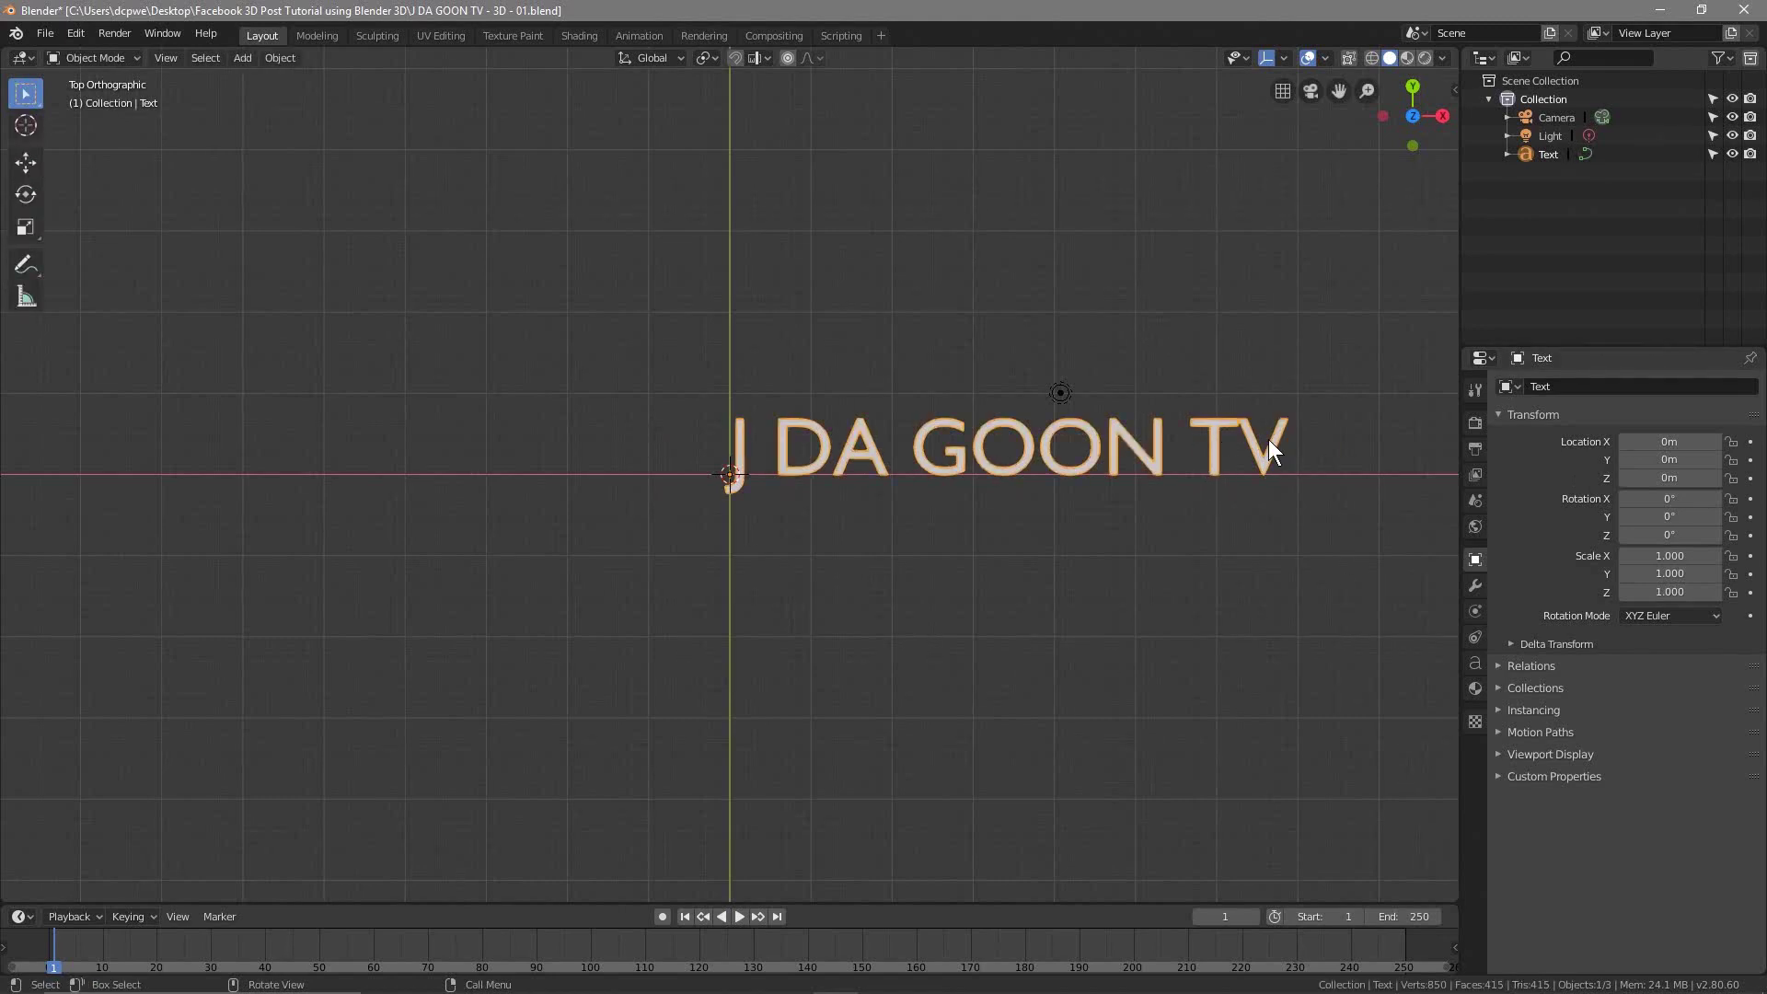
{"action": "middle_click_drag", "start_coordinate": [970, 543], "coordinate": [671, 544], "text": "shift"}
{"action": "scroll", "coordinate": [869, 468], "scroll_direction": "down", "scroll_amount": 1}
{"action": "scroll", "coordinate": [869, 472], "scroll_direction": "up", "scroll_amount": 1}
Step: Switch to Chrome and open the Post No Bills Colombo font page on 1001fonts.com in a new tab
{"action": "left_click", "coordinate": [1655, 11]}
{"action": "key", "text": "super"}
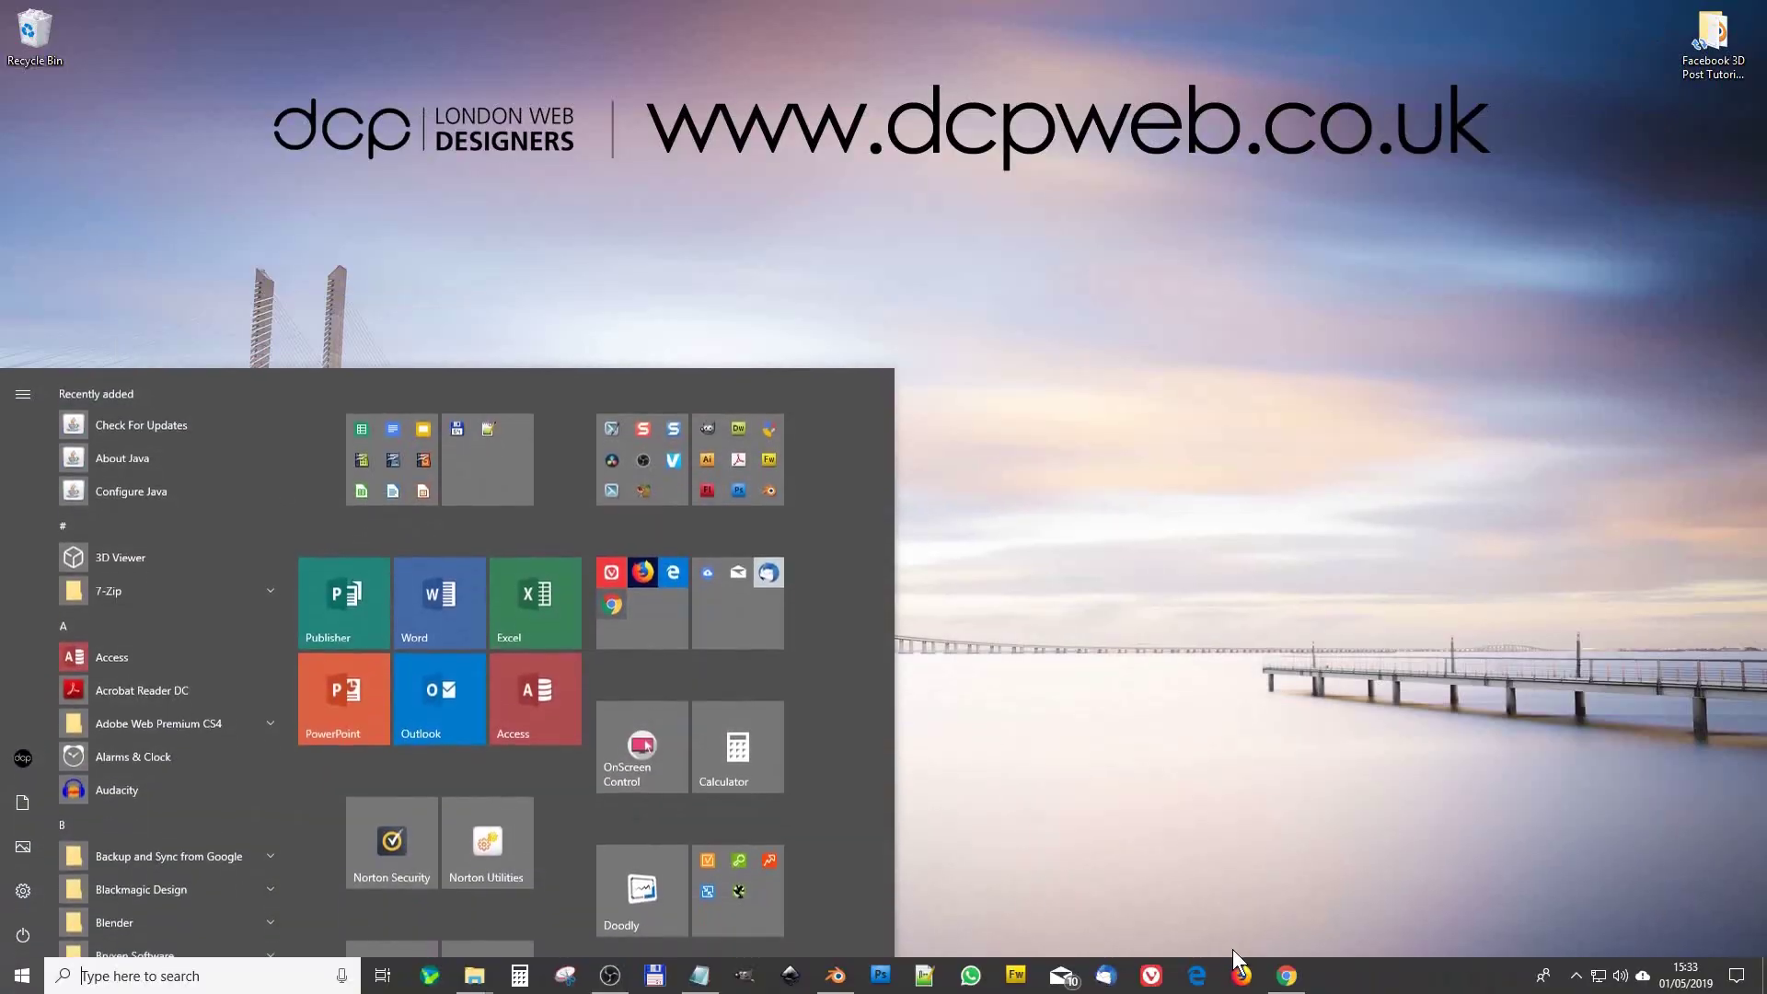
{"action": "left_click", "coordinate": [1287, 974]}
{"action": "left_click", "coordinate": [683, 16]}
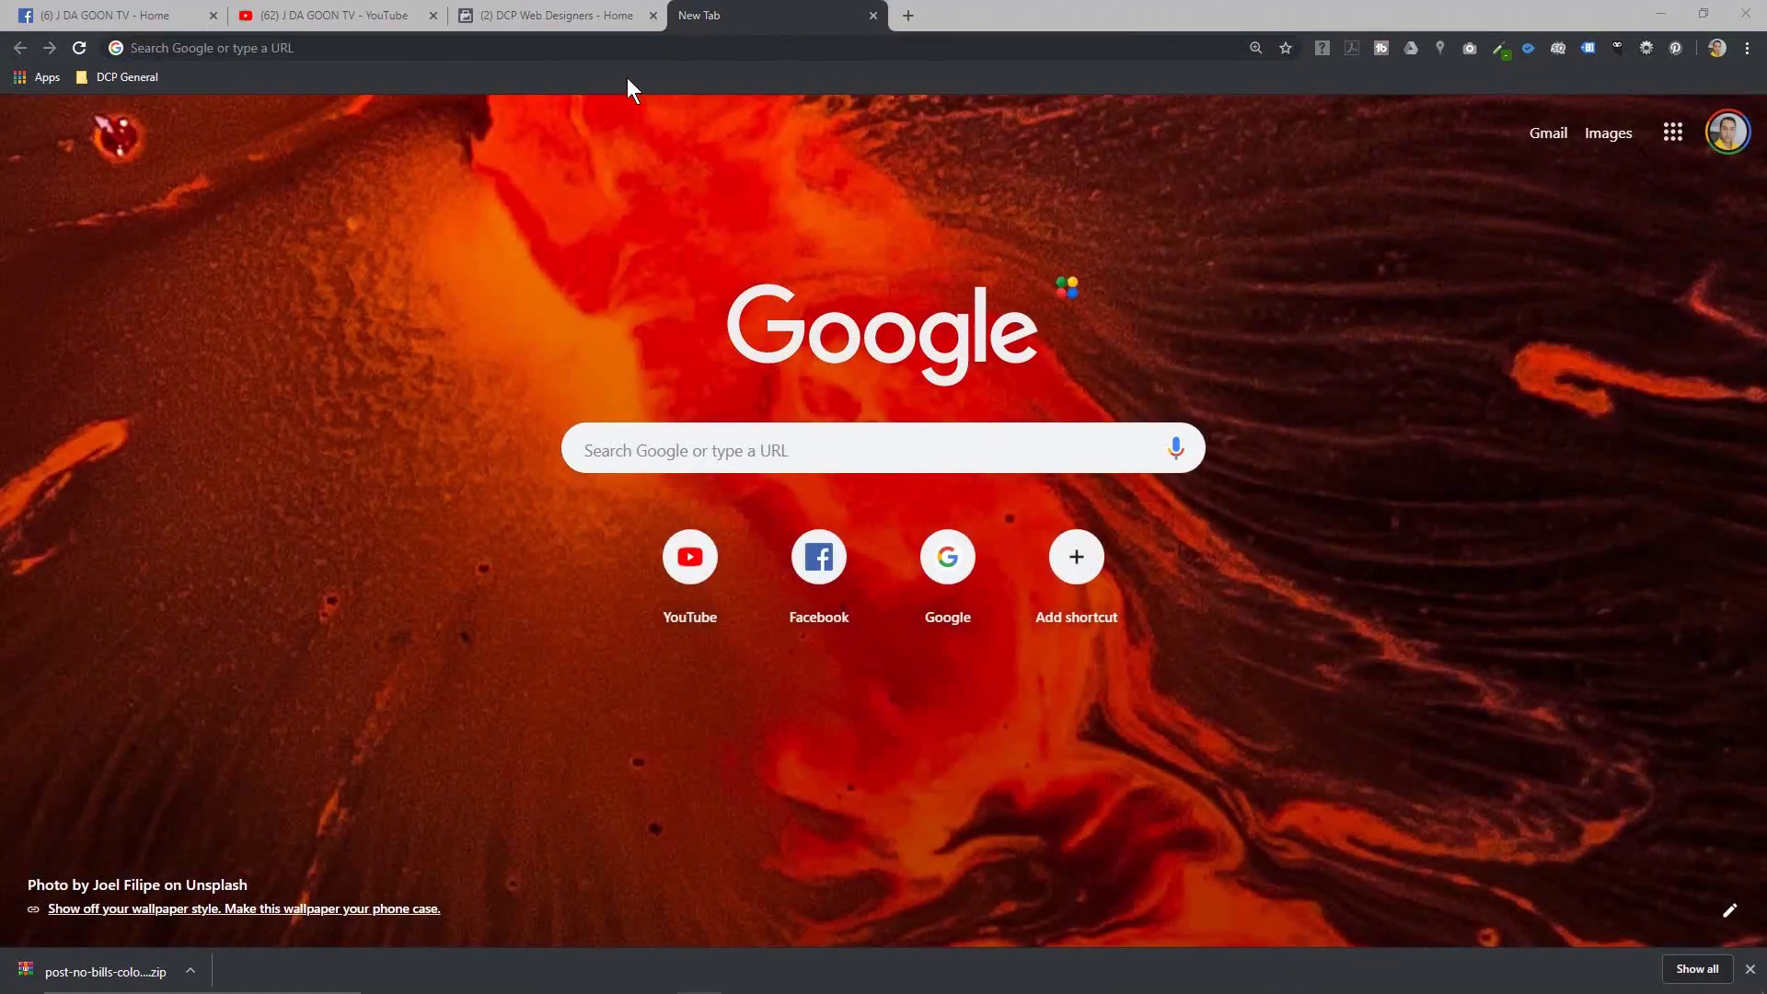
{"action": "type", "text": "https://www.1001fonts.com/post-no-bills-colombo-font.html"}
{"action": "key", "text": "Return"}
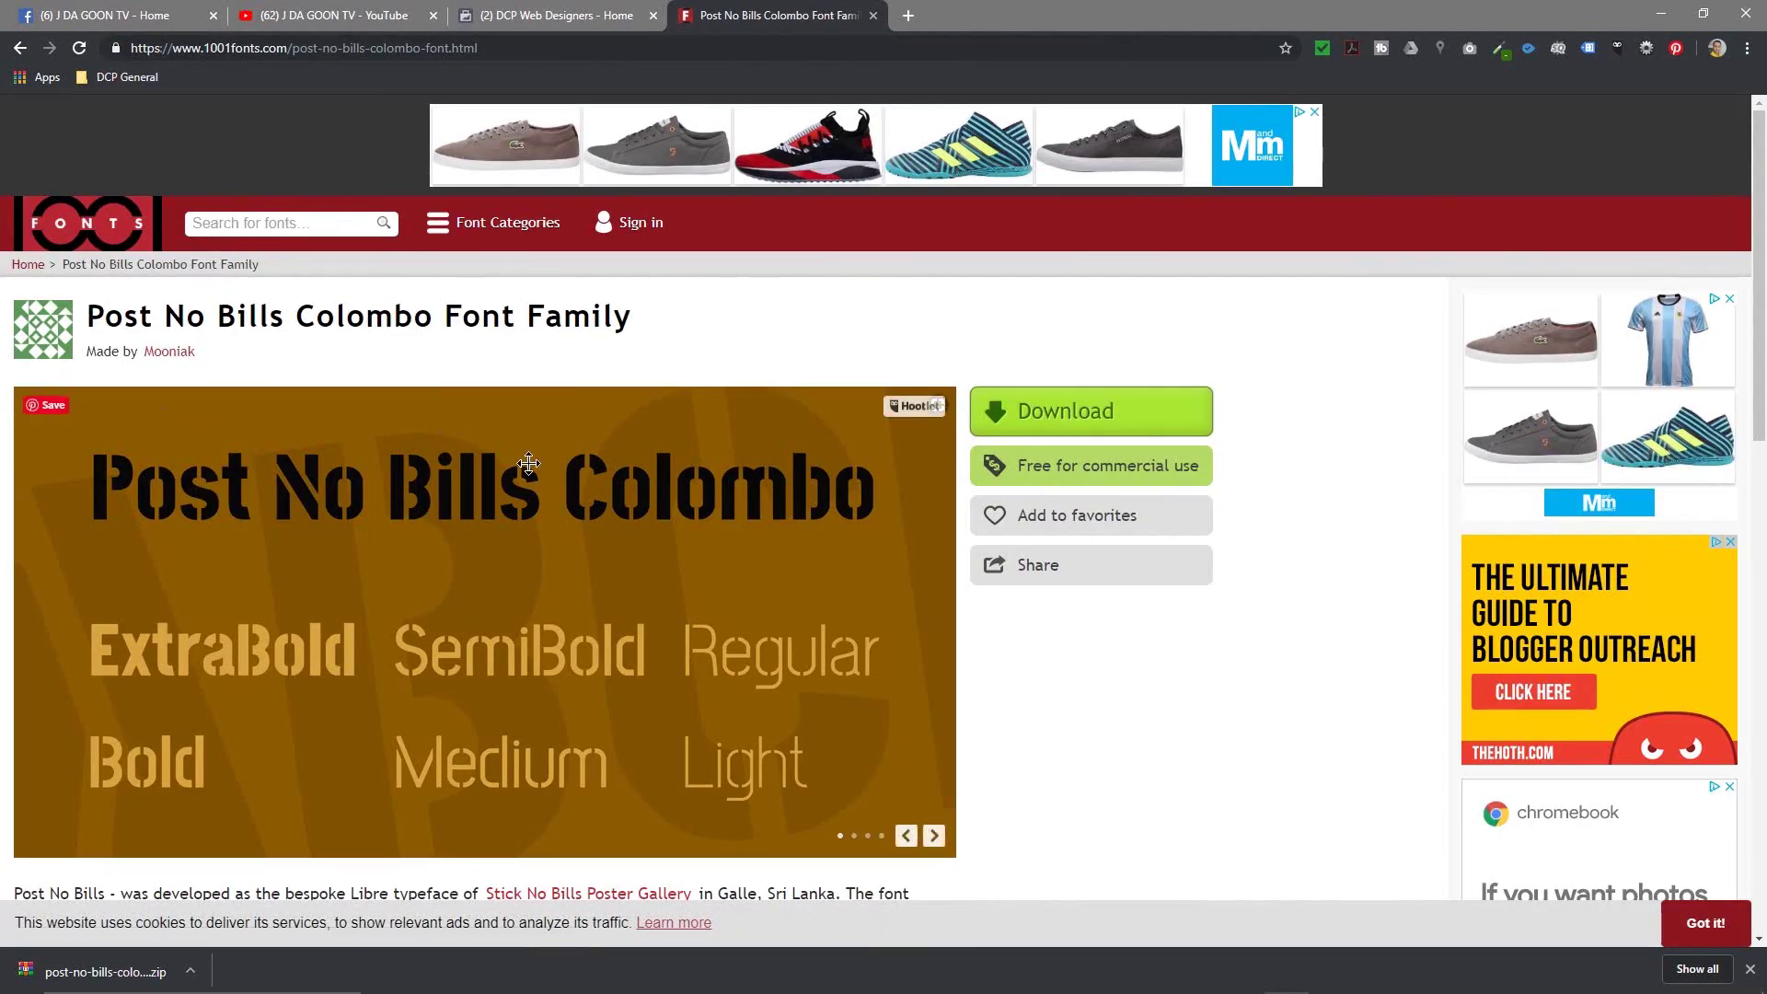
Step: Look over the Post No Bills Colombo font page and download the font family
{"action": "scroll", "coordinate": [466, 563], "scroll_direction": "down", "scroll_amount": 4}
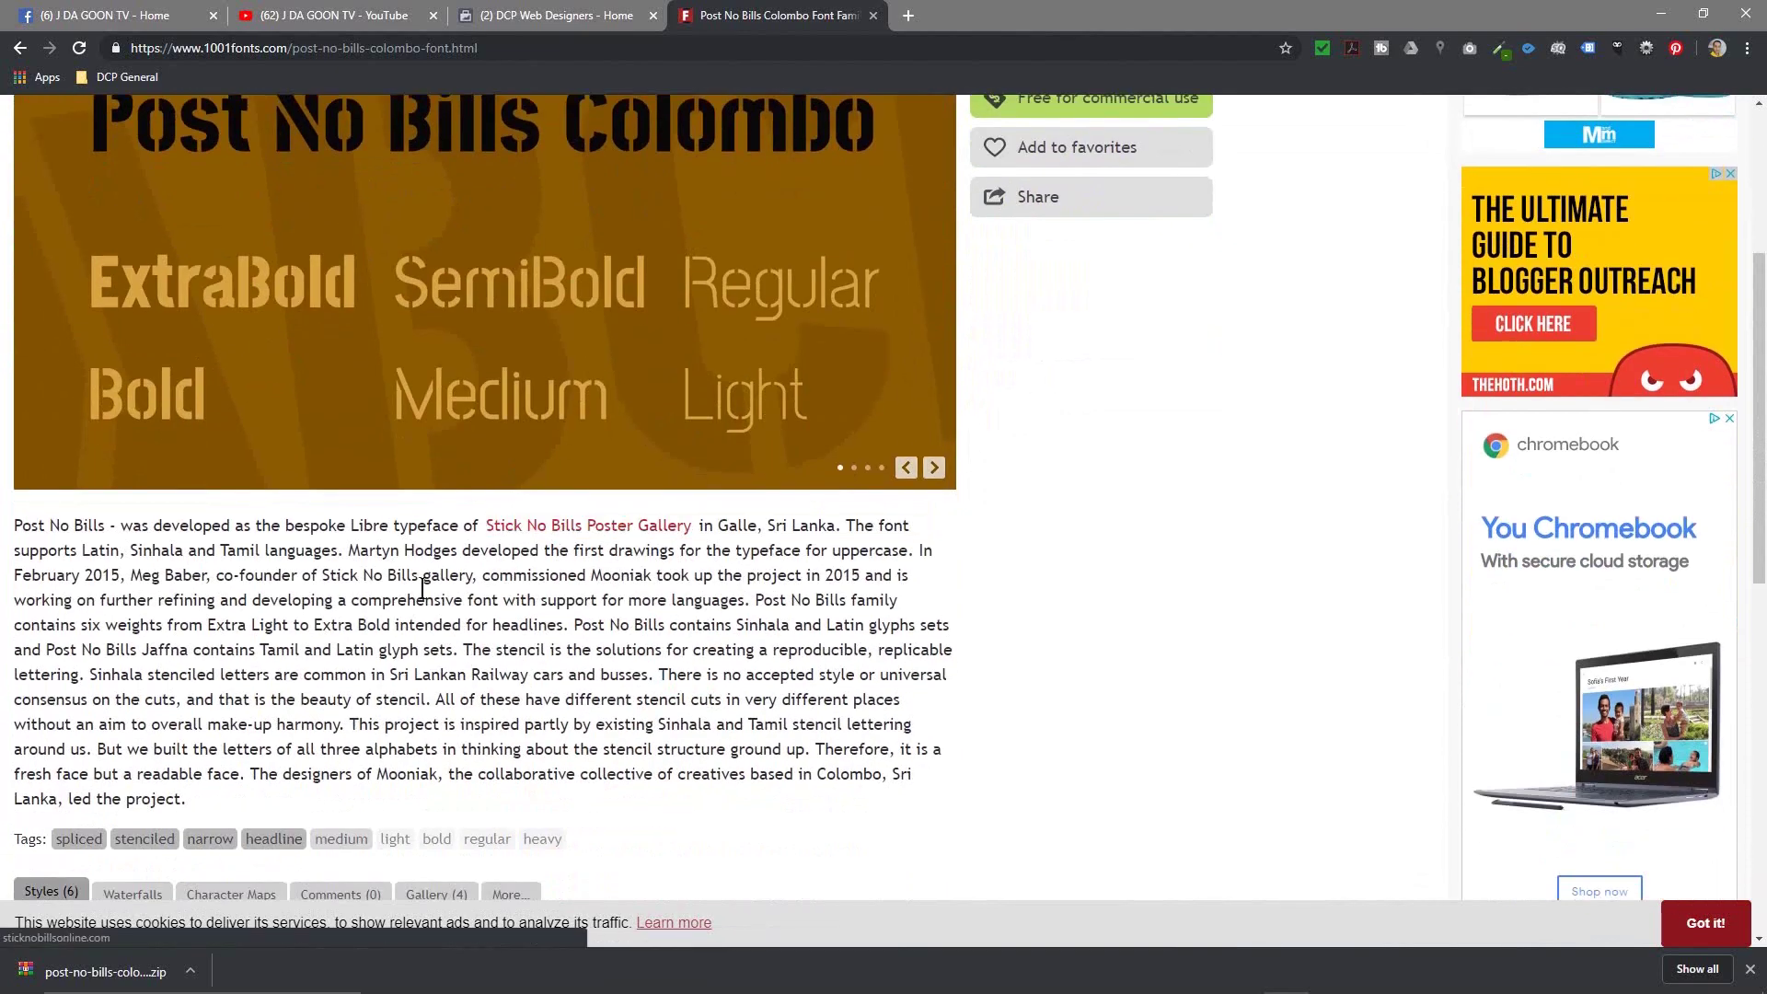
{"action": "scroll", "coordinate": [277, 736], "scroll_direction": "down", "scroll_amount": 2}
{"action": "scroll", "coordinate": [375, 487], "scroll_direction": "up", "scroll_amount": 6}
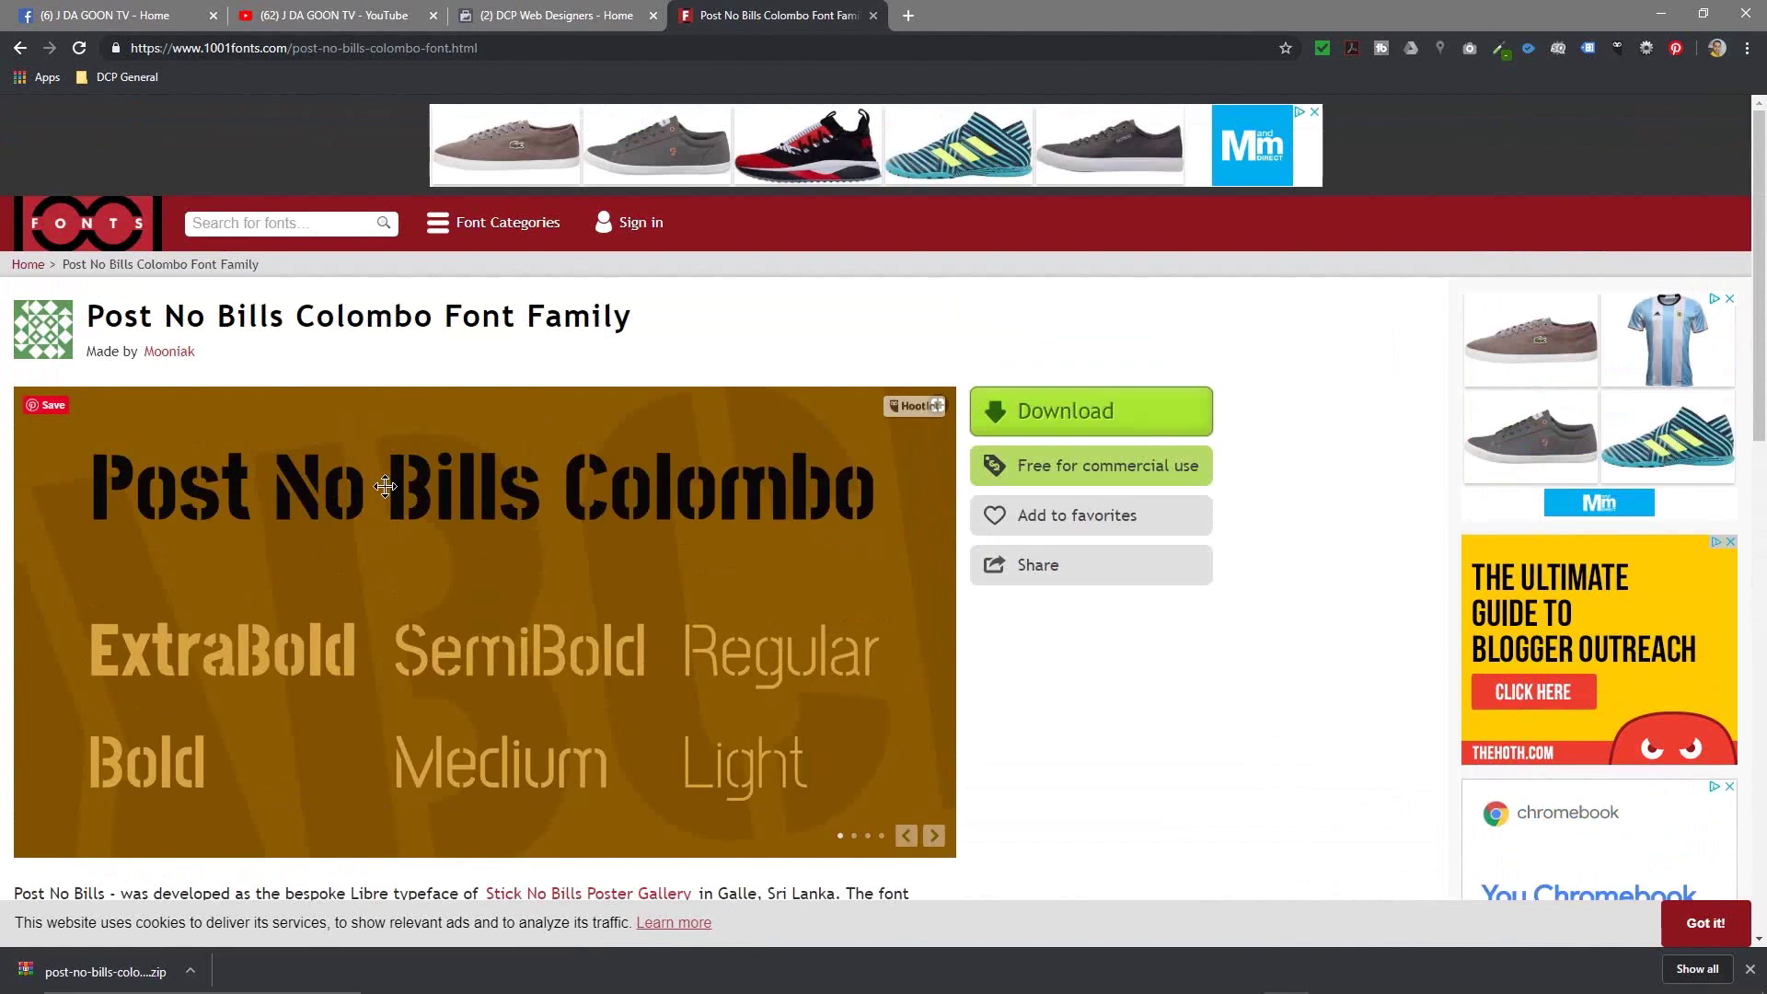
{"action": "left_click", "coordinate": [1068, 411]}
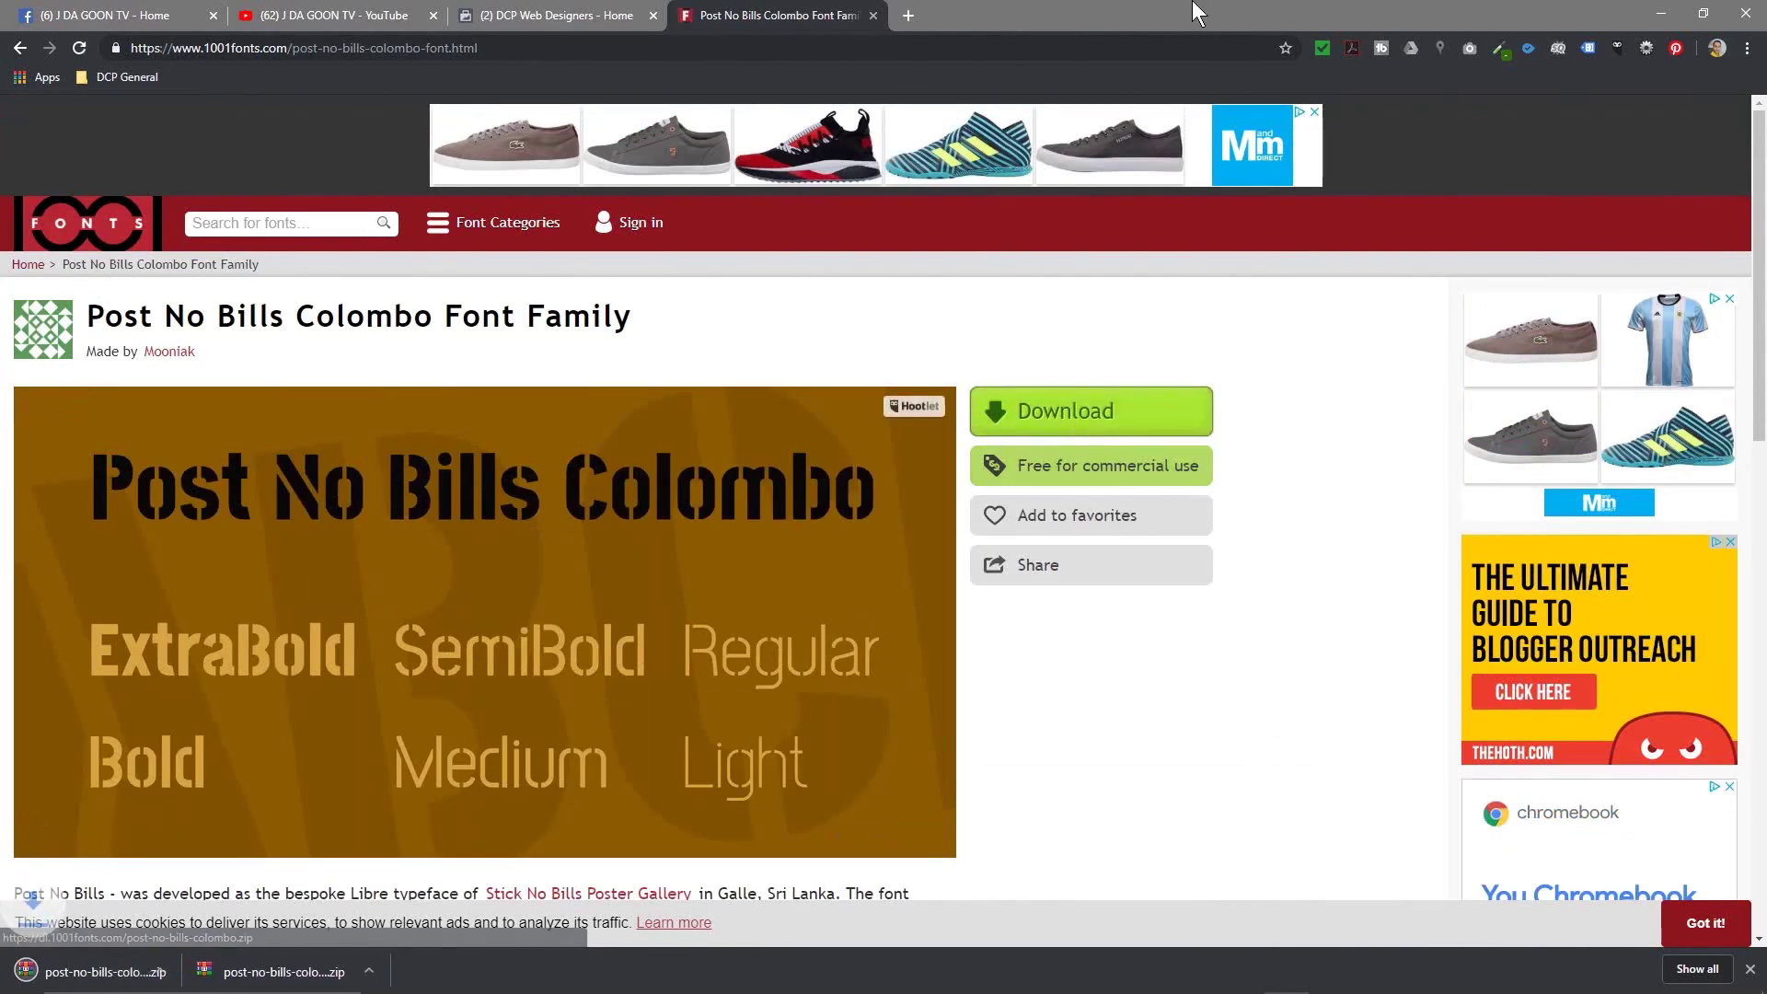
Step: Copy the downloaded post-no-bills-colombo.zip into the "Facebook 3D Post Tutorial using Blender 3D" desktop folder and close the font page
{"action": "left_click_drag", "start_coordinate": [1194, 7], "coordinate": [2, 276]}
{"action": "left_click", "coordinate": [724, 15]}
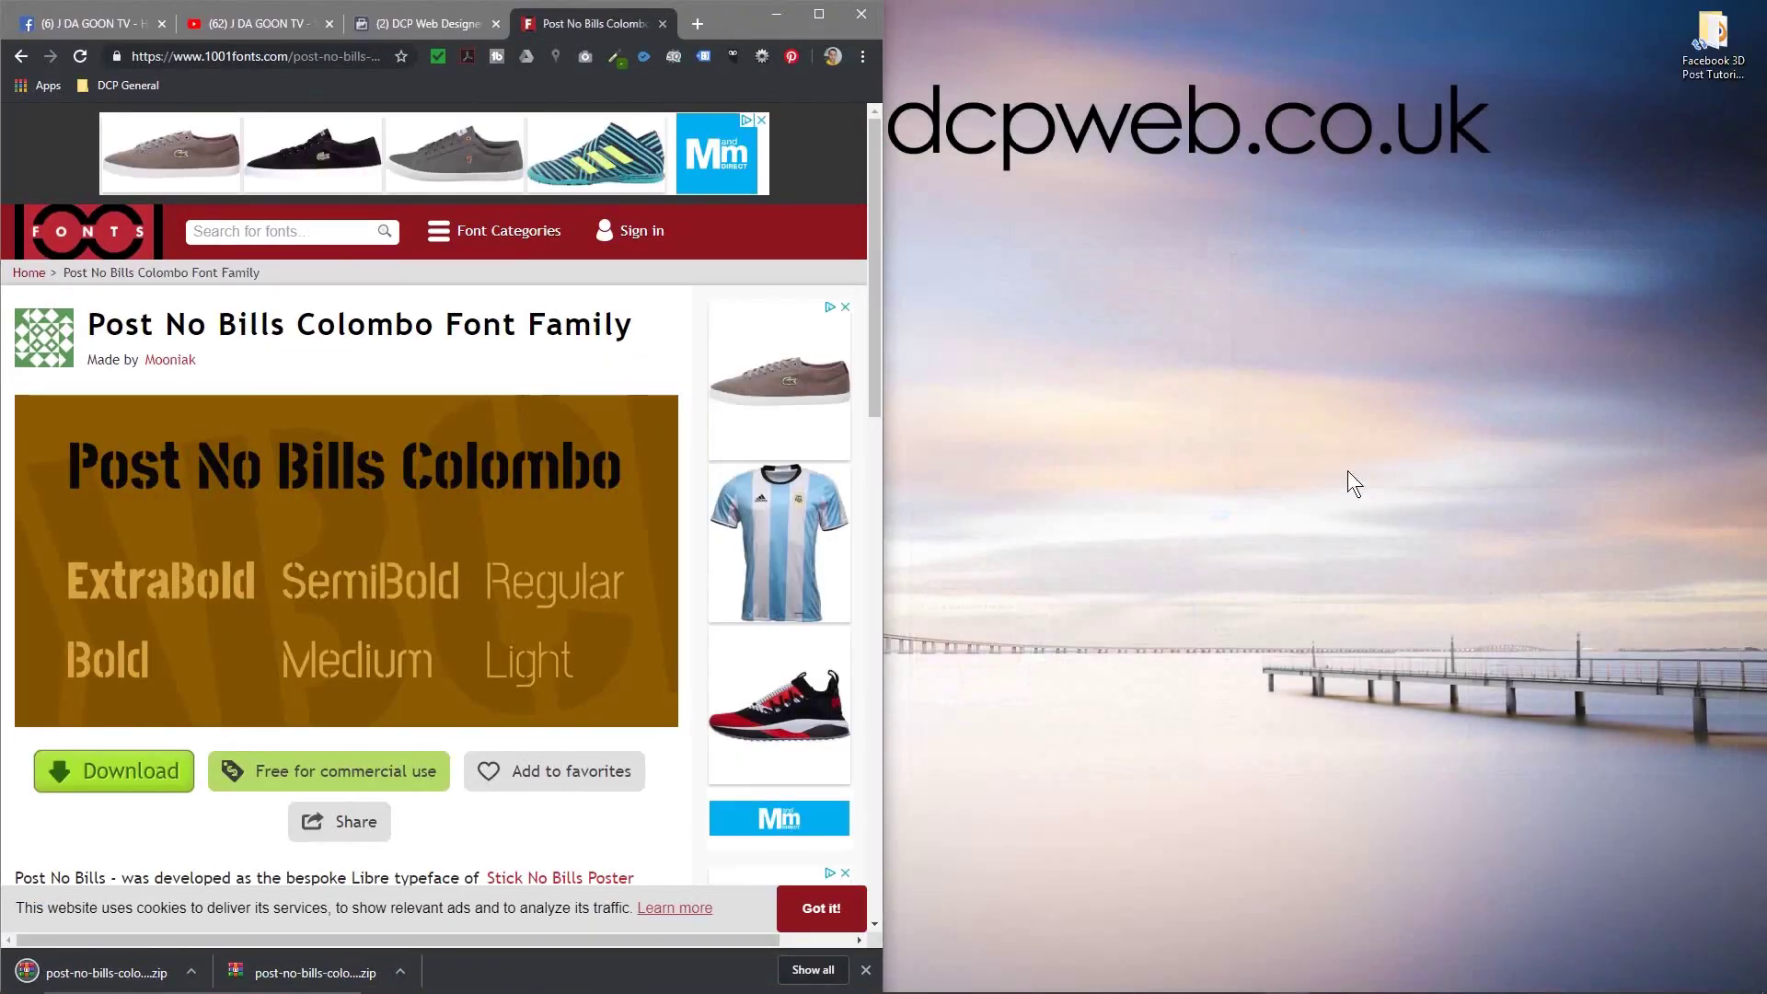
{"action": "double_click", "coordinate": [1685, 67]}
{"action": "left_click_drag", "start_coordinate": [289, 990], "coordinate": [1197, 441]}
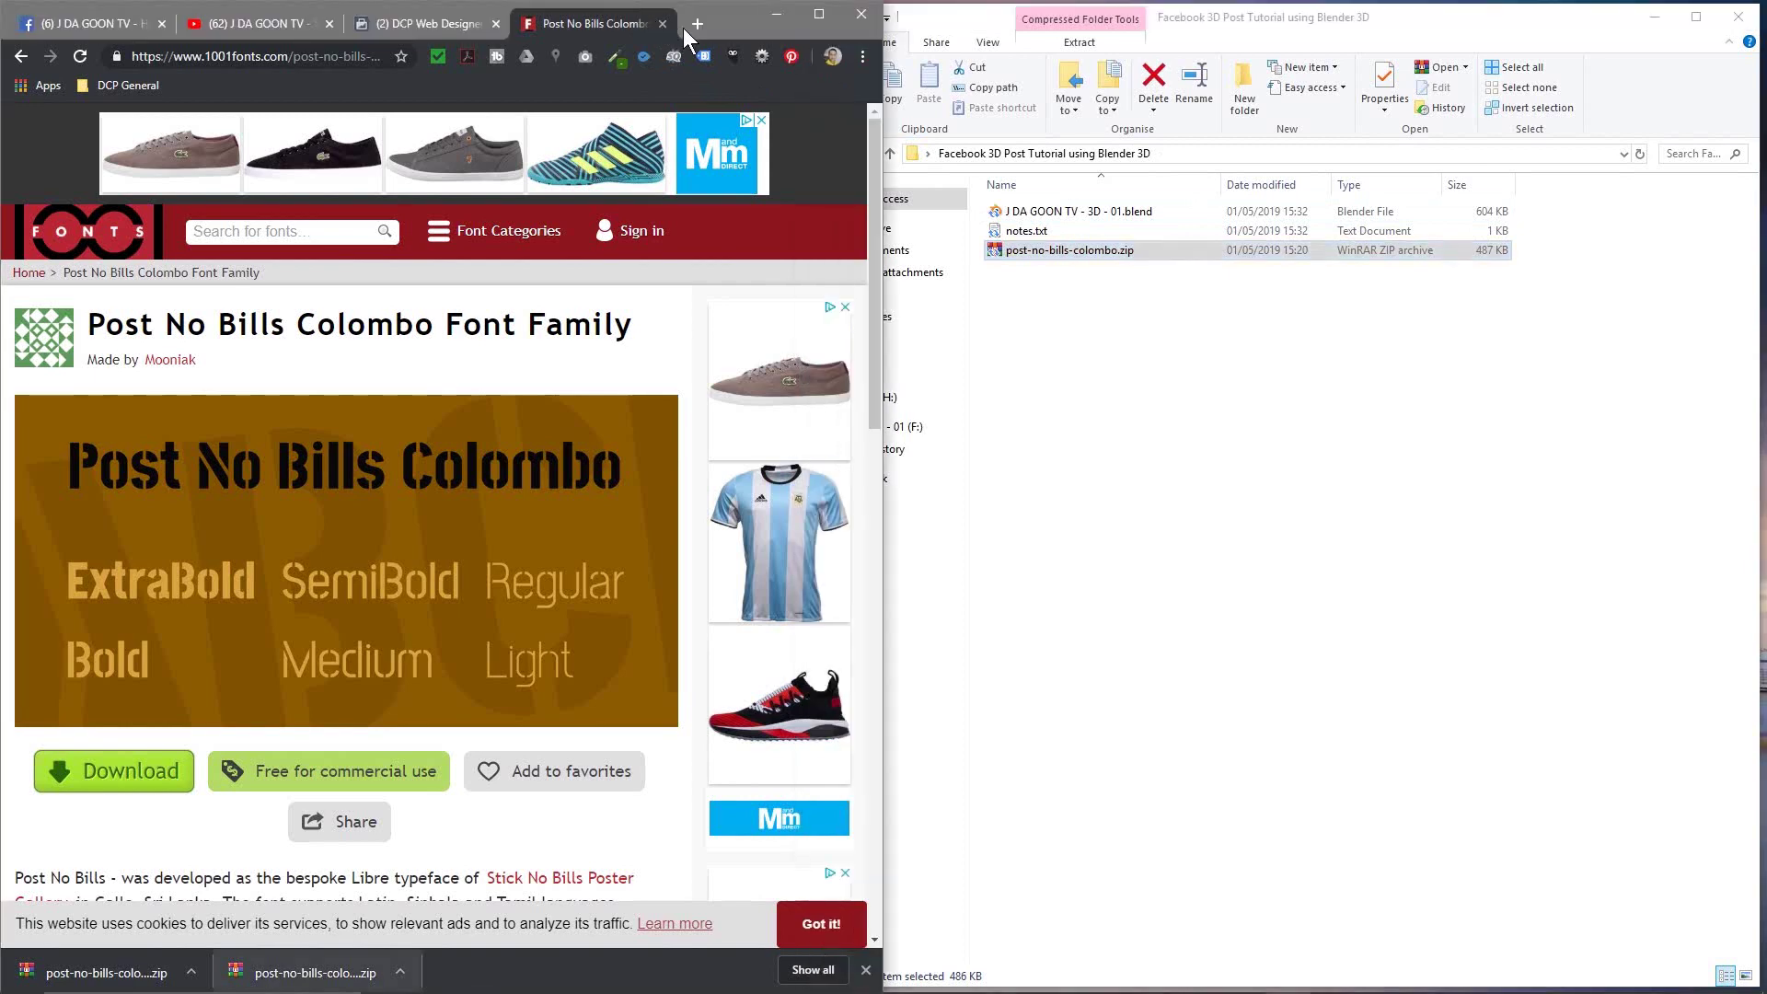
{"action": "left_click", "coordinate": [662, 24]}
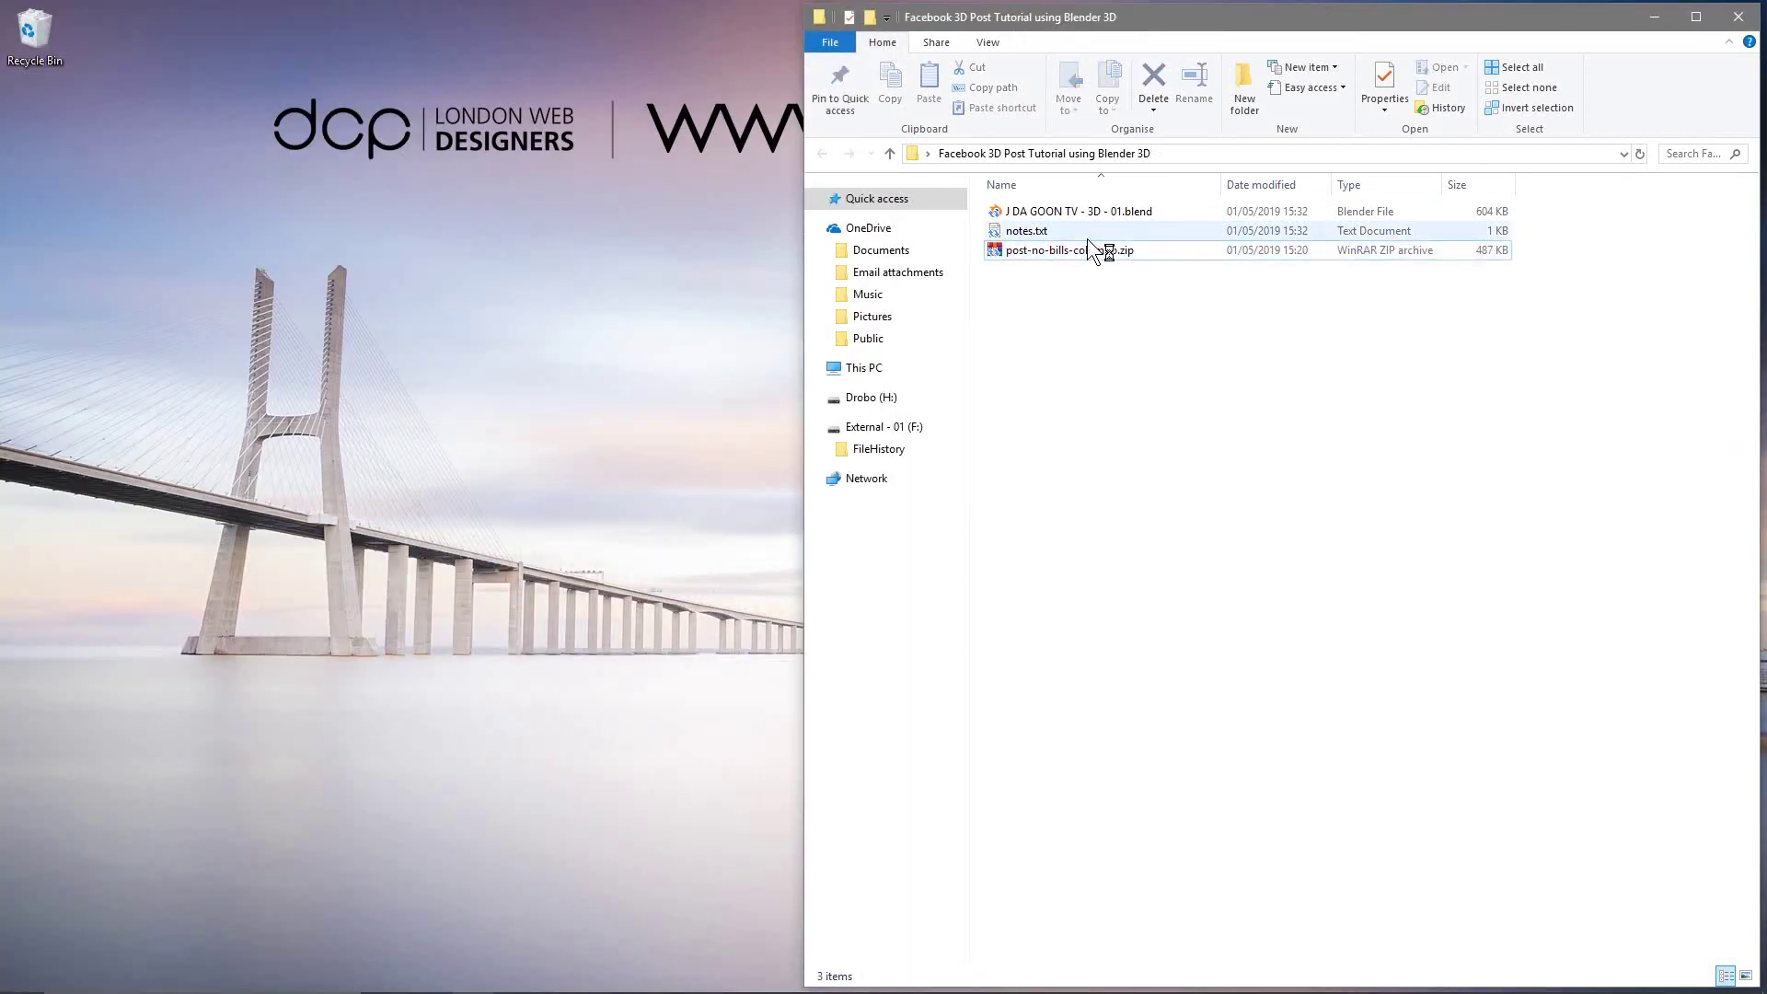
Step: Extract post-no-bills-colombo.zip into its own subfolder and delete the zip archive
{"action": "double_click", "coordinate": [1054, 249]}
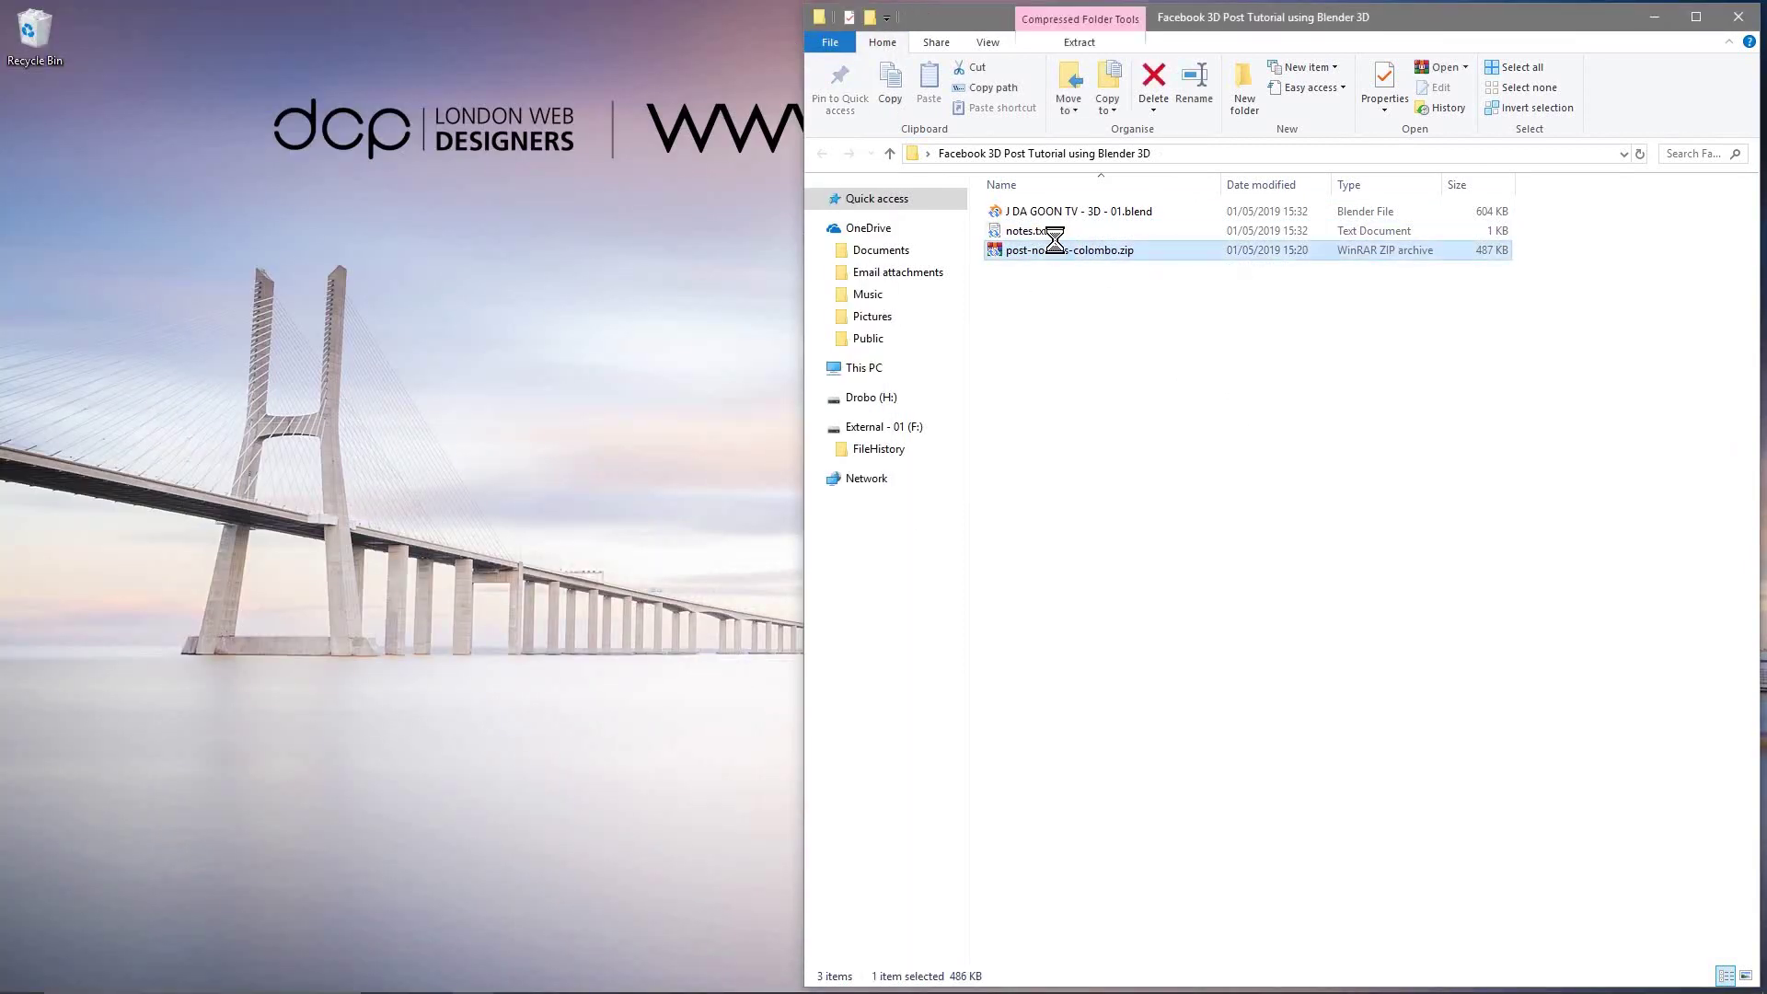
{"action": "right_click", "coordinate": [1054, 240]}
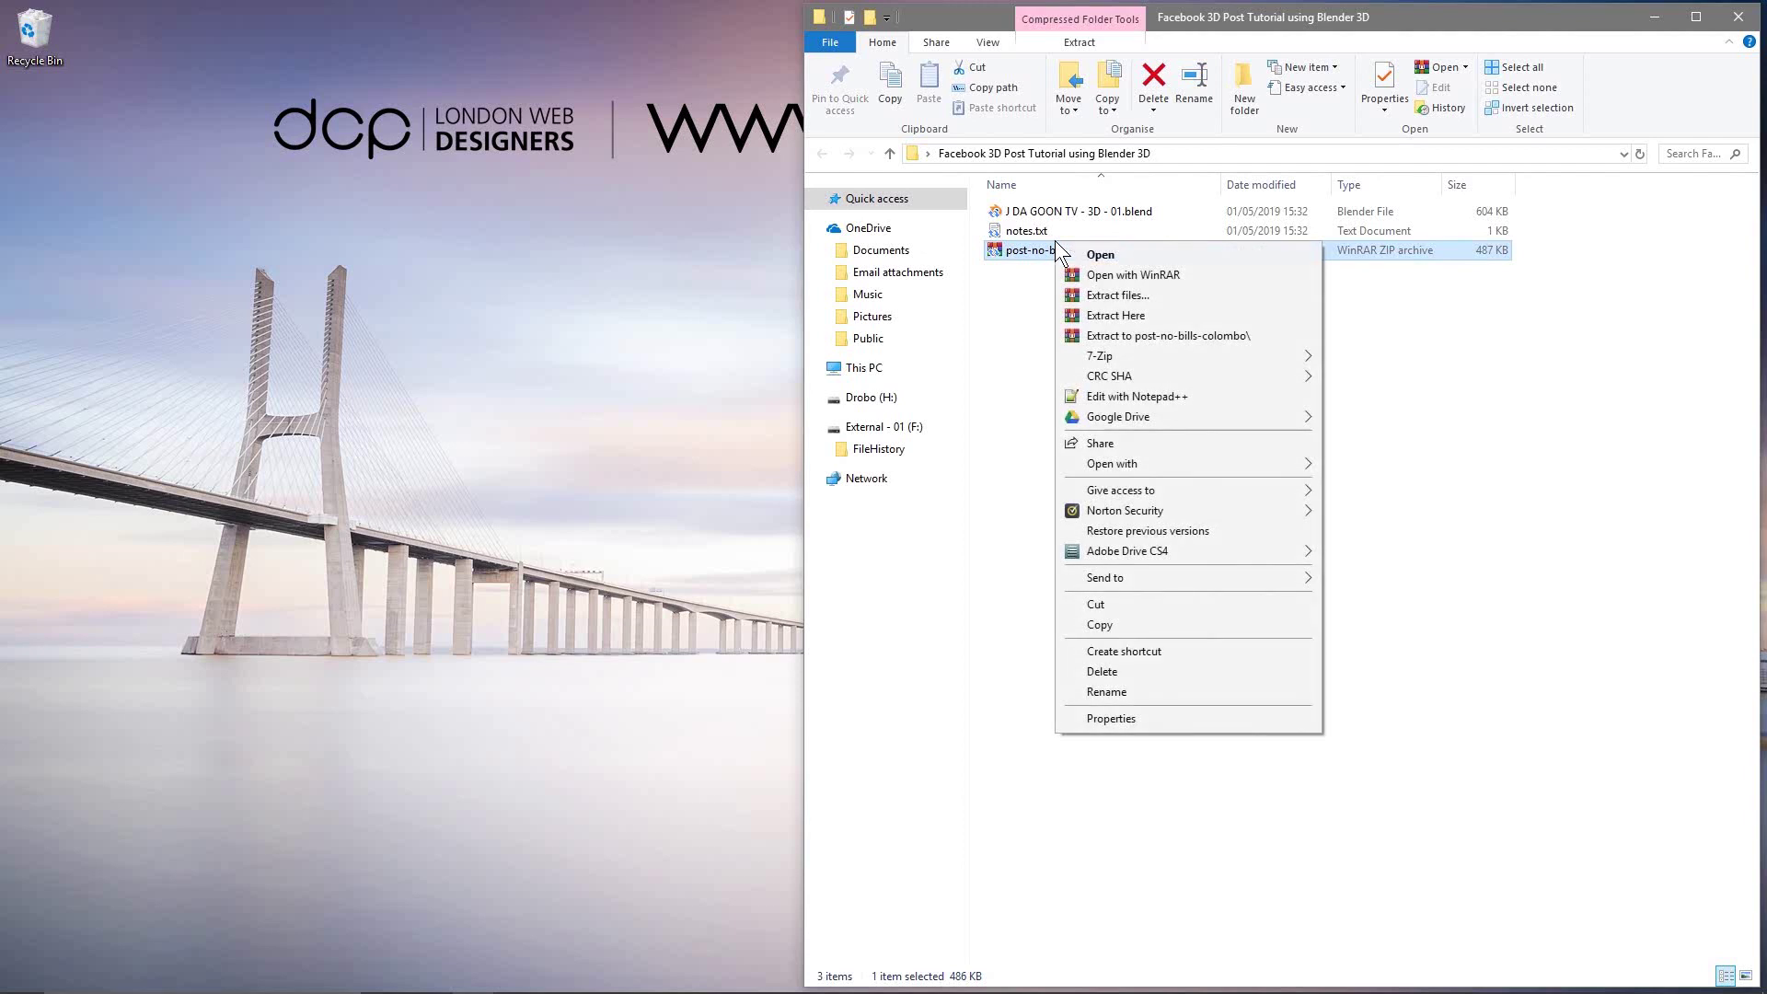
{"action": "left_click", "coordinate": [1125, 331]}
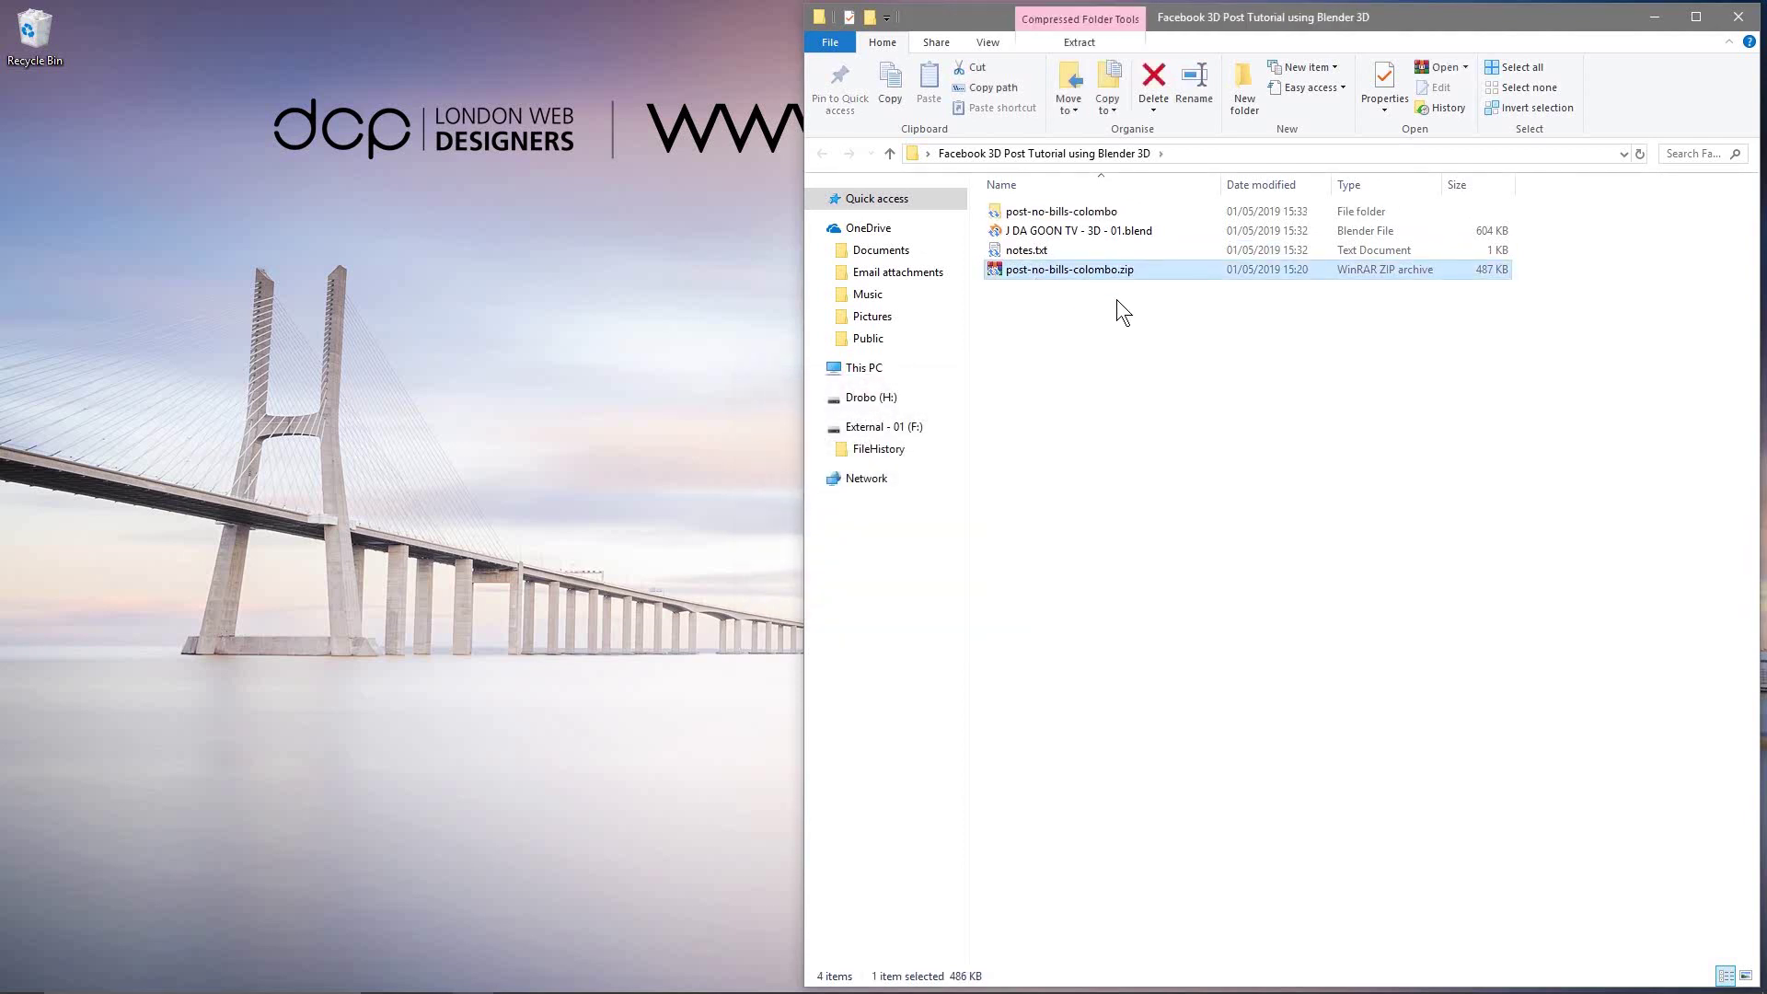
{"action": "key", "text": "Delete"}
Step: Rename the extracted post-no-bills-colombo folder to "font"
{"action": "left_click", "coordinate": [1088, 215]}
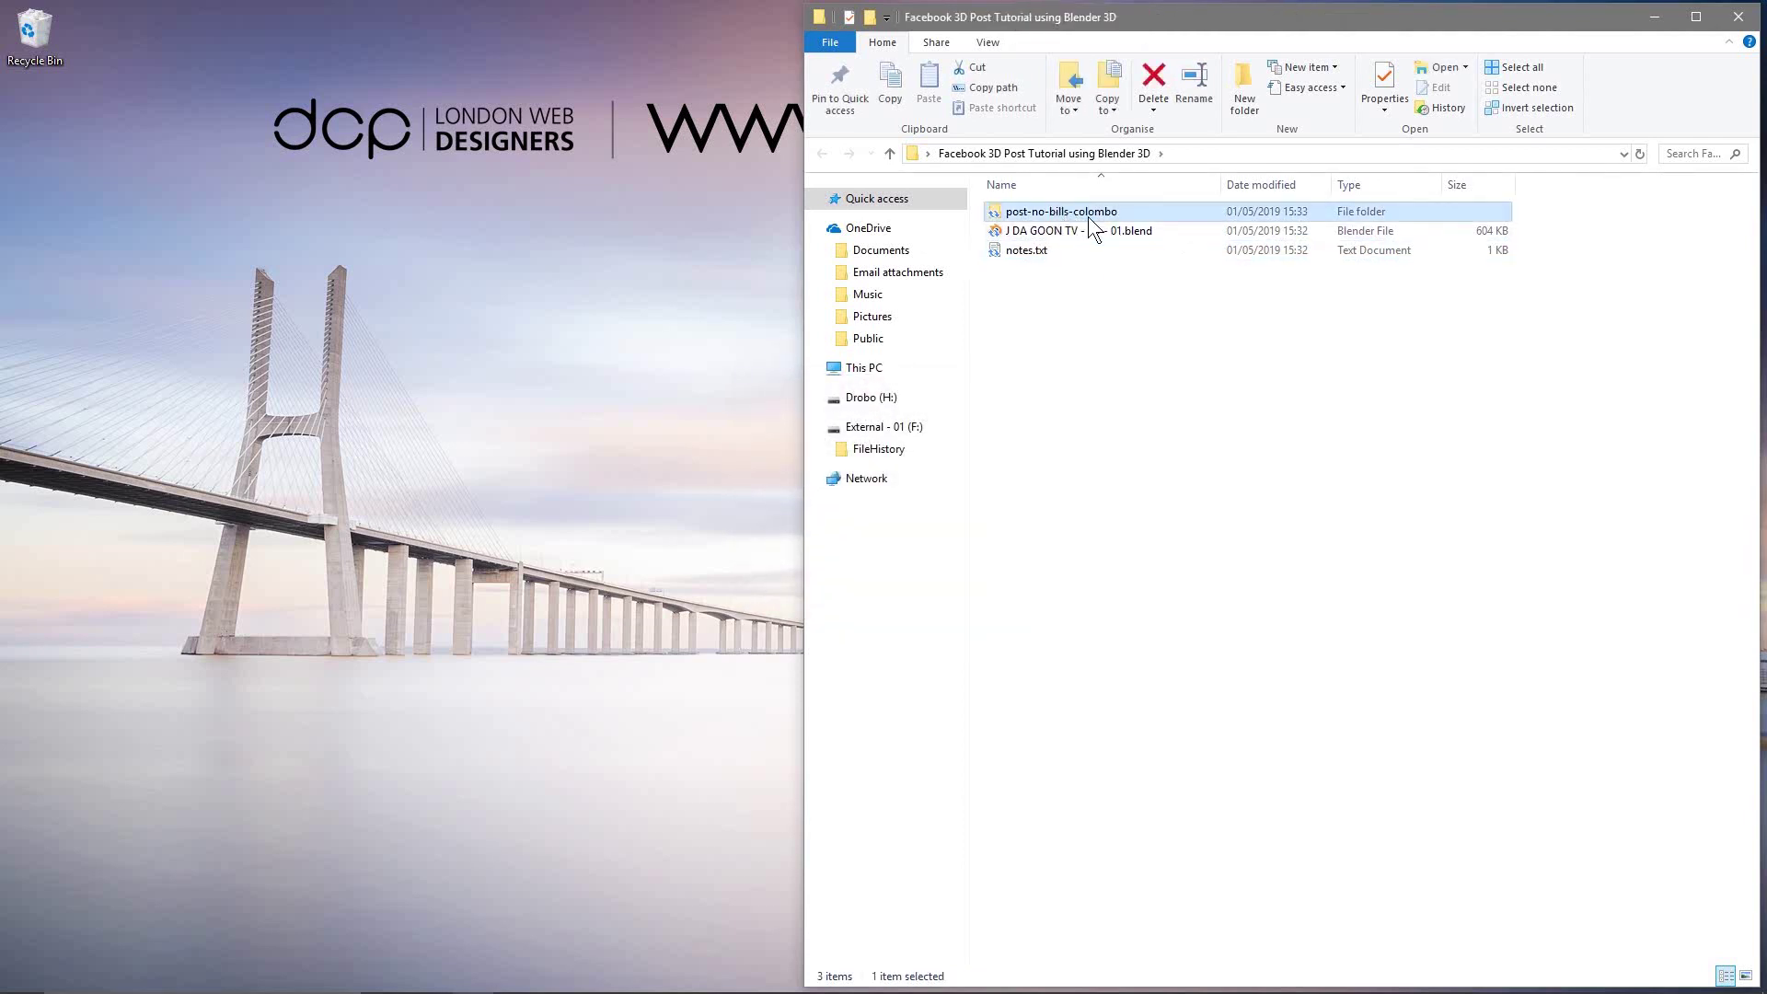
{"action": "left_click", "coordinate": [1088, 217]}
{"action": "type", "text": "font"}
{"action": "key", "text": "Return"}
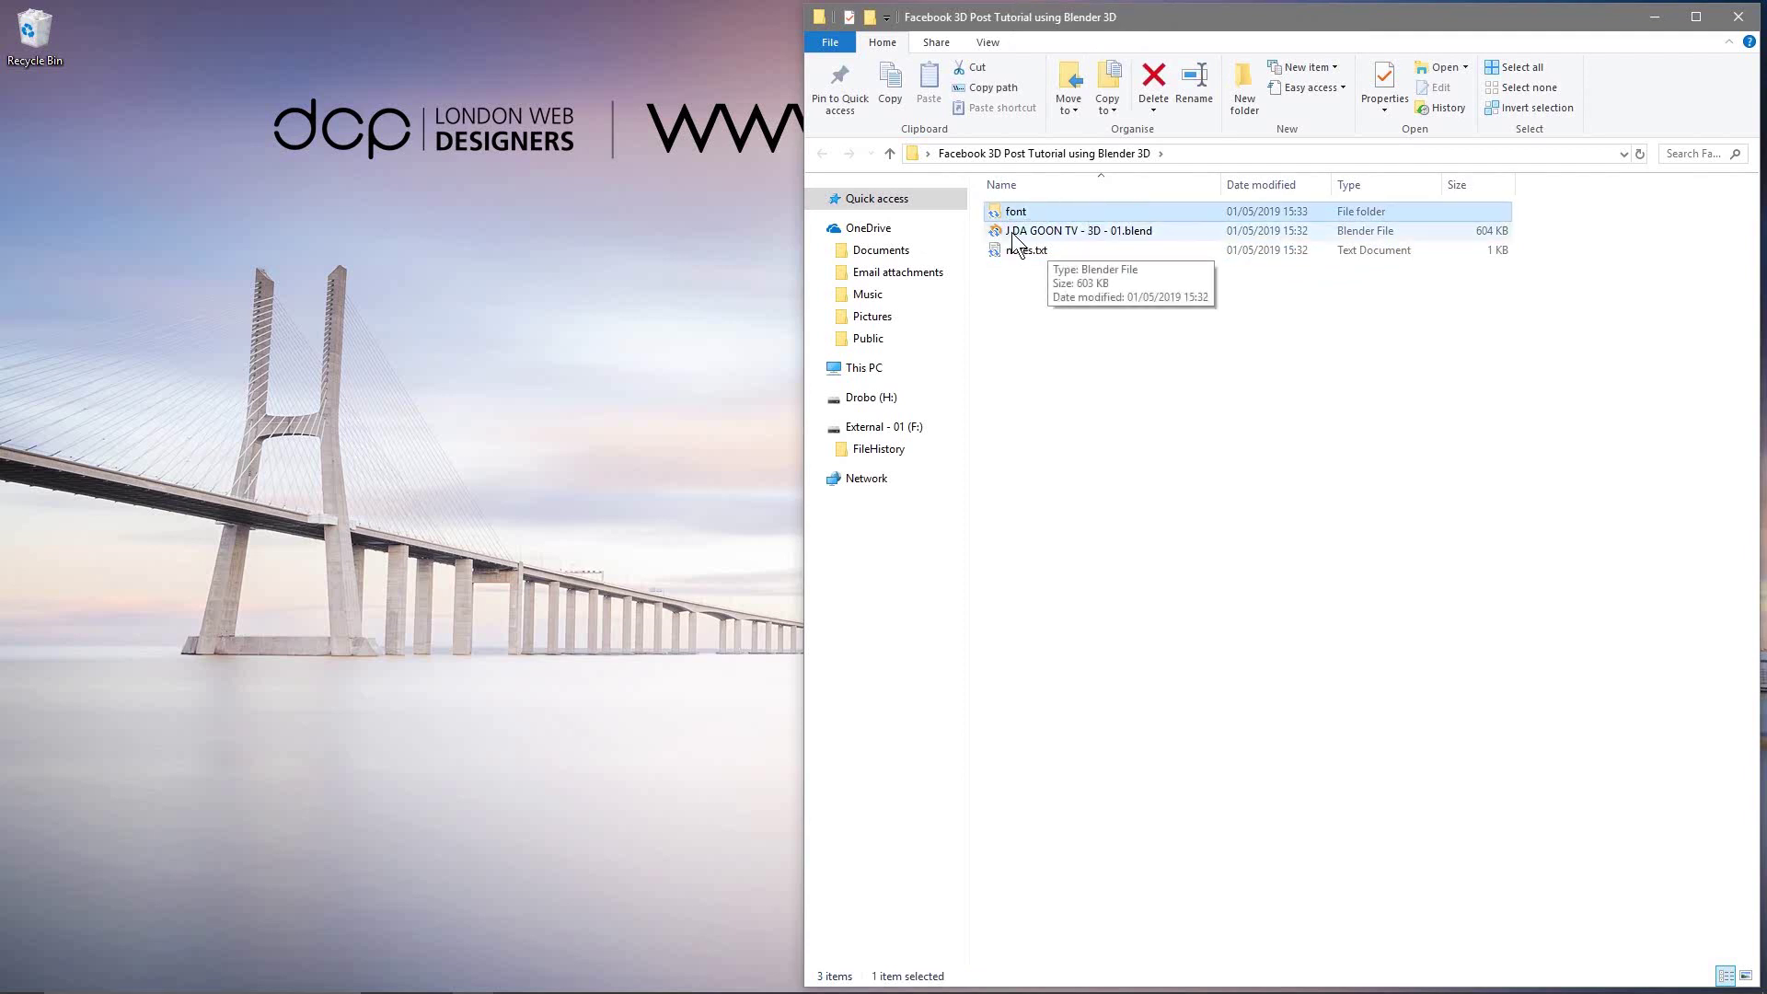
Step: Check the font files inside the font folder, close the folder window and switch to Blender
{"action": "double_click", "coordinate": [1020, 214]}
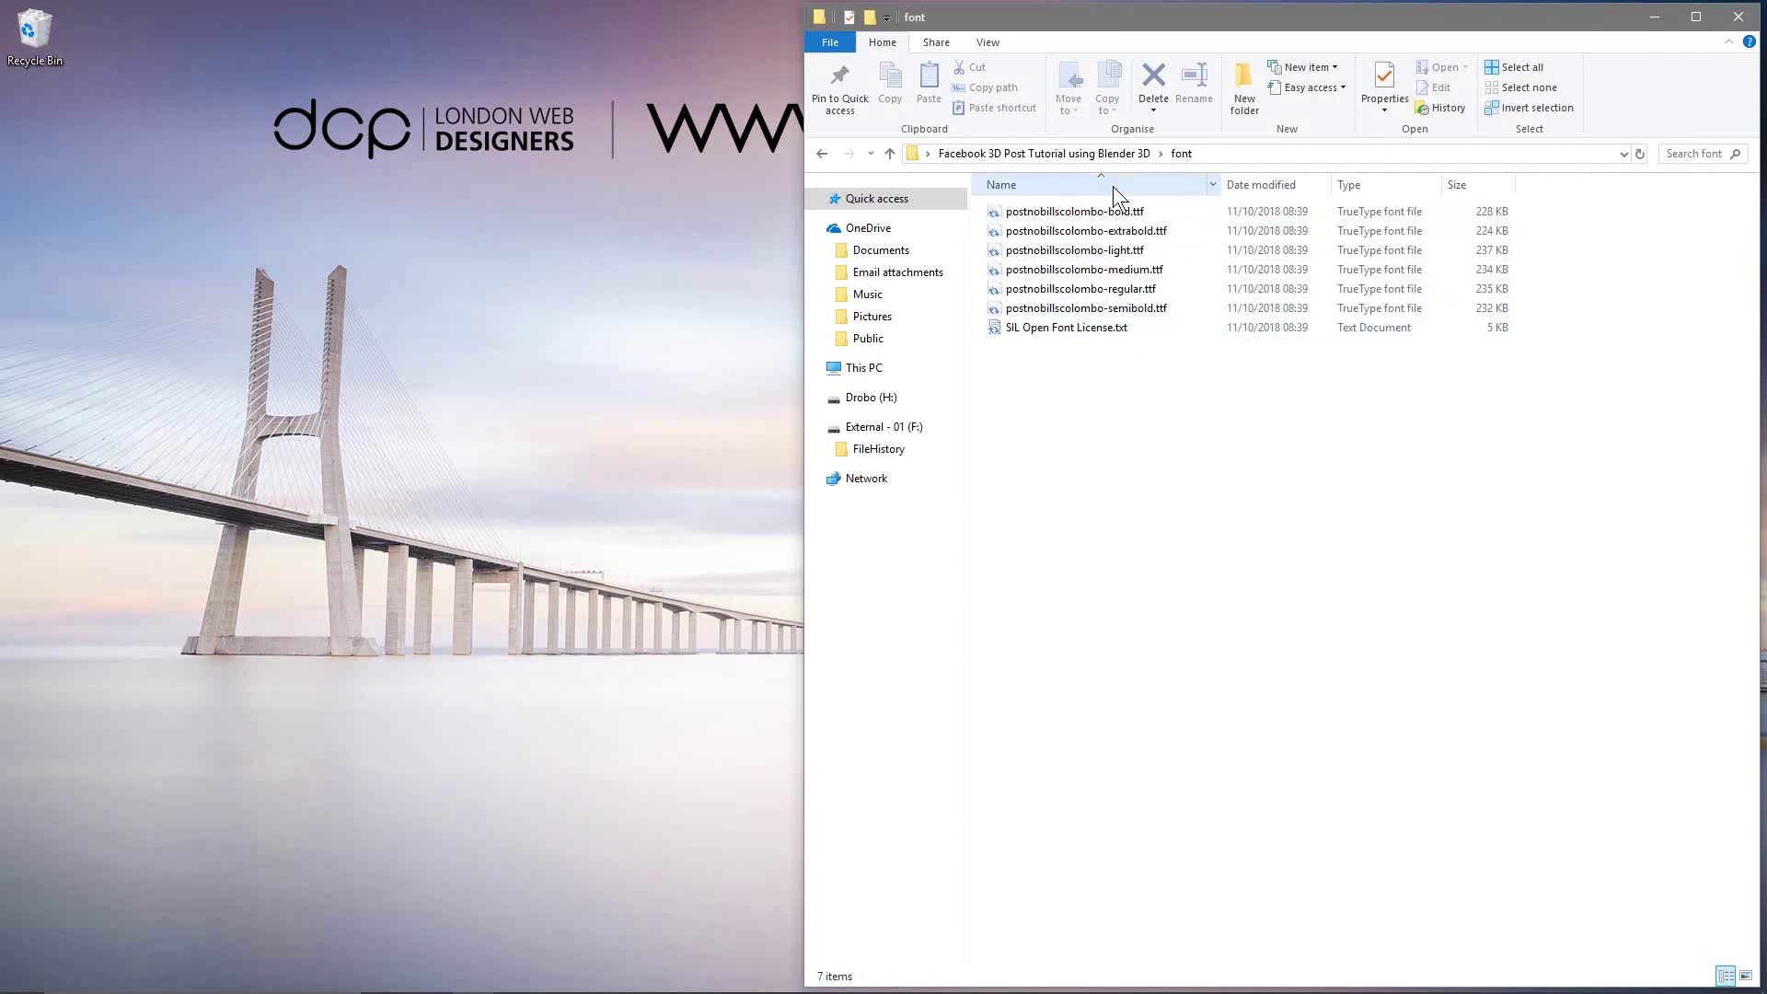
{"action": "left_click", "coordinate": [1738, 16]}
{"action": "key", "text": "super"}
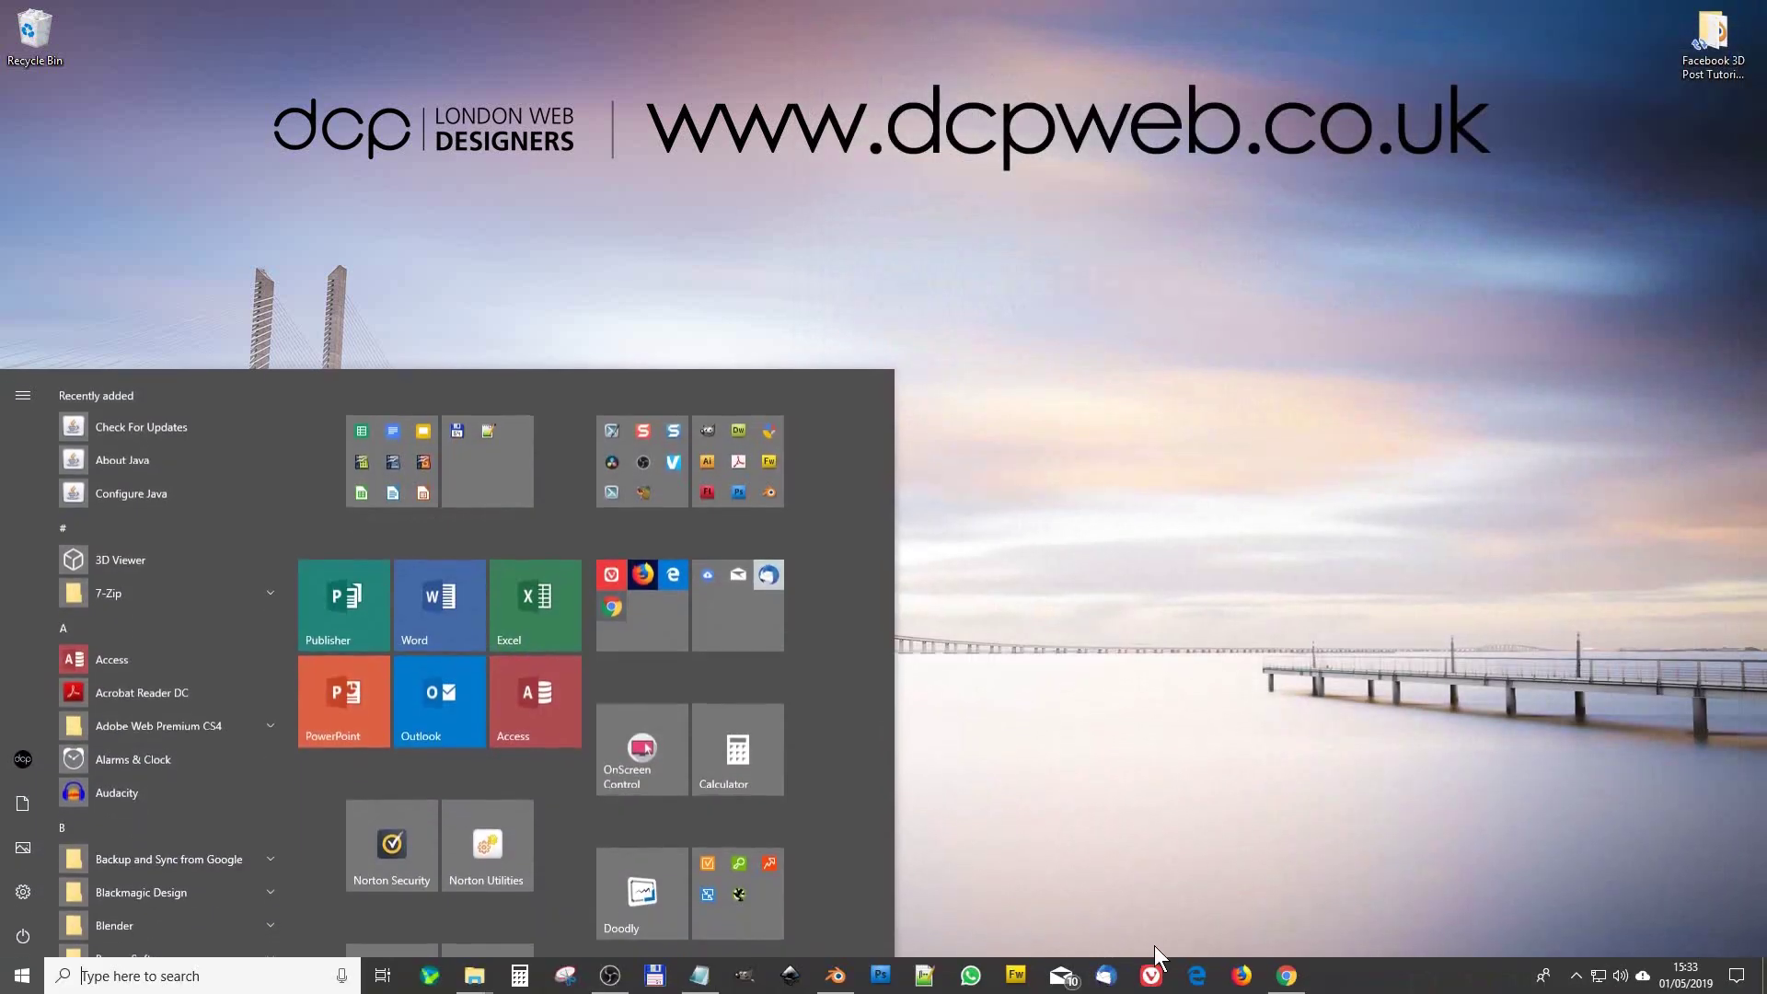
{"action": "left_click", "coordinate": [835, 978]}
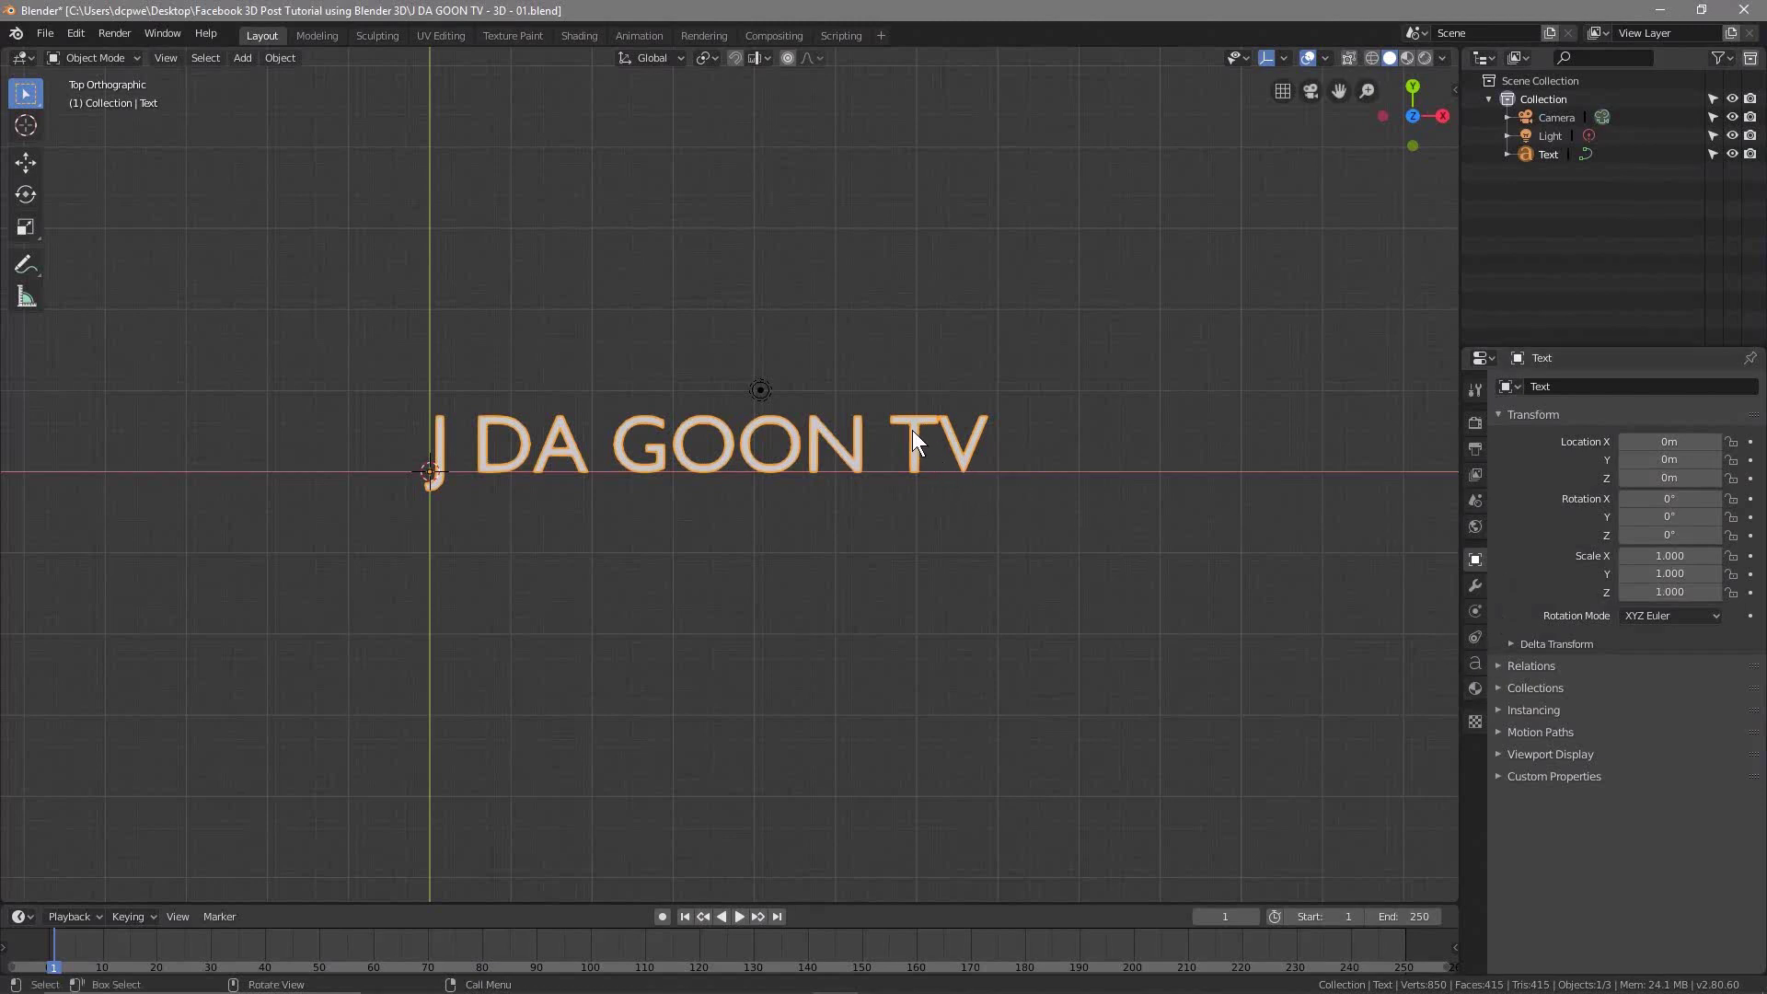
Step: Load postnobillscolombo-bold.ttf from the font folder as the Regular font of the J DA GOON TV text
{"action": "left_click", "coordinate": [1473, 662]}
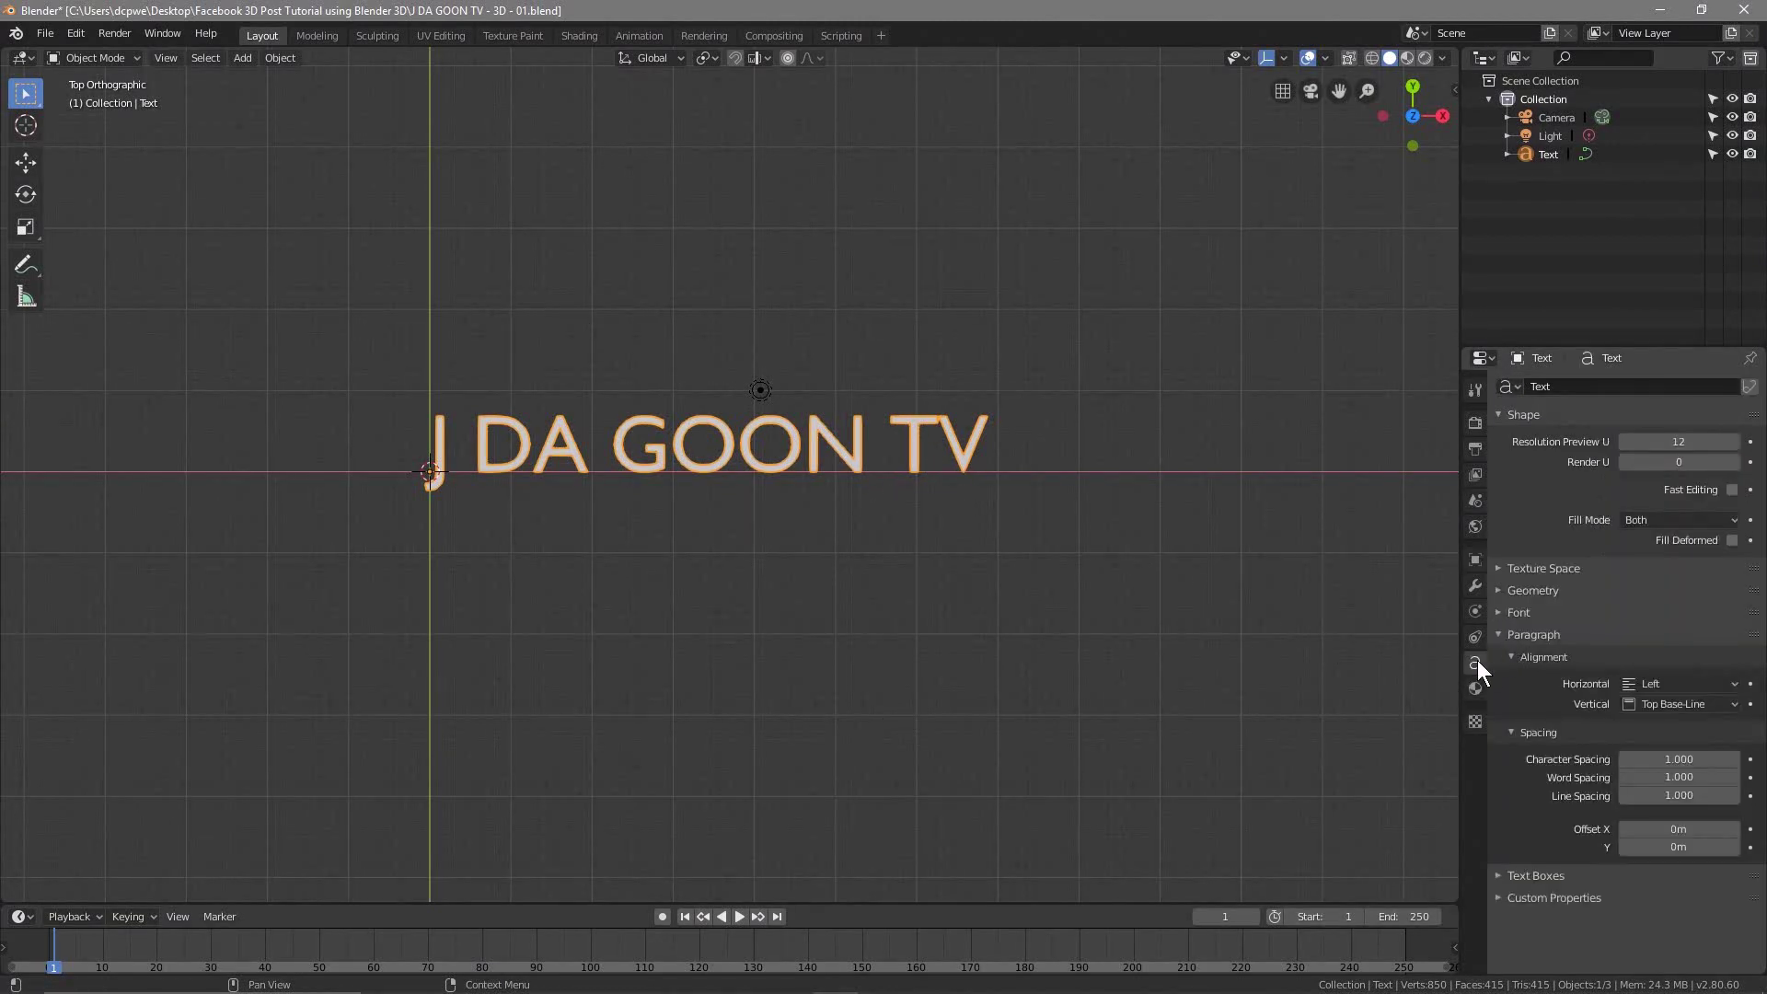
{"action": "left_click", "coordinate": [1526, 613]}
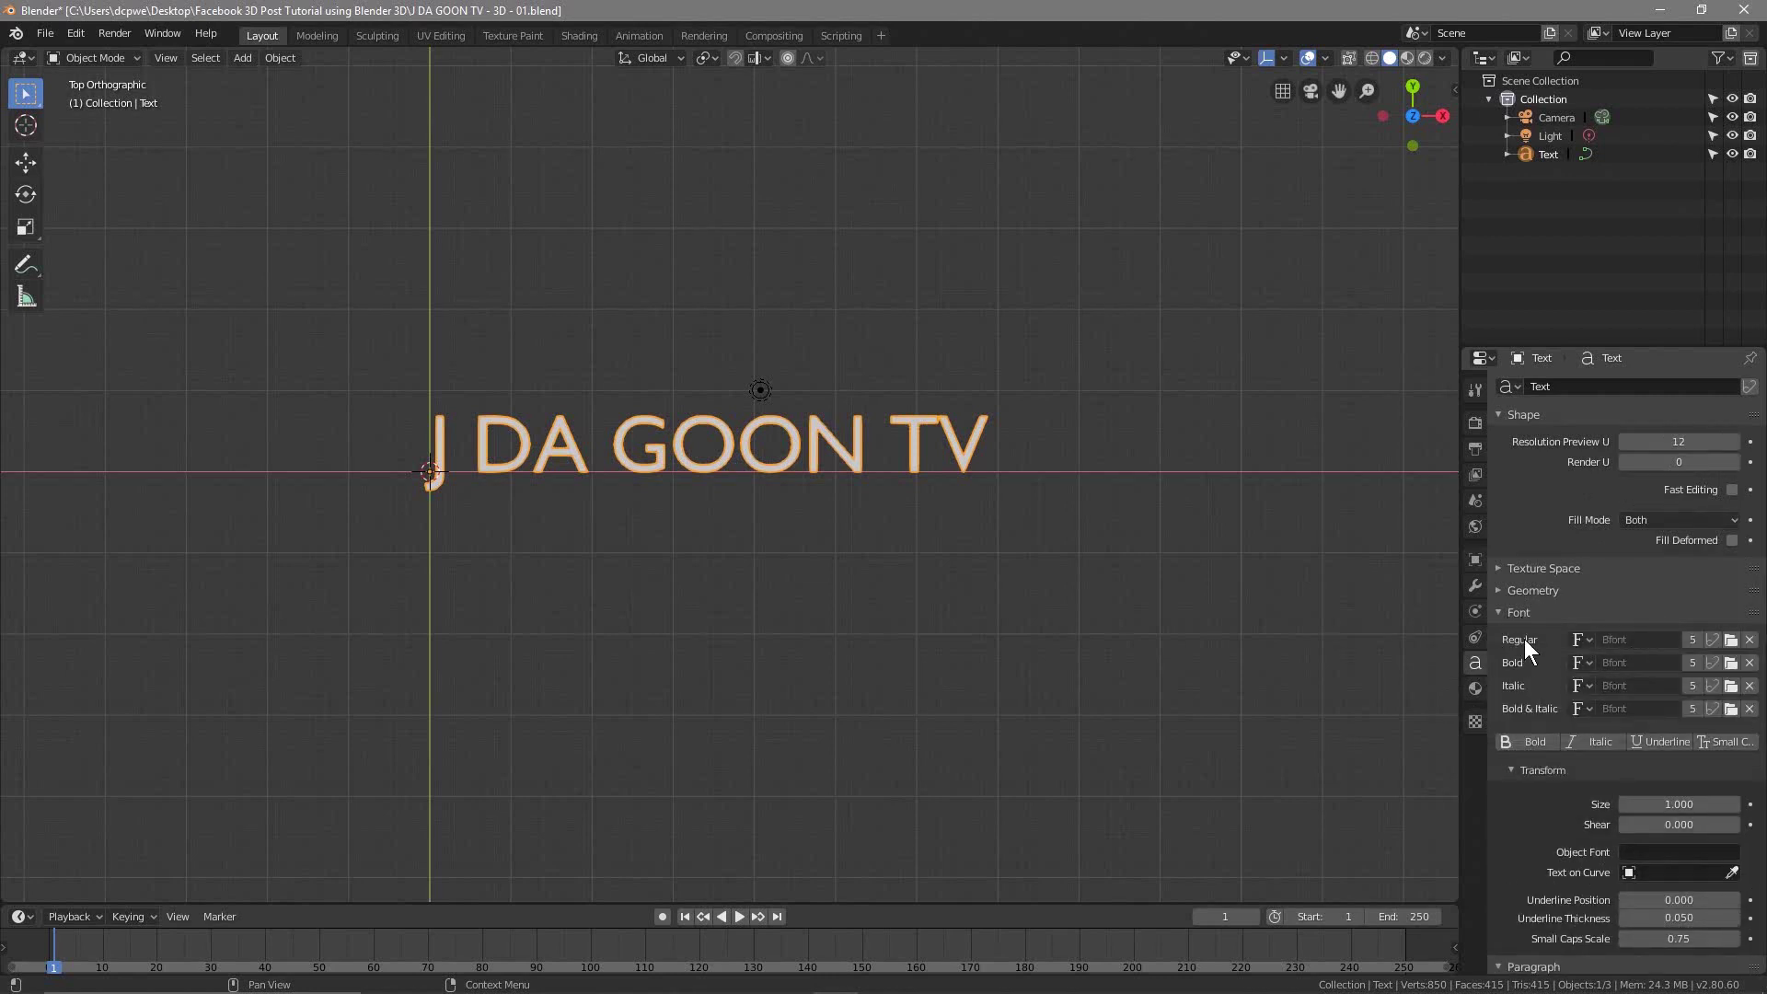
{"action": "left_click", "coordinate": [1730, 640]}
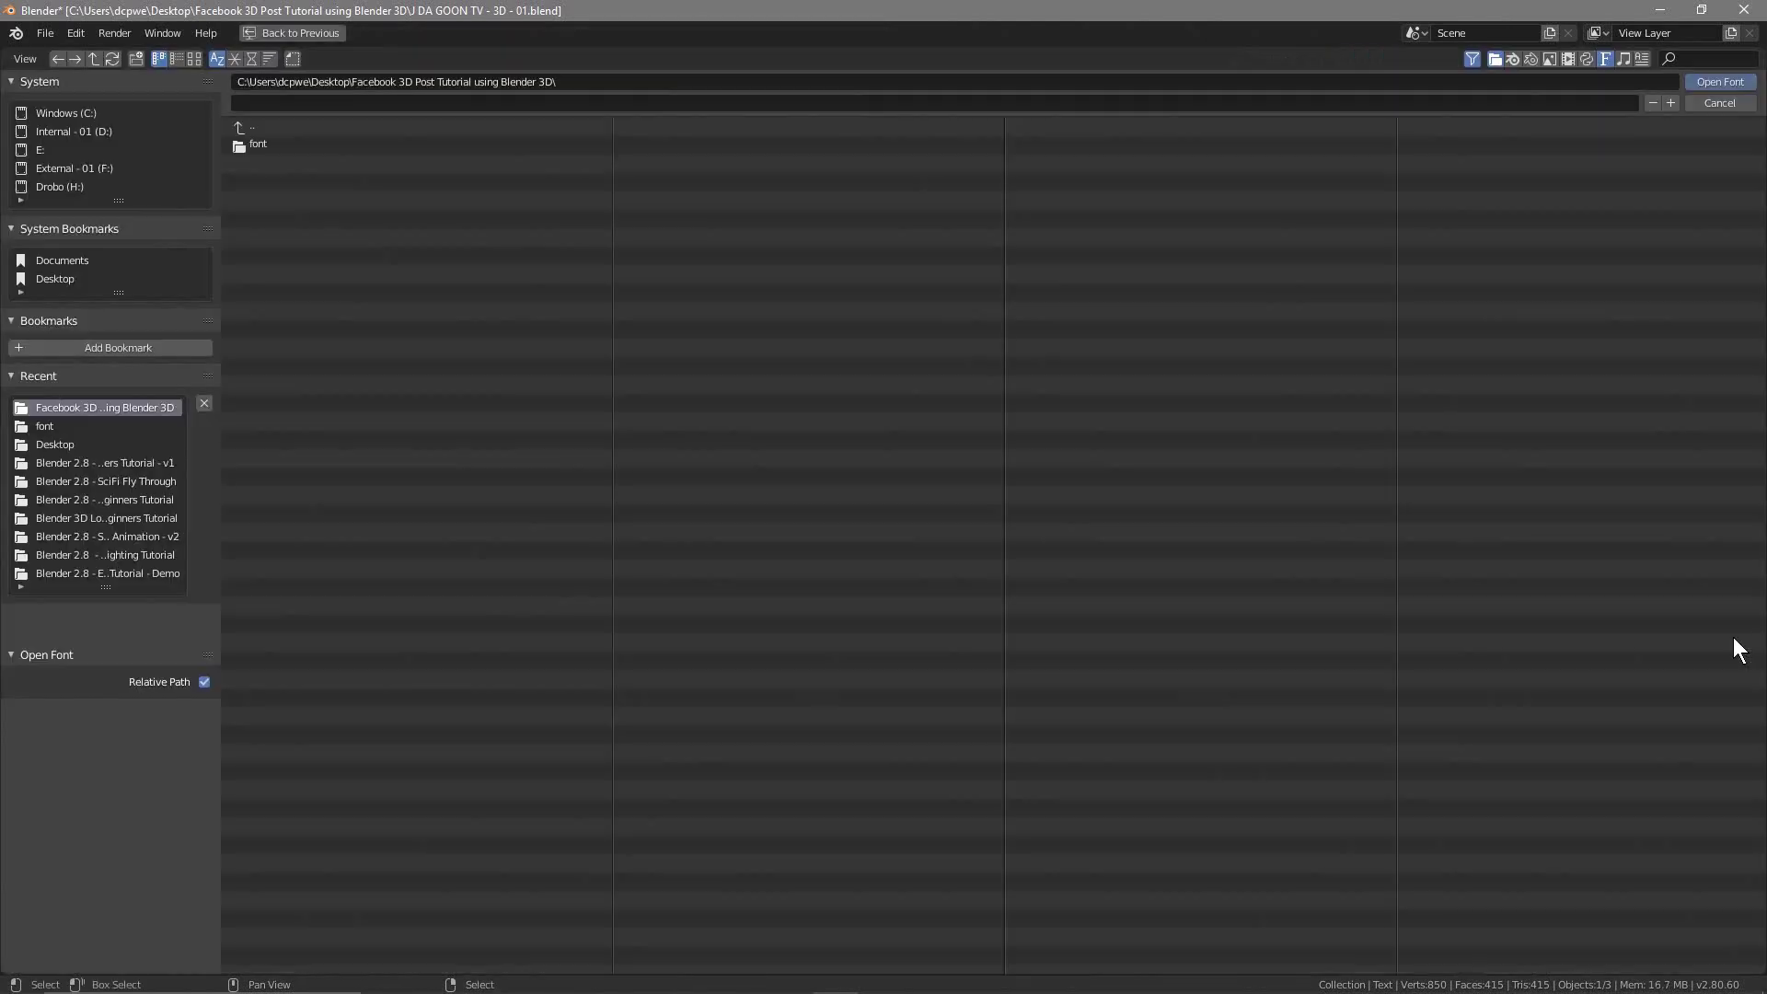
{"action": "left_click", "coordinate": [285, 144]}
{"action": "left_click", "coordinate": [315, 147]}
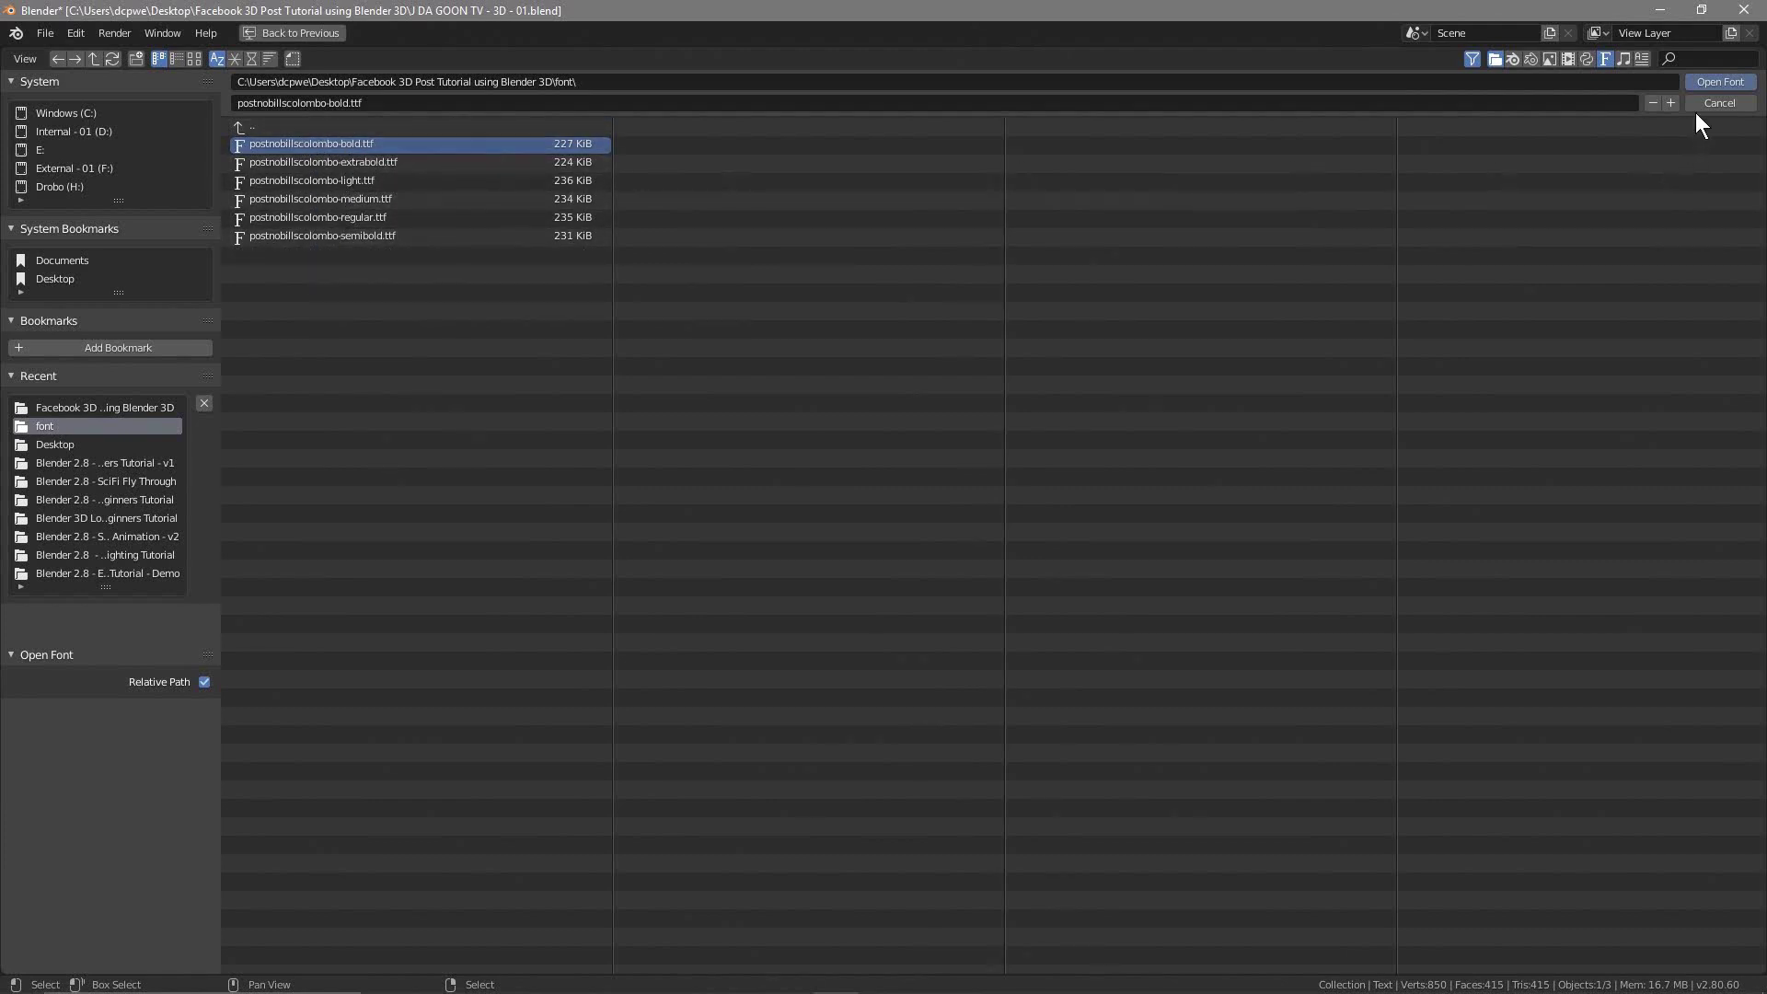
{"action": "left_click", "coordinate": [1718, 81]}
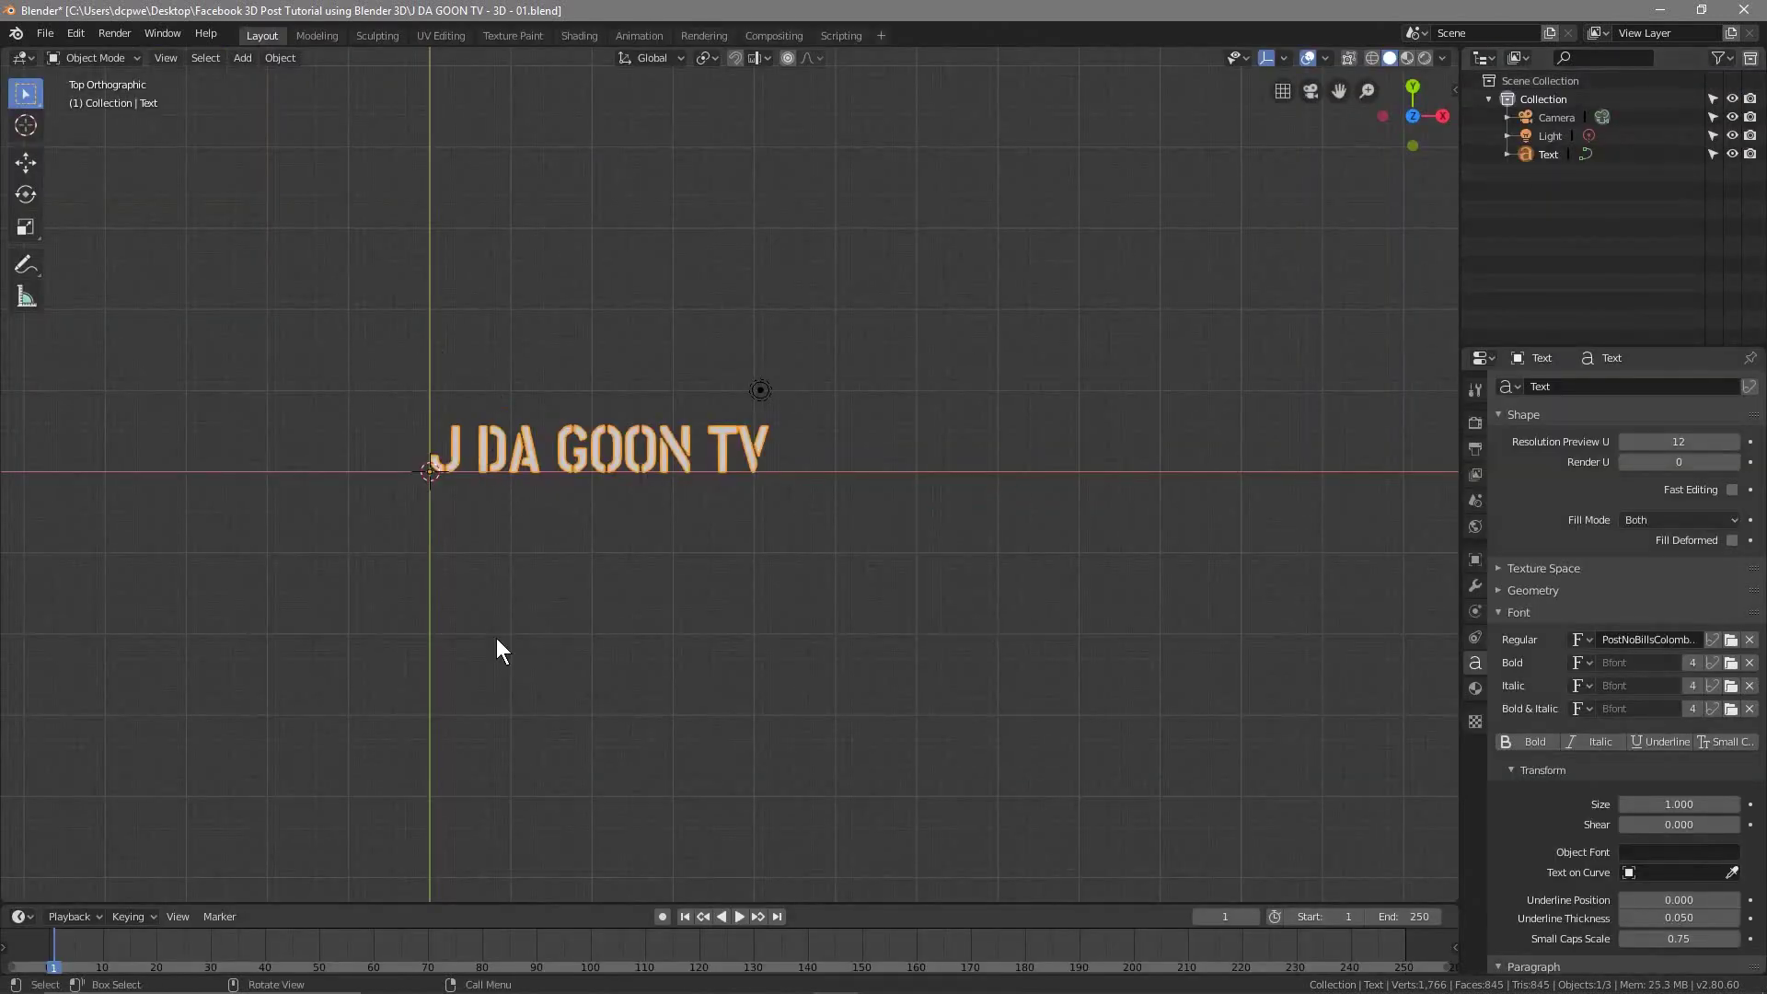
Step: Centre the text on the world origin by setting its geometry to origin
{"action": "scroll", "coordinate": [555, 531], "scroll_direction": "up", "scroll_amount": 4}
{"action": "middle_click_drag", "start_coordinate": [554, 530], "coordinate": [740, 635], "text": "shift"}
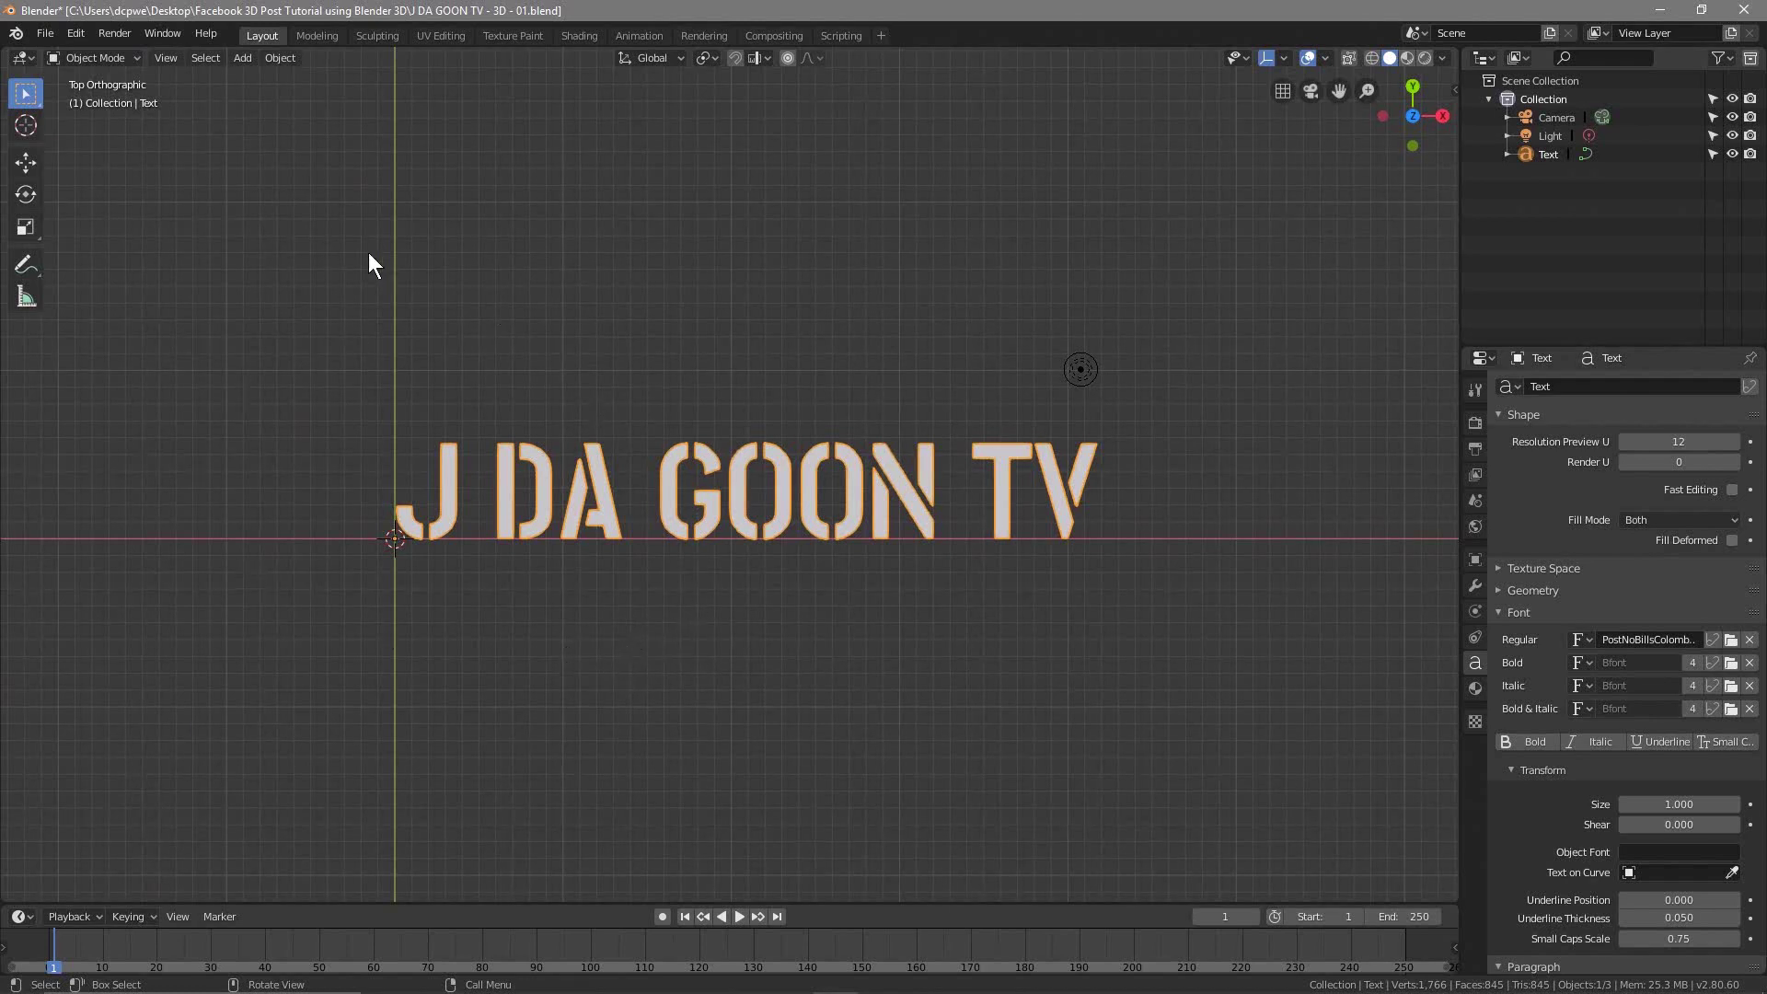
{"action": "left_click", "coordinate": [281, 56]}
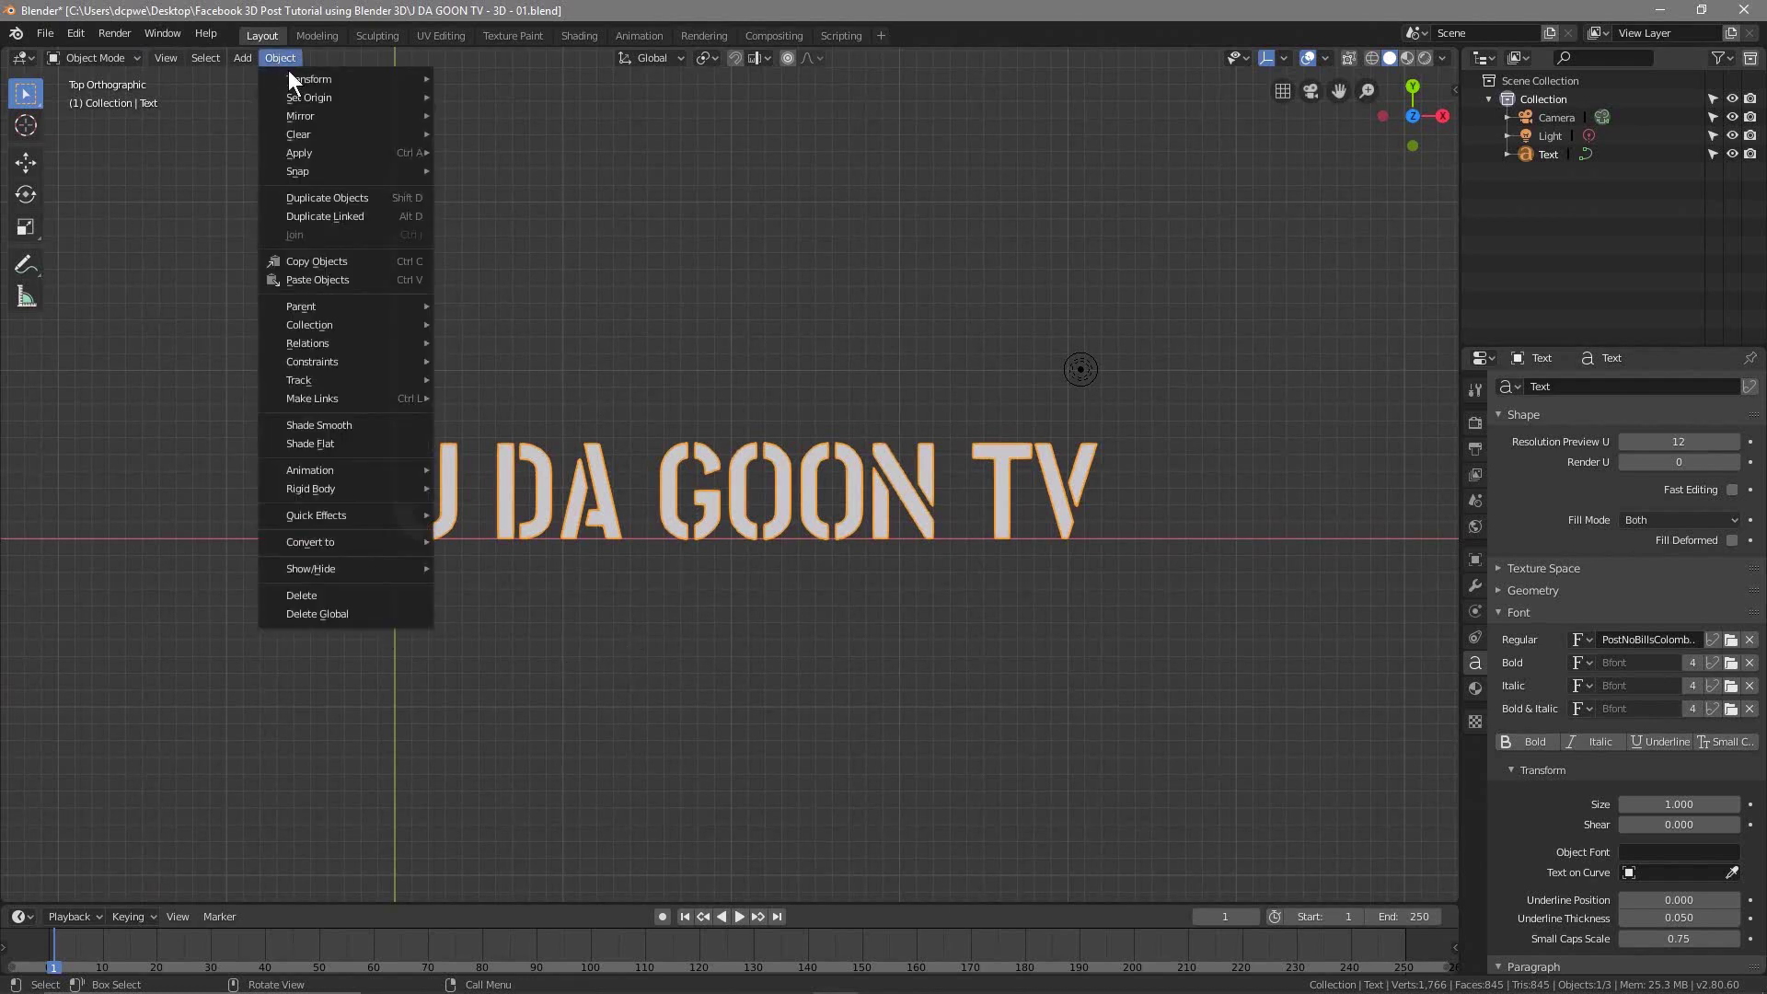
{"action": "mouse_move", "coordinate": [309, 96]}
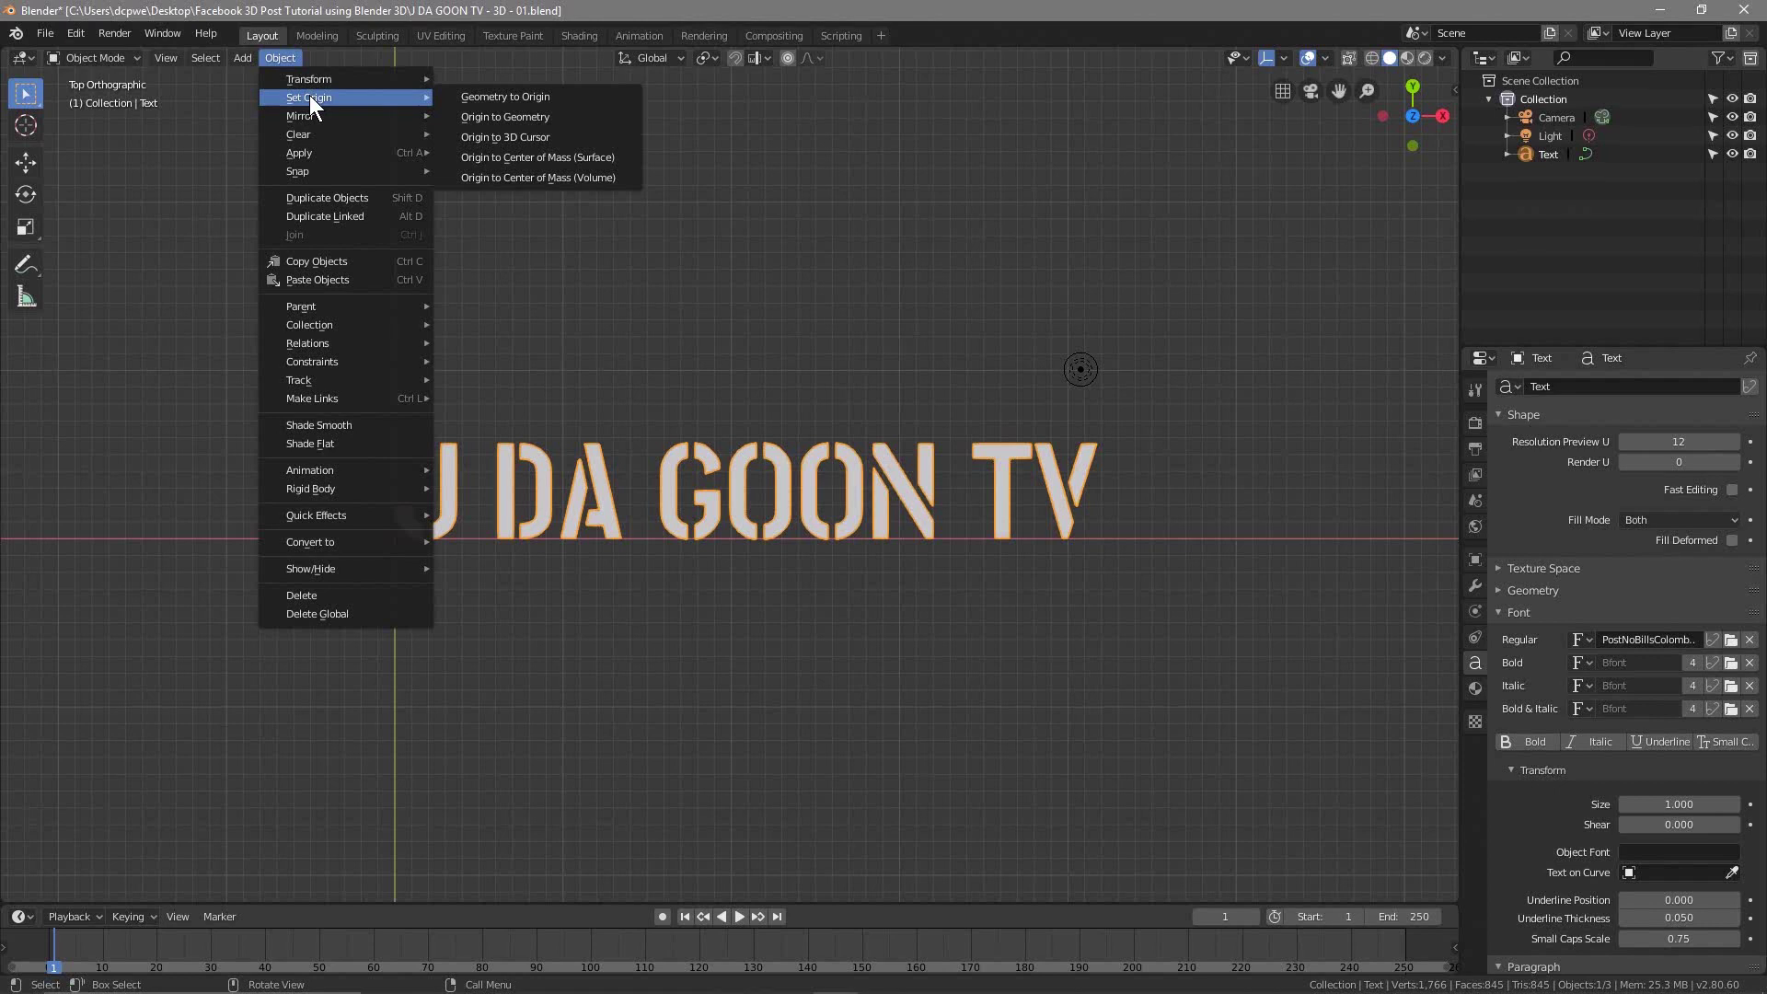
{"action": "left_click", "coordinate": [540, 102]}
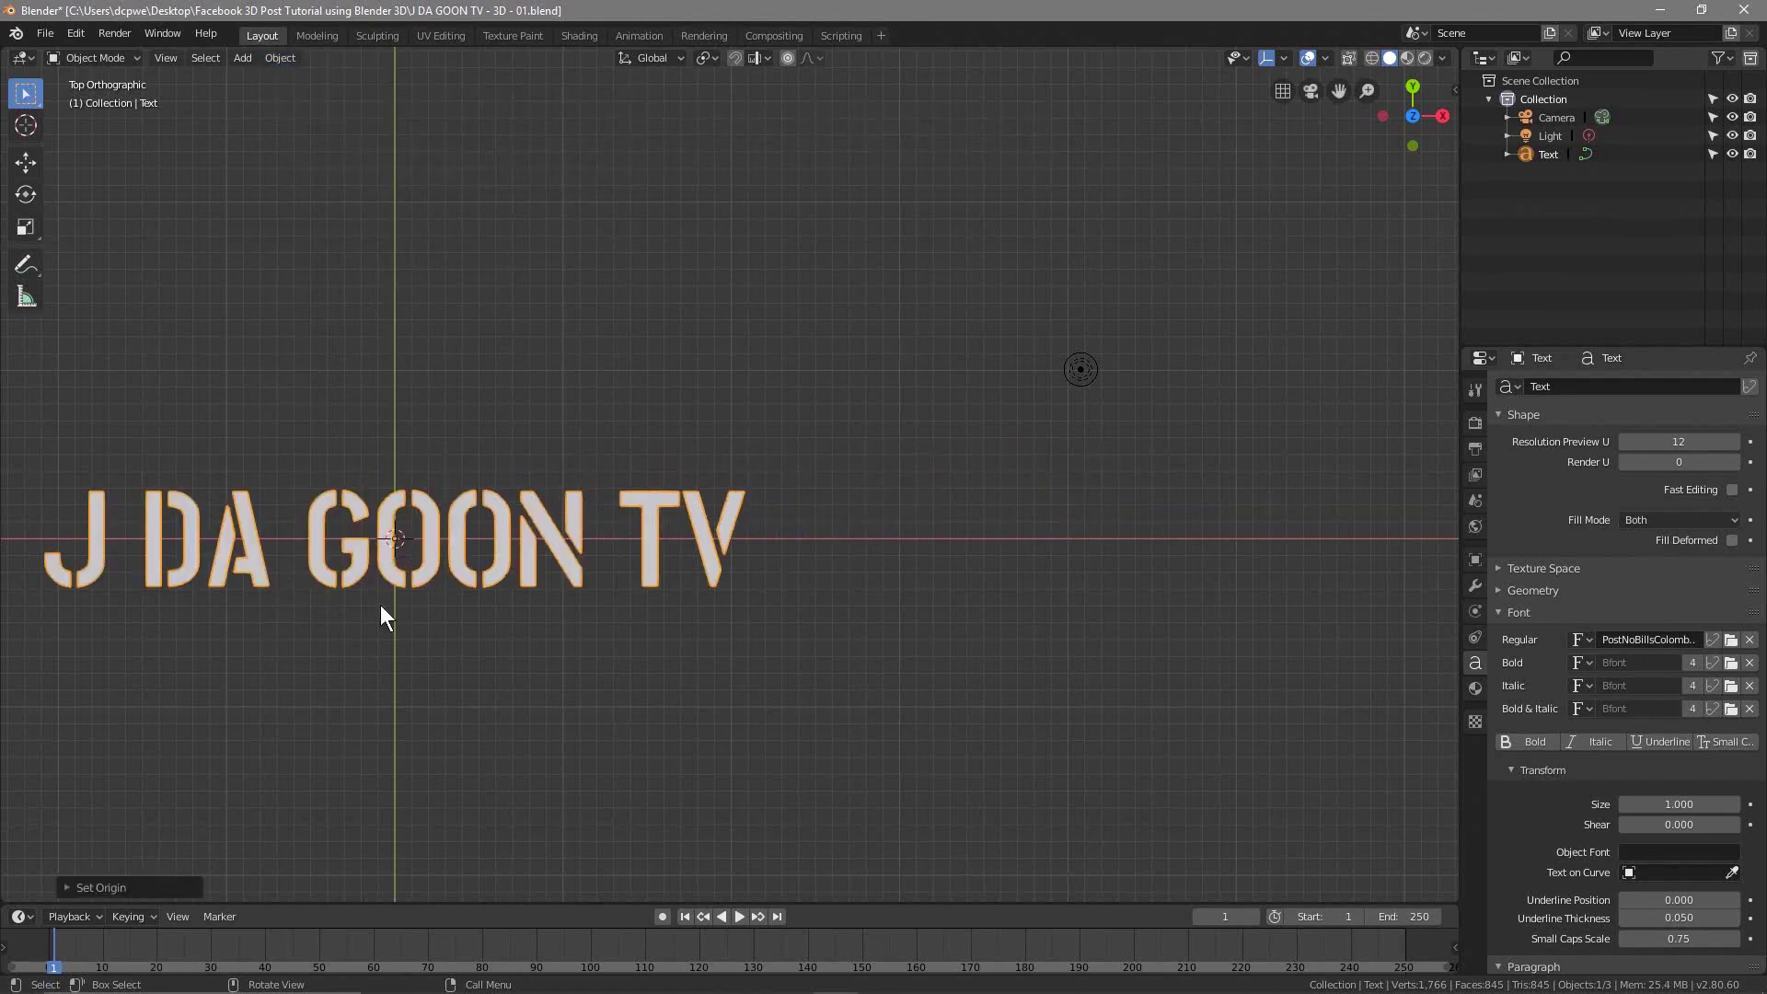
{"action": "middle_click_drag", "start_coordinate": [589, 683], "coordinate": [921, 632], "text": "shift"}
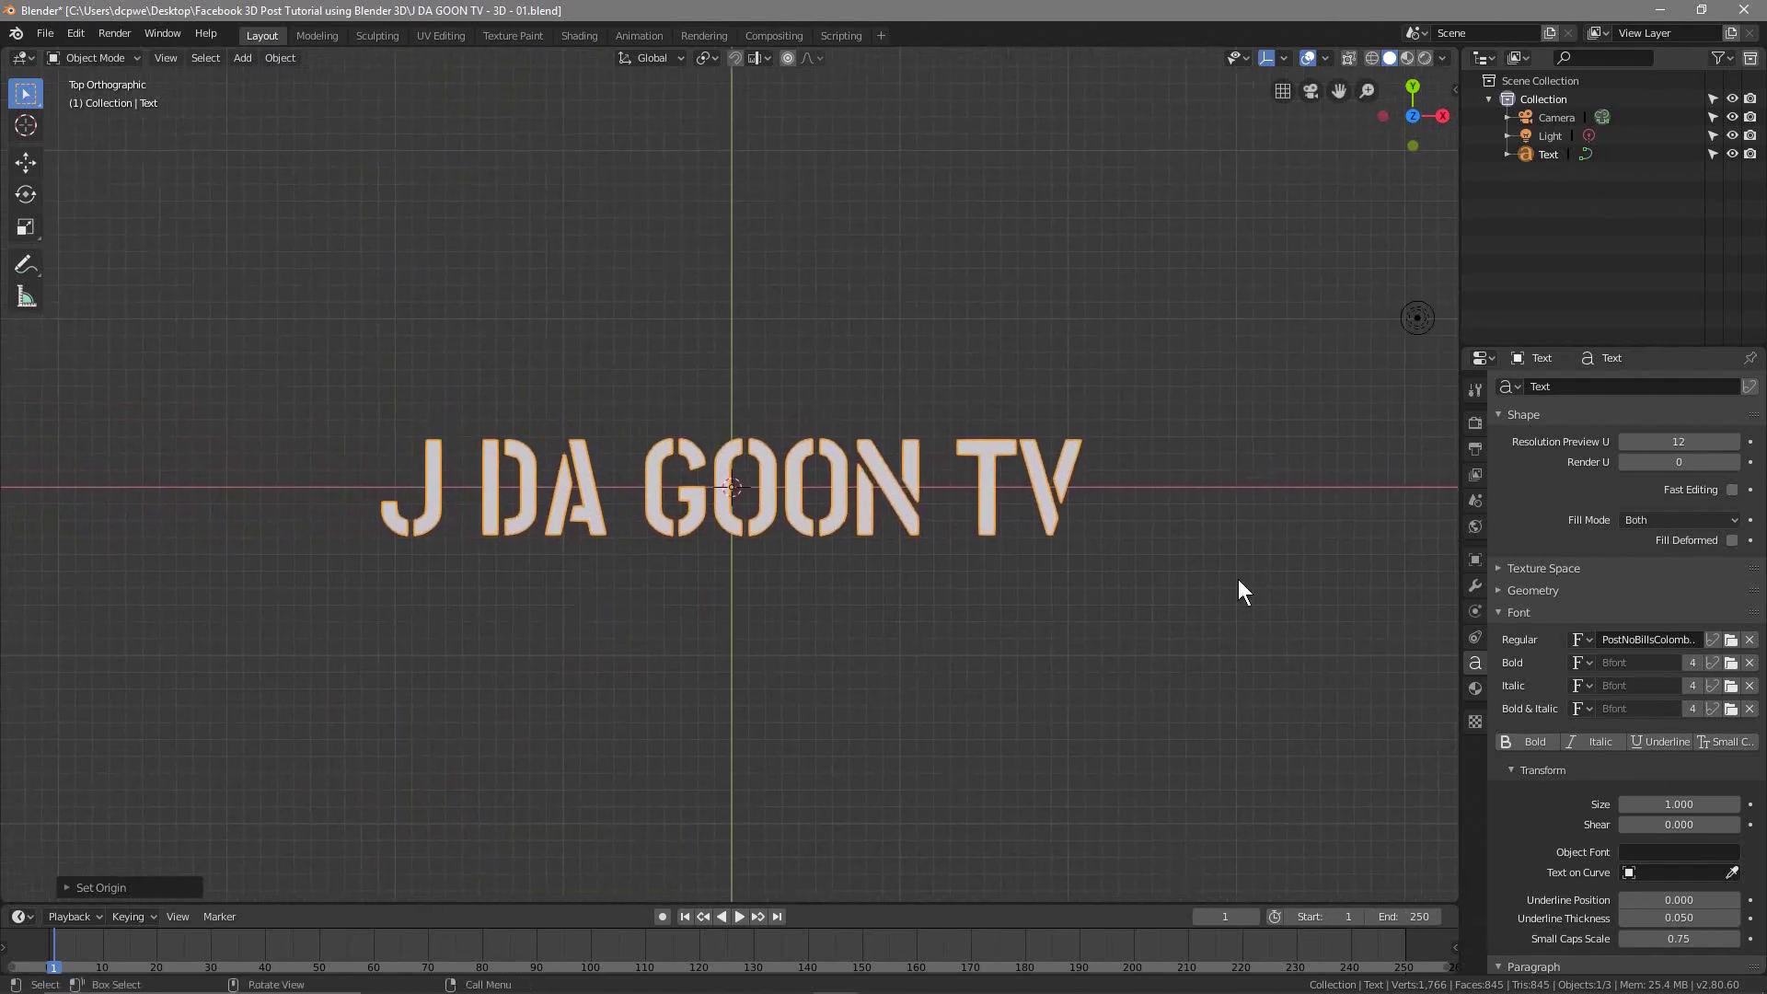
Step: Give the text a 0.1 m extrusion and a bevel depth of 0.02 m
{"action": "middle_click_drag", "start_coordinate": [426, 477], "coordinate": [806, 523]}
{"action": "scroll", "coordinate": [806, 522], "scroll_direction": "up", "scroll_amount": 4}
{"action": "middle_click_drag", "start_coordinate": [782, 599], "coordinate": [1055, 475], "text": "shift"}
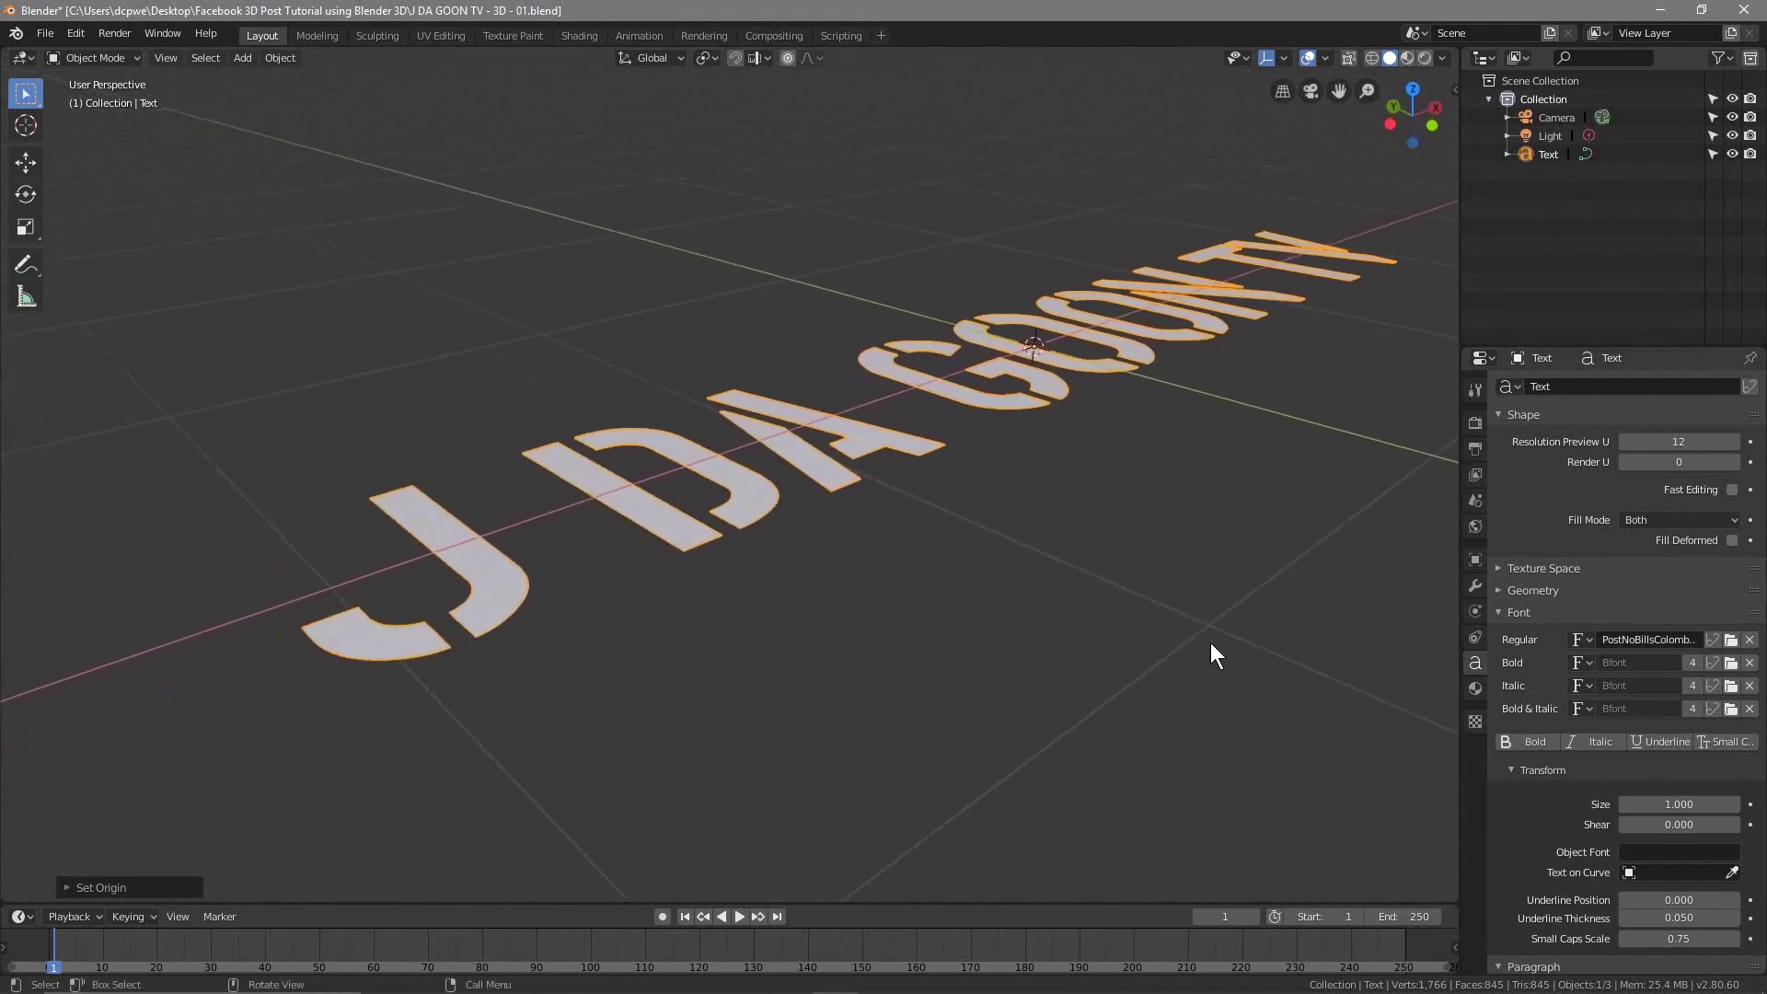
{"action": "left_click", "coordinate": [1518, 589]}
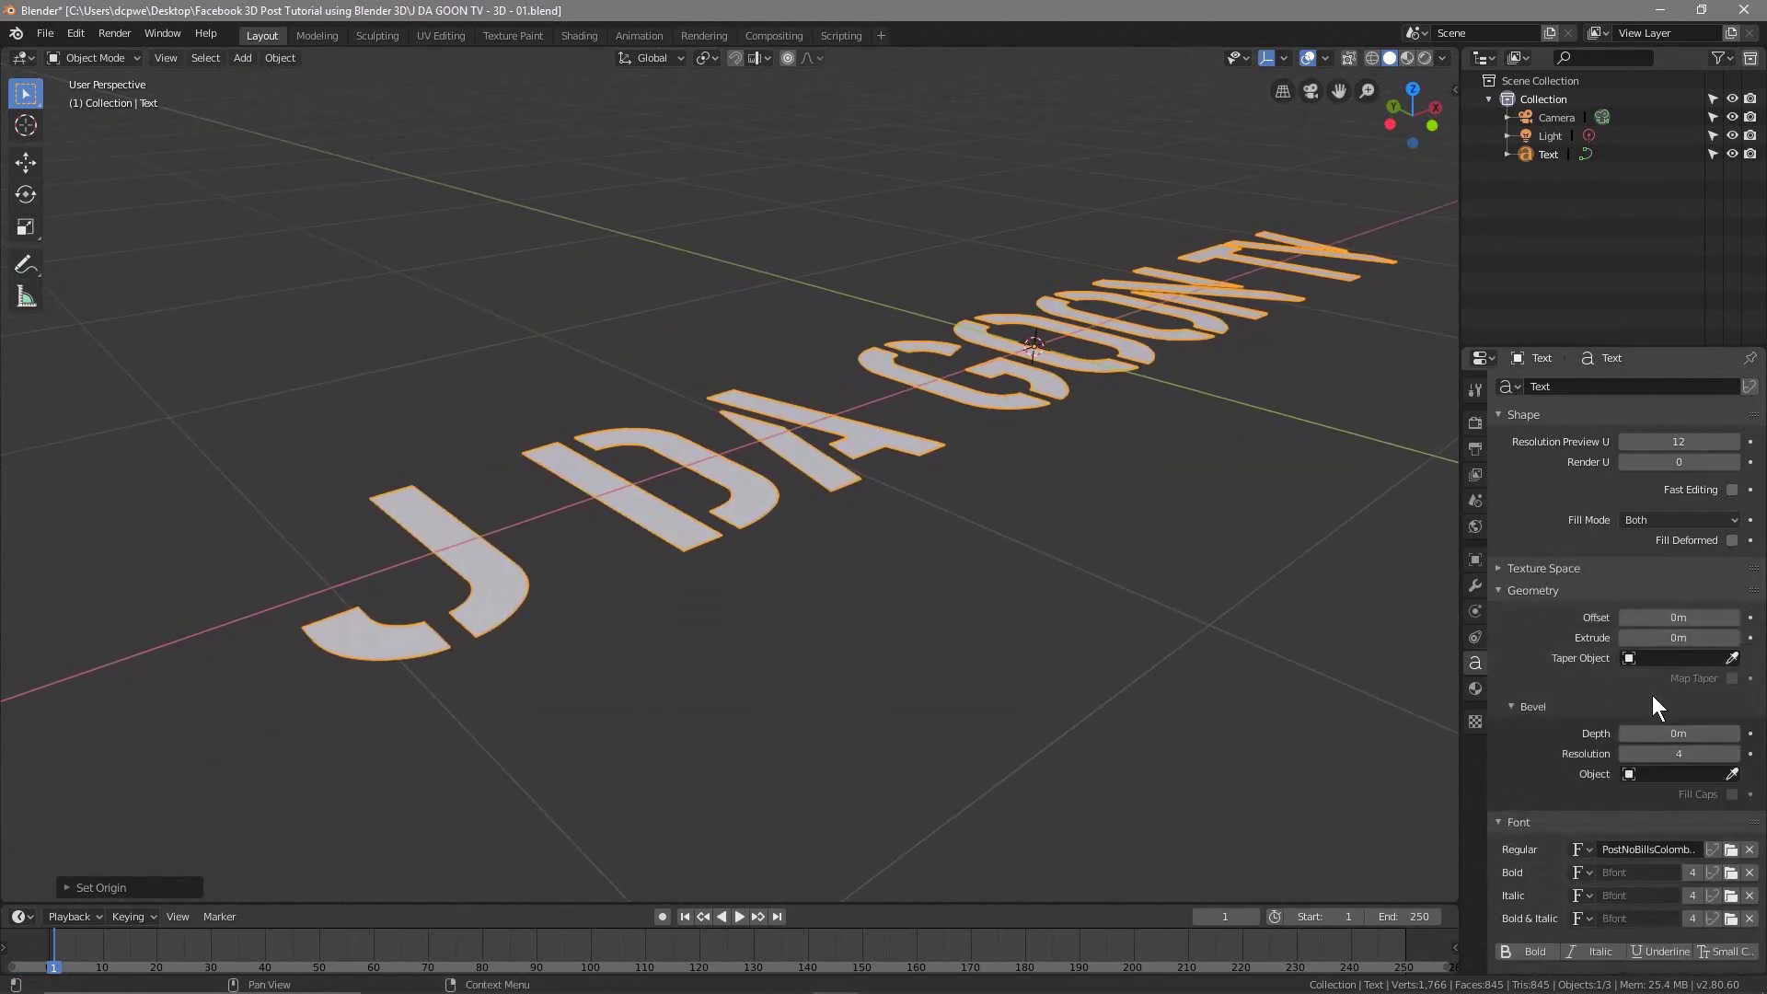
{"action": "left_click_drag", "start_coordinate": [1664, 637], "coordinate": [1626, 635]}
{"action": "middle_click_drag", "start_coordinate": [660, 508], "coordinate": [821, 545]}
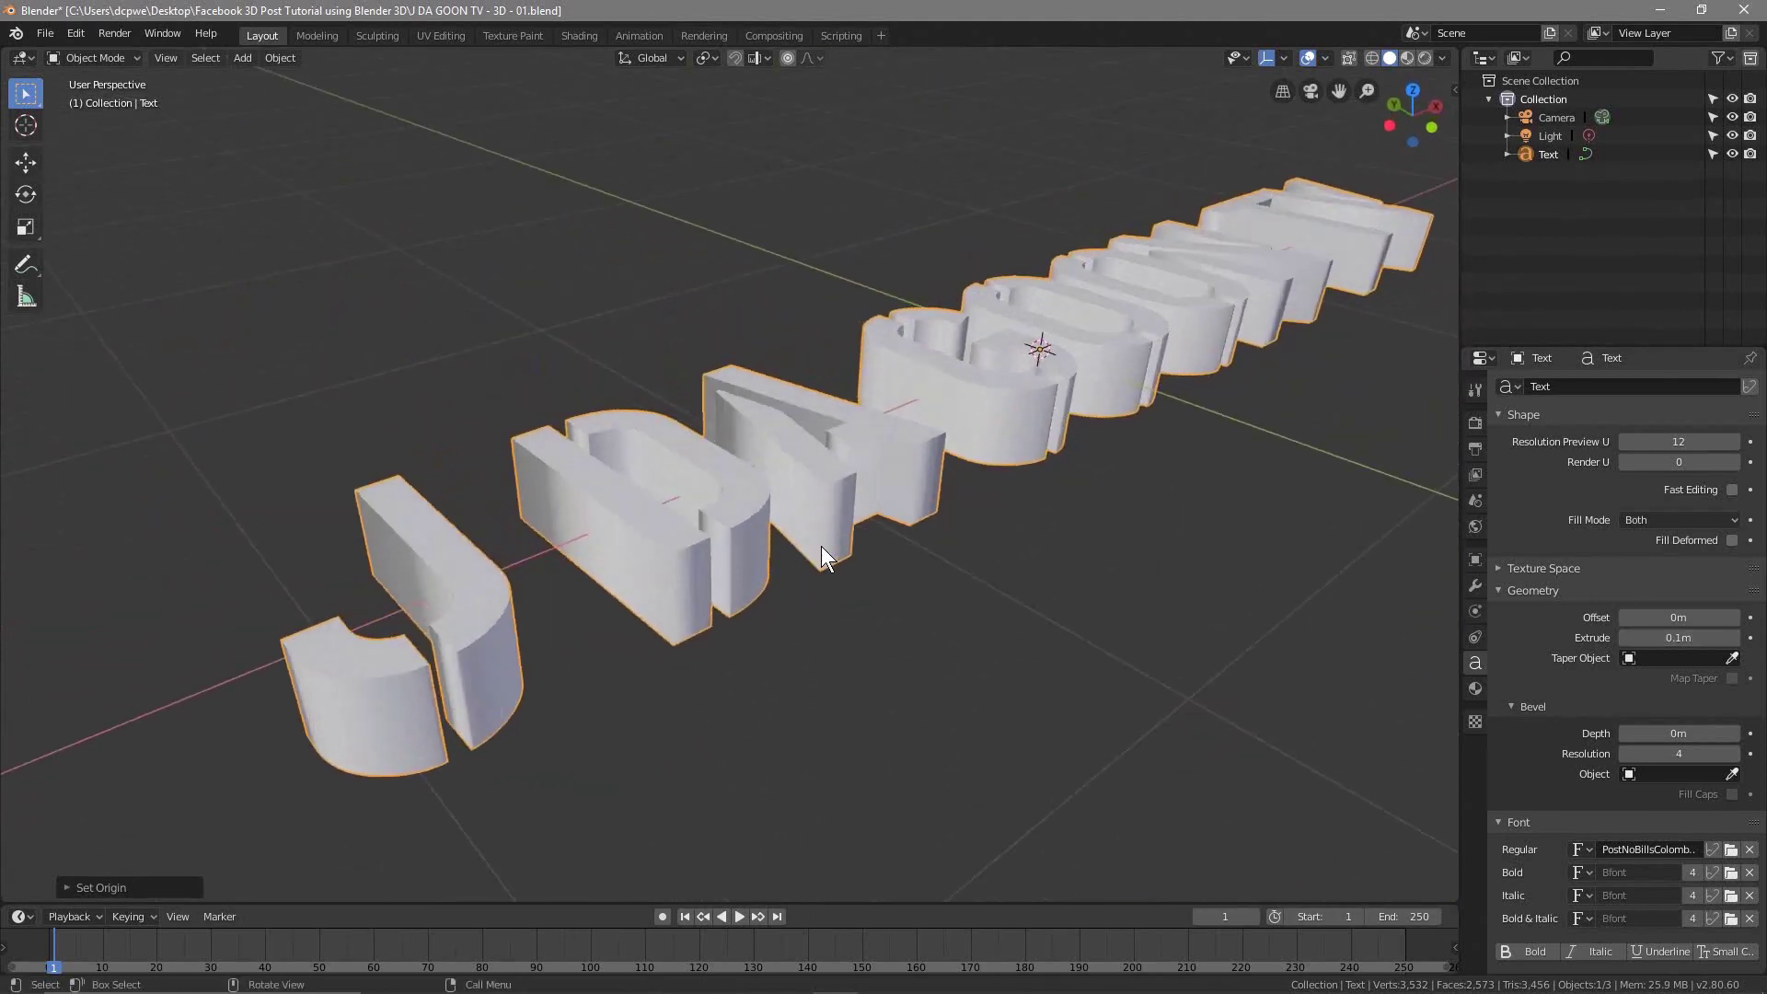
{"action": "left_click", "coordinate": [1736, 733]}
{"action": "left_click", "coordinate": [1736, 734]}
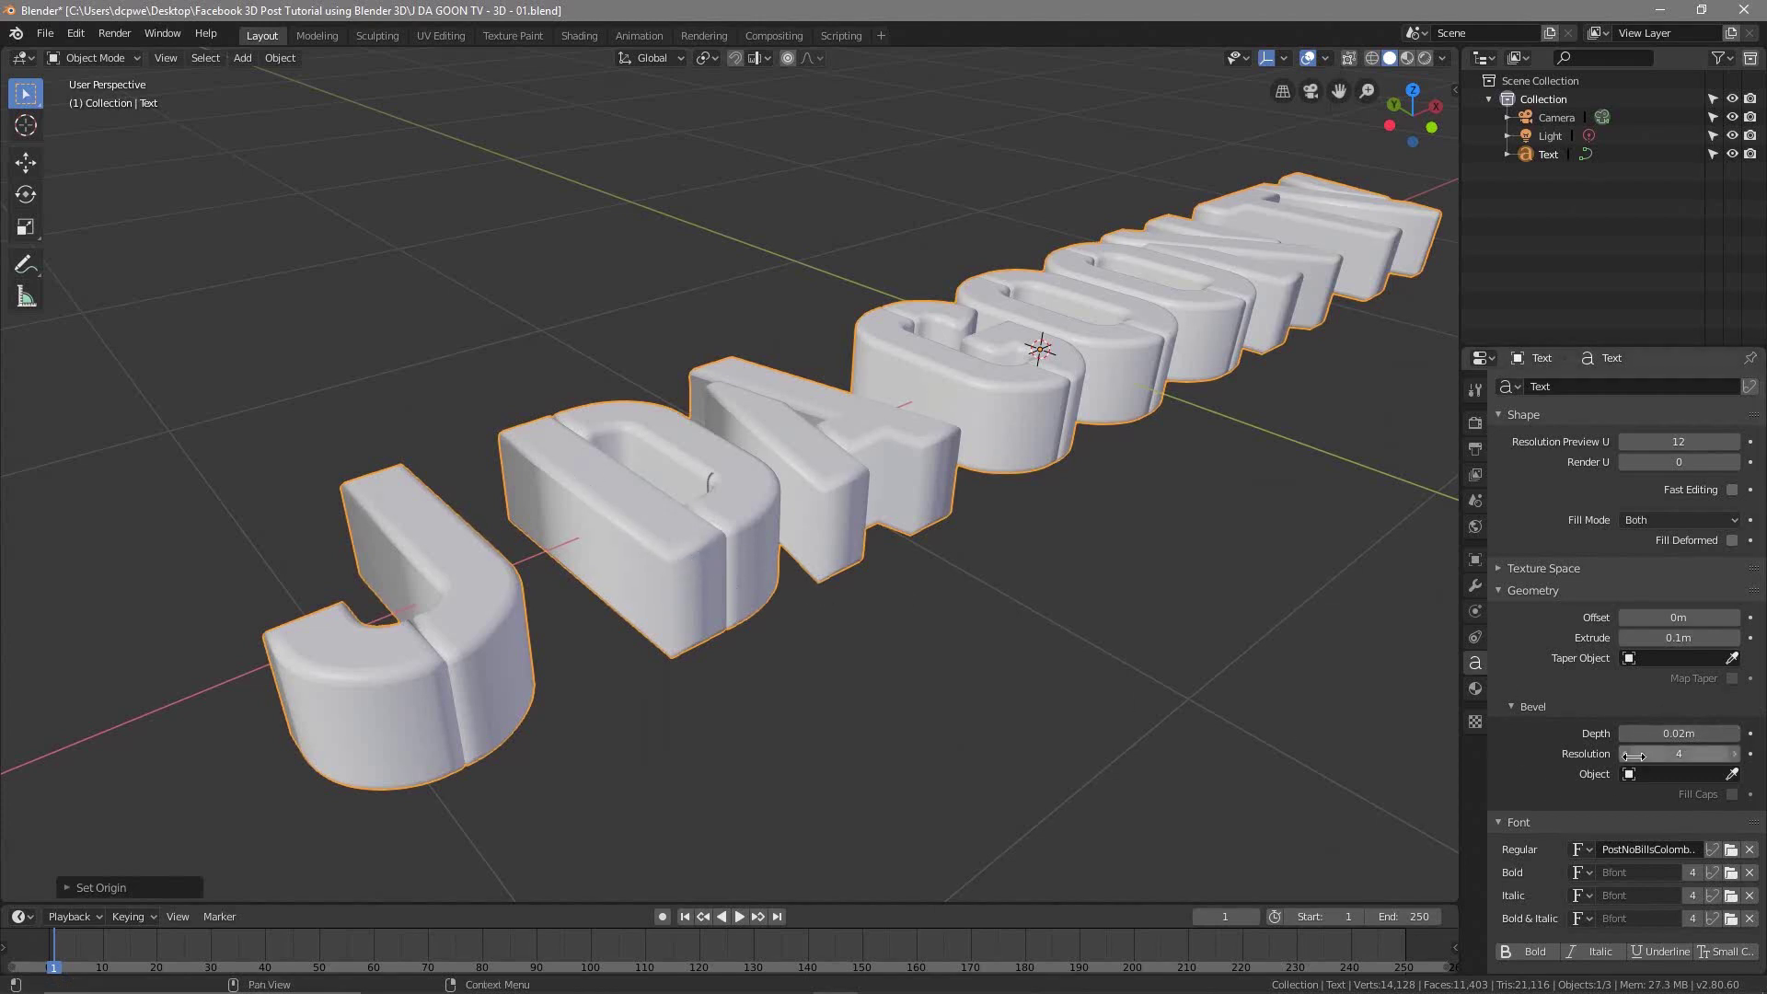
Step: Rotate the text 90° about the global X axis to stand it upright and check its rotation values
{"action": "middle_click_drag", "start_coordinate": [1032, 619], "coordinate": [773, 495]}
{"action": "scroll", "coordinate": [865, 578], "scroll_direction": "down", "scroll_amount": 6}
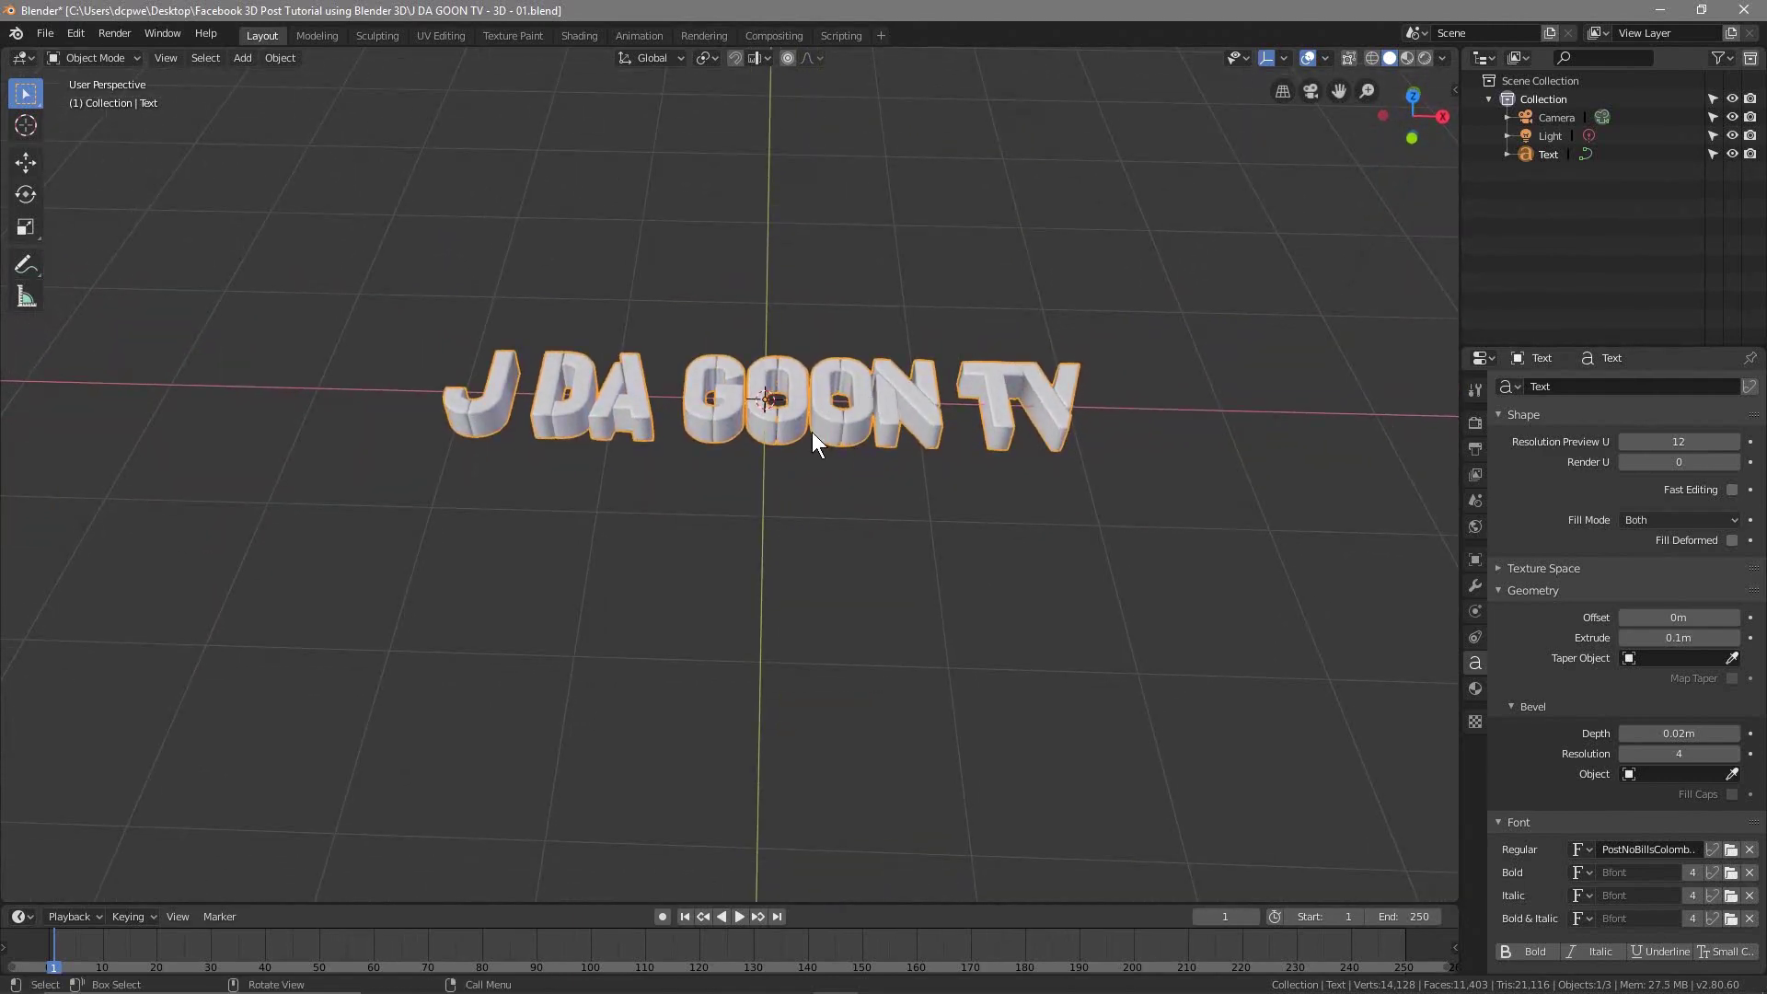
{"action": "key", "text": "r"}
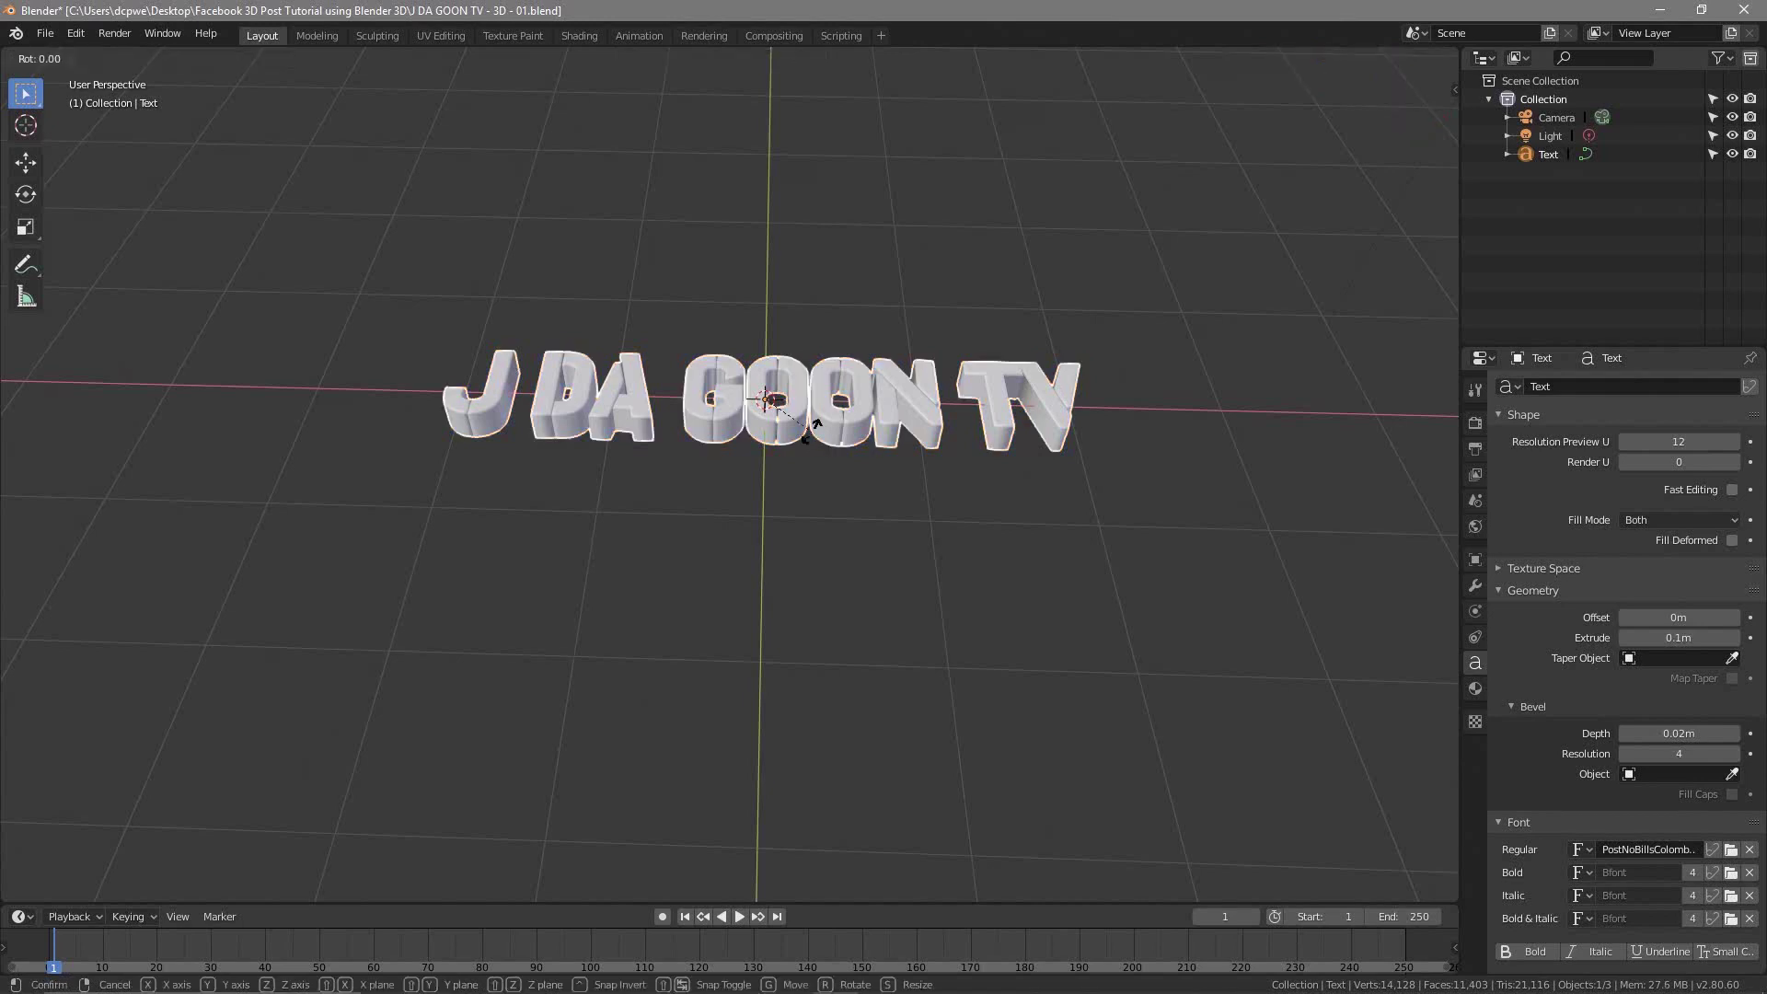
{"action": "key", "text": "x"}
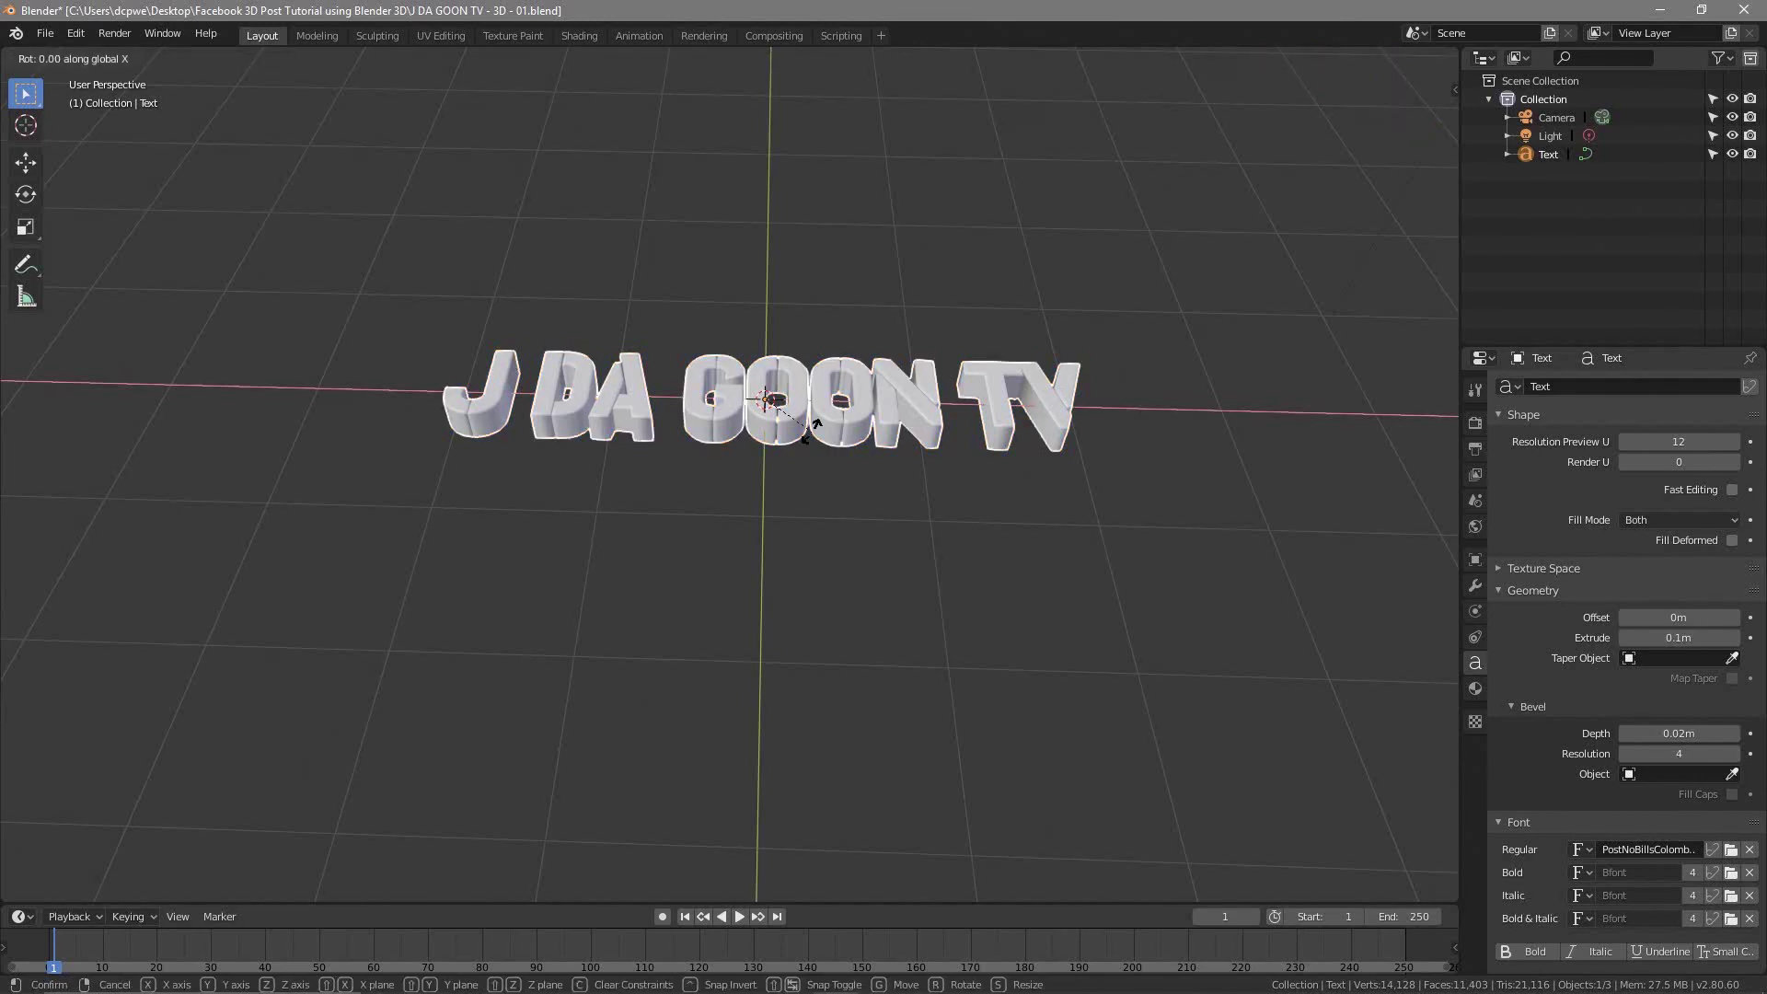
{"action": "left_click", "coordinate": [813, 433]}
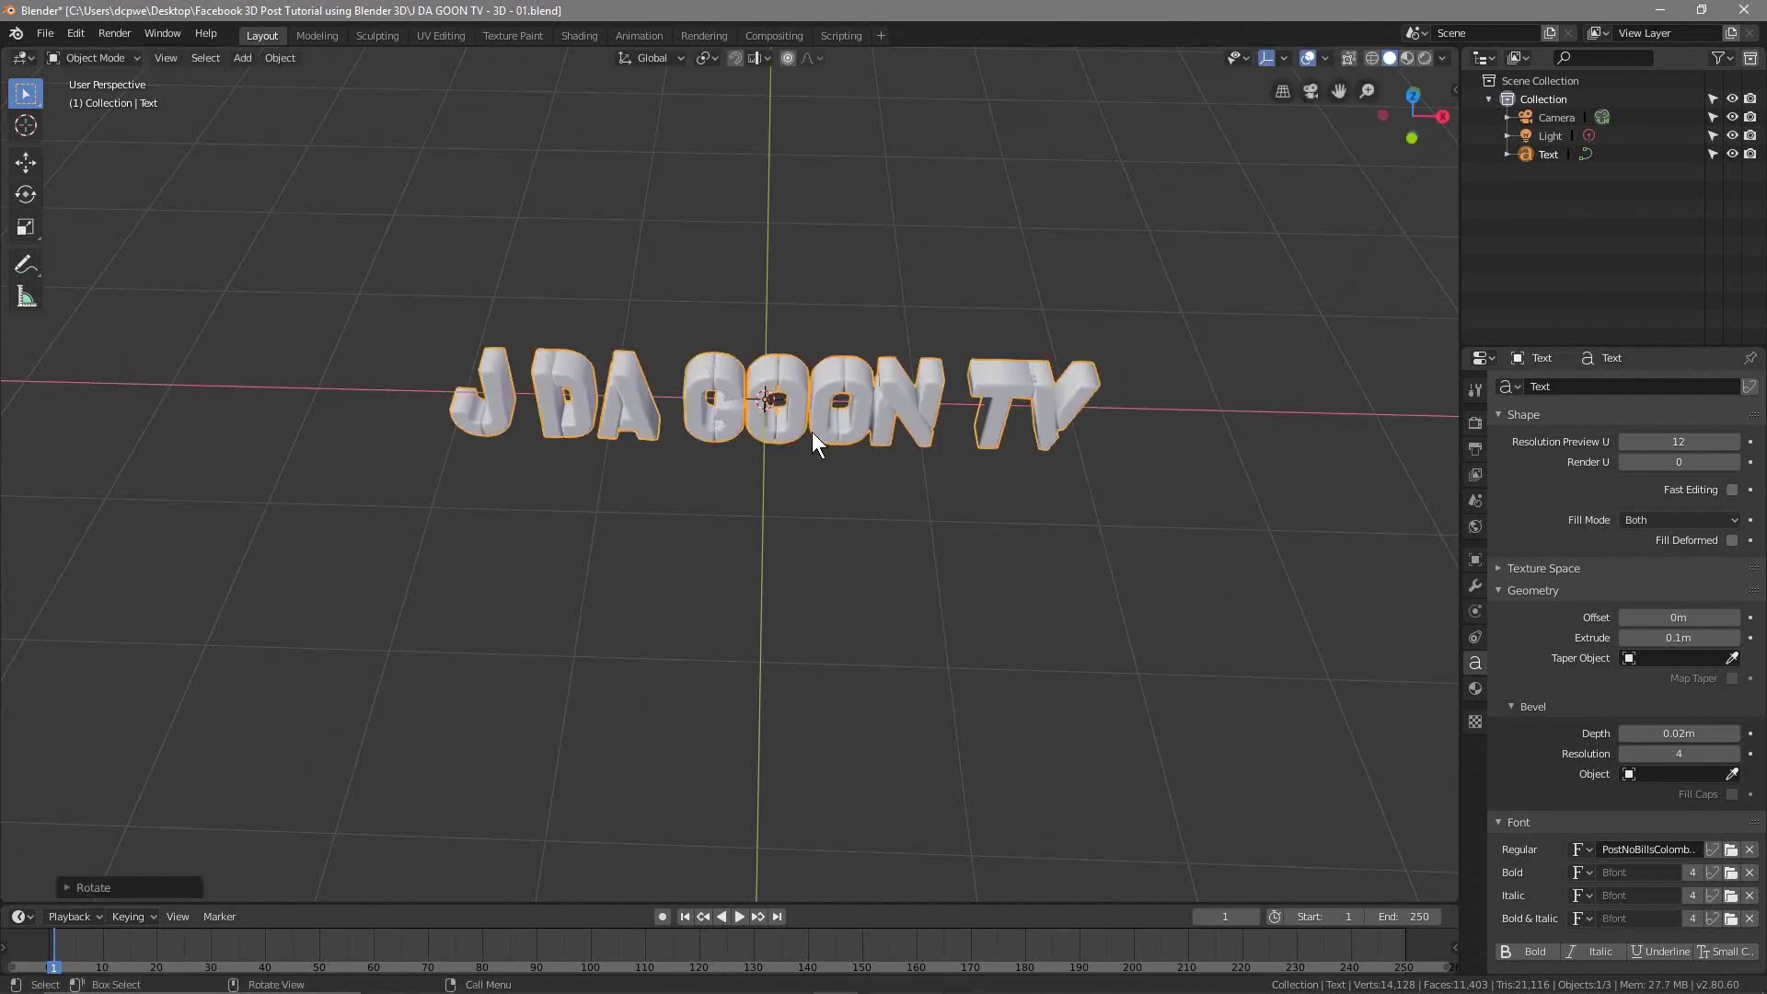
{"action": "middle_click_drag", "start_coordinate": [898, 572], "coordinate": [916, 529]}
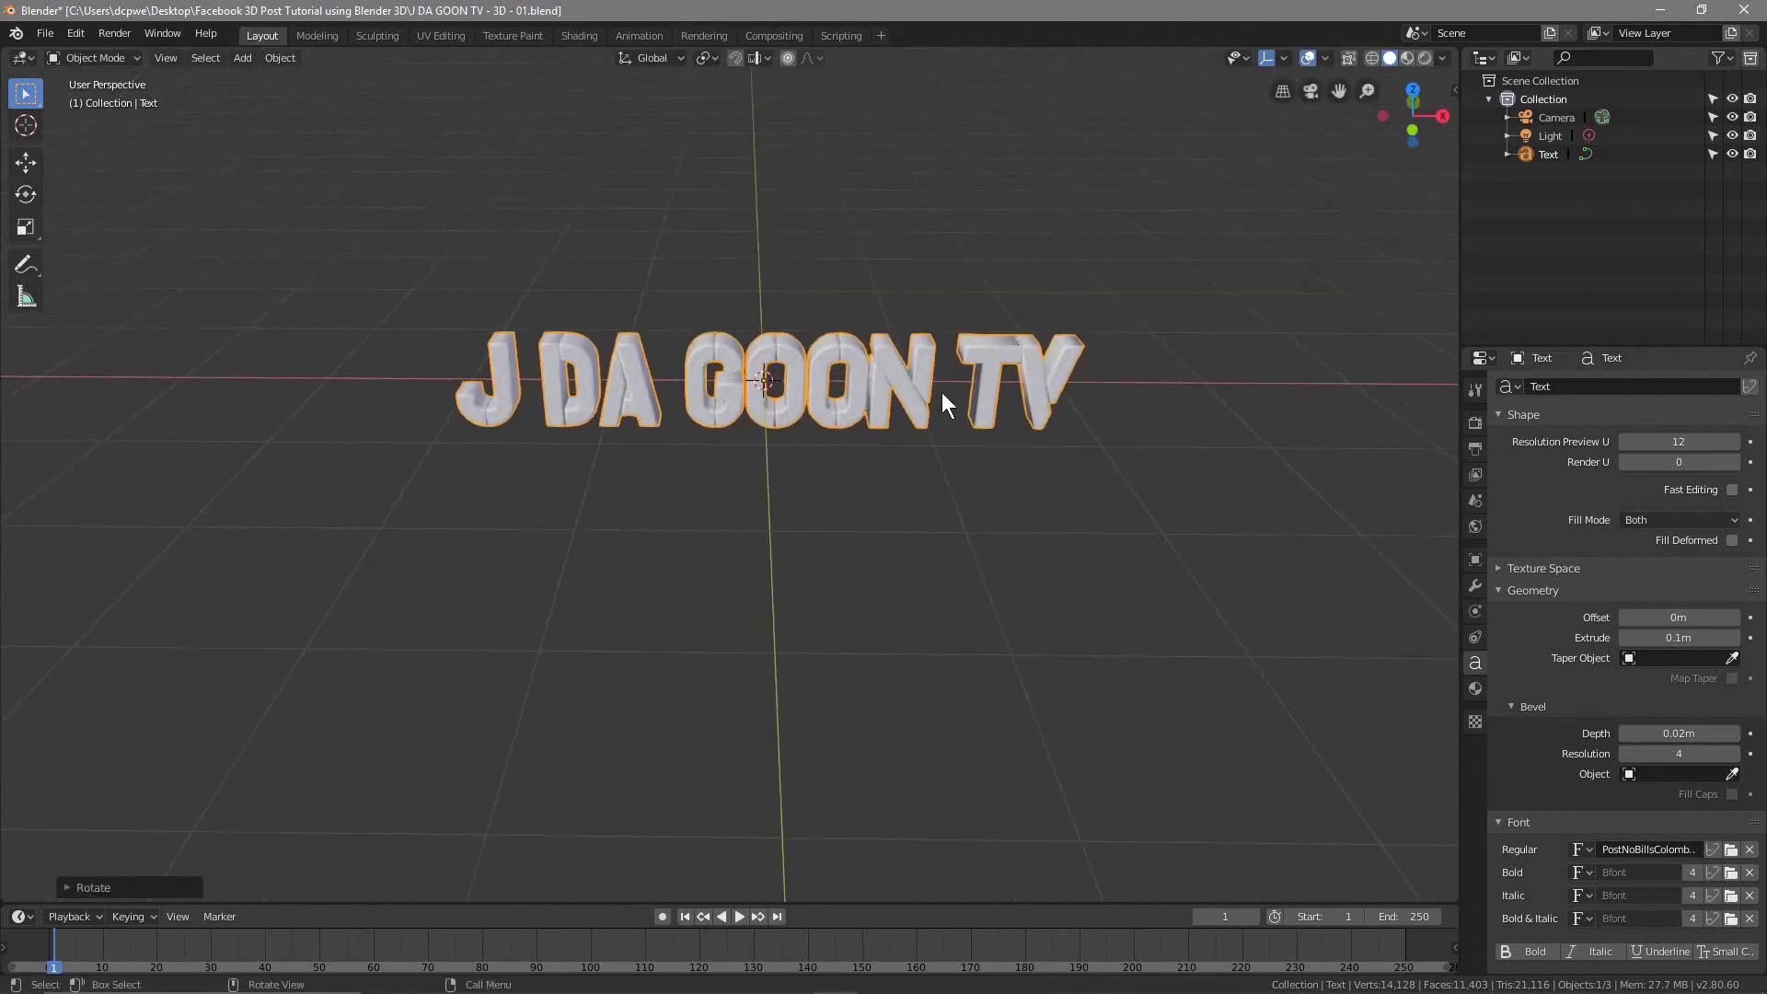
{"action": "left_click", "coordinate": [909, 367]}
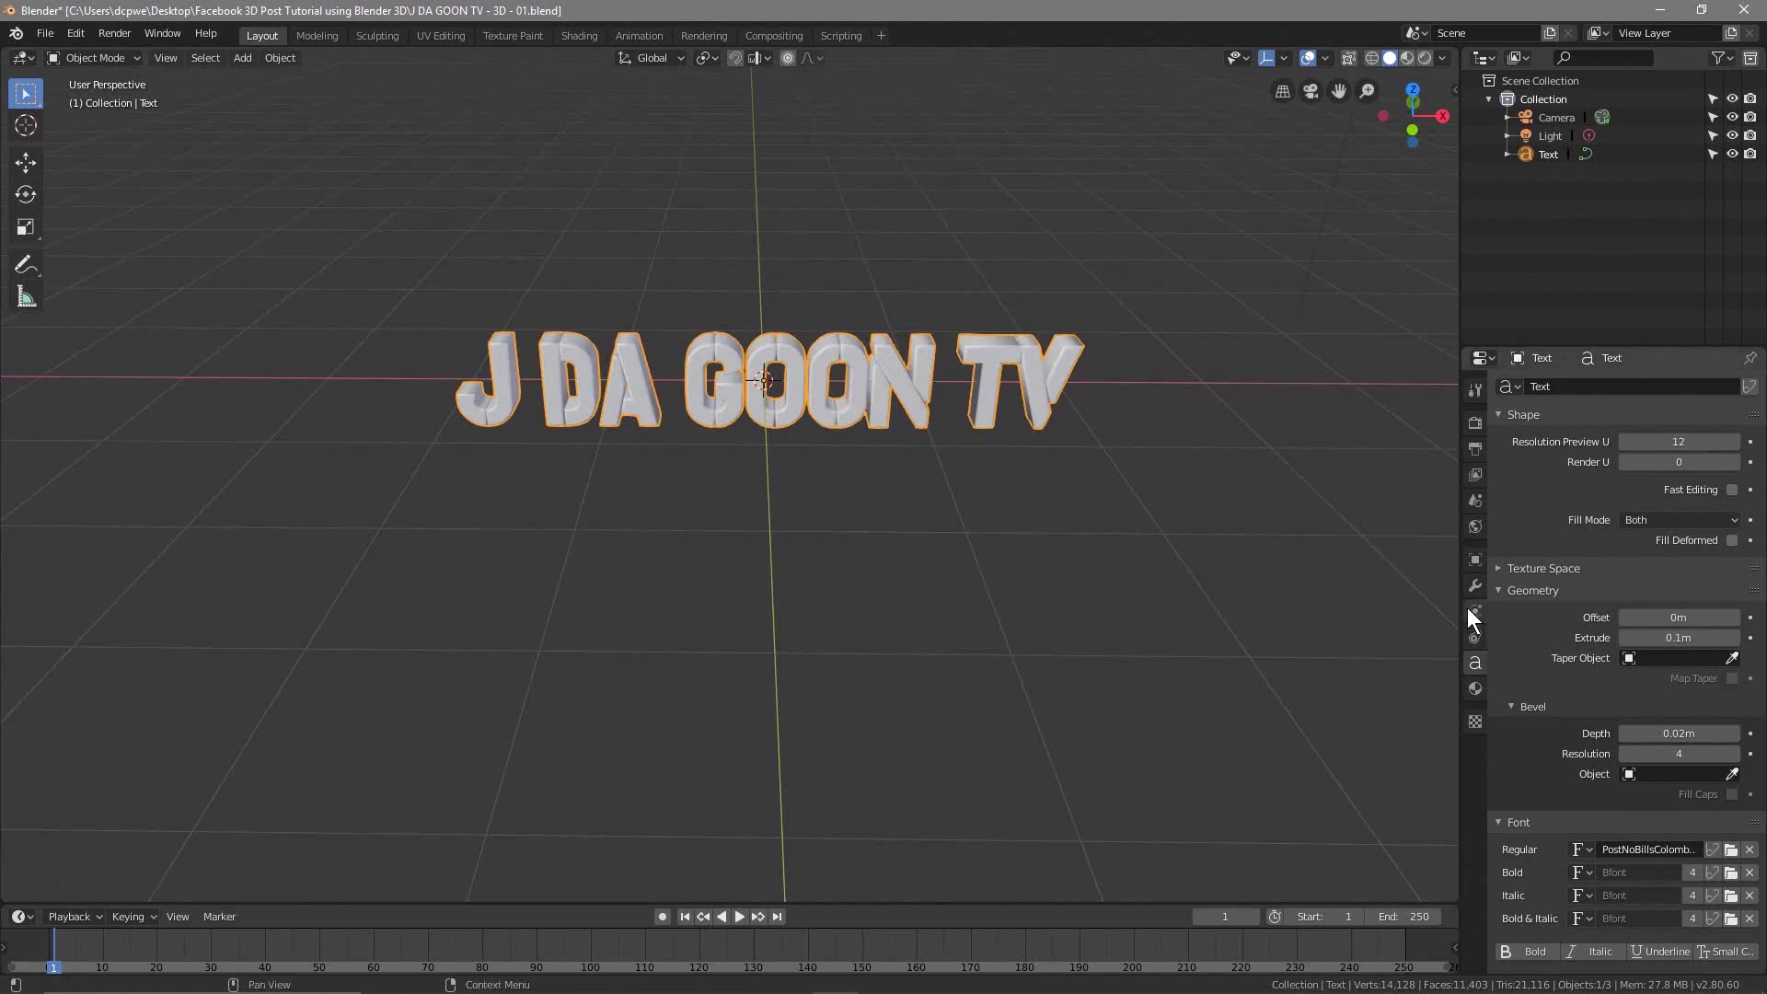
{"action": "left_click", "coordinate": [1475, 559]}
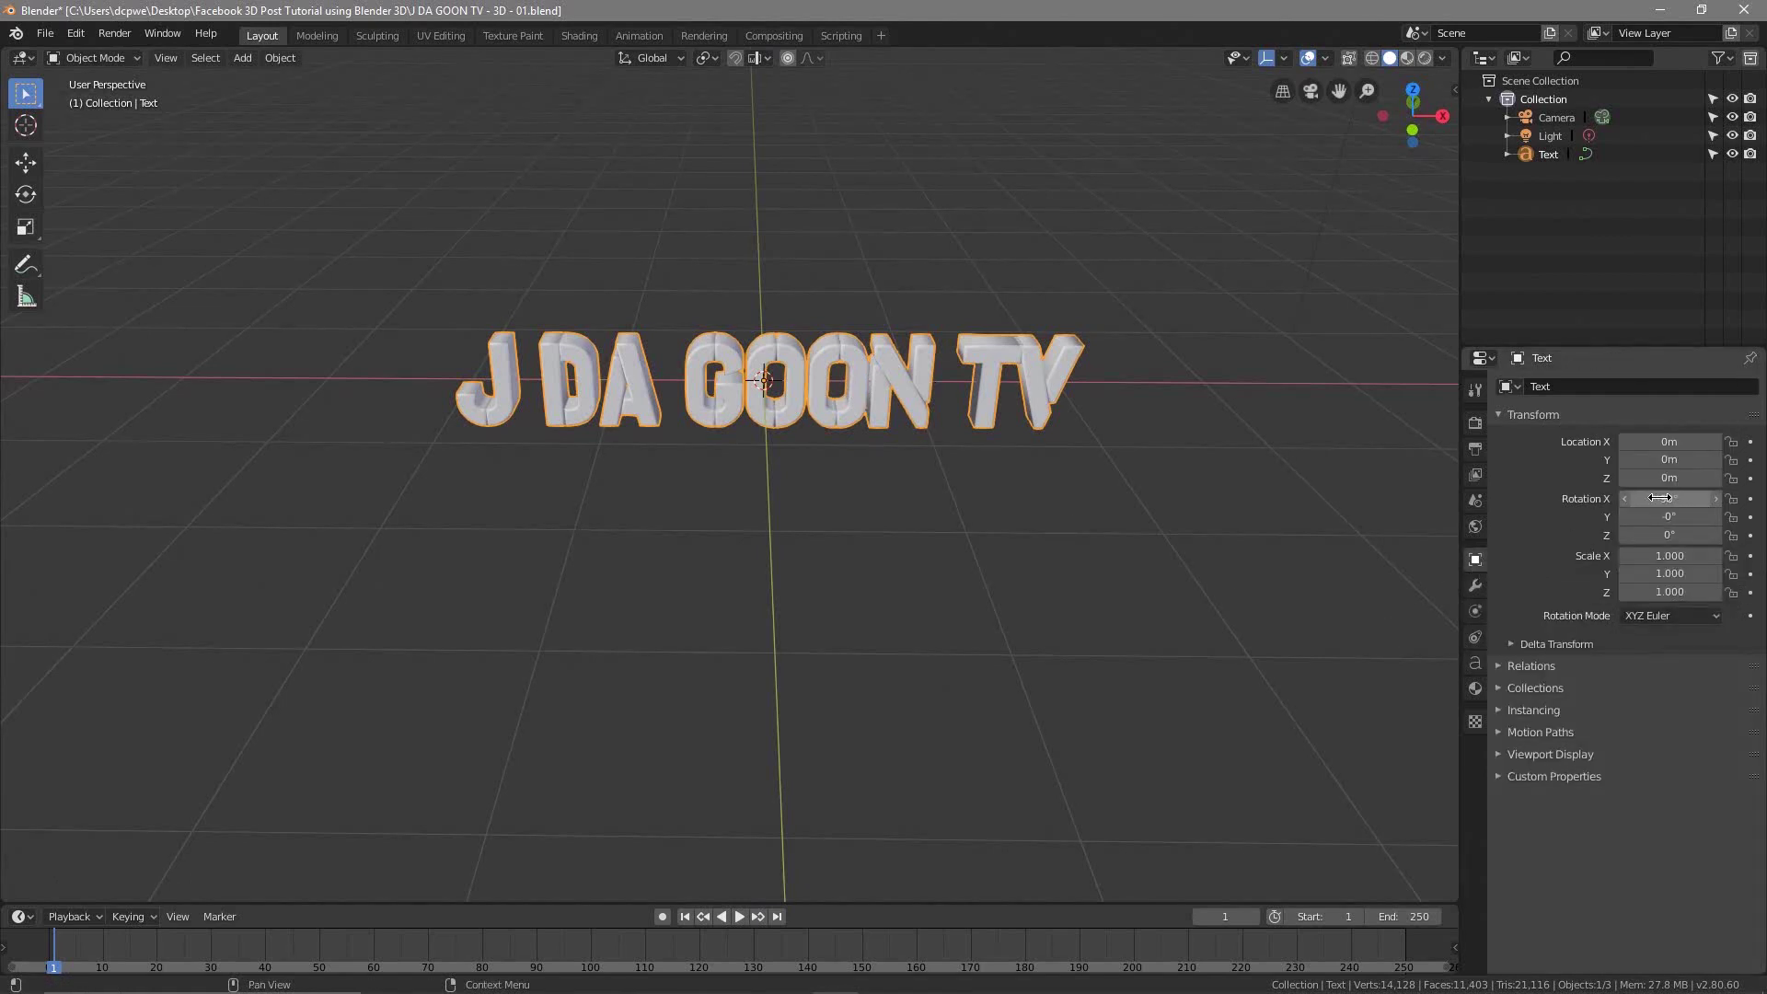
{"action": "middle_click_drag", "start_coordinate": [864, 505], "coordinate": [919, 477]}
{"action": "scroll", "coordinate": [911, 492], "scroll_direction": "up", "scroll_amount": 3}
{"action": "scroll", "coordinate": [900, 489], "scroll_direction": "down", "scroll_amount": 3}
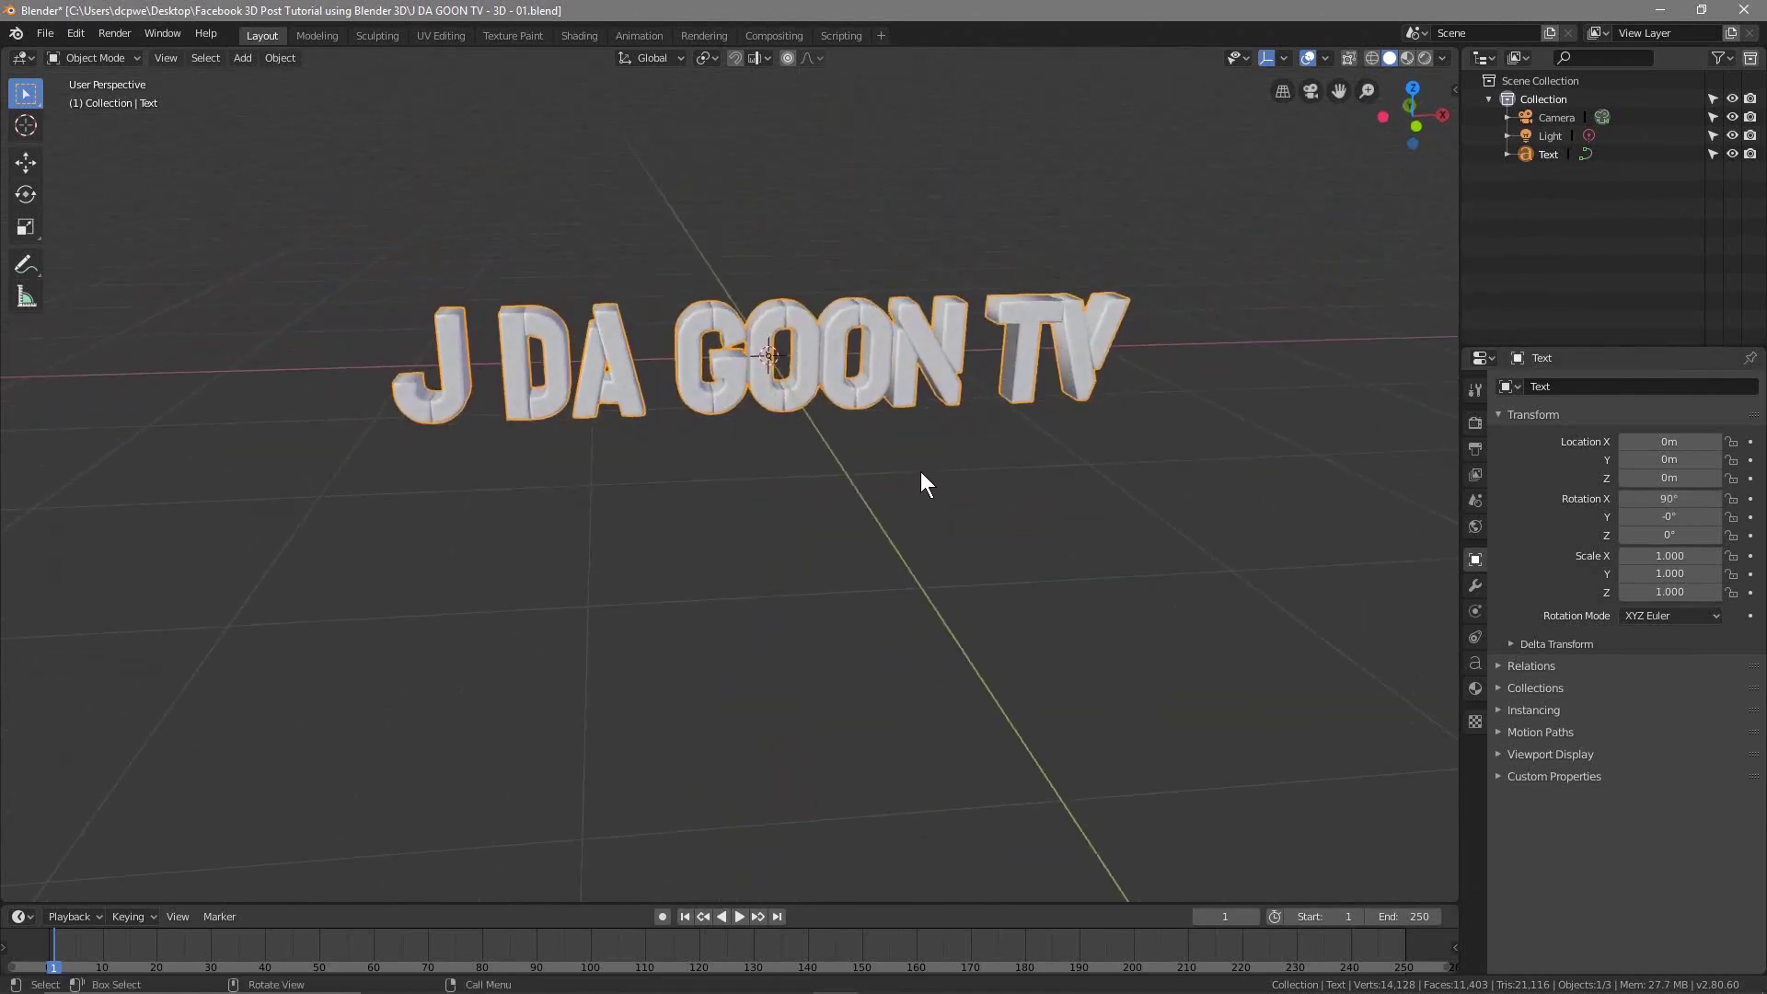
Step: Switch the viewport to rendered shading and move the light in top view to about X 0 m, Y -0.43 m
{"action": "left_click", "coordinate": [1425, 57]}
{"action": "middle_click_drag", "start_coordinate": [907, 436], "coordinate": [871, 466]}
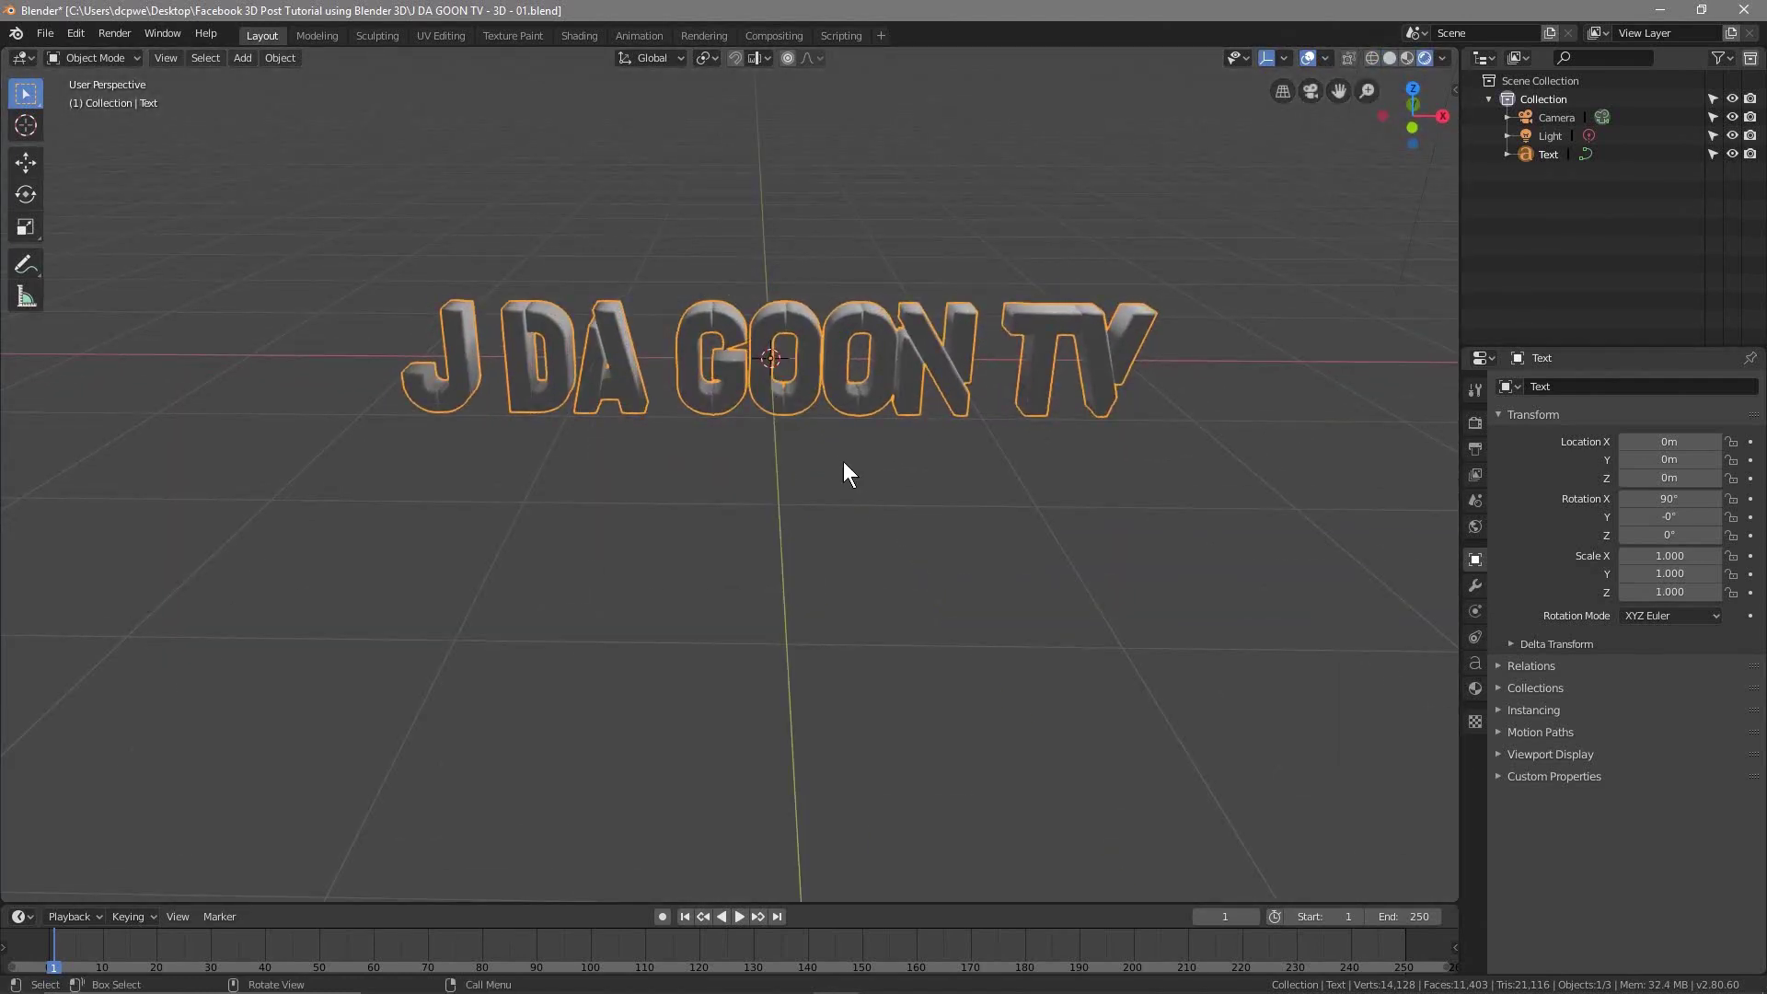
{"action": "key", "text": "KP_7"}
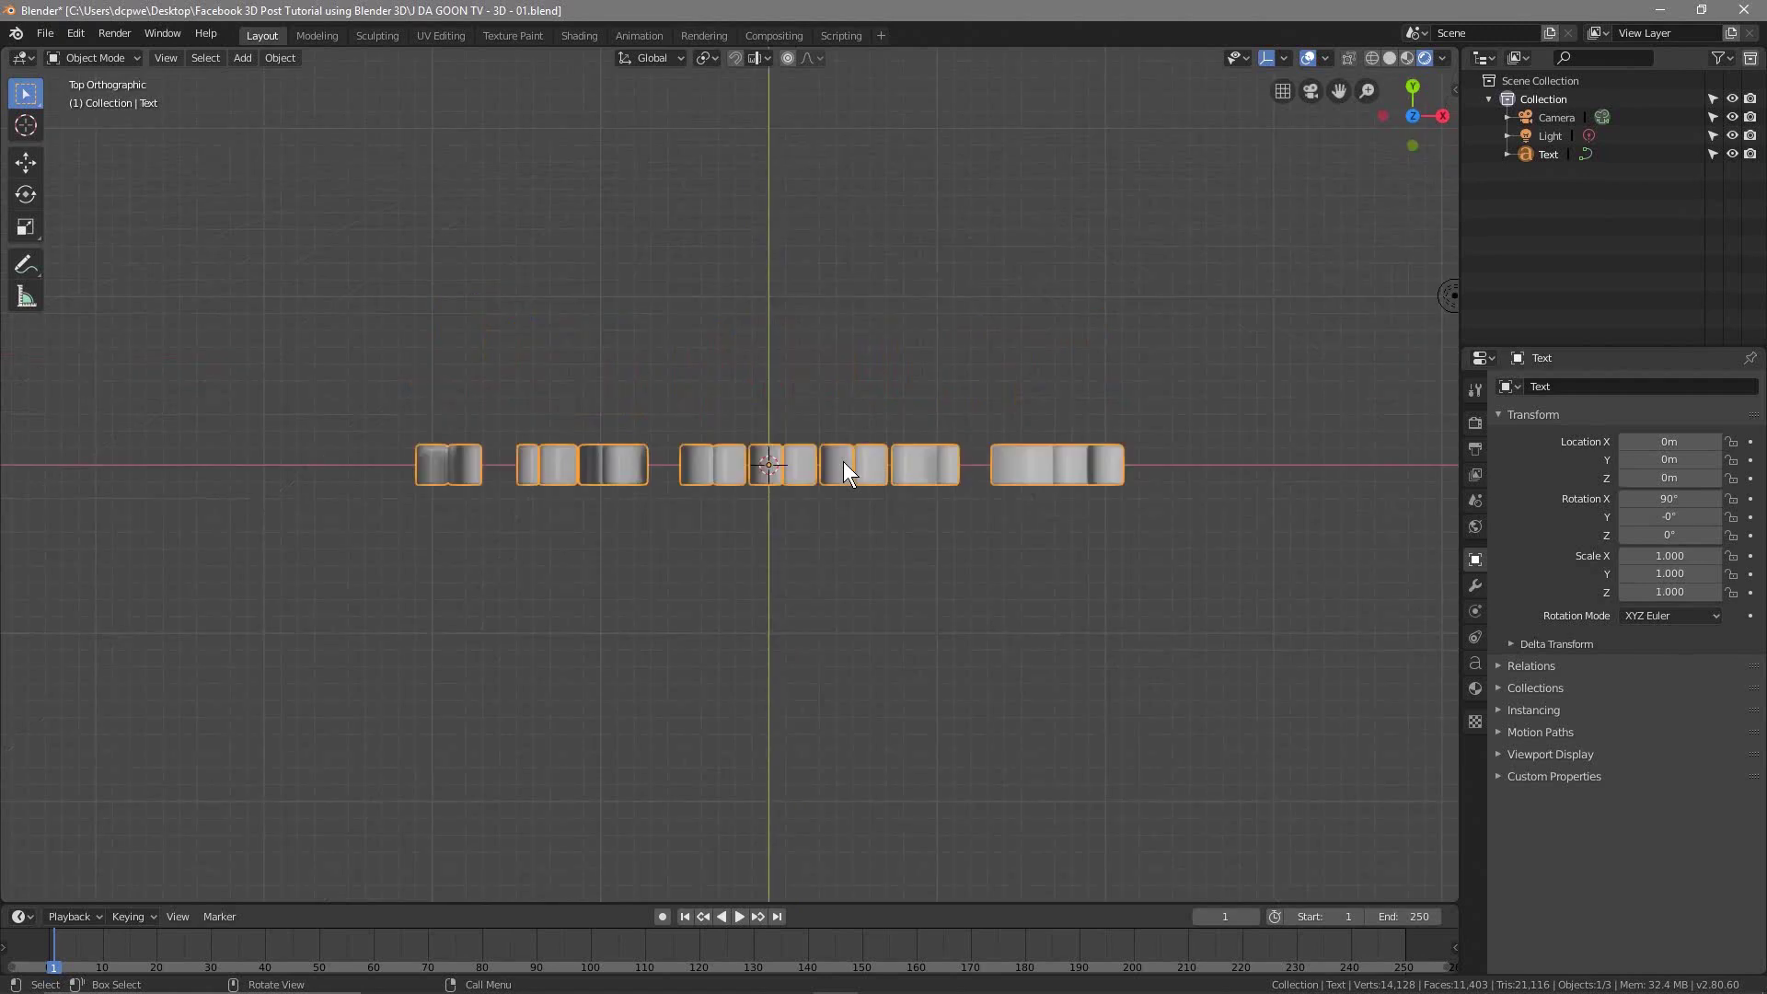
{"action": "left_click", "coordinate": [1222, 351]}
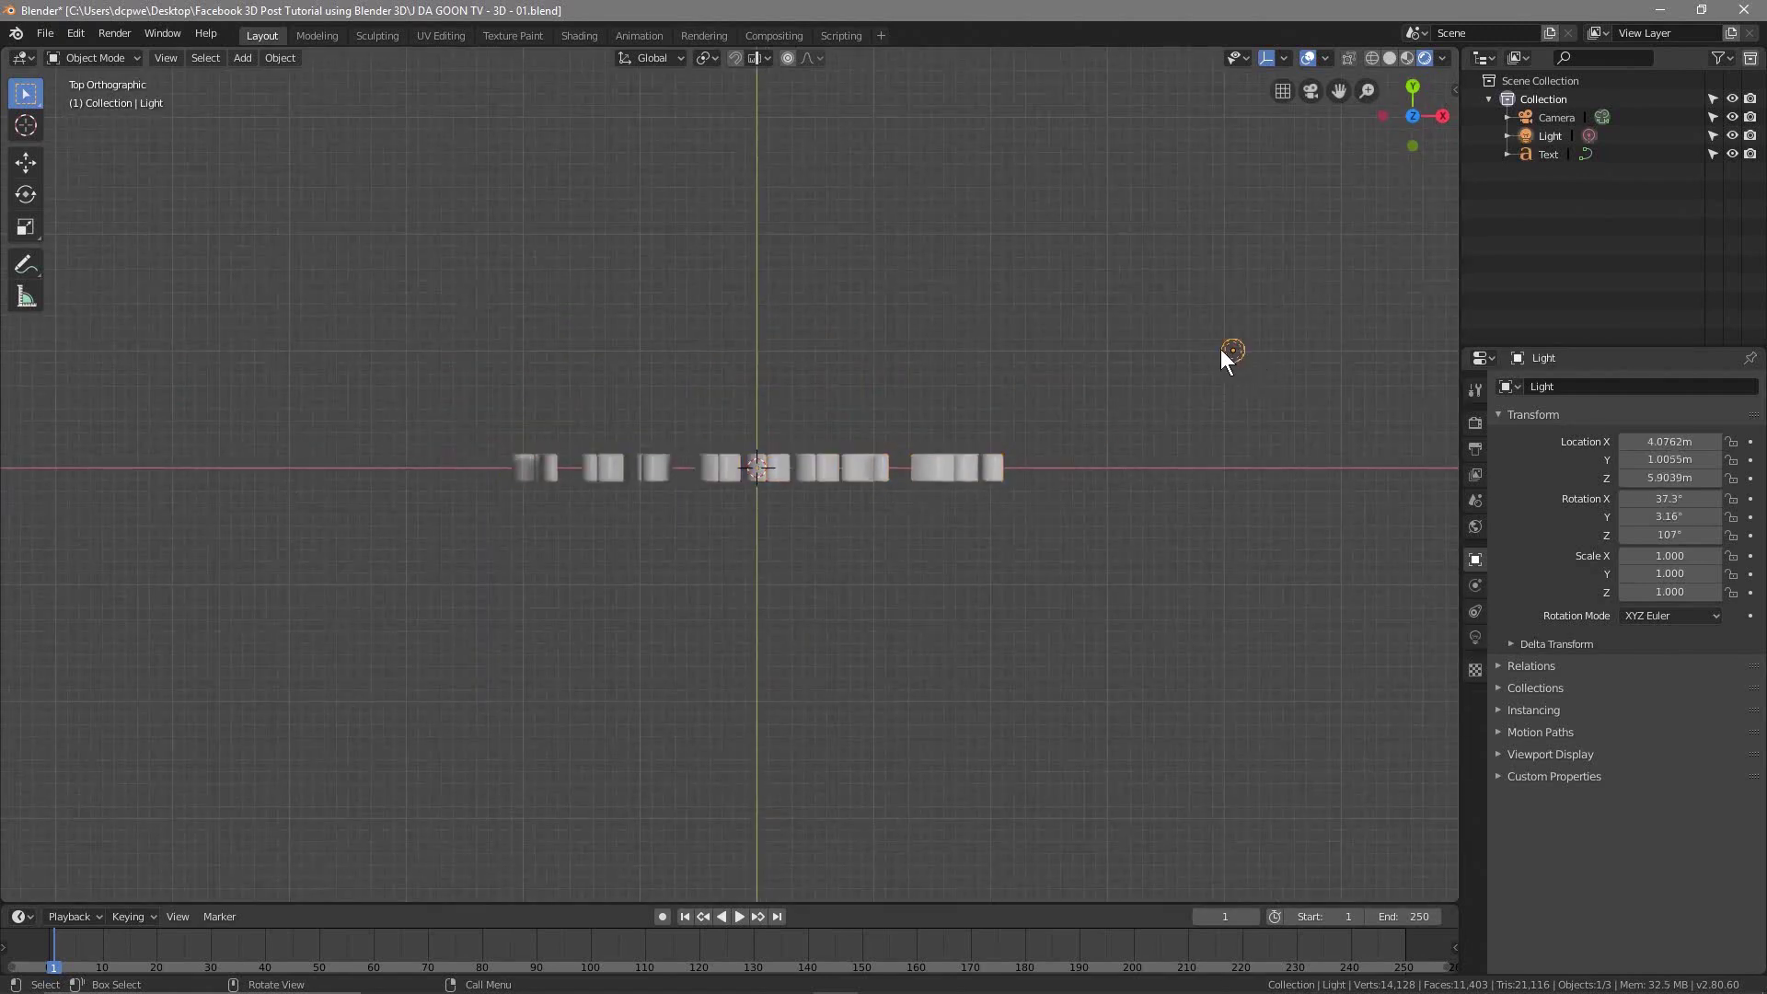
{"action": "left_click", "coordinate": [20, 171]}
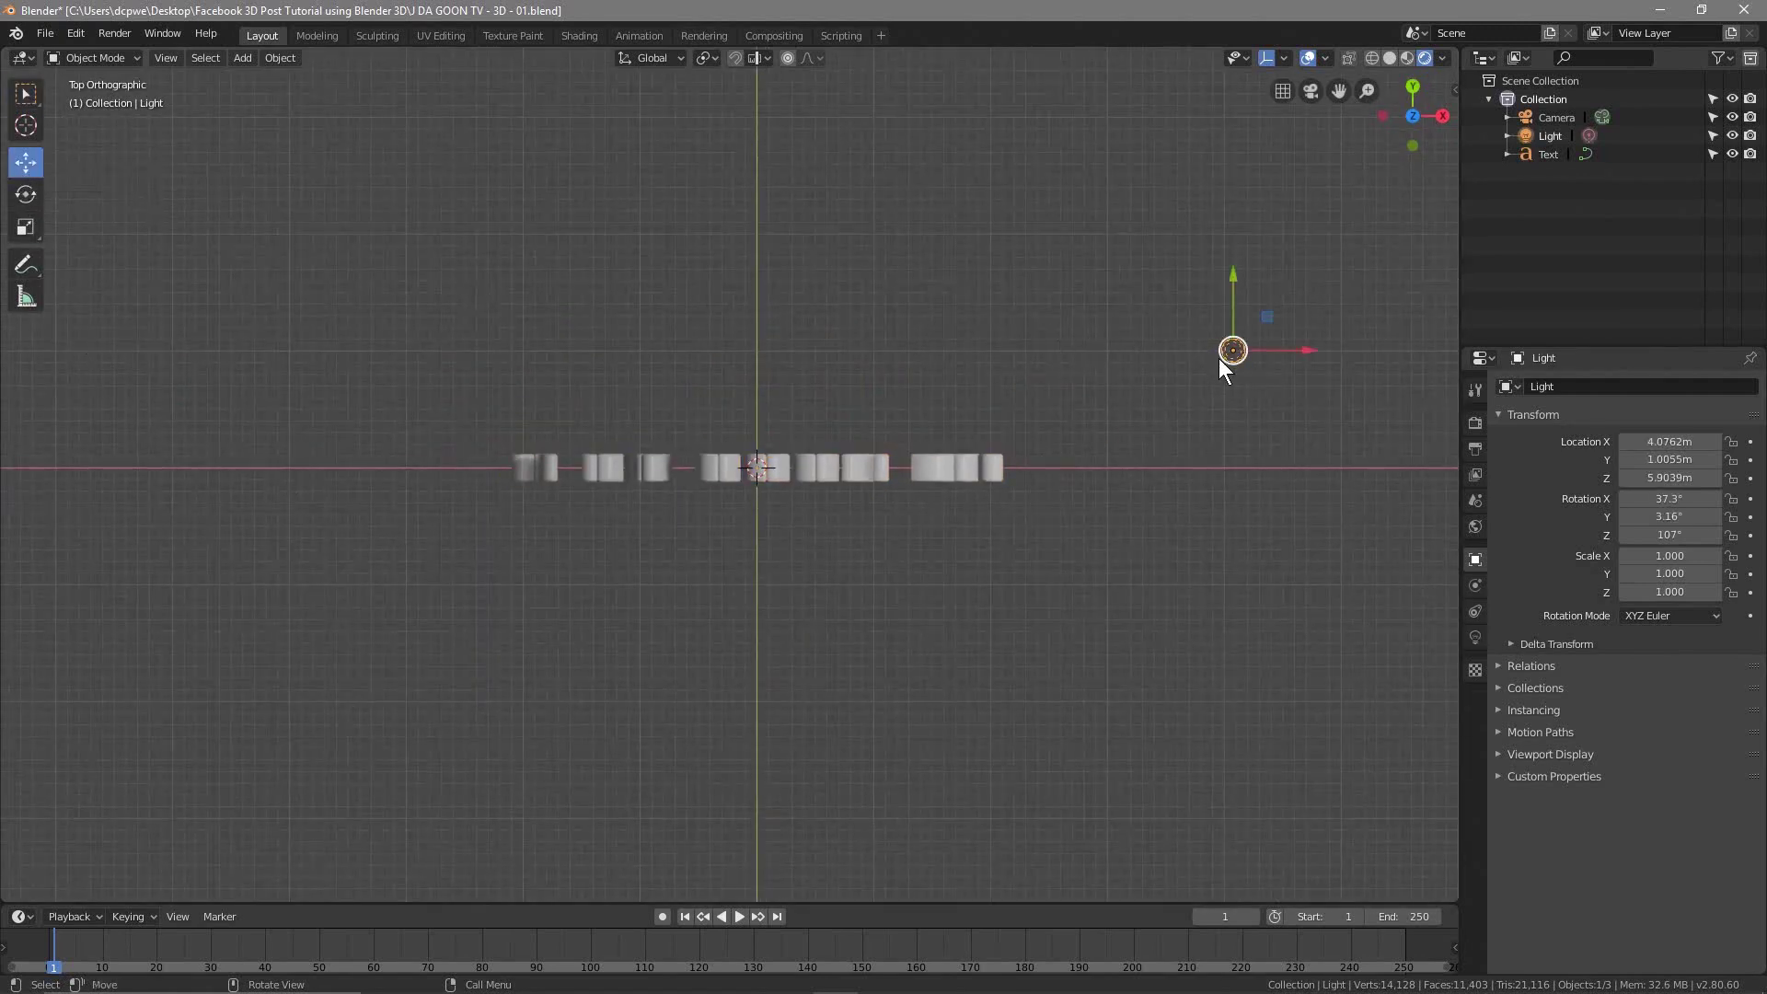
{"action": "left_click_drag", "start_coordinate": [1227, 350], "coordinate": [766, 518]}
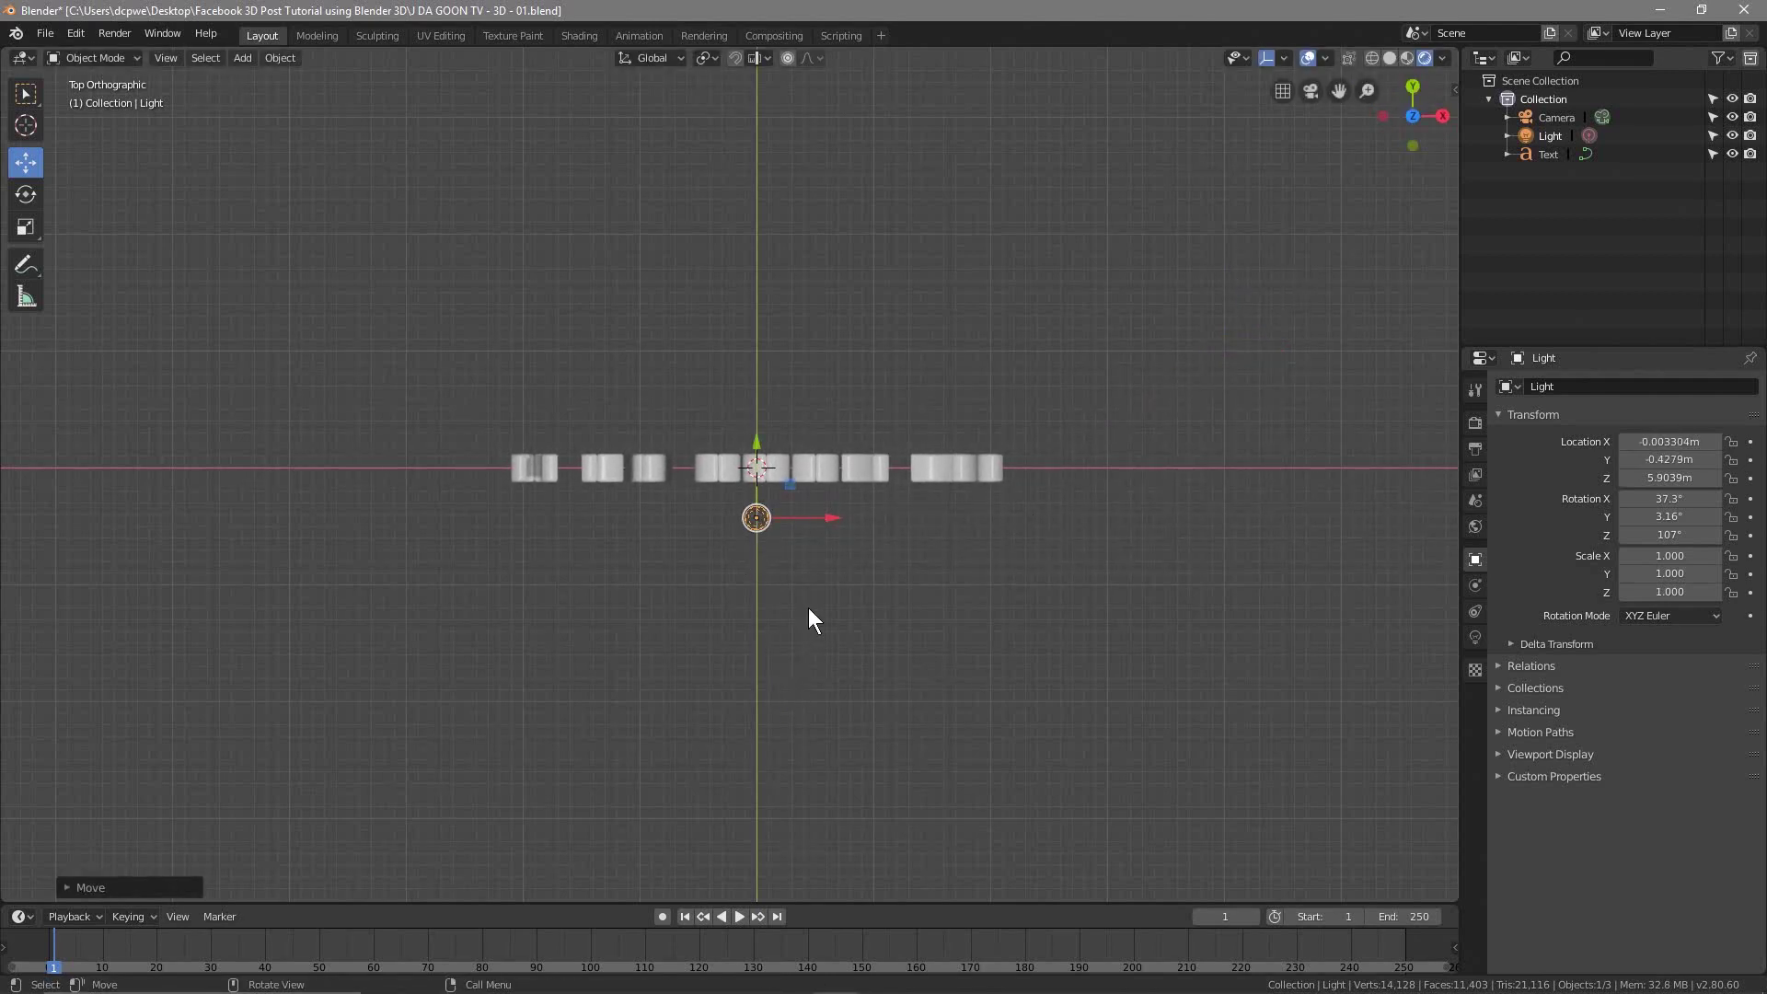
Step: Lower the light along the Z axis to about 1.45 m above the grid, just over the text
{"action": "middle_click_drag", "start_coordinate": [789, 659], "coordinate": [787, 543]}
{"action": "scroll", "coordinate": [783, 543], "scroll_direction": "down", "scroll_amount": 3}
{"action": "scroll", "coordinate": [784, 556], "scroll_direction": "down", "scroll_amount": 2}
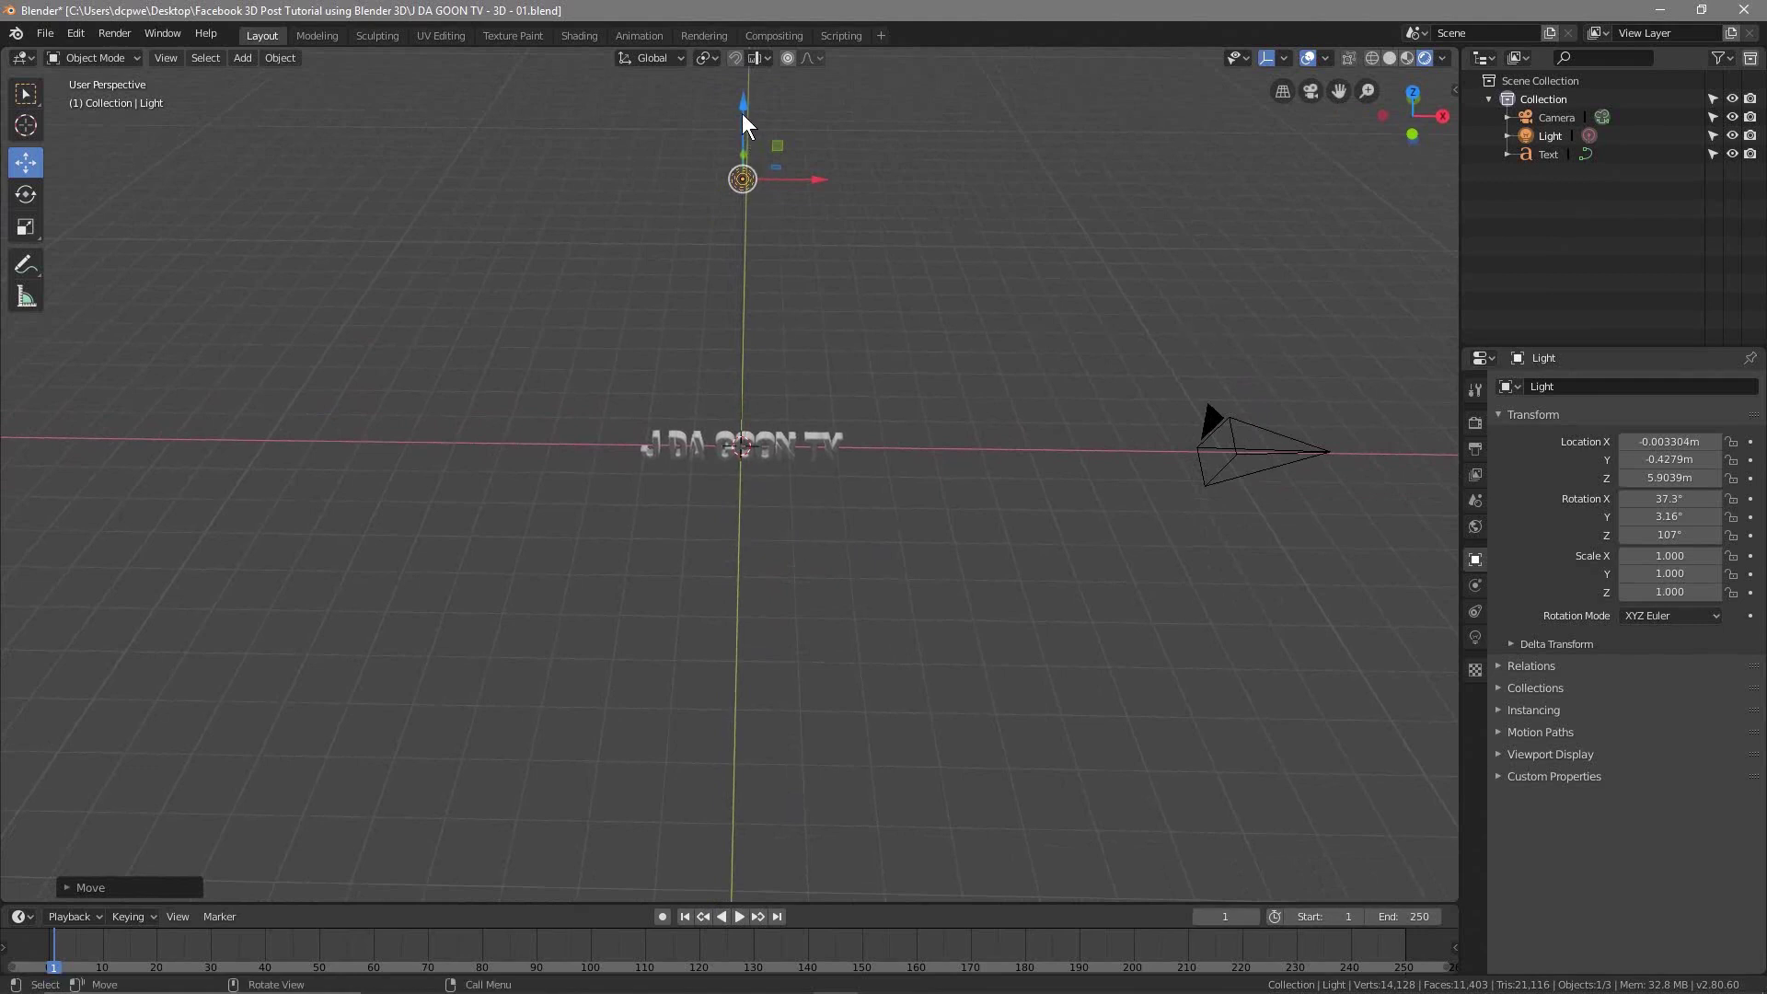
{"action": "left_click_drag", "start_coordinate": [740, 108], "coordinate": [735, 324]}
{"action": "scroll", "coordinate": [798, 494], "scroll_direction": "up", "scroll_amount": 6}
{"action": "middle_click_drag", "start_coordinate": [780, 511], "coordinate": [784, 460]}
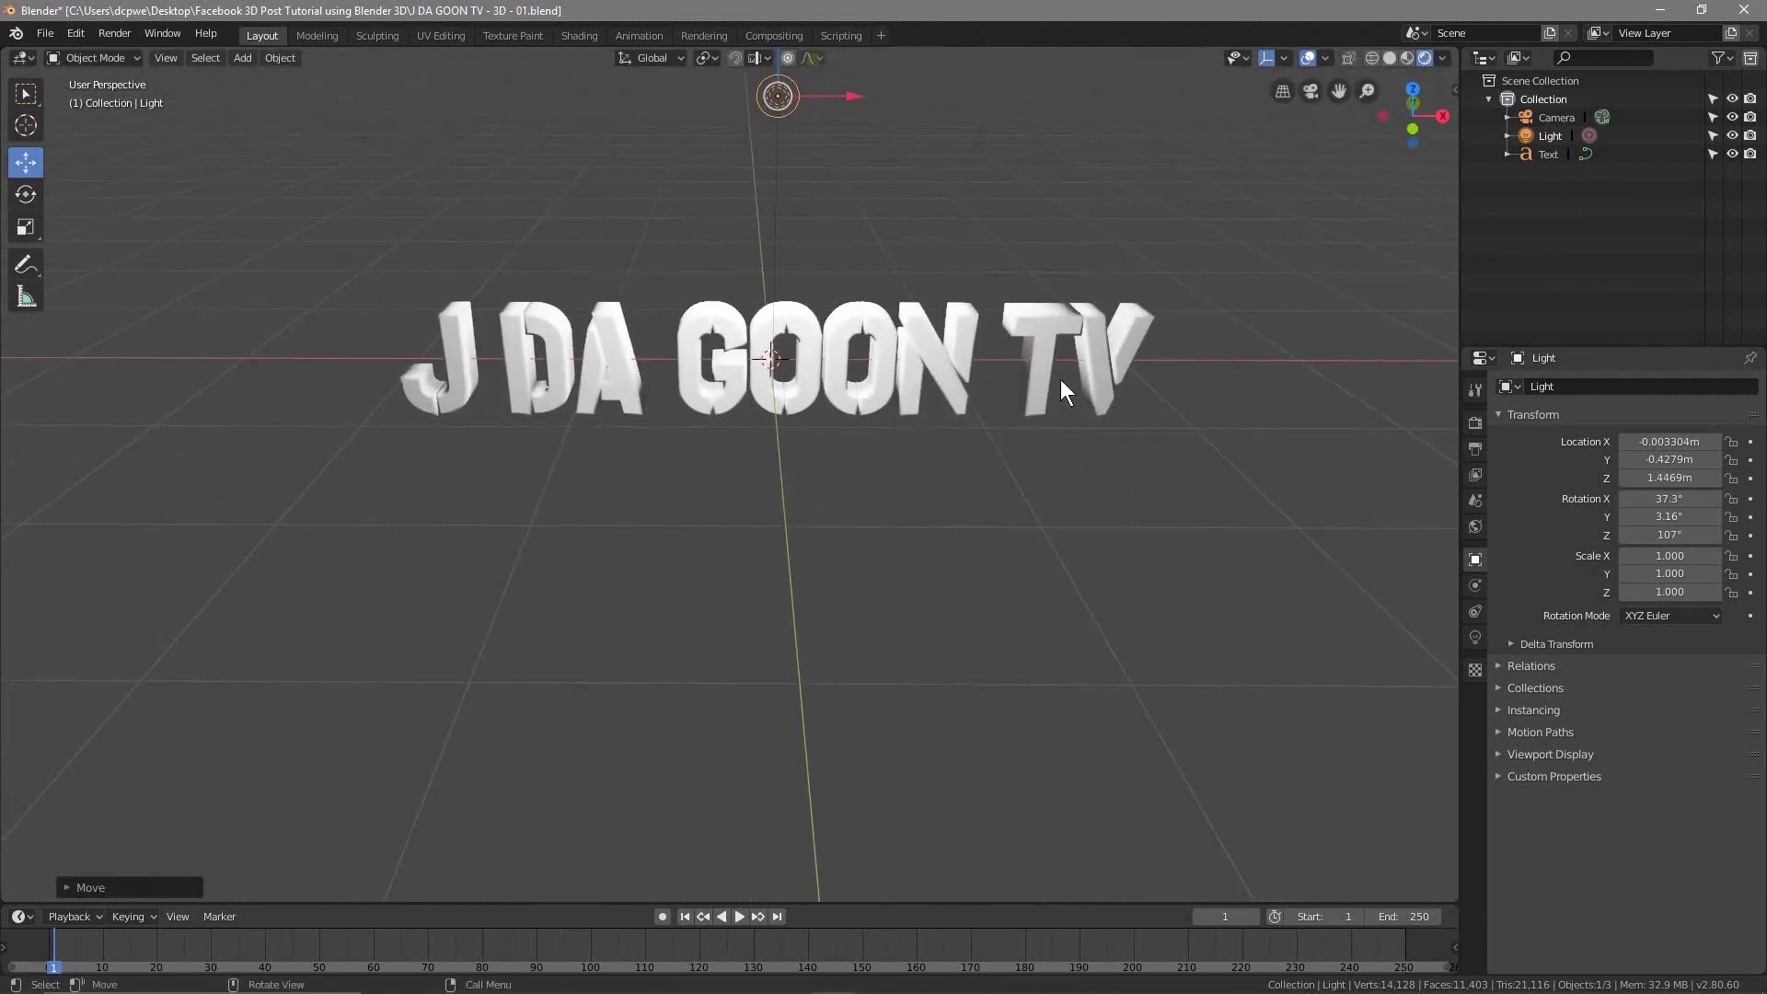
Step: Select the text and switch to the browser to view the J DA GOON TV YouTube channel page
{"action": "left_click", "coordinate": [842, 323]}
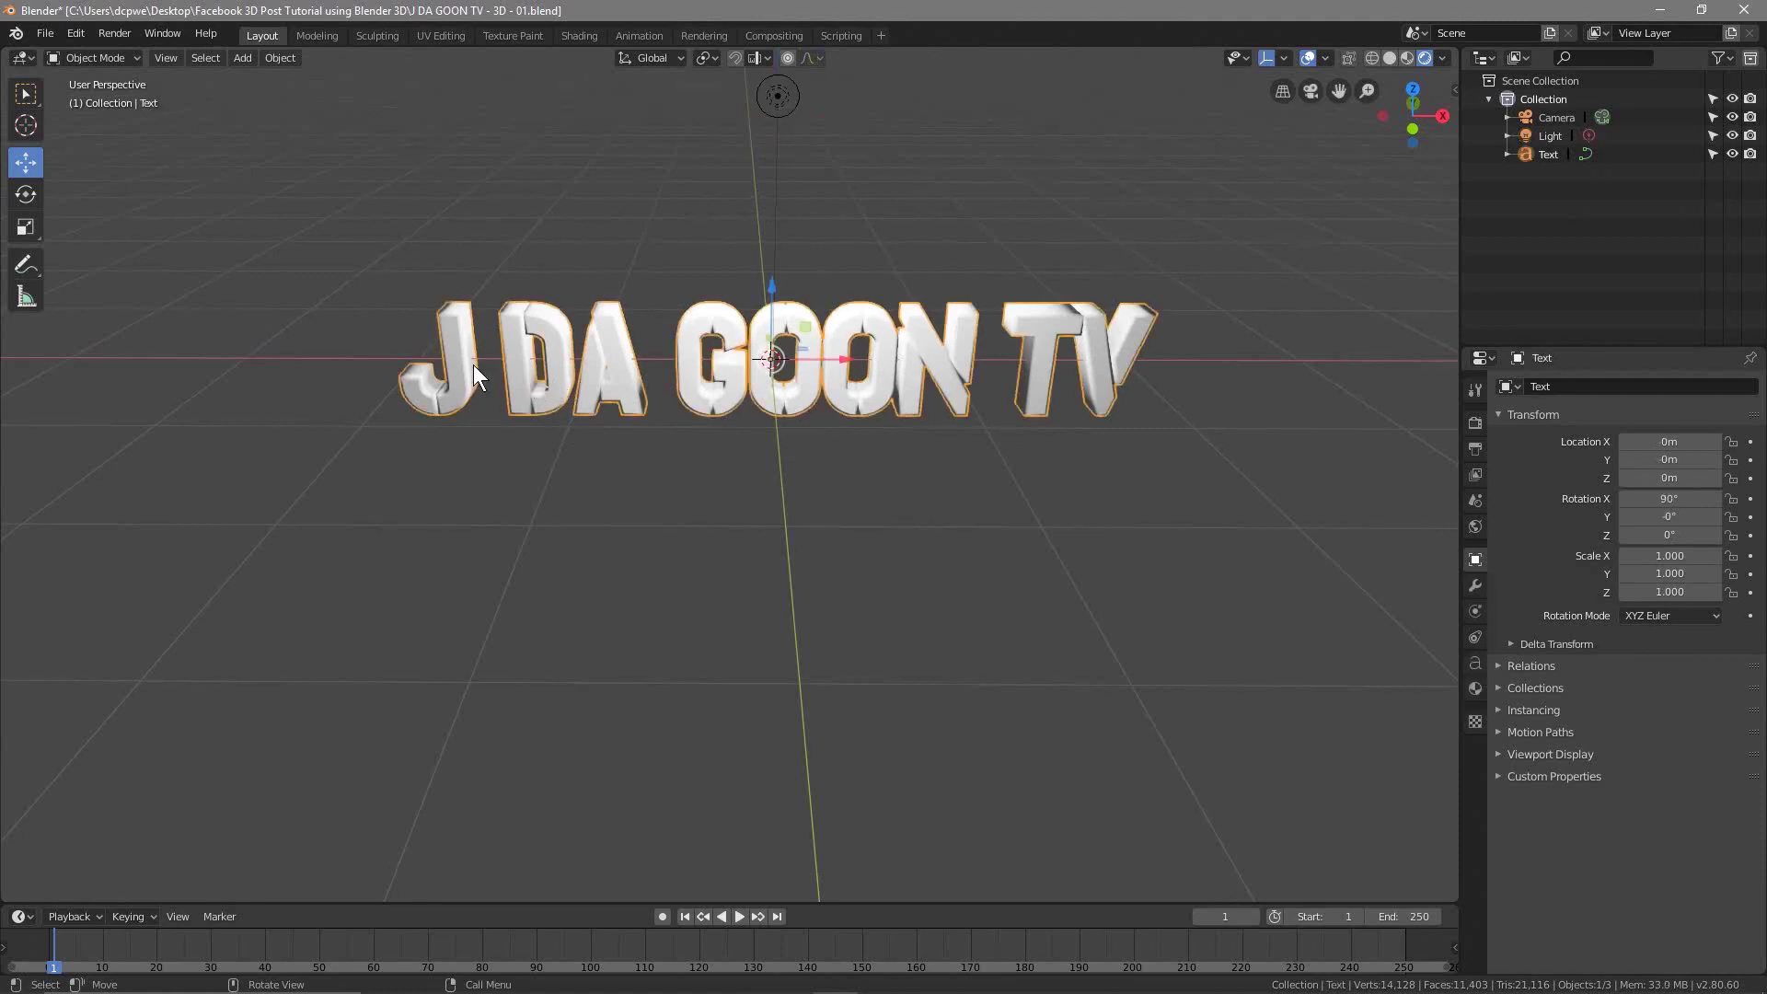
{"action": "key", "text": "alt+Tab"}
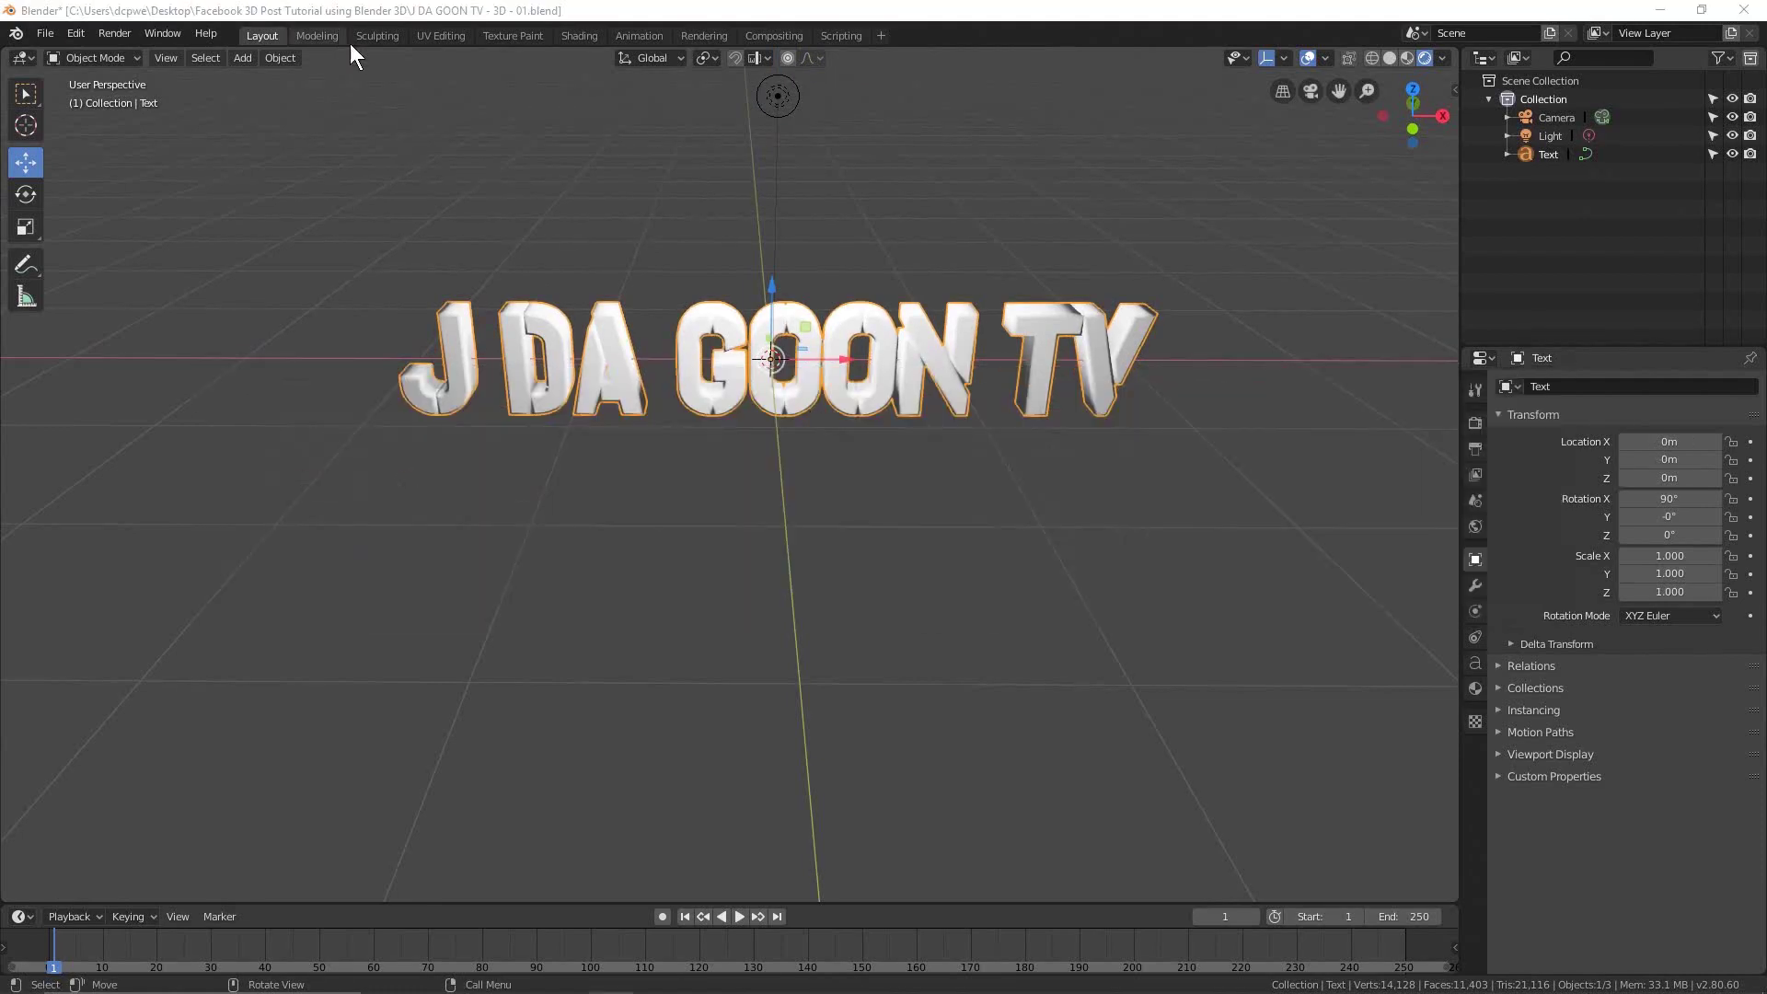
{"action": "key", "text": "alt+Tab"}
{"action": "left_click", "coordinate": [318, 18]}
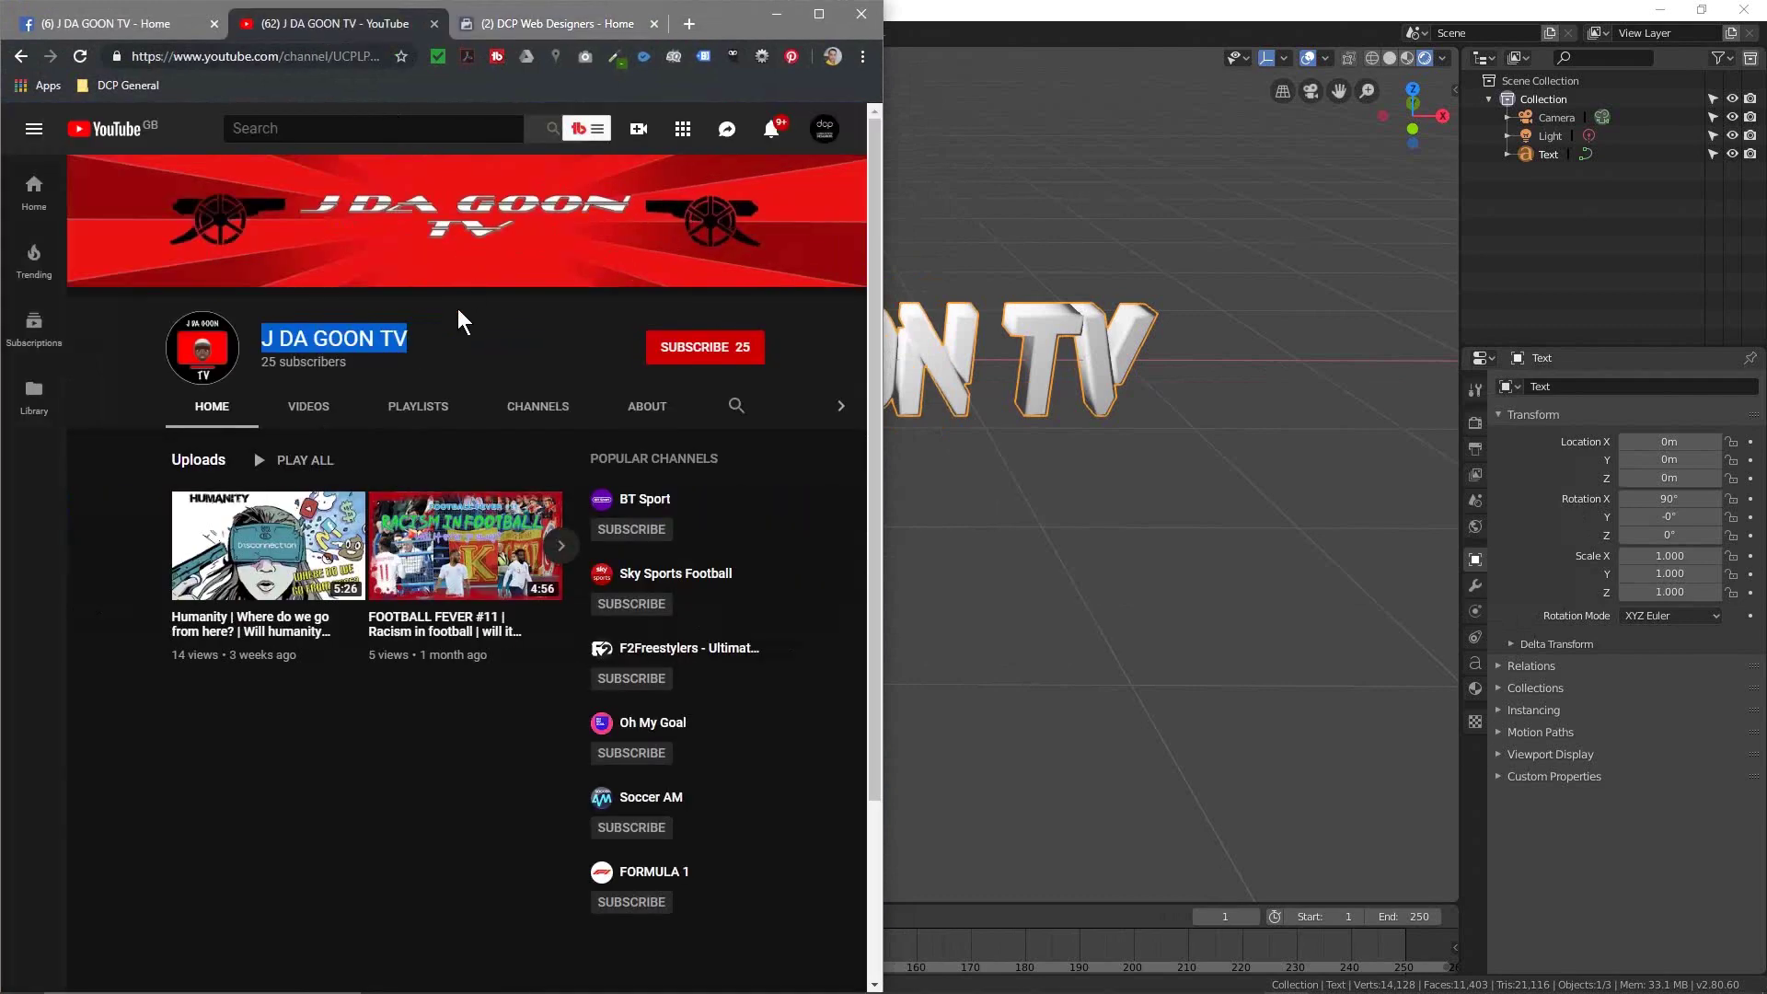
Step: Return to Blender and give the text a new red material with Metallic 1.000 and Roughness just under 0.2
{"action": "key", "text": "alt+Tab"}
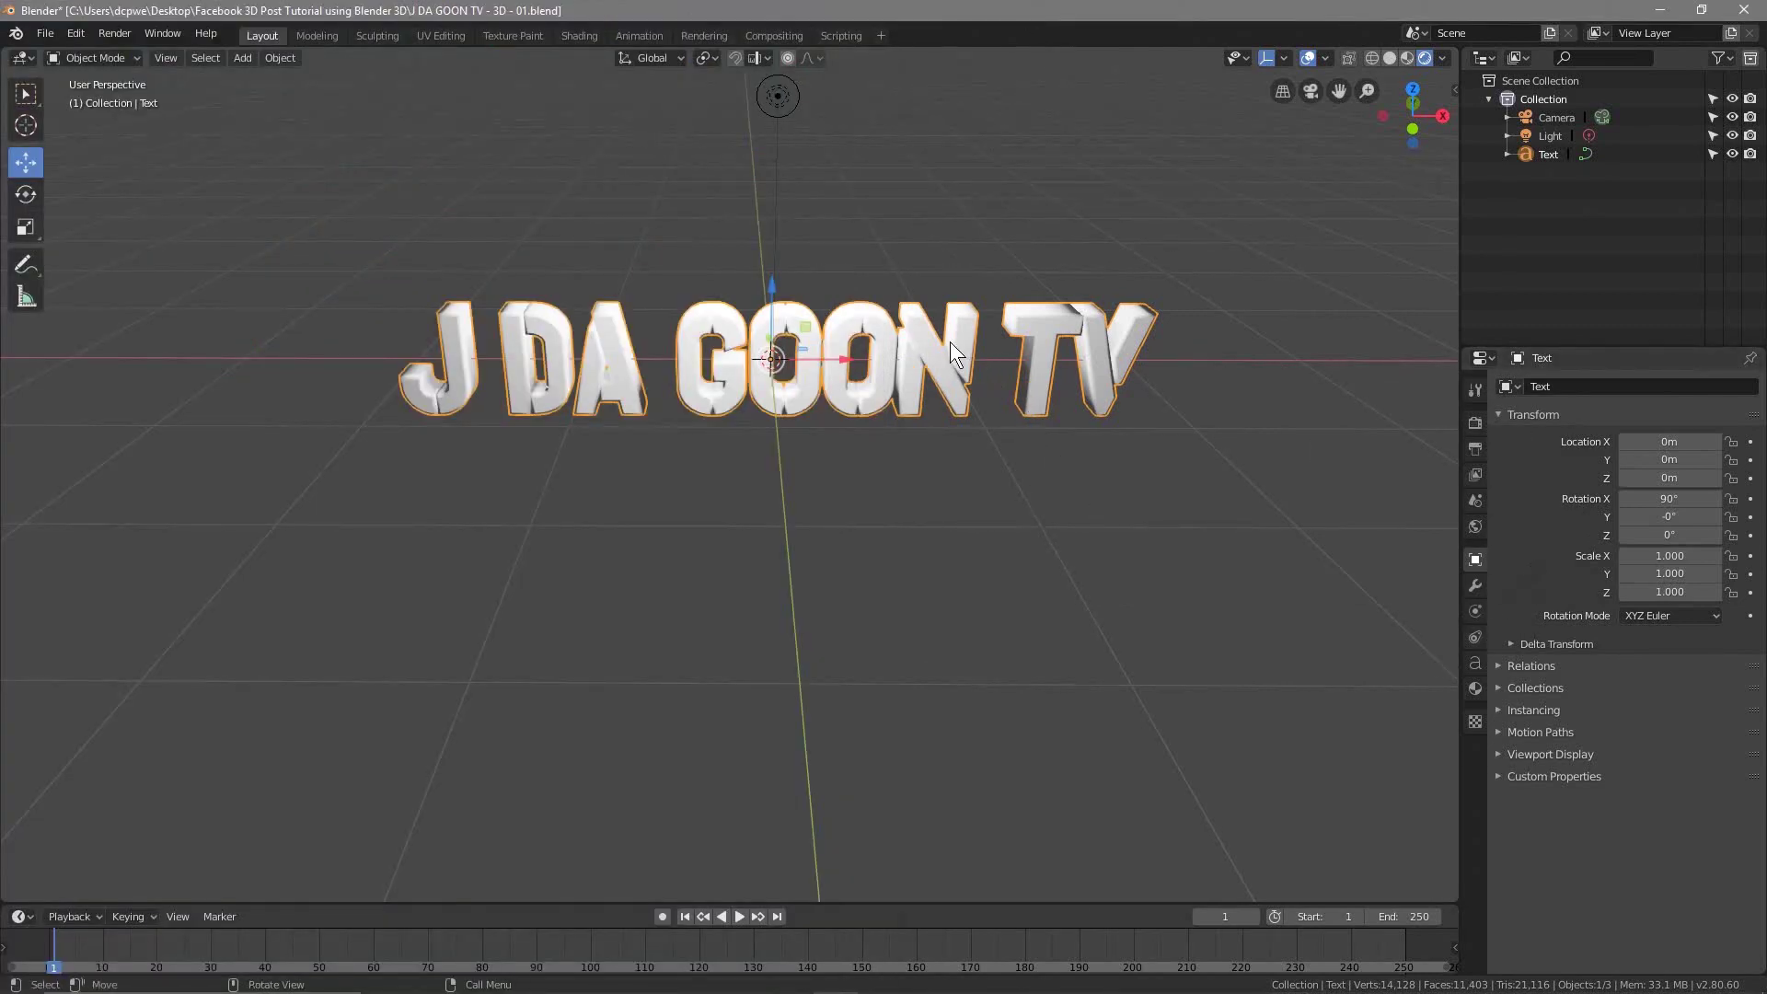
{"action": "left_click", "coordinate": [1476, 687]}
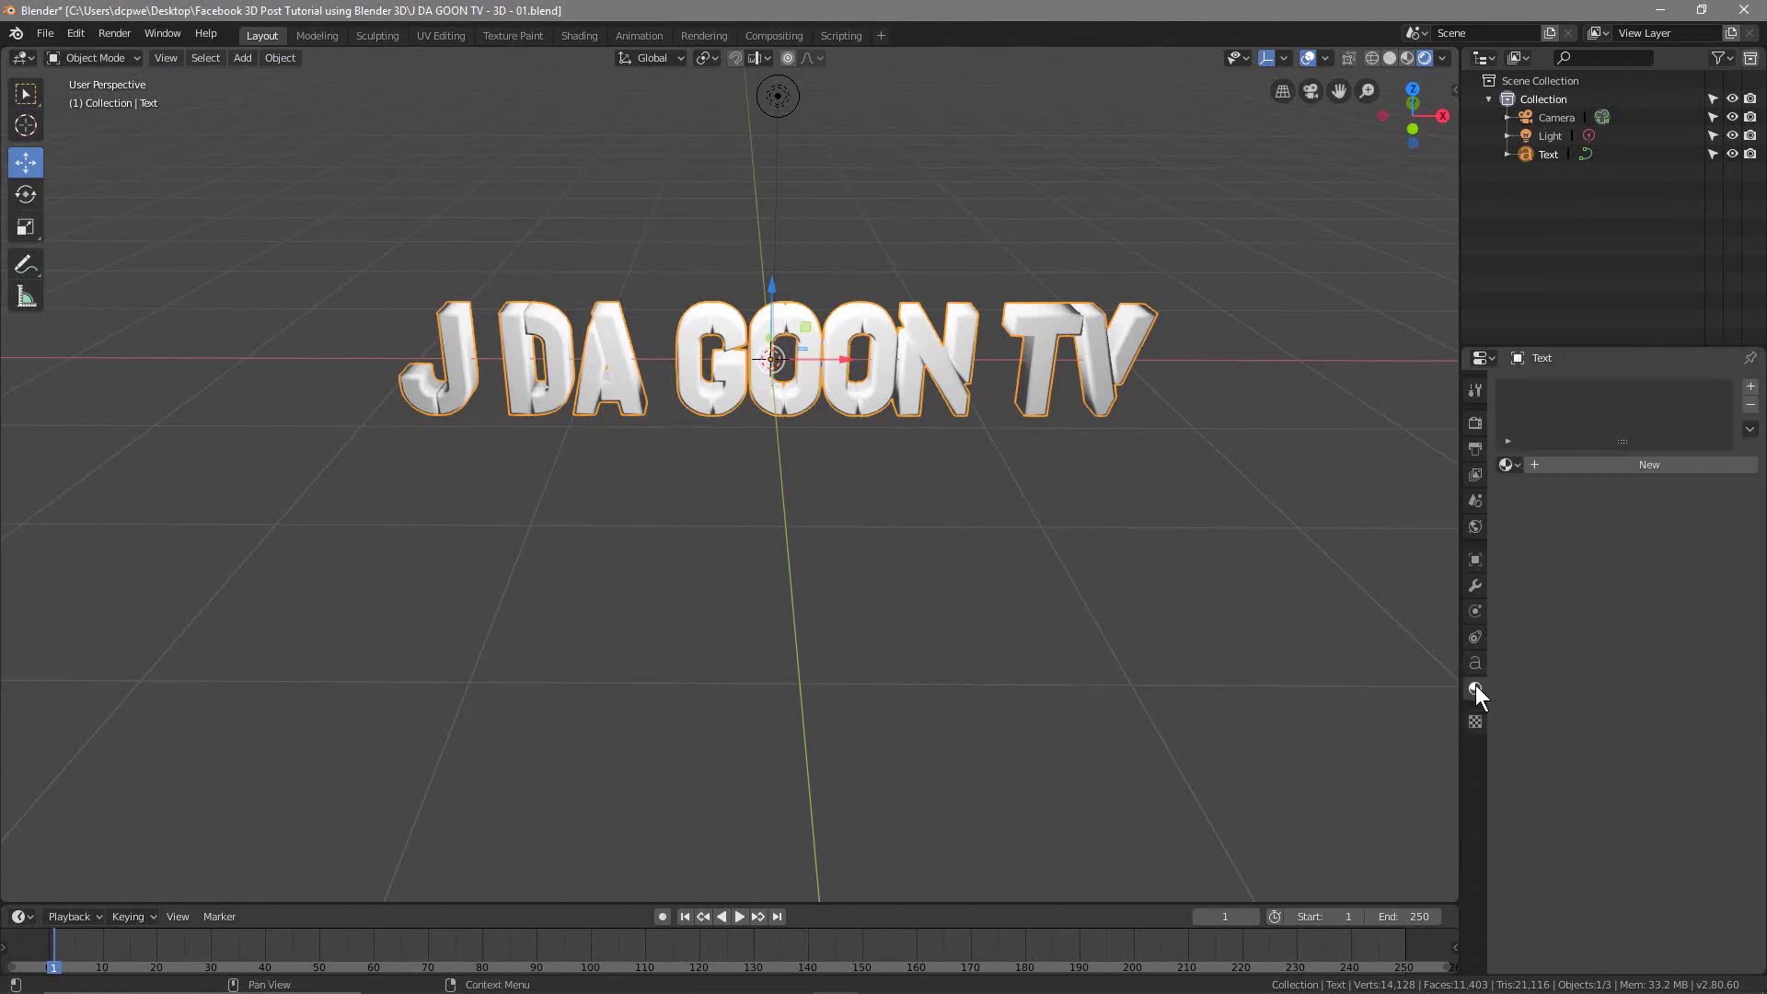
{"action": "left_click", "coordinate": [1622, 465]}
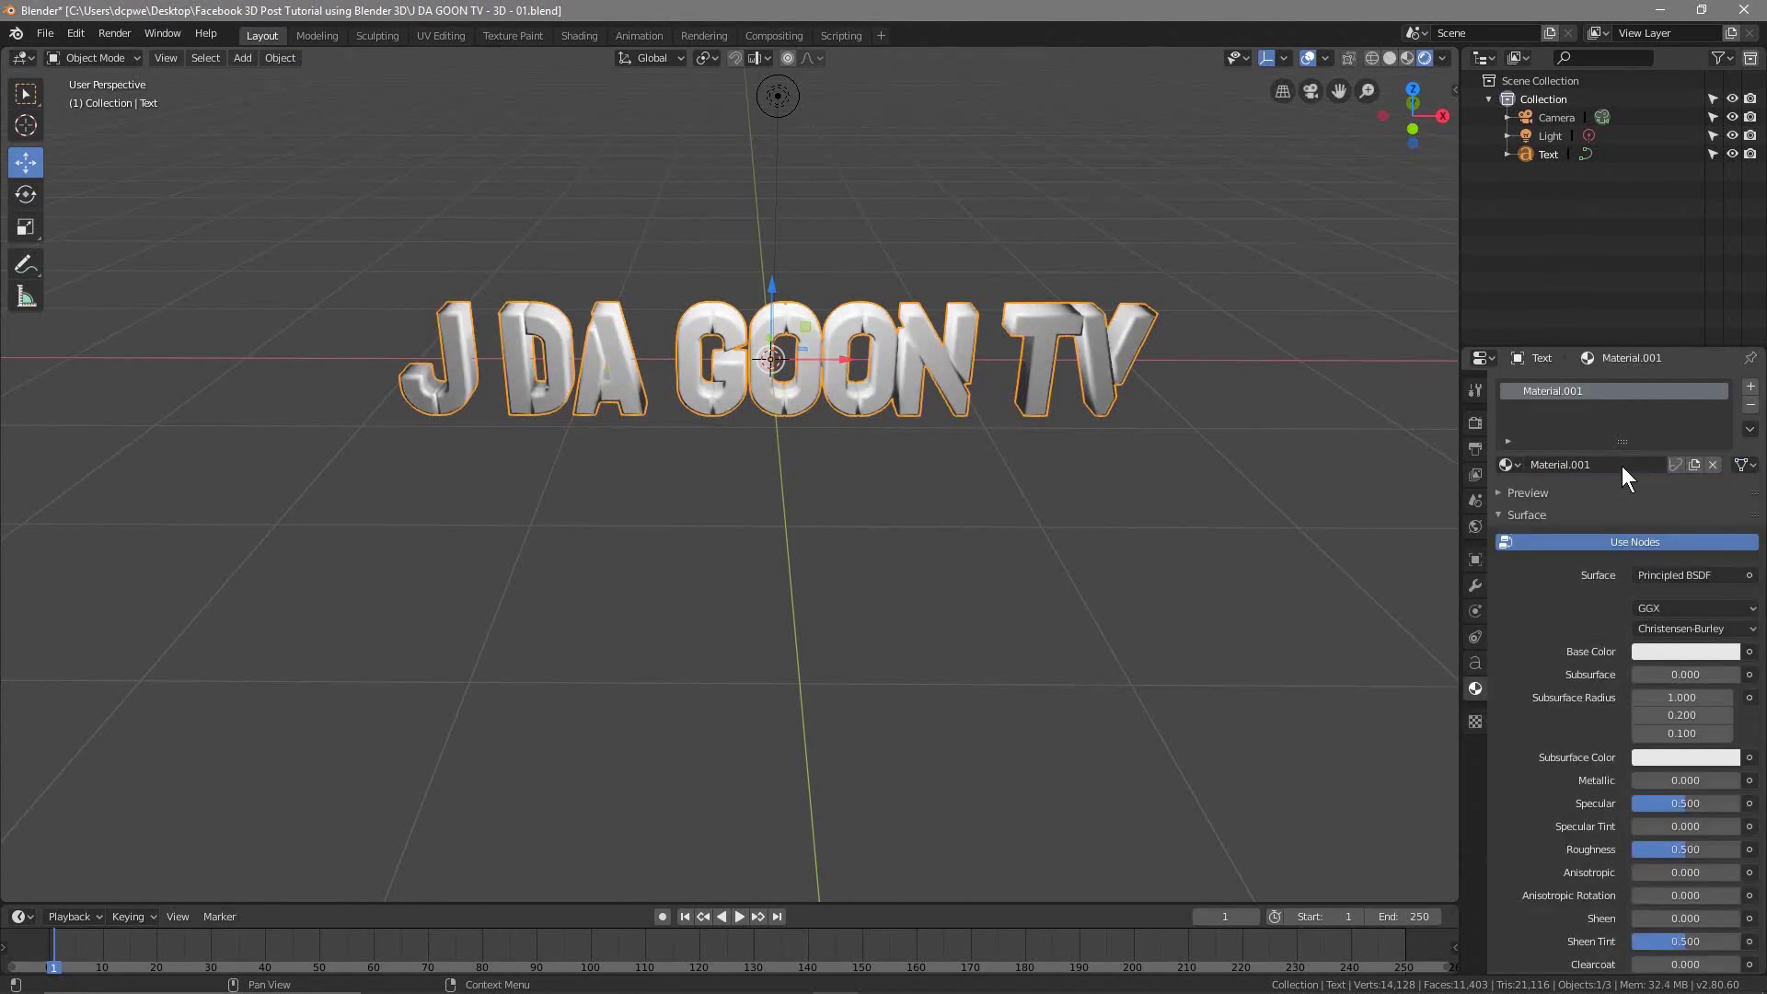
{"action": "left_click", "coordinate": [1661, 652]}
{"action": "left_click_drag", "start_coordinate": [1642, 463], "coordinate": [1647, 524]}
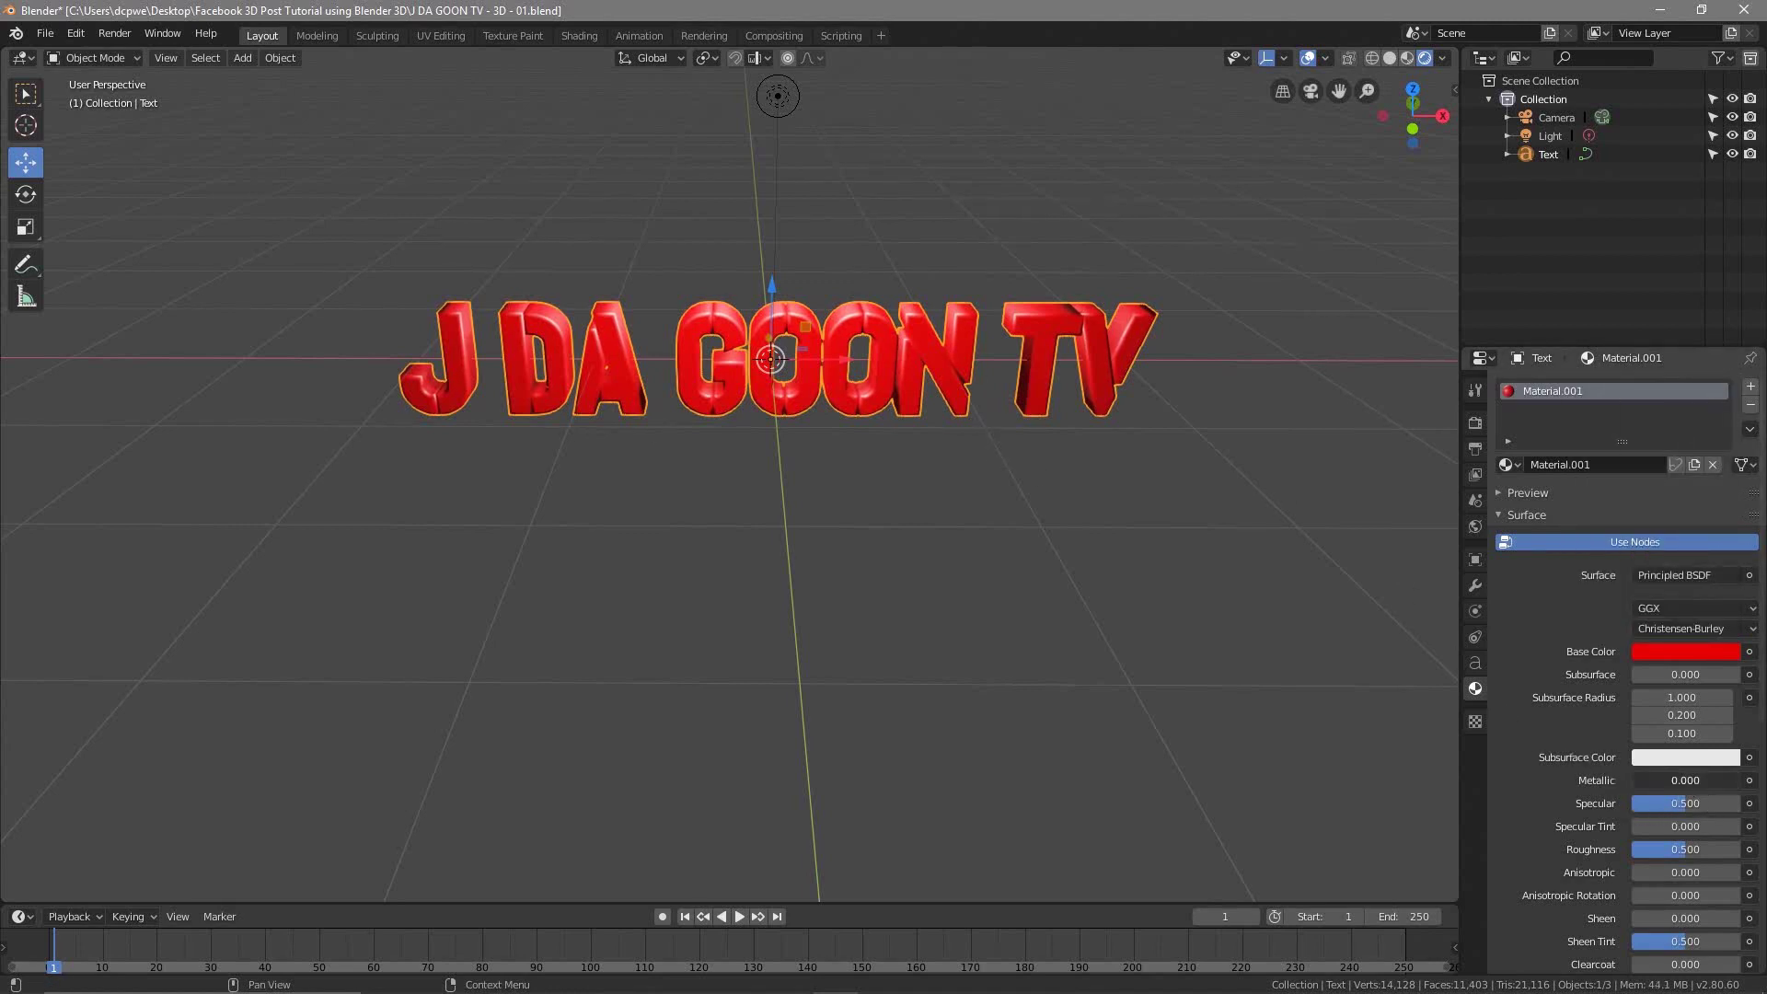
{"action": "left_click_drag", "start_coordinate": [1657, 780], "coordinate": [1738, 783]}
{"action": "left_click_drag", "start_coordinate": [1686, 845], "coordinate": [1651, 848]}
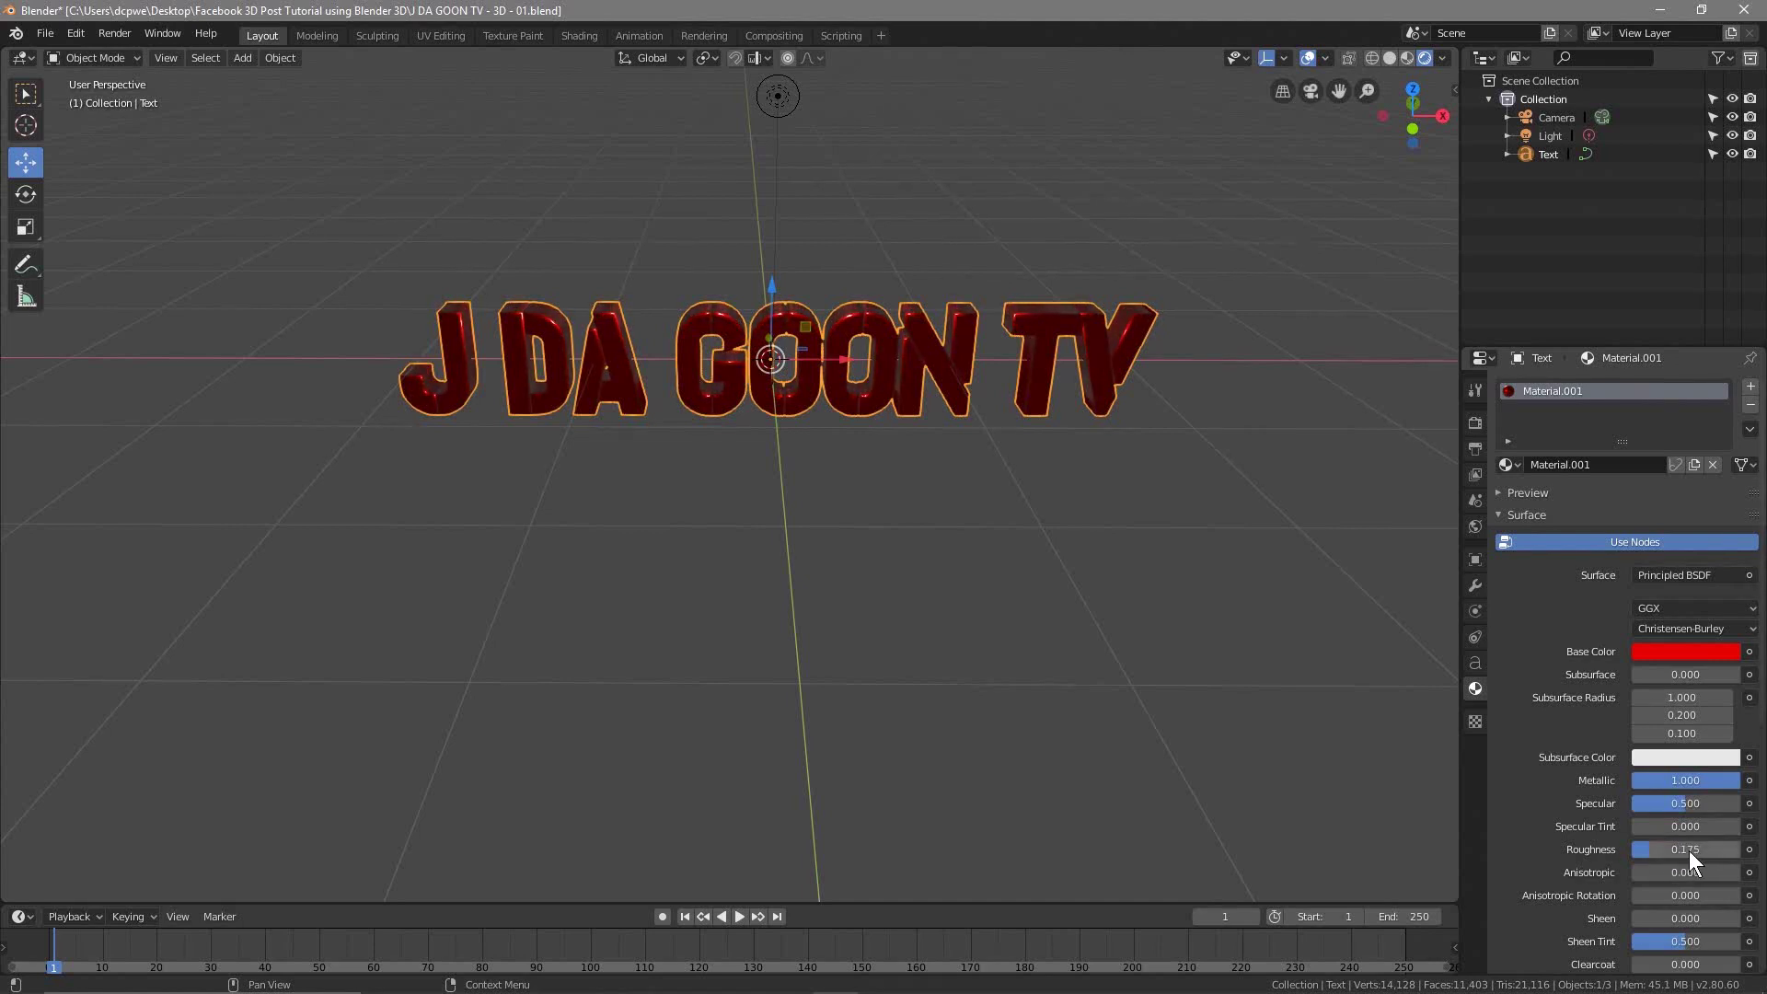
Step: Select the light and move it down, closer above the 3D text
{"action": "left_click", "coordinate": [778, 96]}
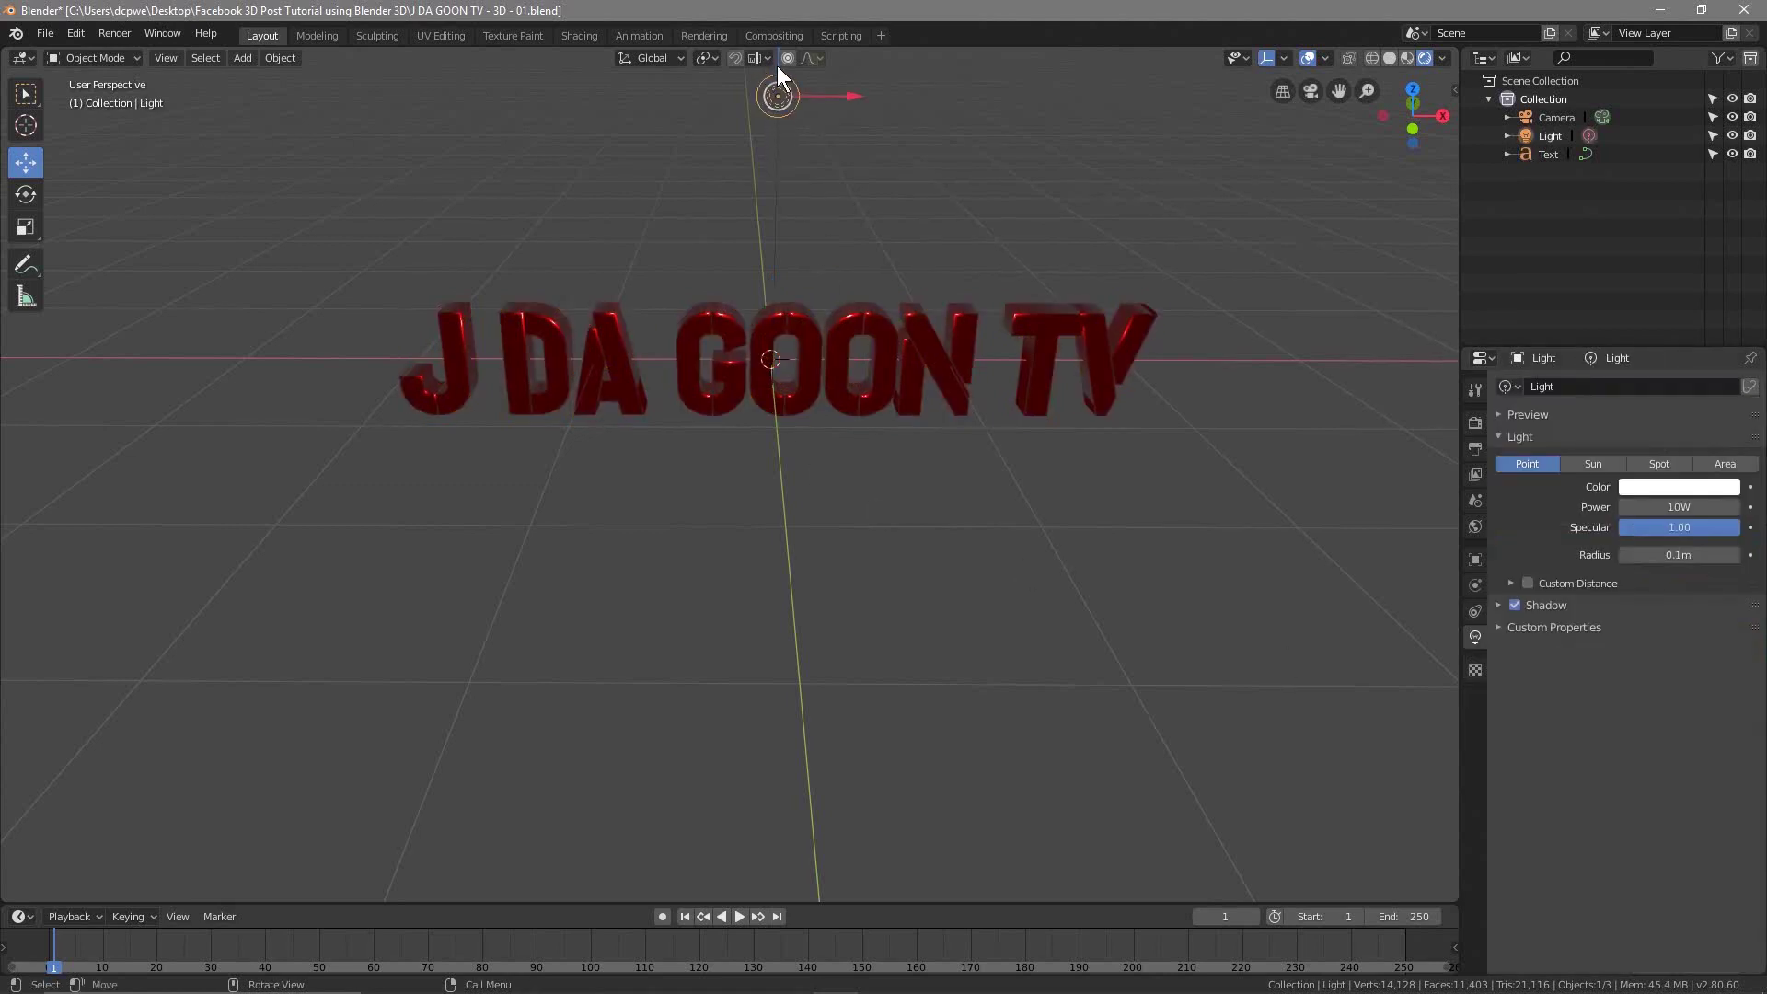
{"action": "scroll", "coordinate": [792, 151], "scroll_direction": "down", "scroll_amount": 1}
{"action": "left_click_drag", "start_coordinate": [771, 97], "coordinate": [779, 214]}
{"action": "middle_click_drag", "start_coordinate": [810, 256], "coordinate": [783, 449]}
{"action": "scroll", "coordinate": [758, 446], "scroll_direction": "up", "scroll_amount": 3}
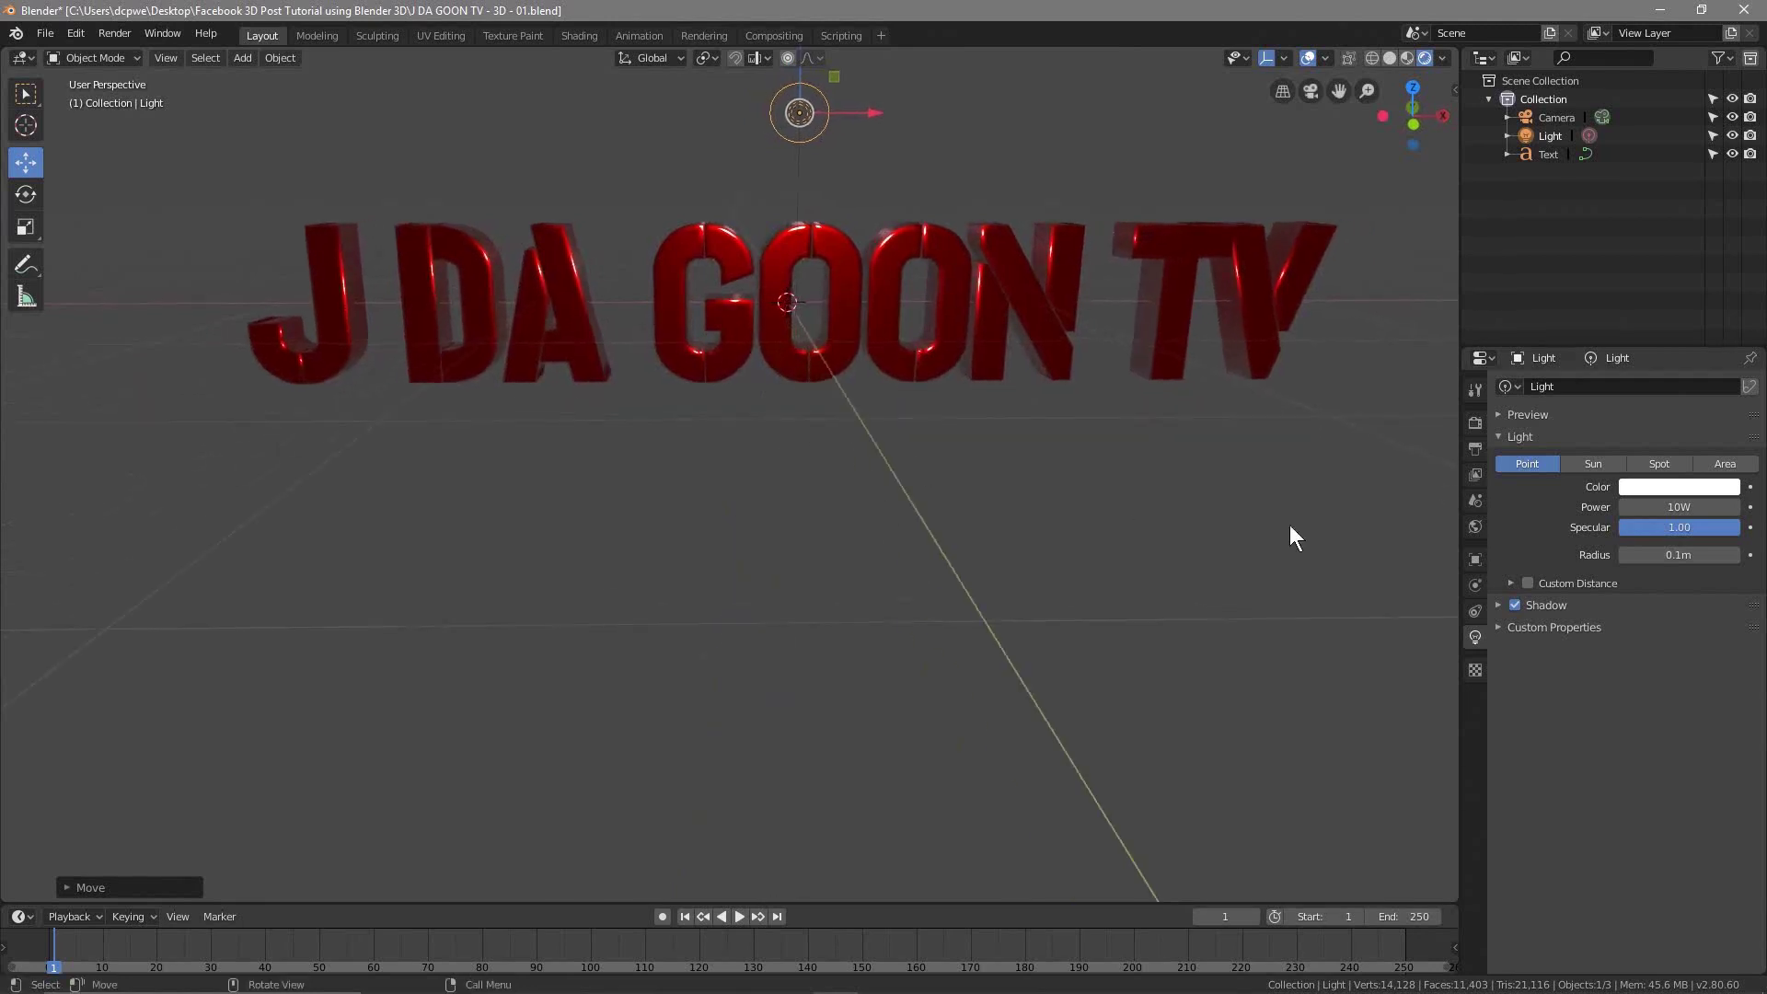
Step: Set the point light's power to 100 W
{"action": "left_click", "coordinate": [1477, 584]}
{"action": "left_click", "coordinate": [1473, 613]}
{"action": "left_click", "coordinate": [1474, 635]}
{"action": "left_click_drag", "start_coordinate": [1626, 506], "coordinate": [1662, 506]}
{"action": "left_click", "coordinate": [1663, 508]}
{"action": "type", "text": "100"}
{"action": "key", "text": "Return"}
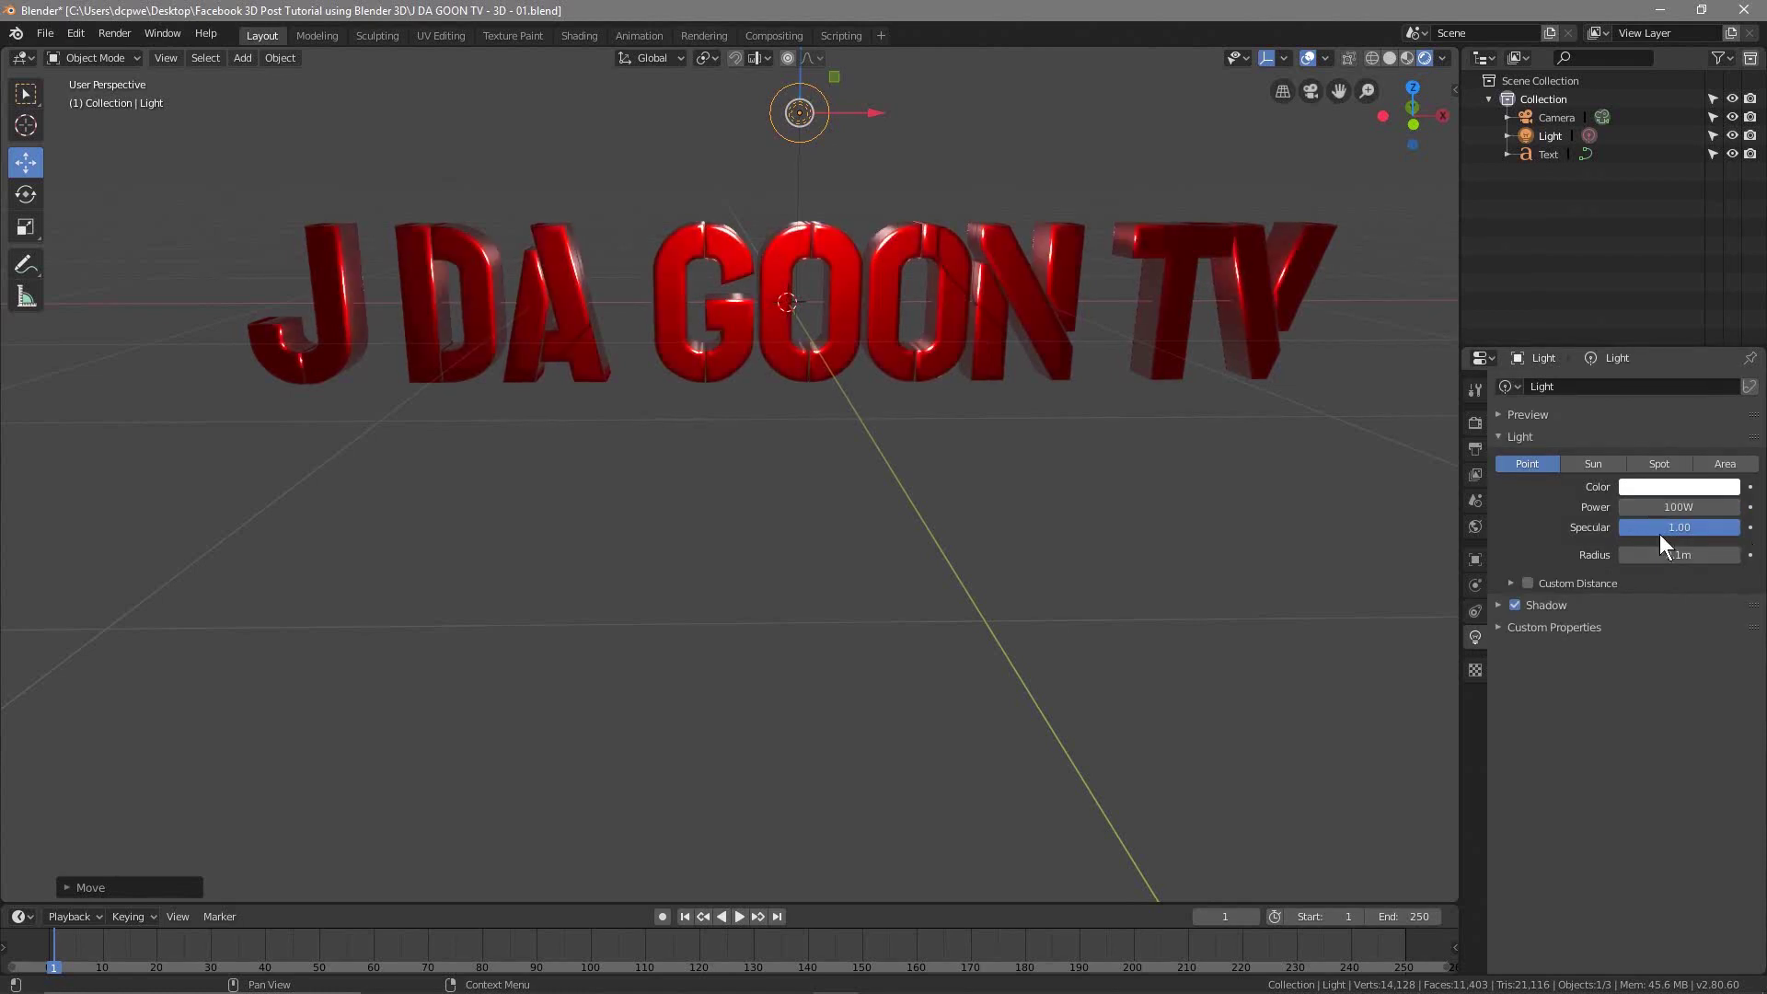
Step: Select the 3D text again and save the Blender file
{"action": "middle_click_drag", "start_coordinate": [743, 372], "coordinate": [773, 322]}
{"action": "scroll", "coordinate": [727, 372], "scroll_direction": "down", "scroll_amount": 2}
{"action": "left_click", "coordinate": [776, 324]}
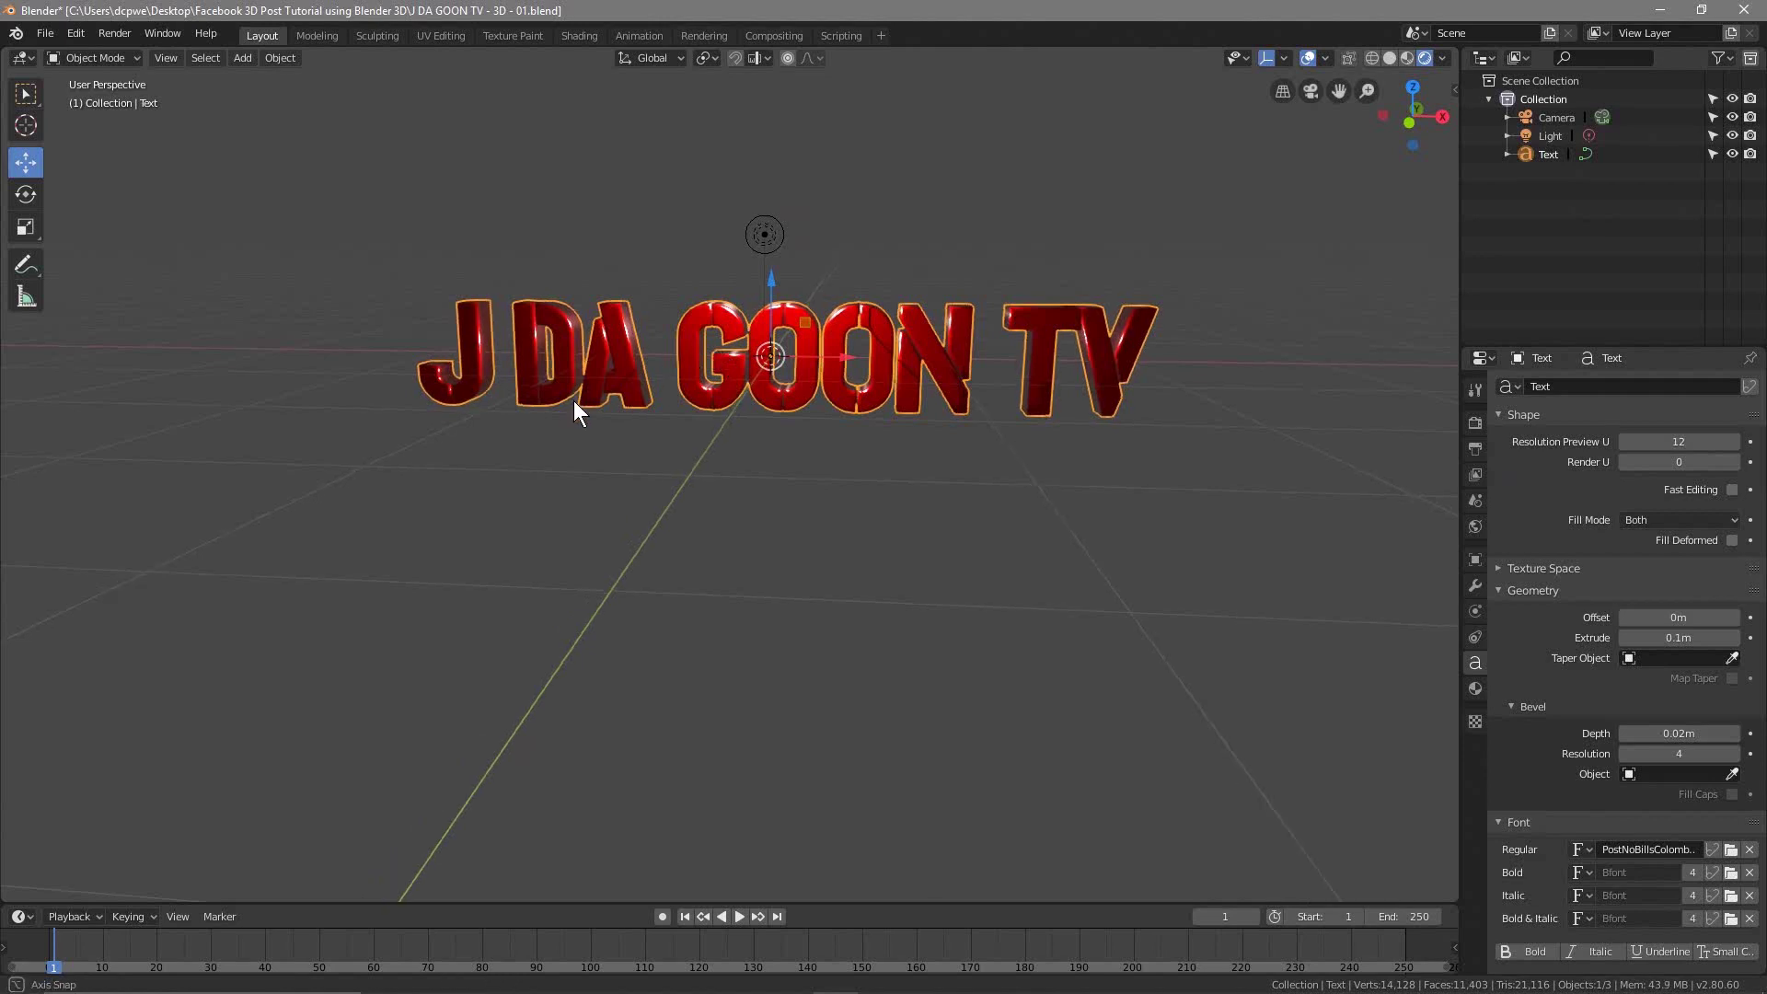
{"action": "middle_click_drag", "start_coordinate": [572, 401], "coordinate": [515, 350]}
{"action": "left_click", "coordinate": [46, 33]}
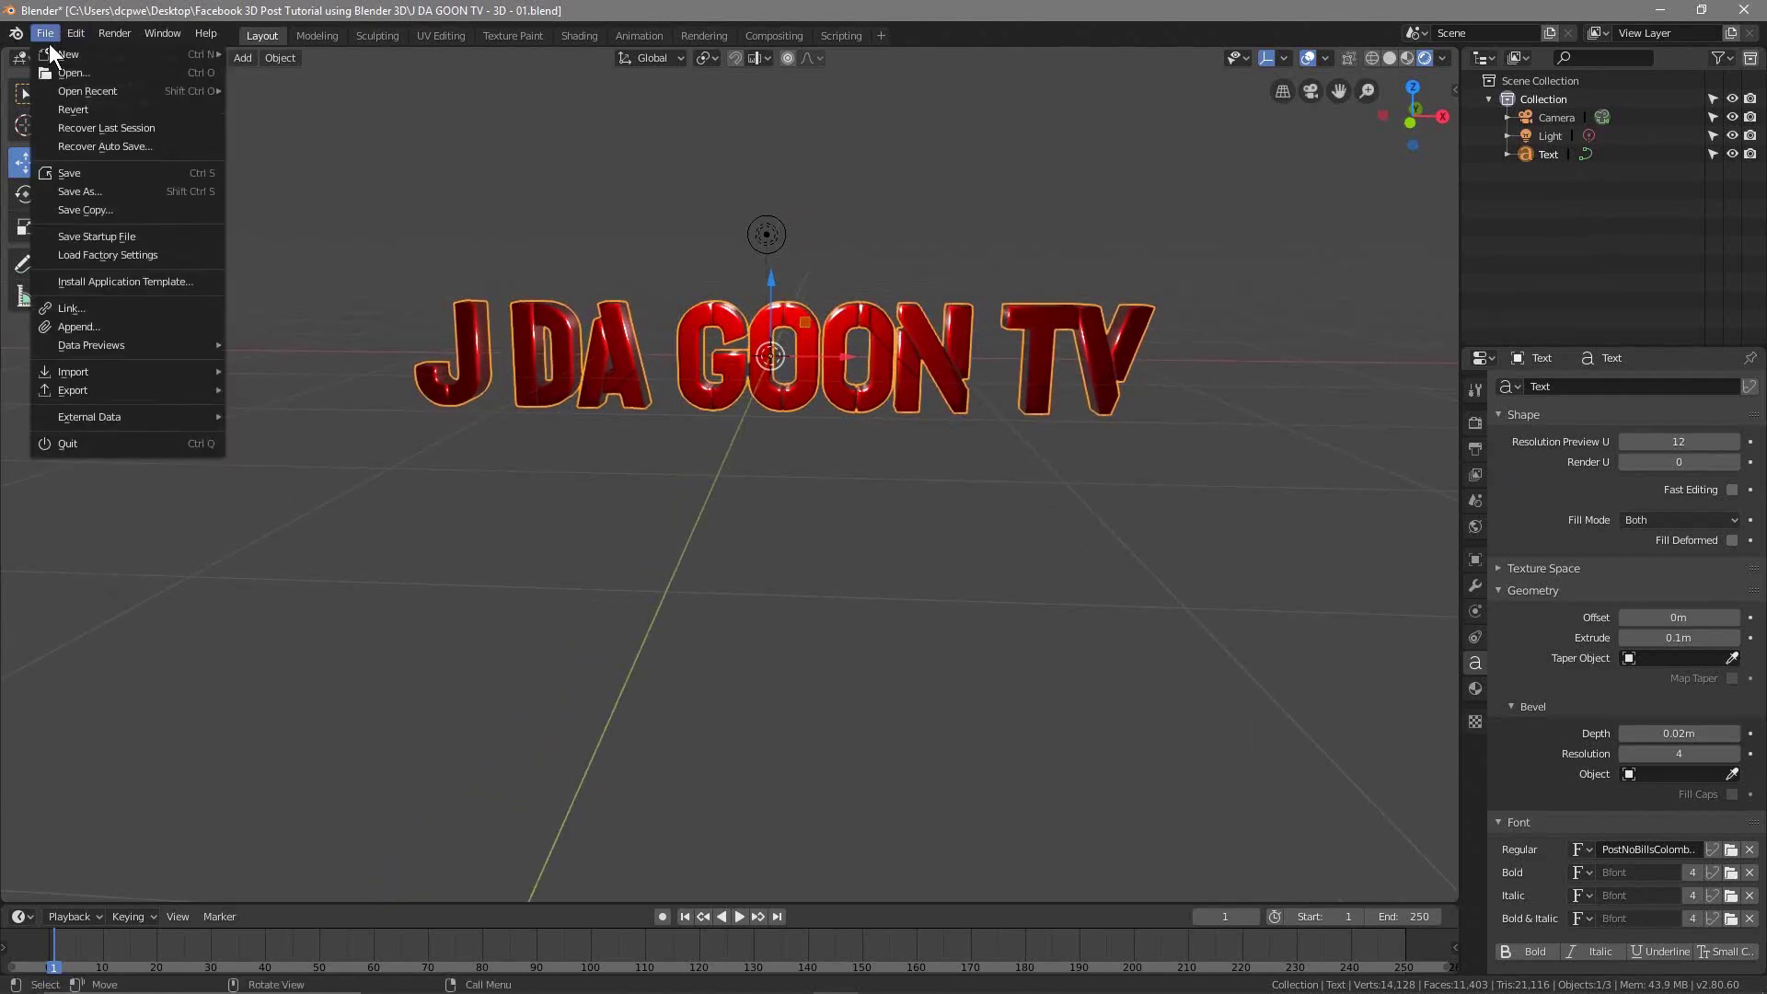
{"action": "left_click", "coordinate": [85, 174]}
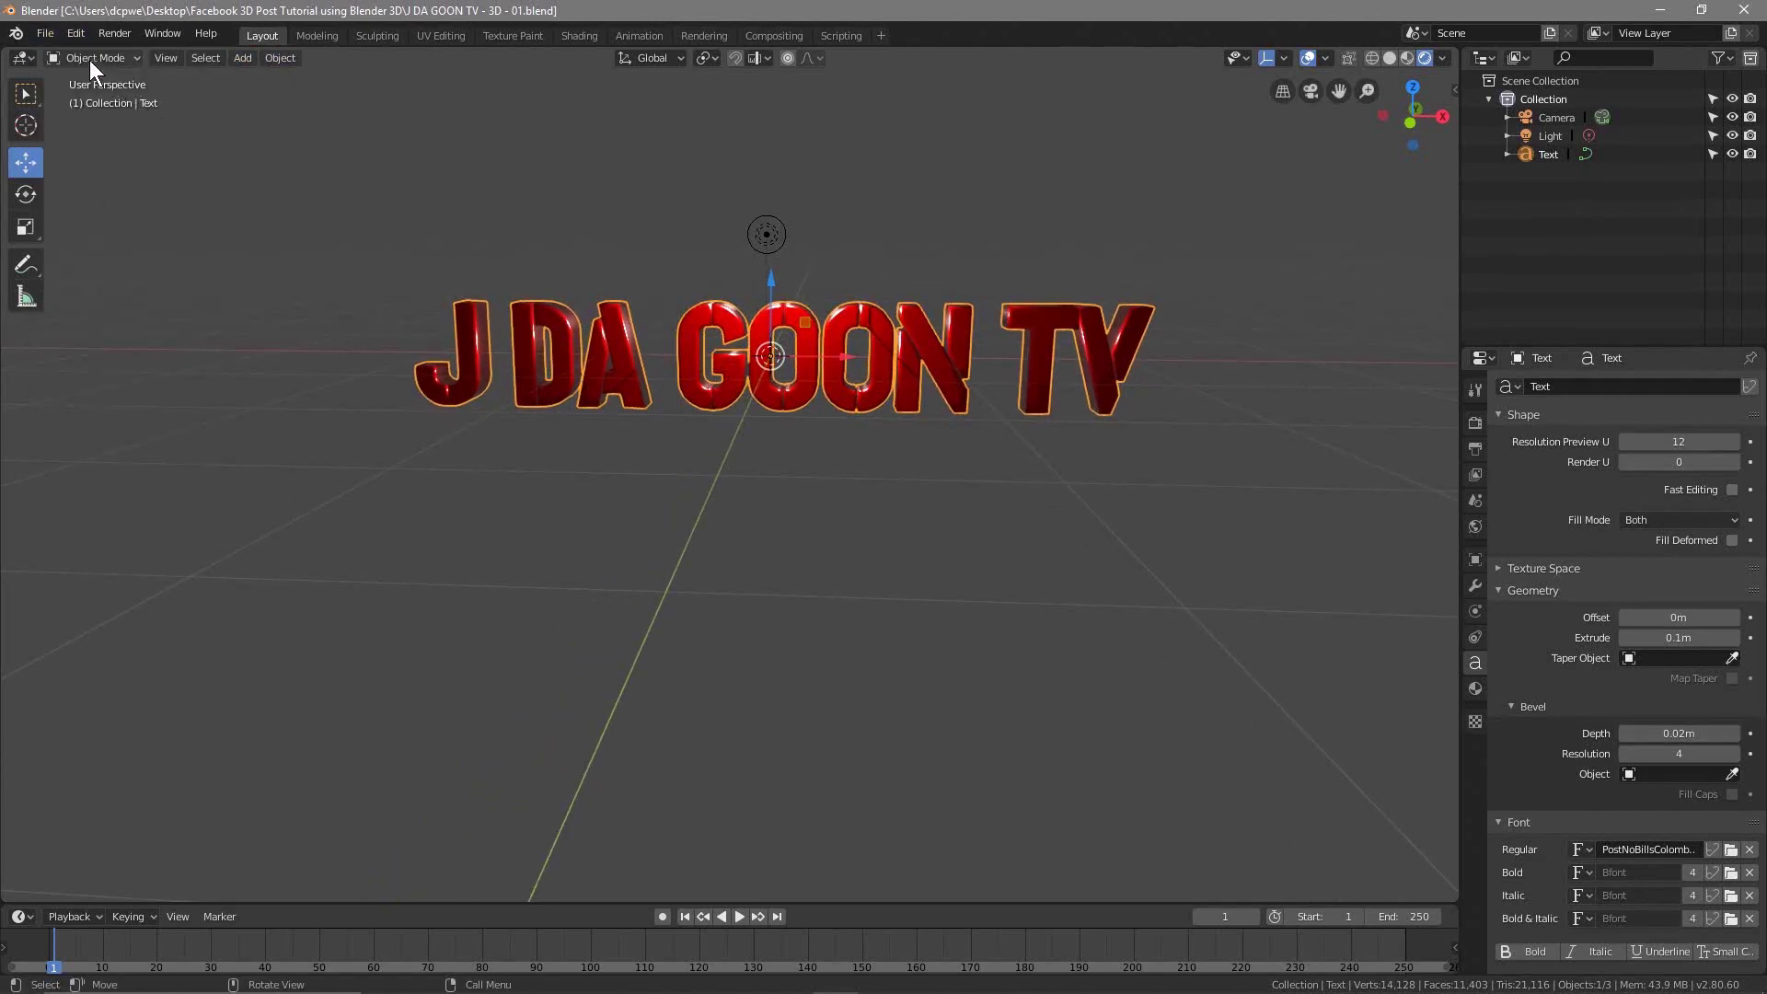
Step: Convert the text object to a mesh and save the file
{"action": "left_click", "coordinate": [281, 57]}
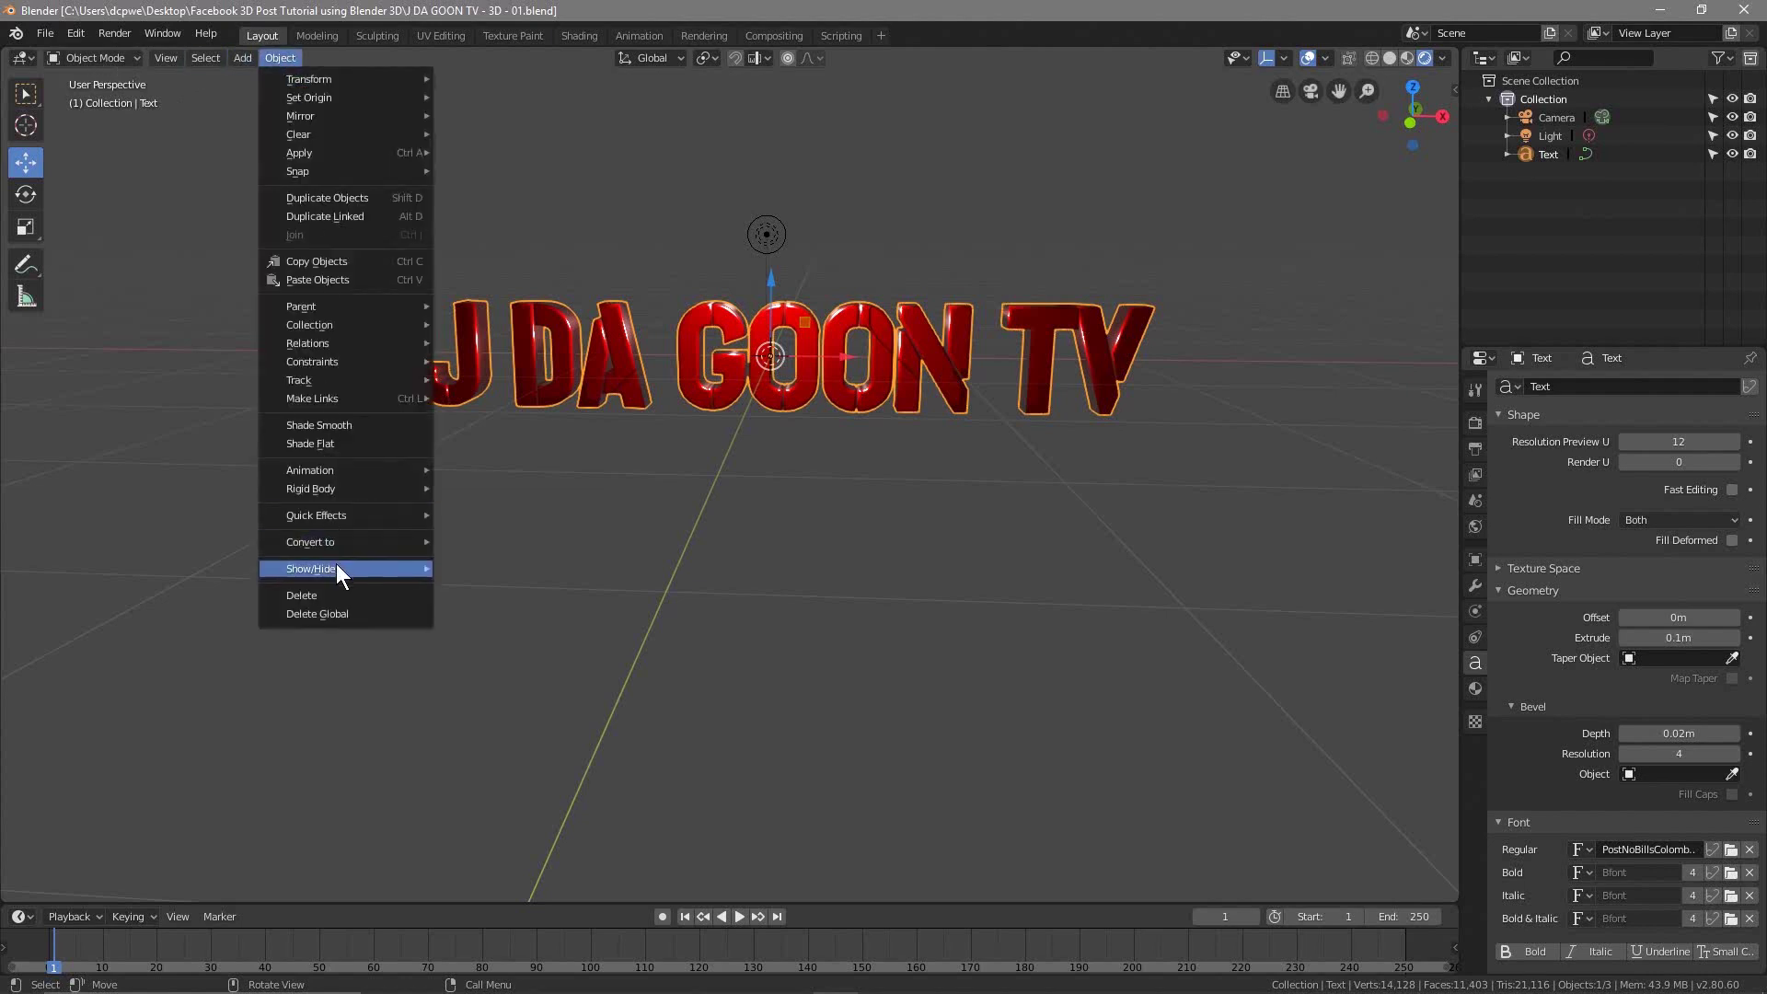
{"action": "mouse_move", "coordinate": [339, 545]}
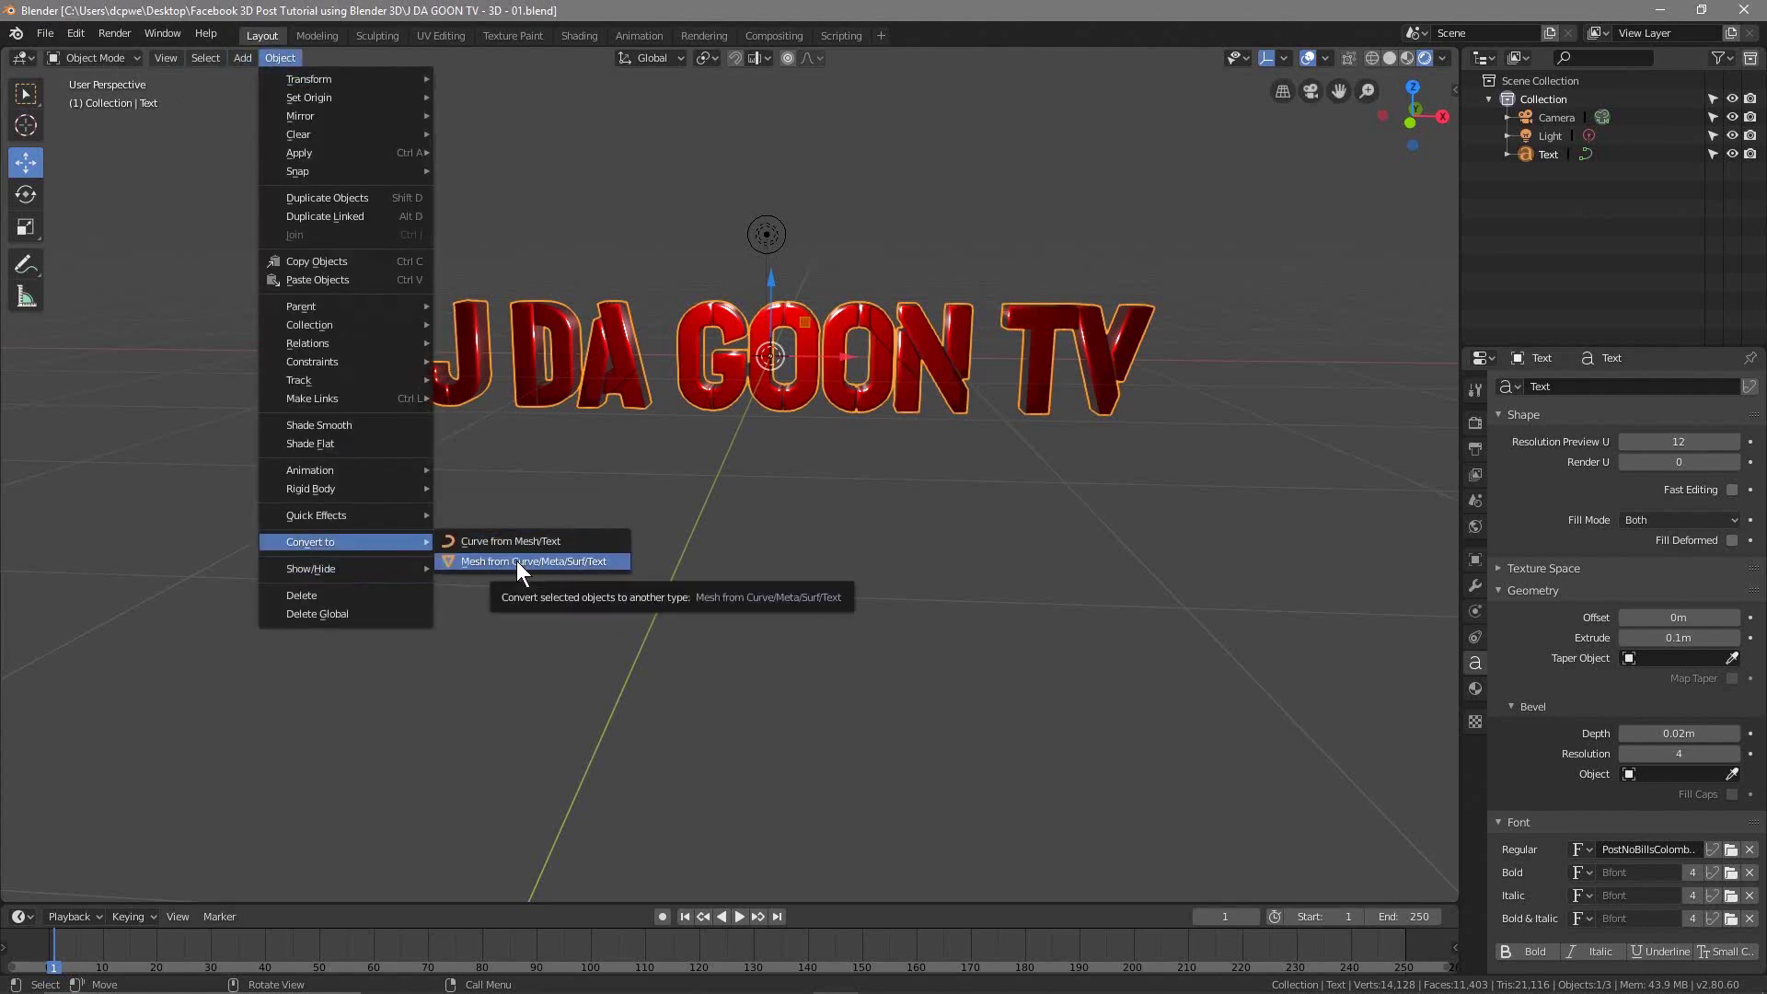
{"action": "left_click", "coordinate": [516, 561]}
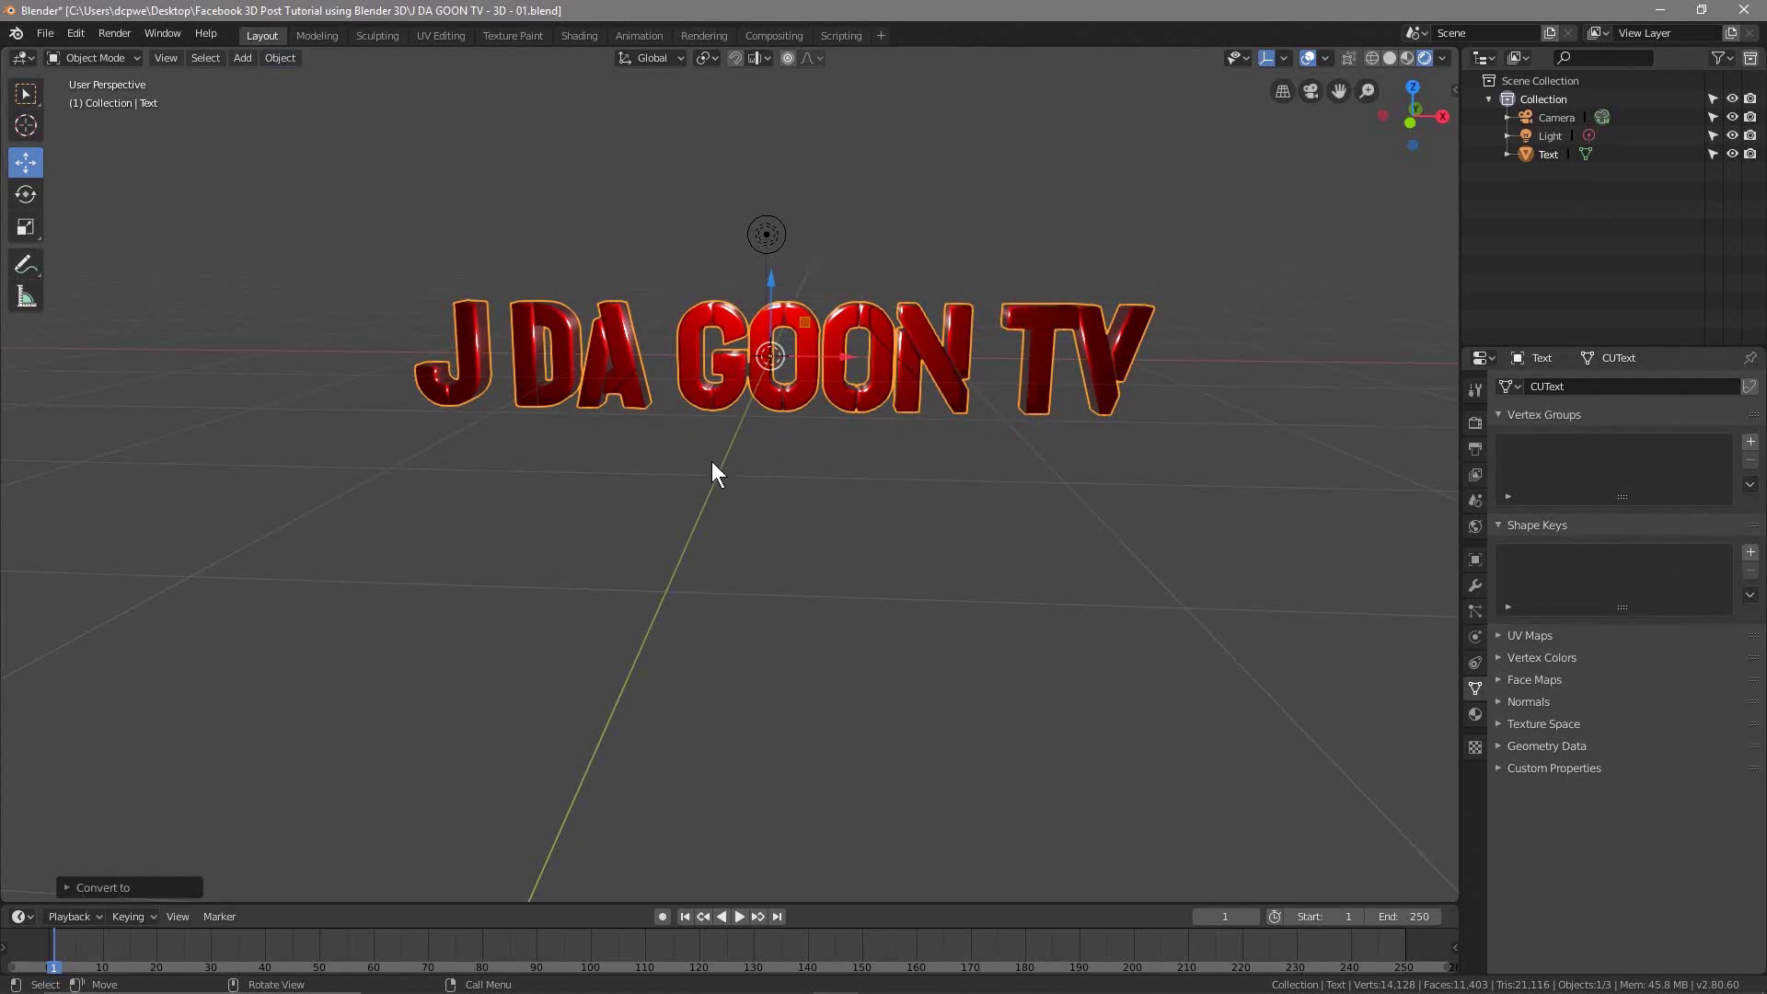
{"action": "middle_click_drag", "start_coordinate": [550, 409], "coordinate": [604, 441]}
{"action": "scroll", "coordinate": [709, 427], "scroll_direction": "up", "scroll_amount": 1}
{"action": "scroll", "coordinate": [709, 427], "scroll_direction": "down", "scroll_amount": 1}
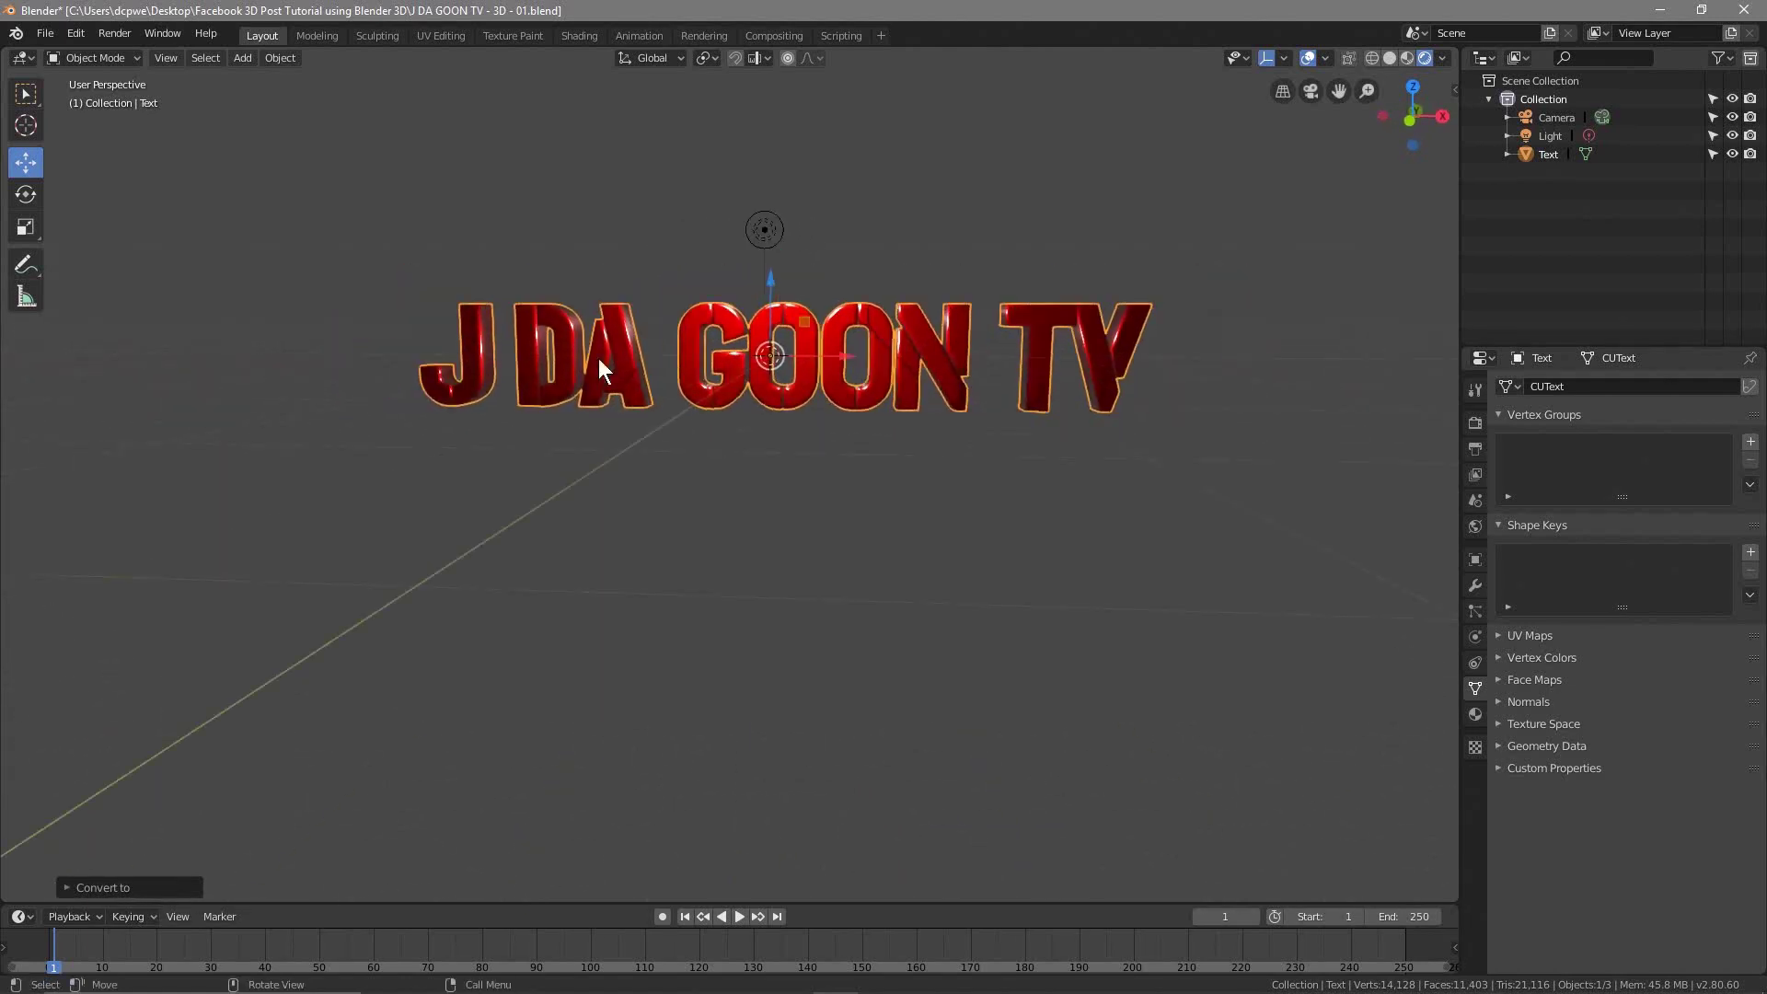
{"action": "left_click", "coordinate": [42, 41]}
{"action": "left_click", "coordinate": [76, 171]}
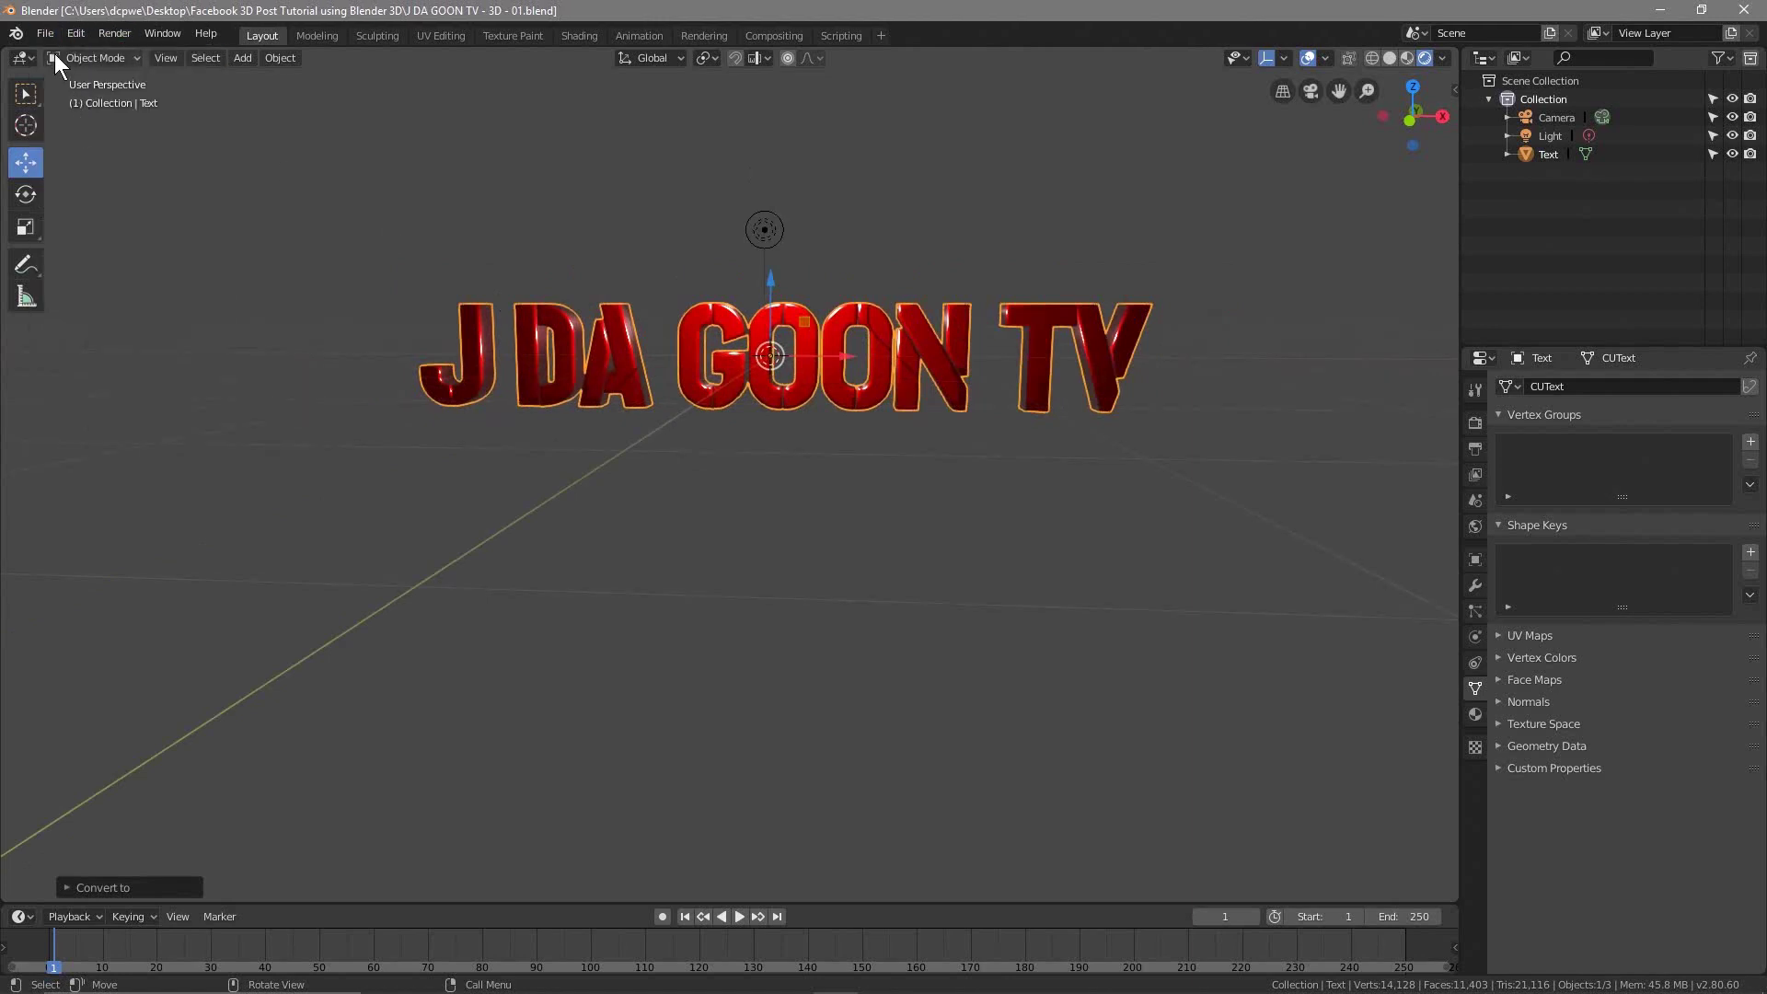
Step: Check in the Import-Export add-ons that the glTF 2.0 format is enabled, and save the preferences
{"action": "left_click", "coordinate": [81, 58]}
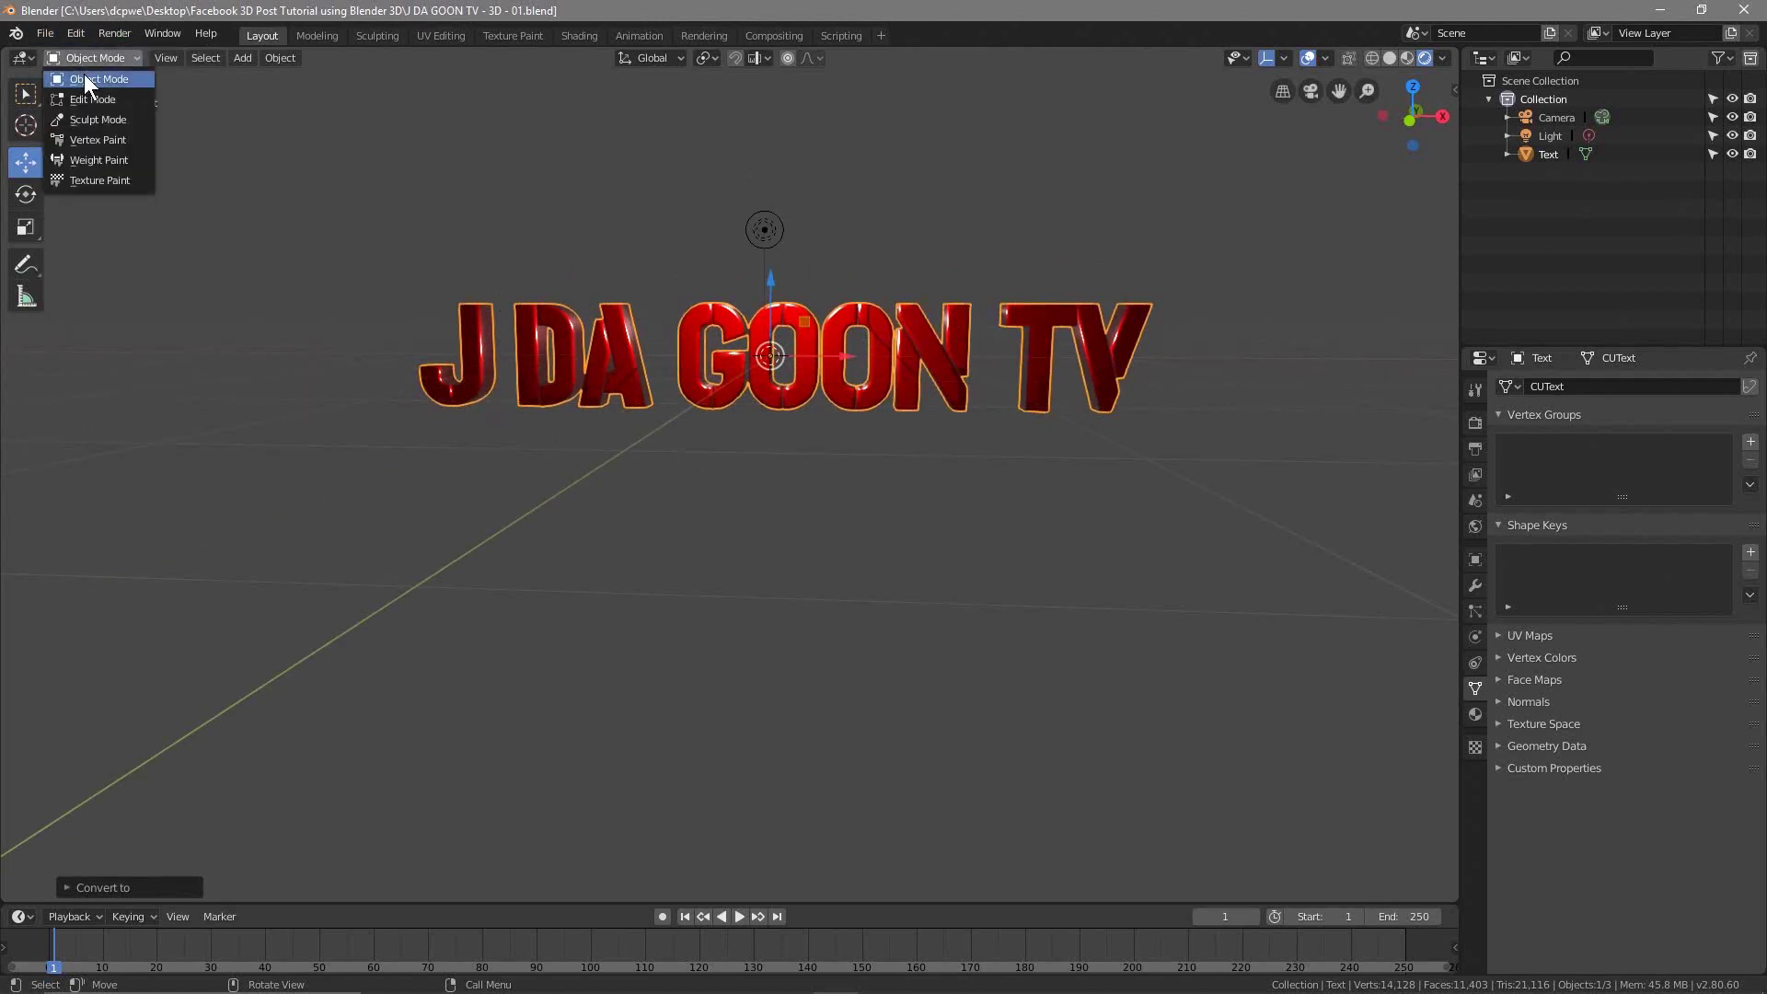
{"action": "left_click", "coordinate": [76, 33]}
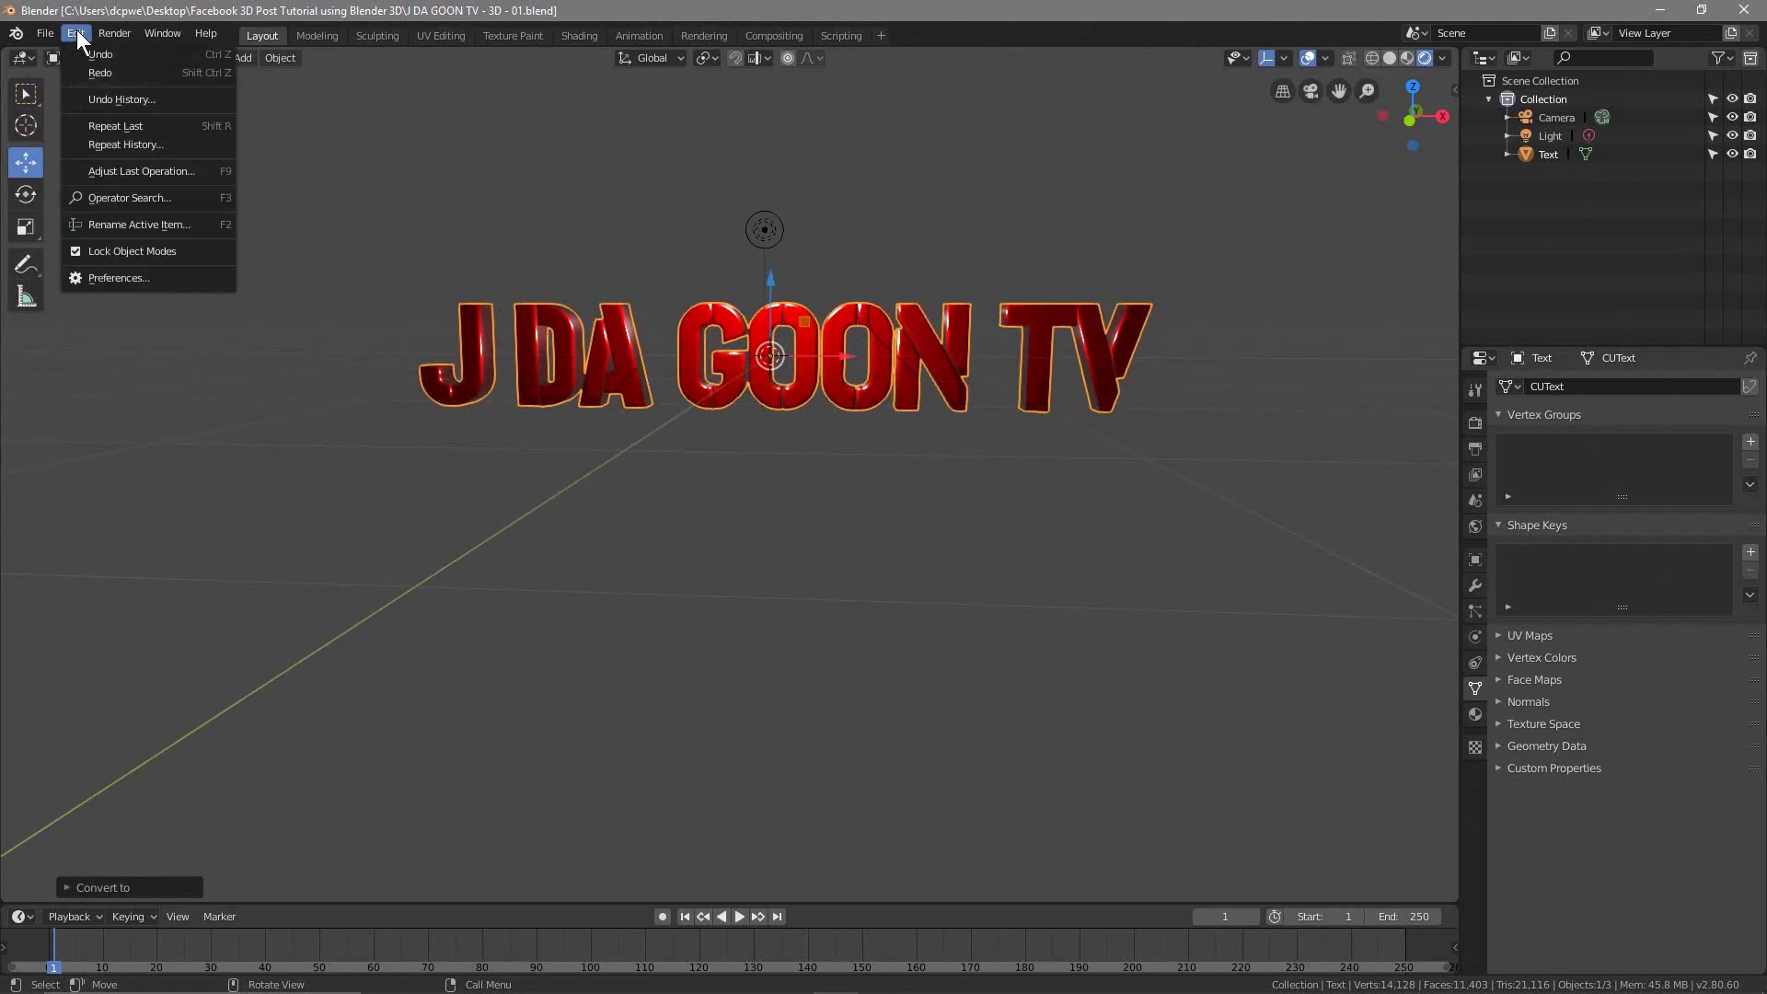
{"action": "left_click", "coordinate": [138, 277]}
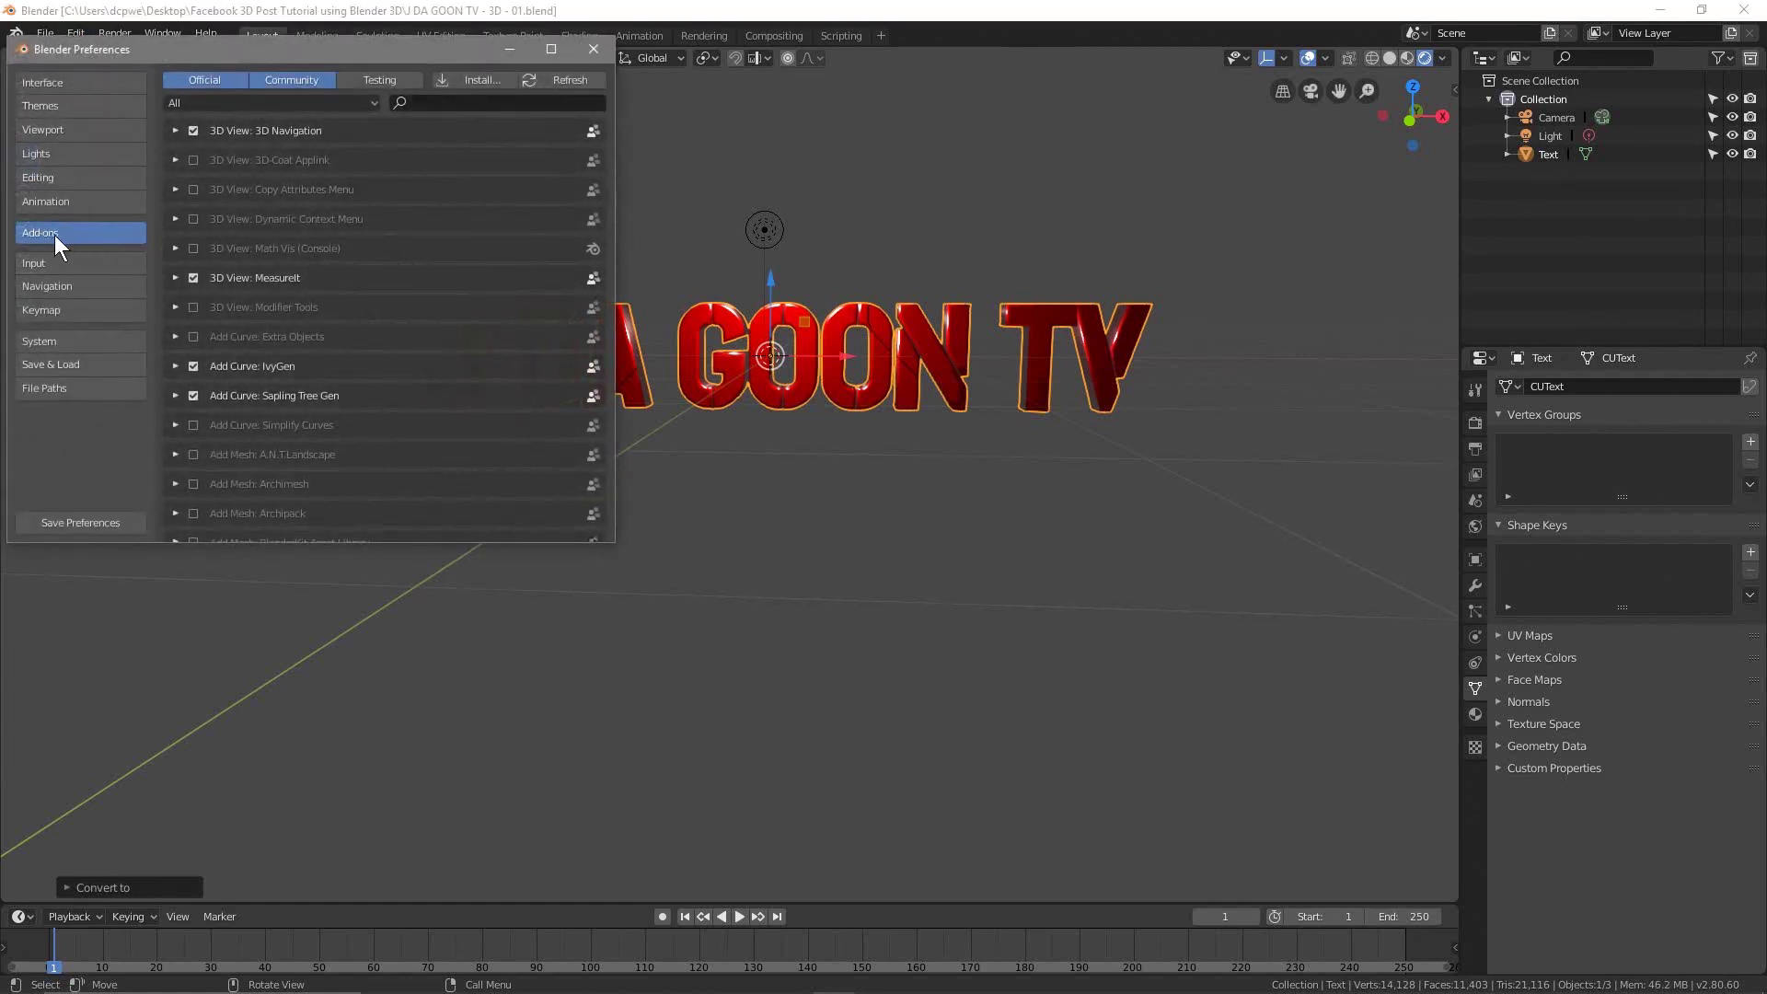
{"action": "left_click", "coordinate": [208, 104]}
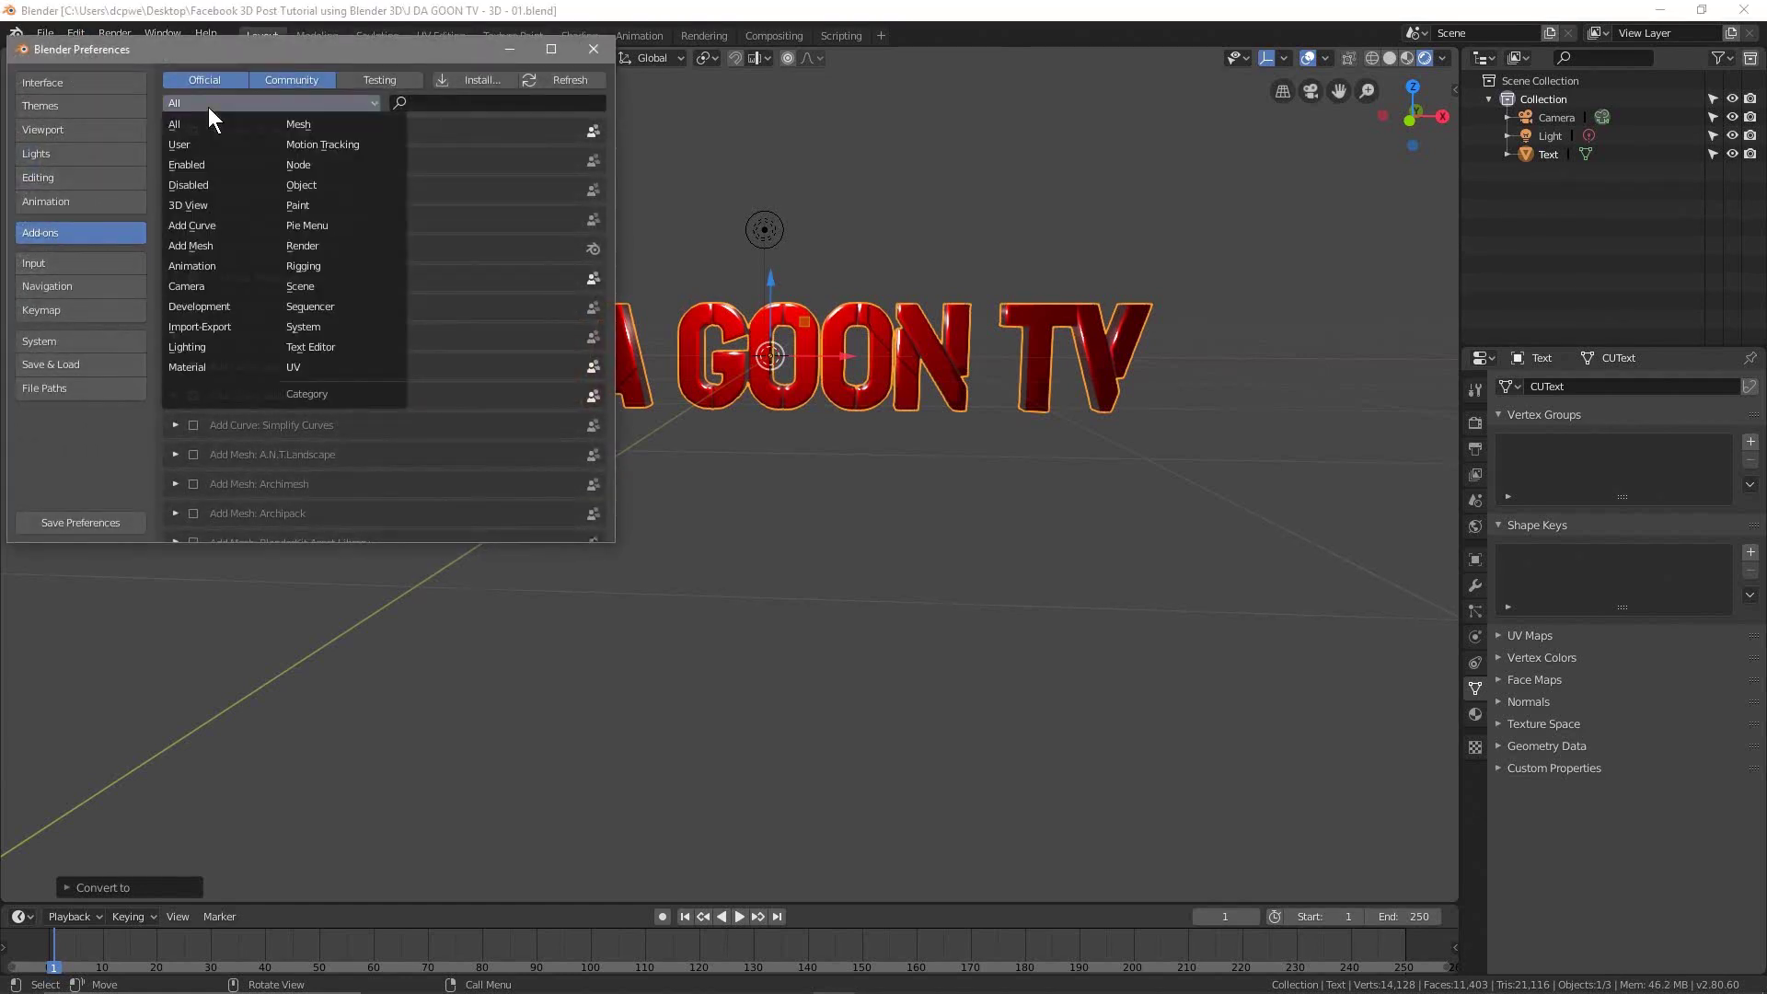
{"action": "left_click", "coordinate": [219, 327]}
{"action": "scroll", "coordinate": [370, 446], "scroll_direction": "down", "scroll_amount": 2}
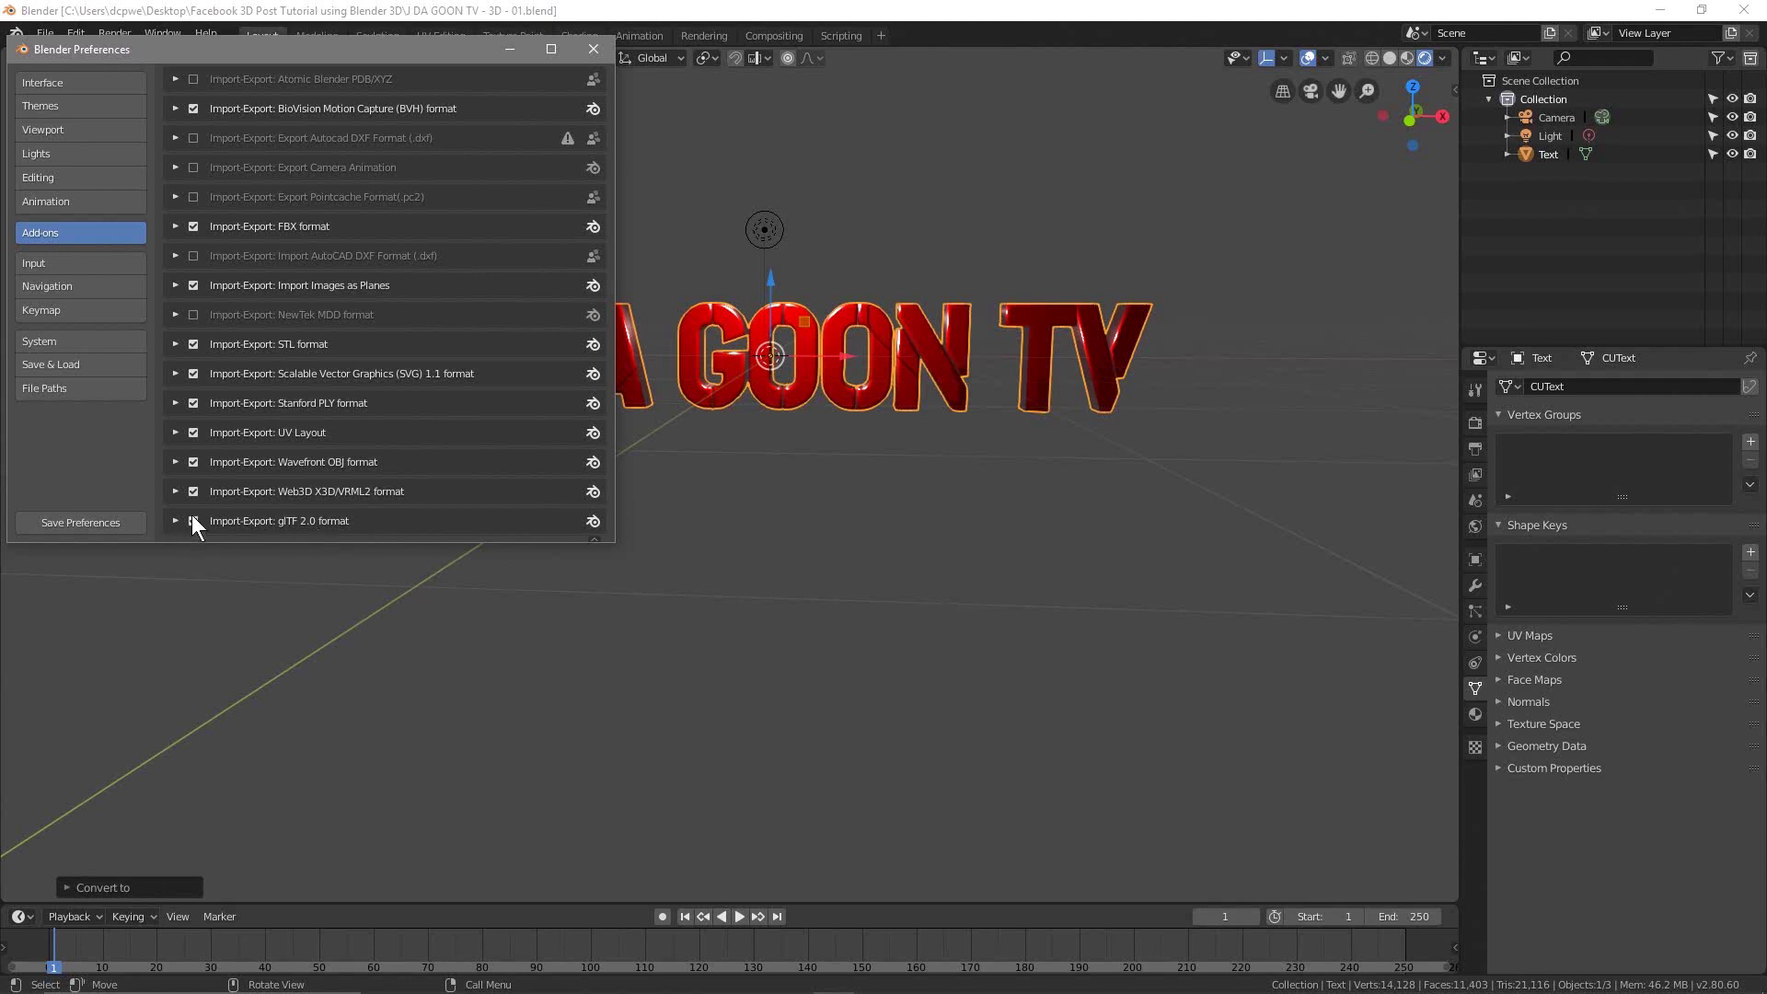
{"action": "left_click", "coordinate": [95, 523]}
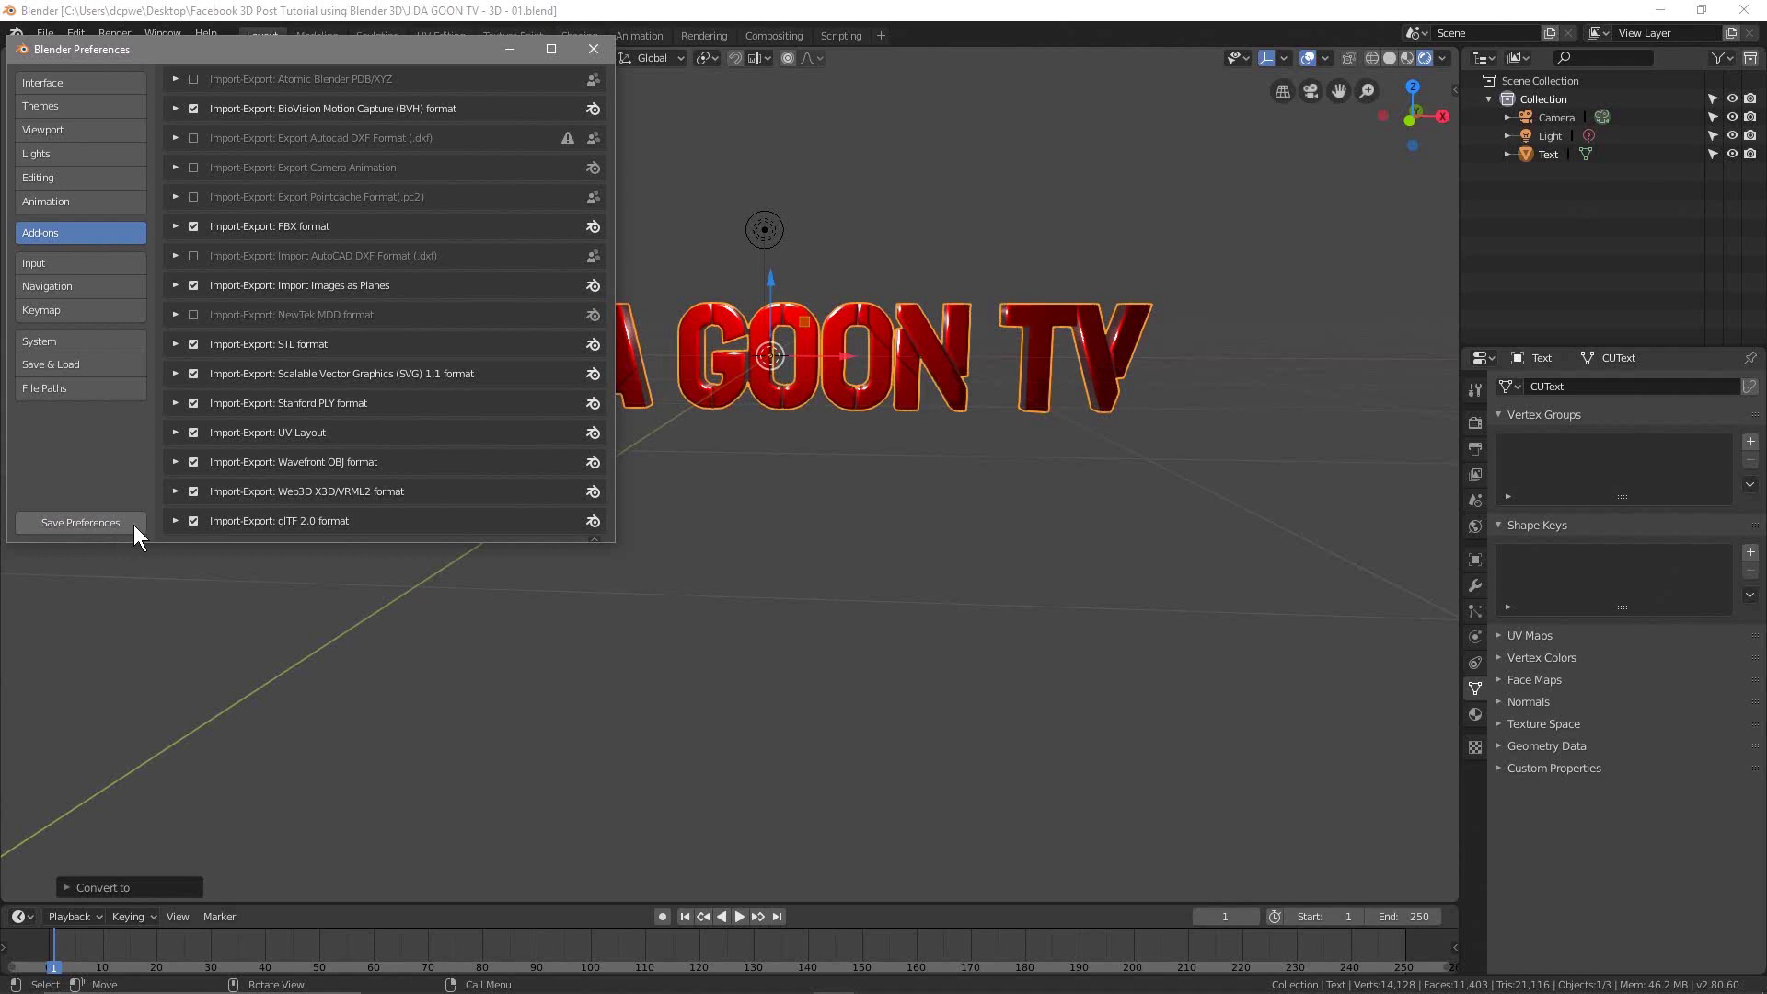
{"action": "left_click", "coordinate": [593, 49]}
Step: Save the file and export the scene as glTF Binary (.glb) named J DA GOON TV - 3D - 01 in the project folder
{"action": "left_click", "coordinate": [36, 33]}
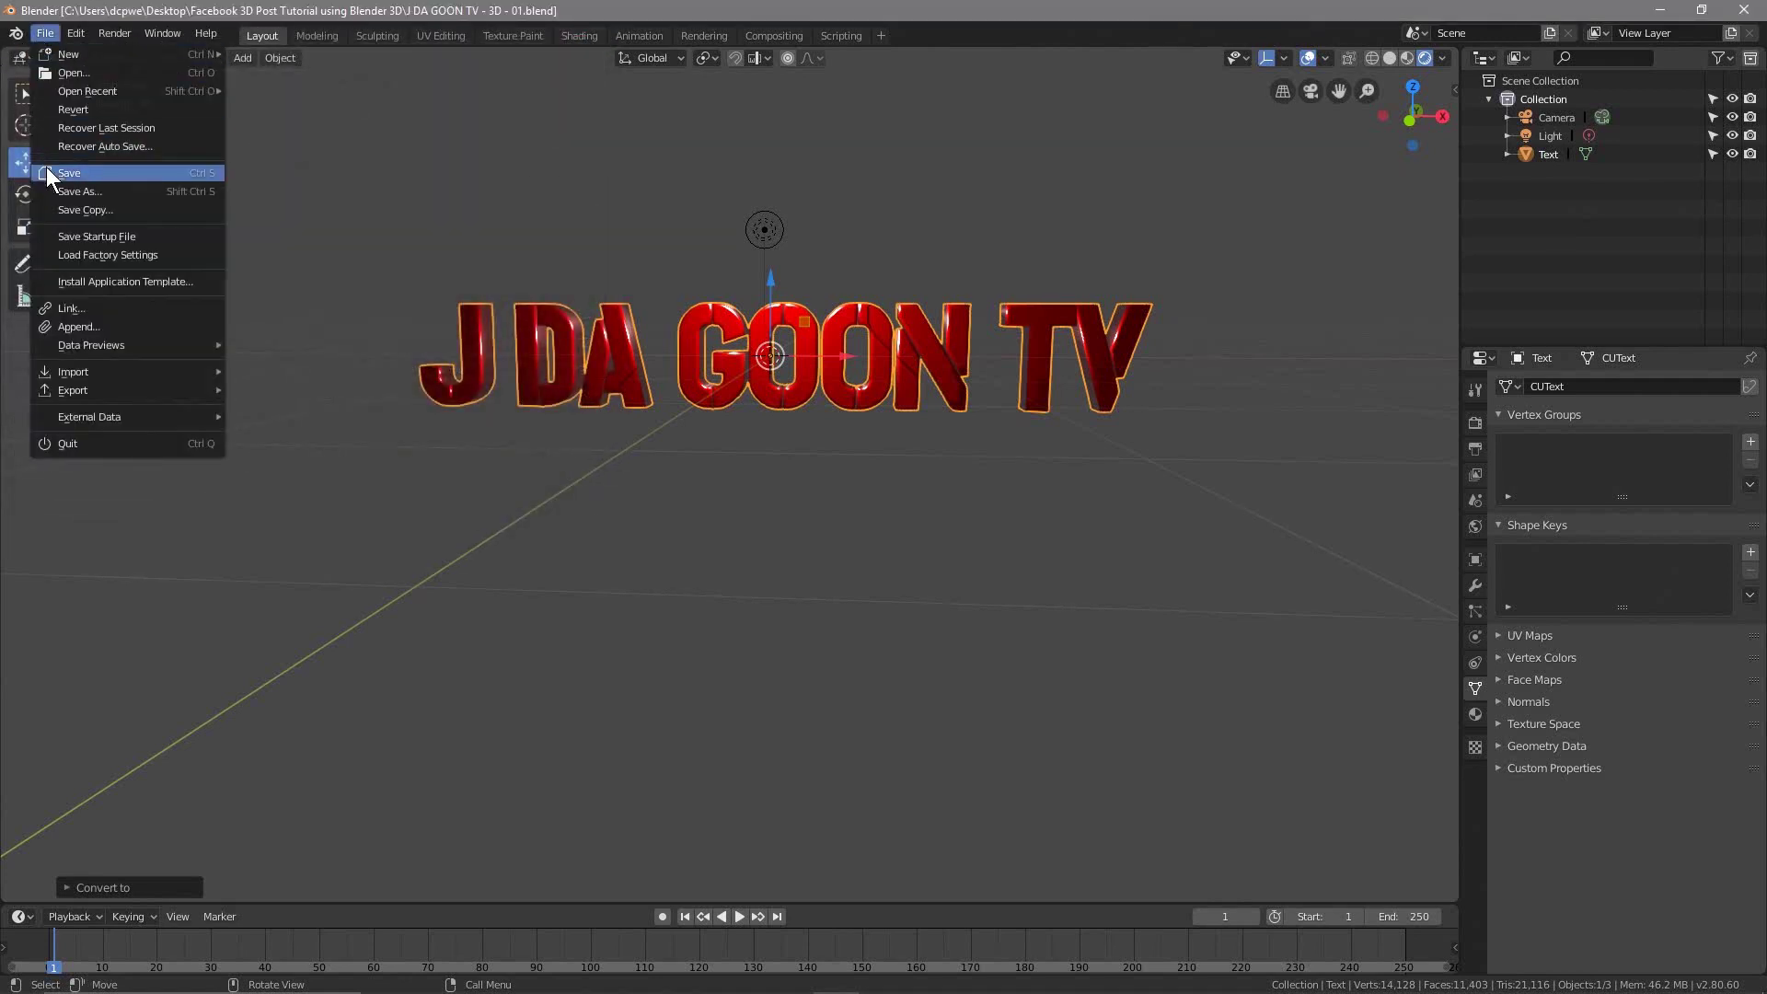
{"action": "left_click", "coordinate": [46, 169]}
{"action": "left_click", "coordinate": [37, 31]}
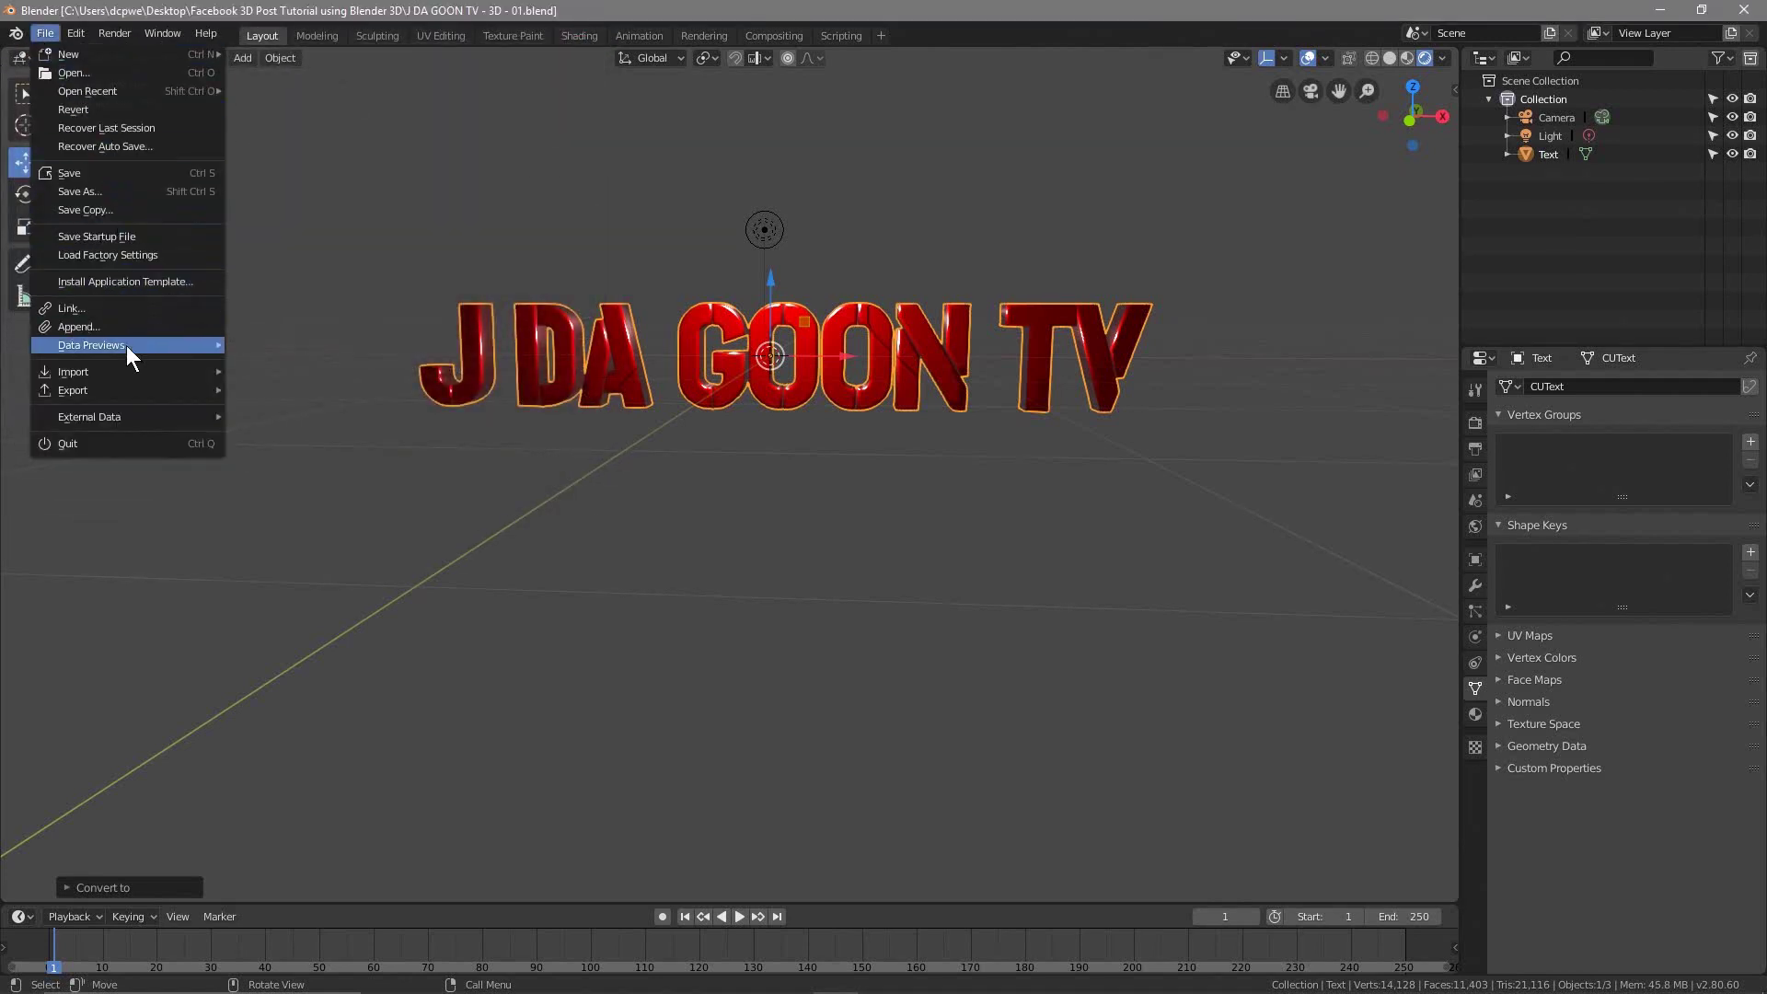
{"action": "mouse_move", "coordinate": [127, 390]}
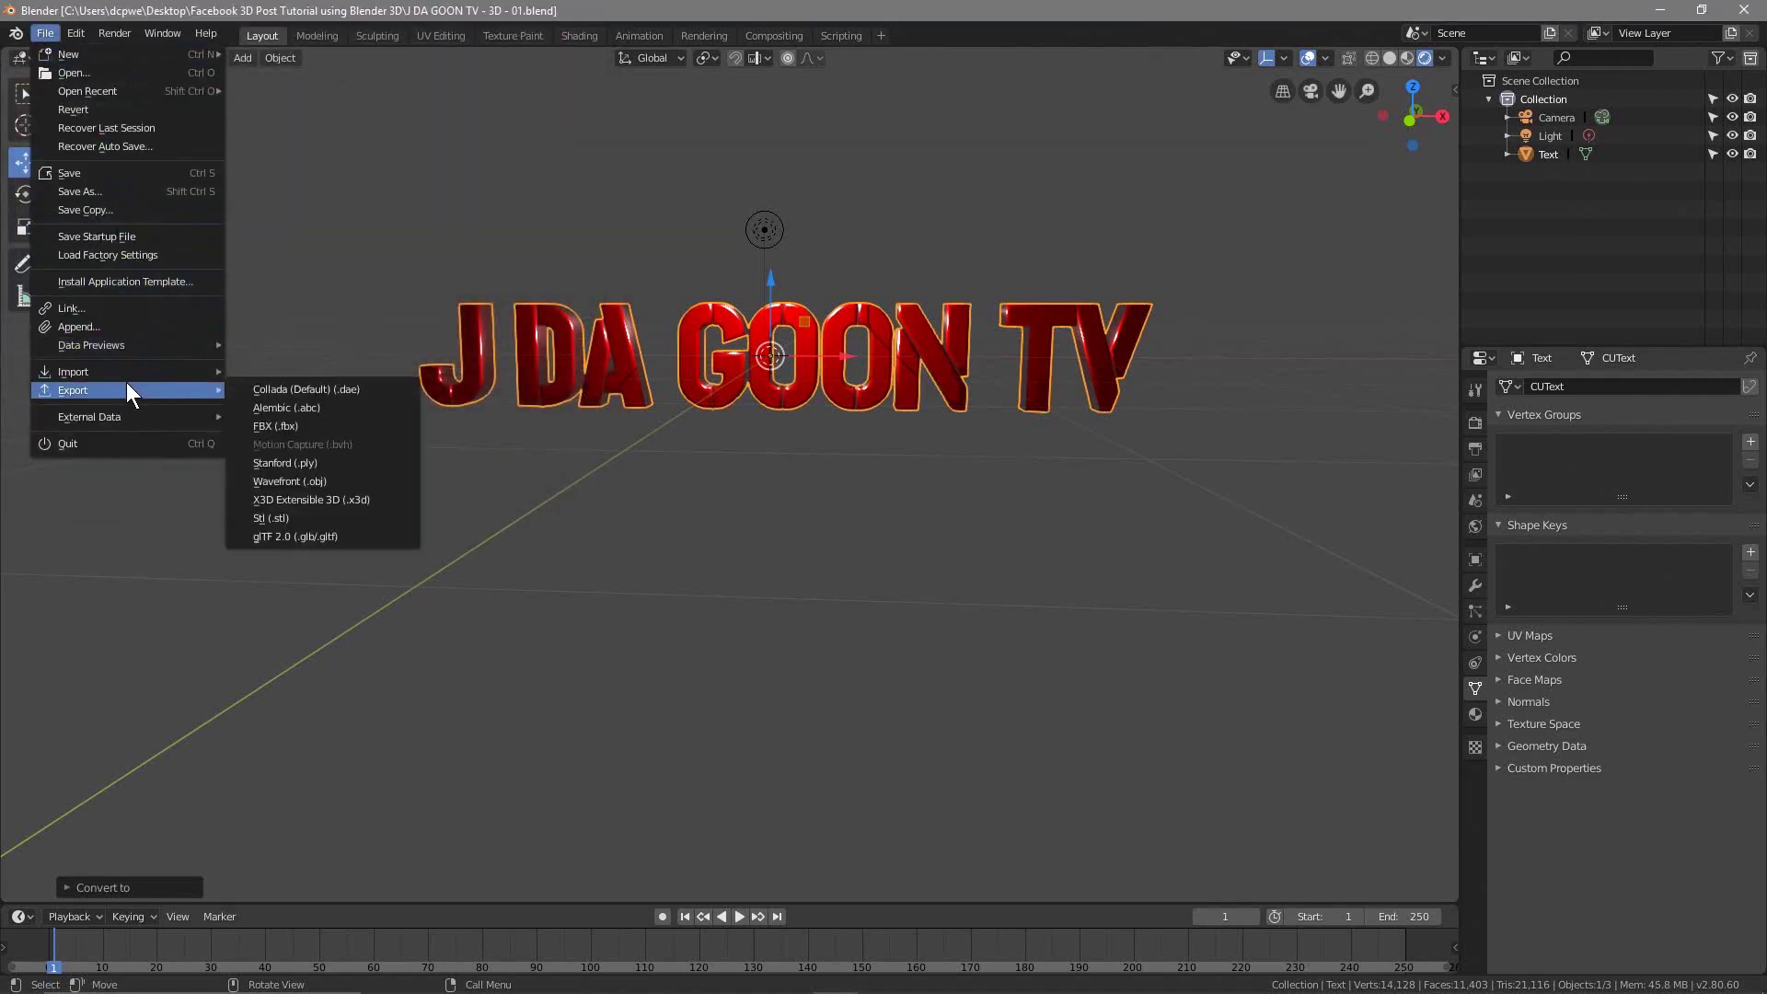
{"action": "left_click", "coordinate": [285, 538]}
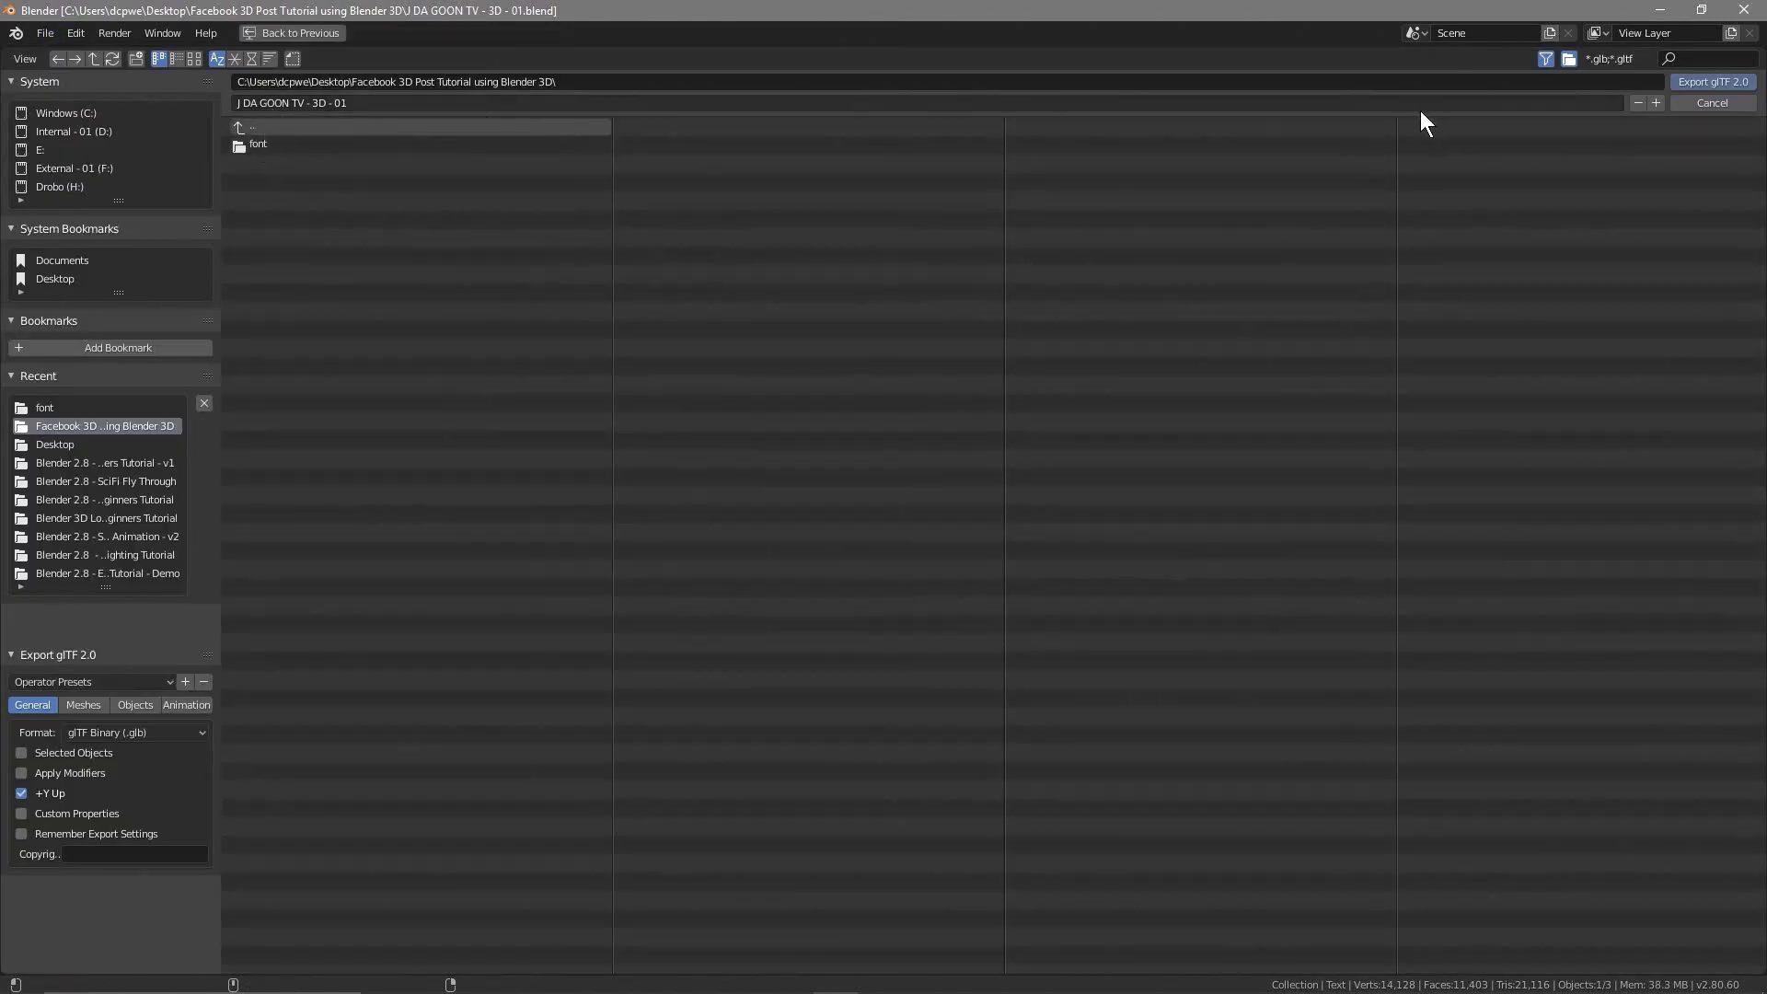
{"action": "left_click", "coordinate": [1692, 81]}
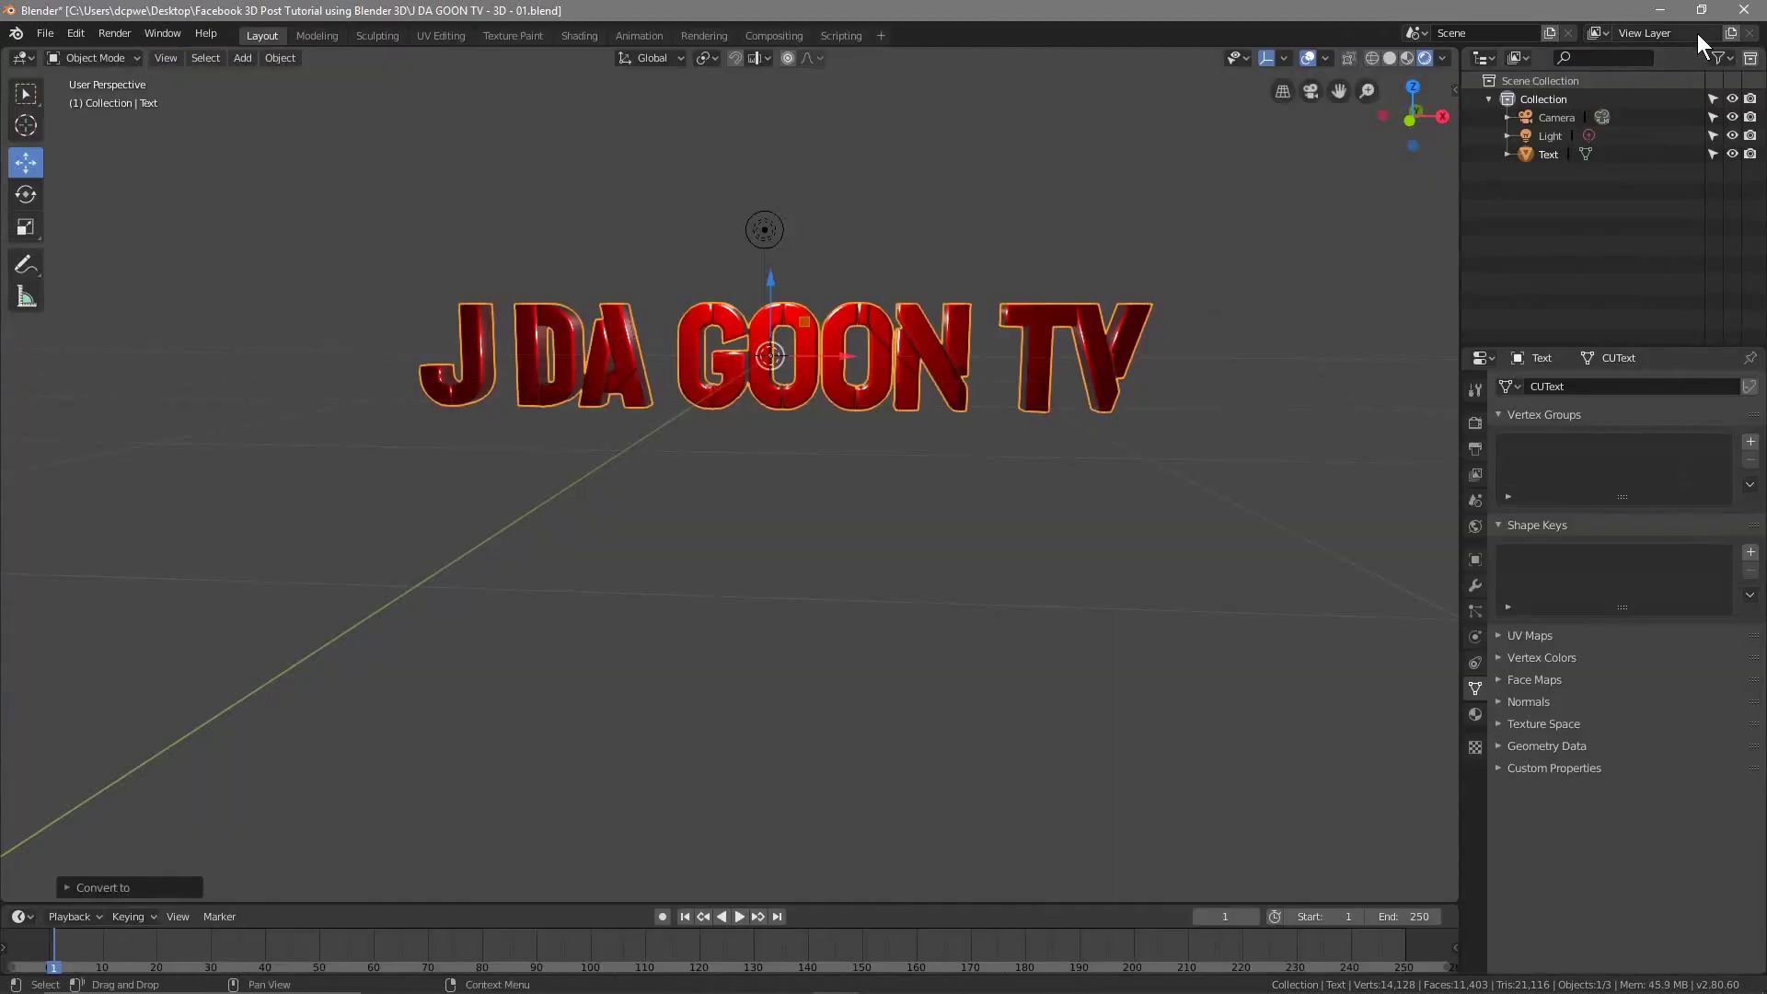
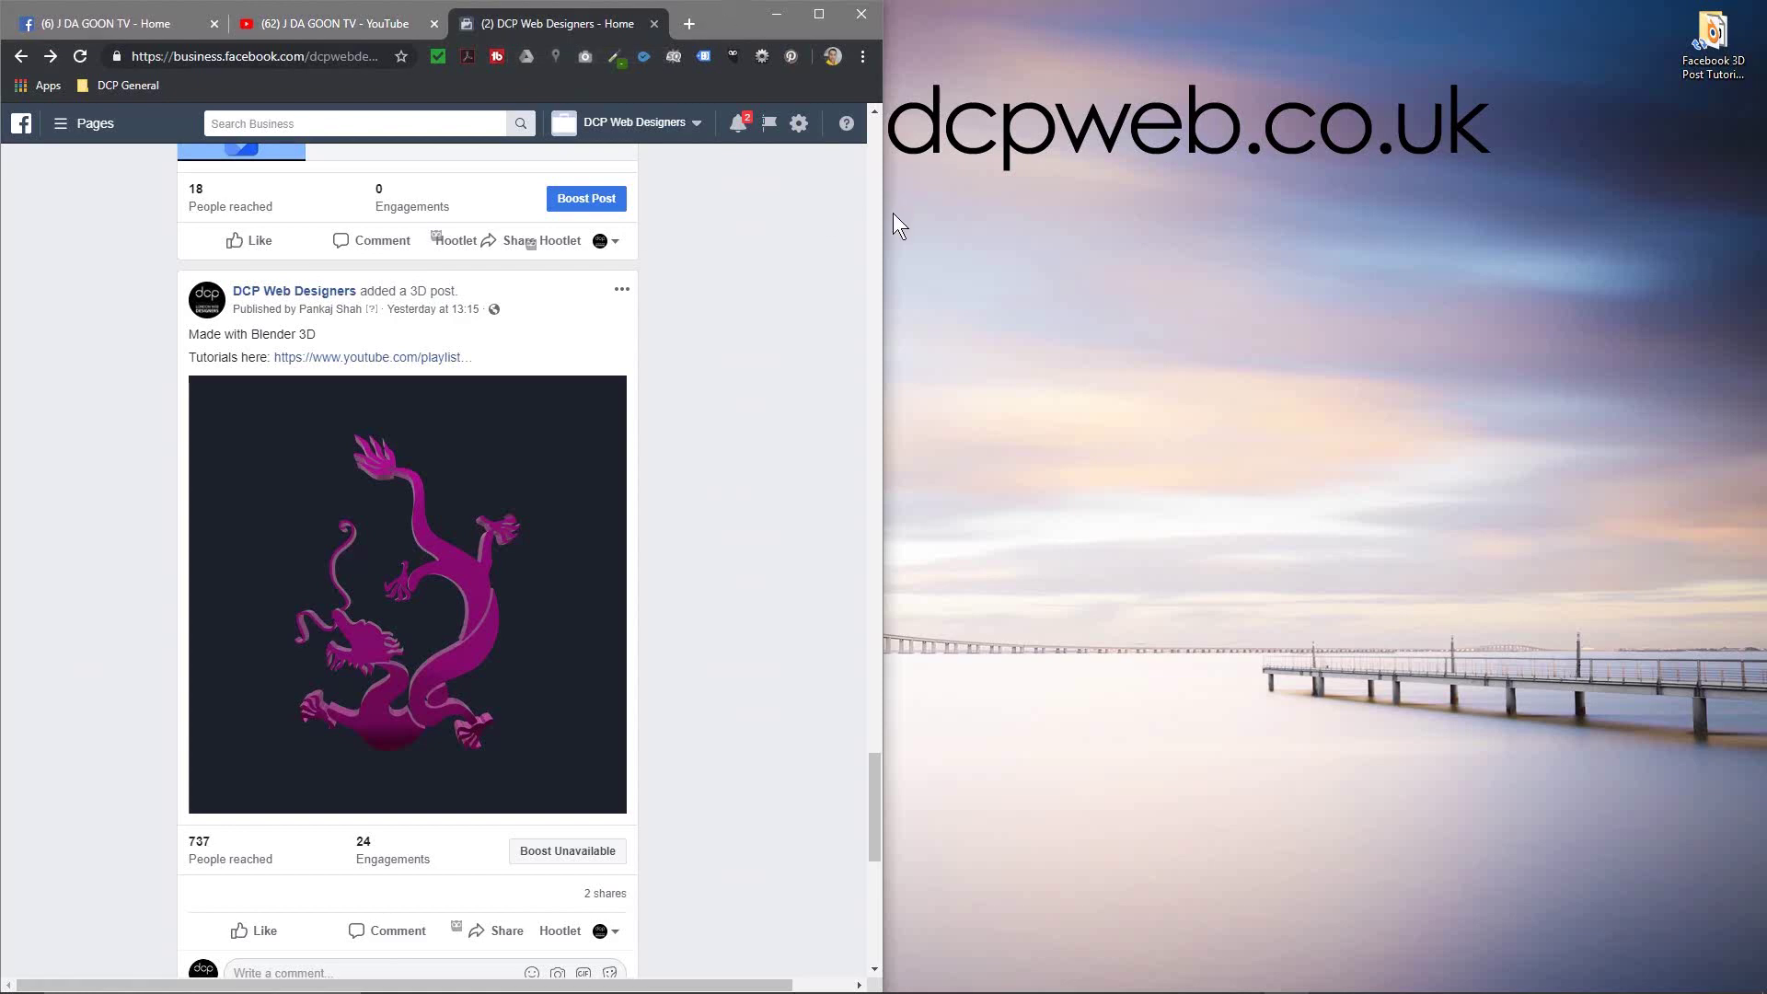
Step: Widen the browser window and copy the J DA GOON TV channel's URL from its YouTube page
{"action": "left_click_drag", "start_coordinate": [887, 239], "coordinate": [1224, 238]}
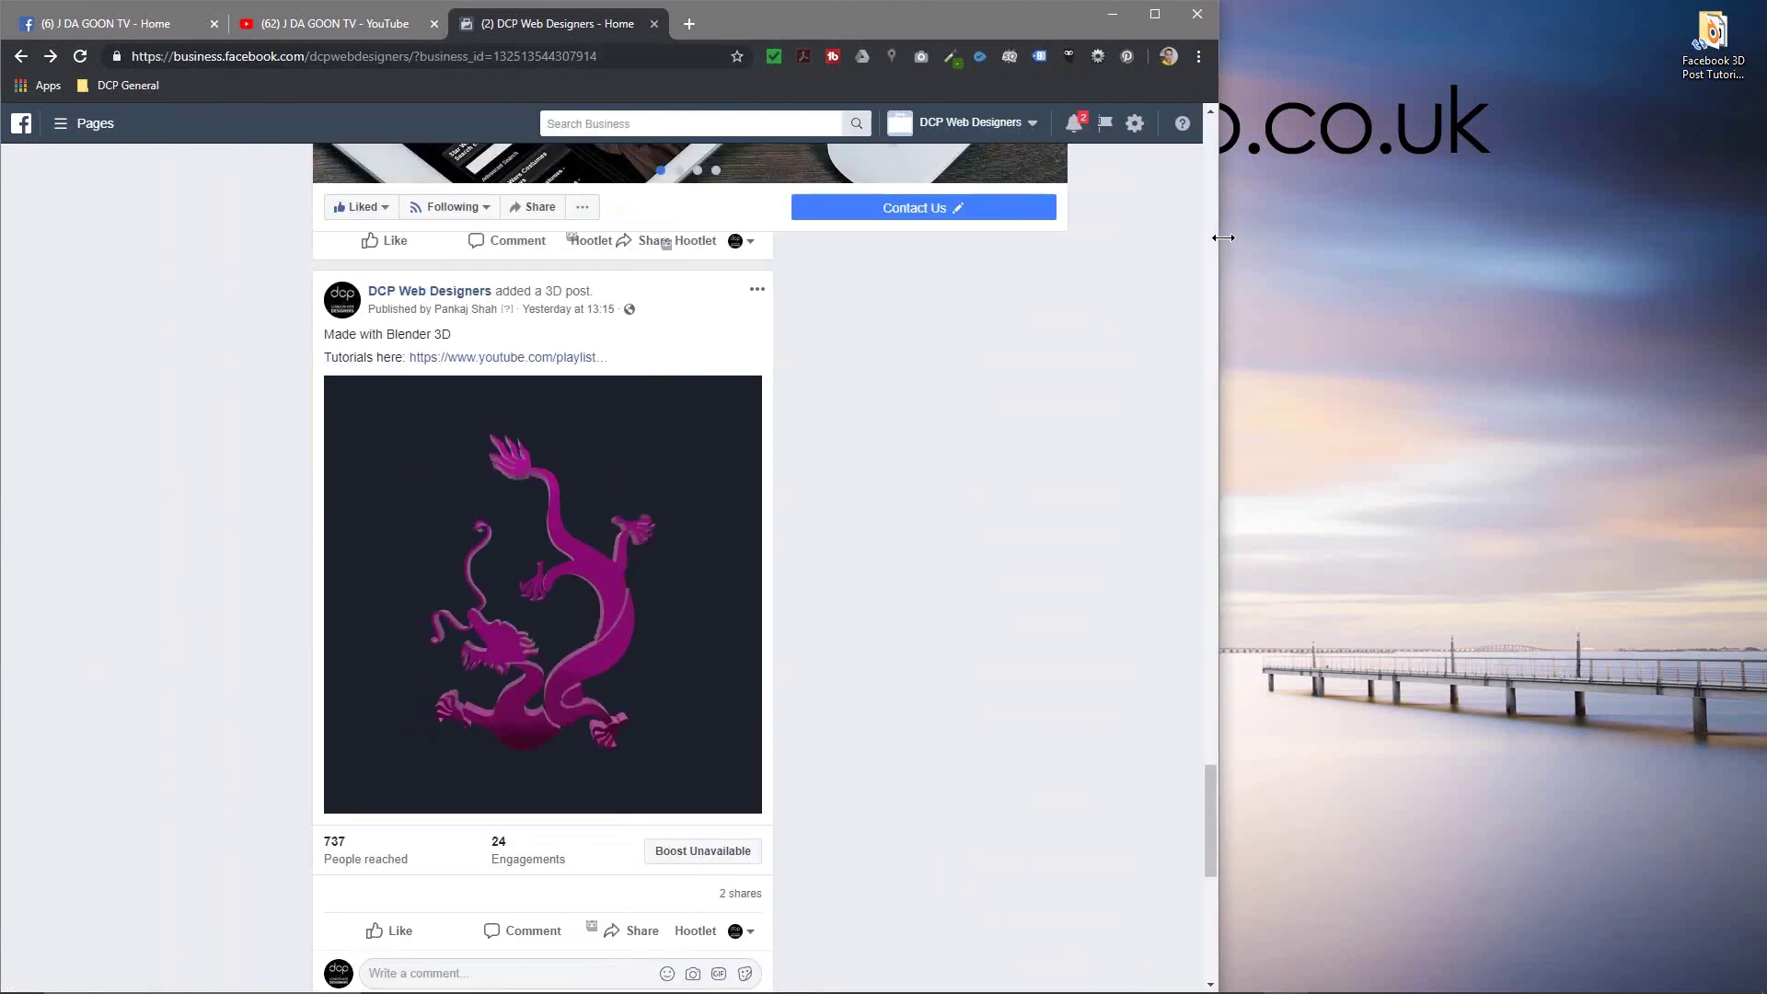
{"action": "scroll", "coordinate": [584, 438], "scroll_direction": "up", "scroll_amount": 20}
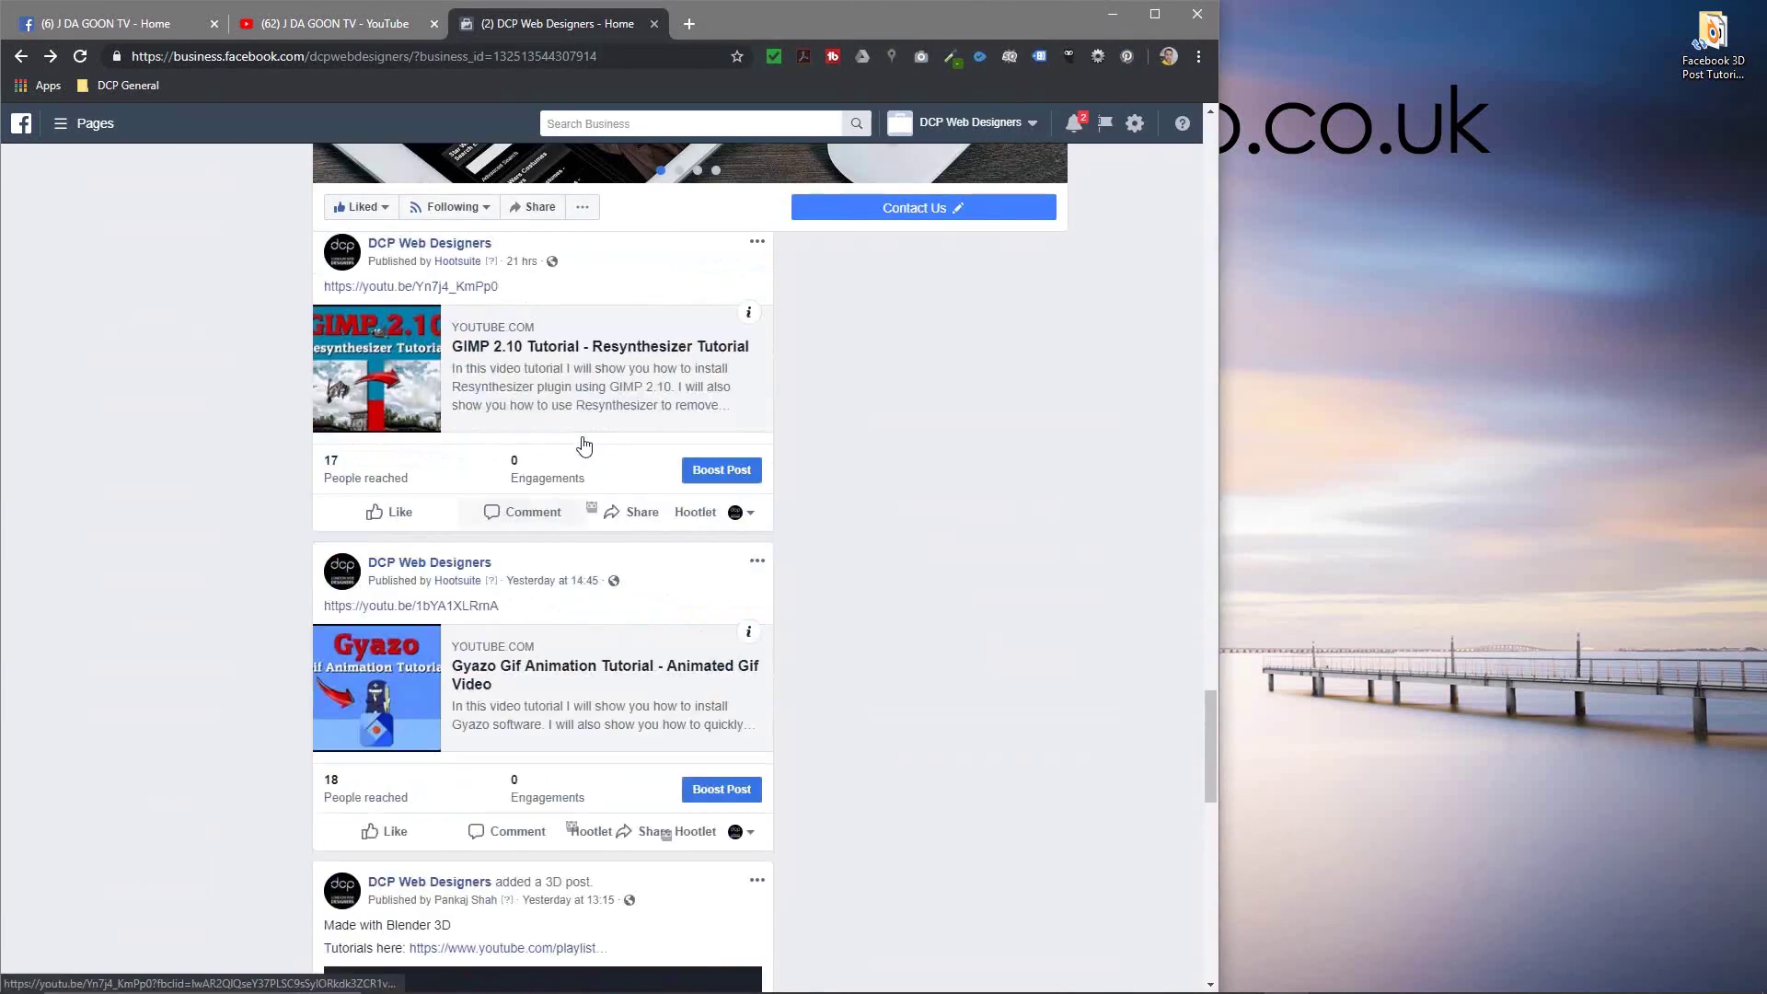
{"action": "scroll", "coordinate": [501, 528], "scroll_direction": "up", "scroll_amount": 15}
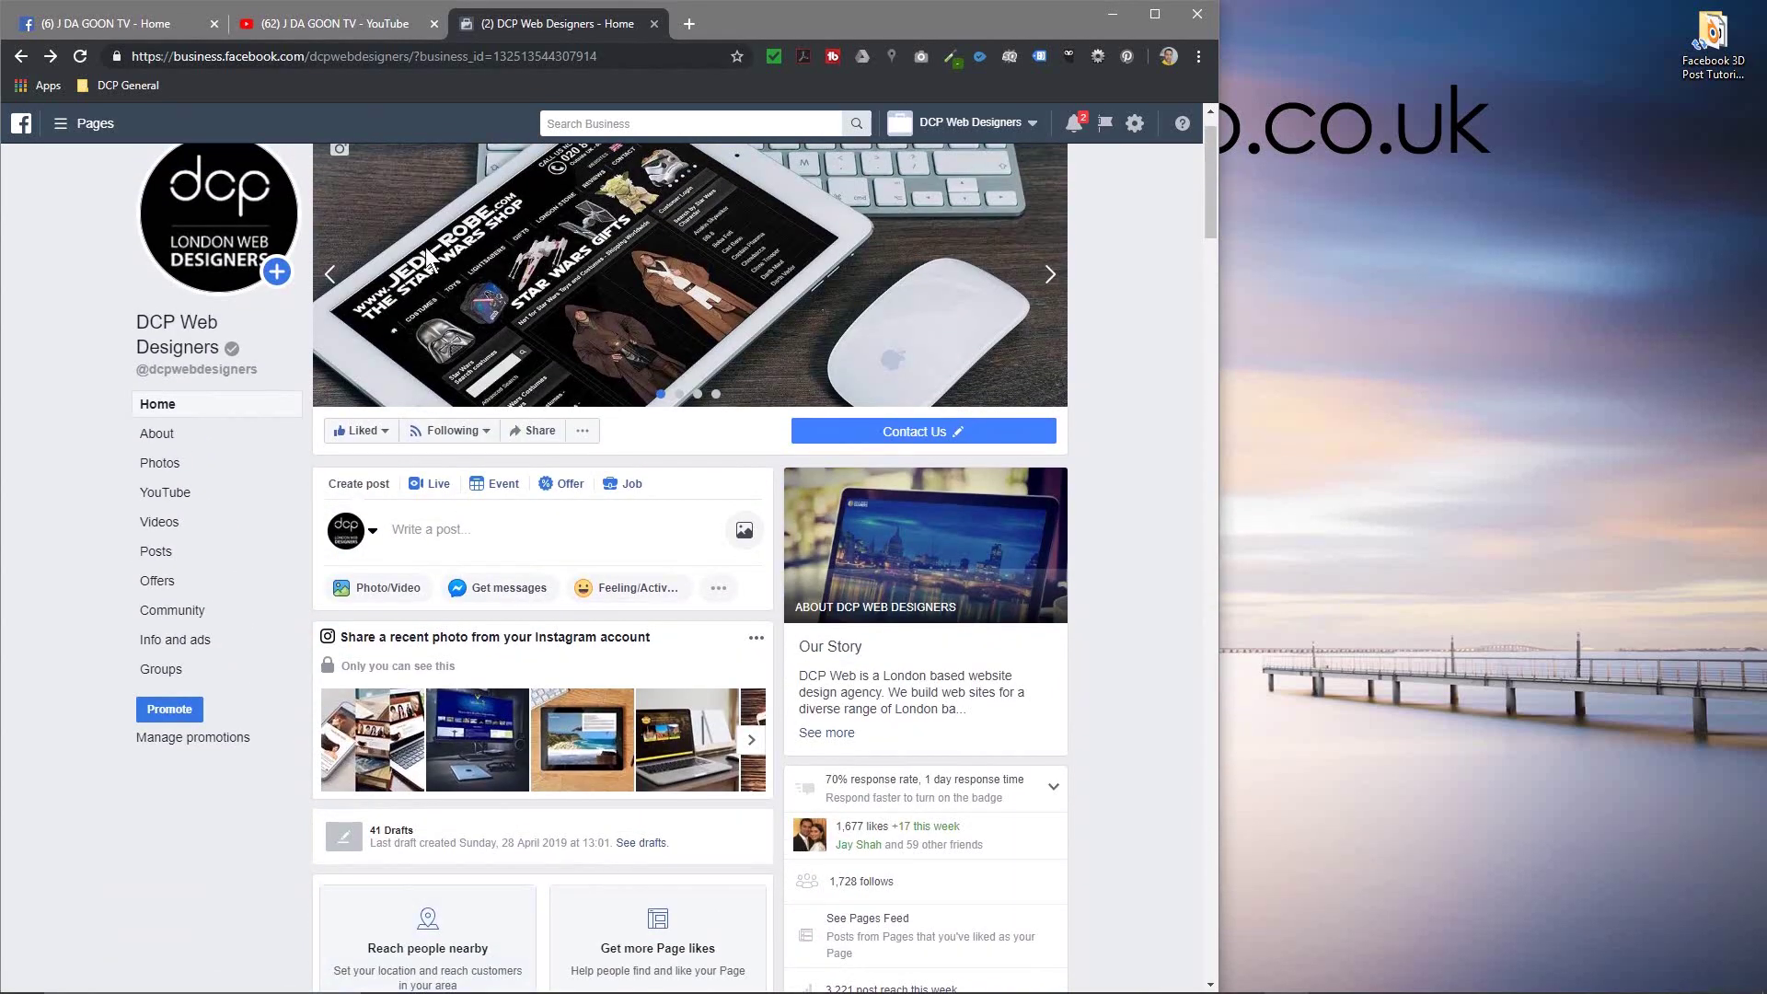
{"action": "left_click", "coordinate": [363, 24]}
{"action": "left_click", "coordinate": [418, 61]}
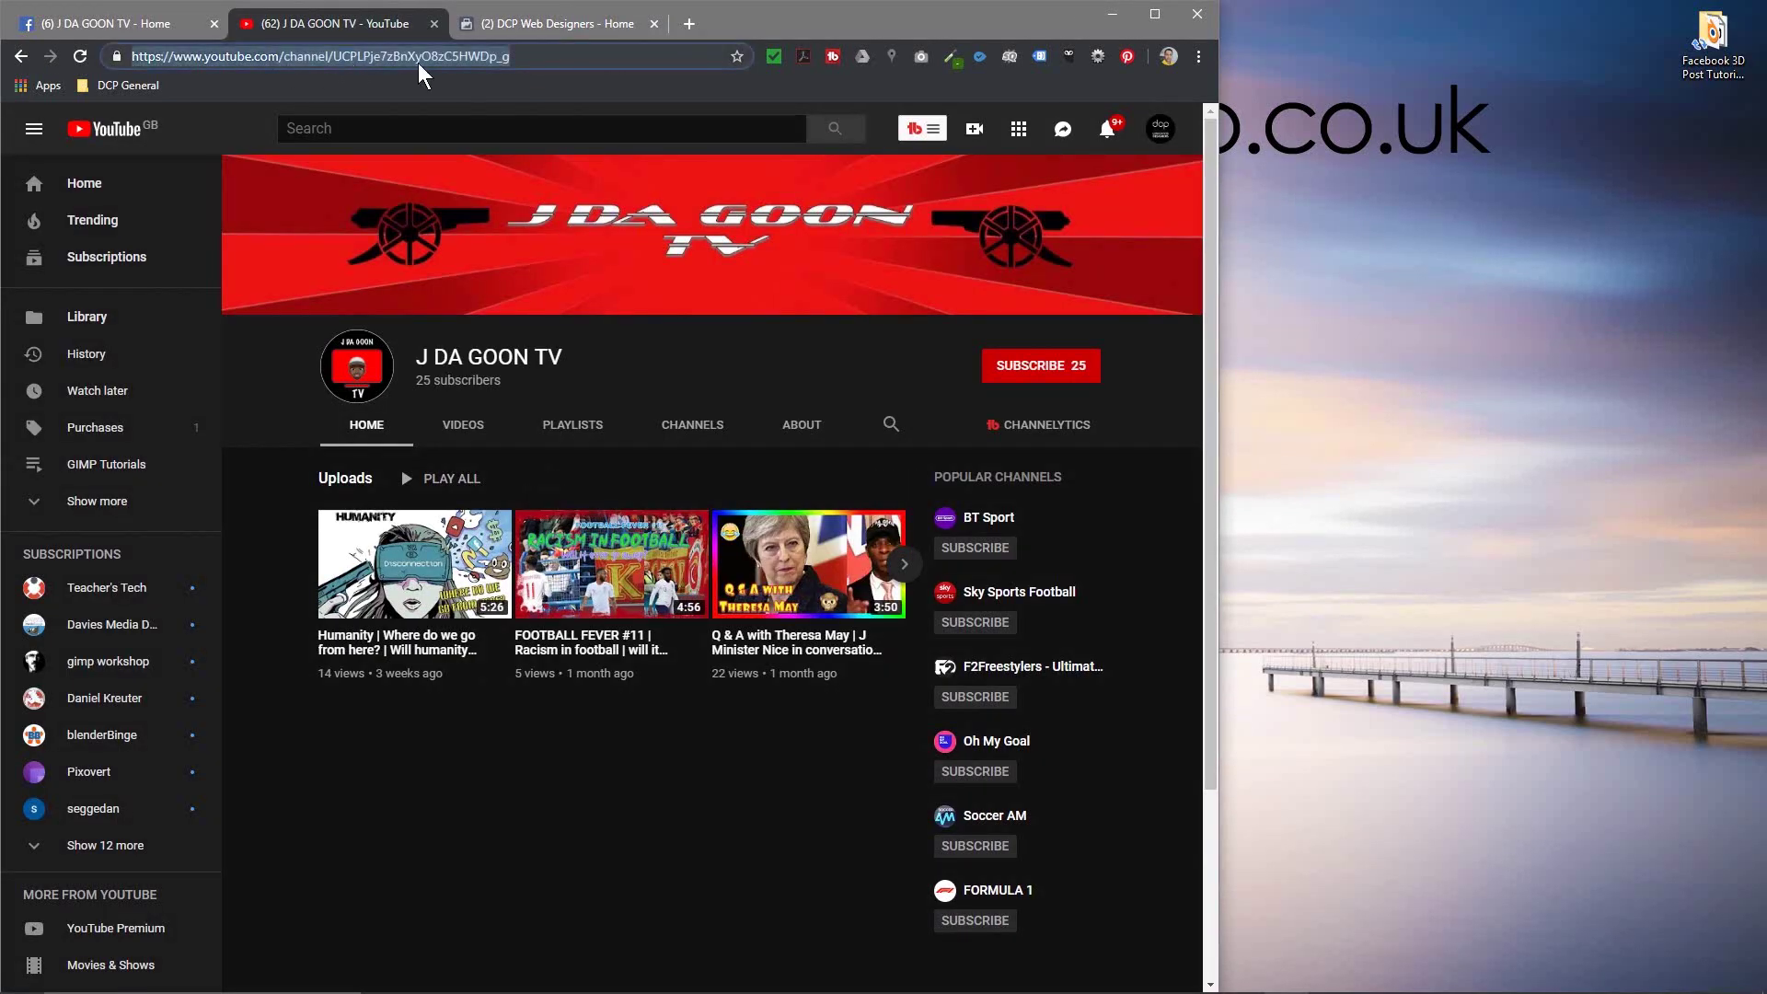
{"action": "right_click", "coordinate": [384, 59]}
{"action": "left_click", "coordinate": [419, 158]}
Step: Start a post on the DCP Web Designers page reading "Why not checkout my friend's new YouTube Channel:" and paste the copied channel URL below it
{"action": "left_click", "coordinate": [544, 25]}
{"action": "left_click", "coordinate": [526, 543]}
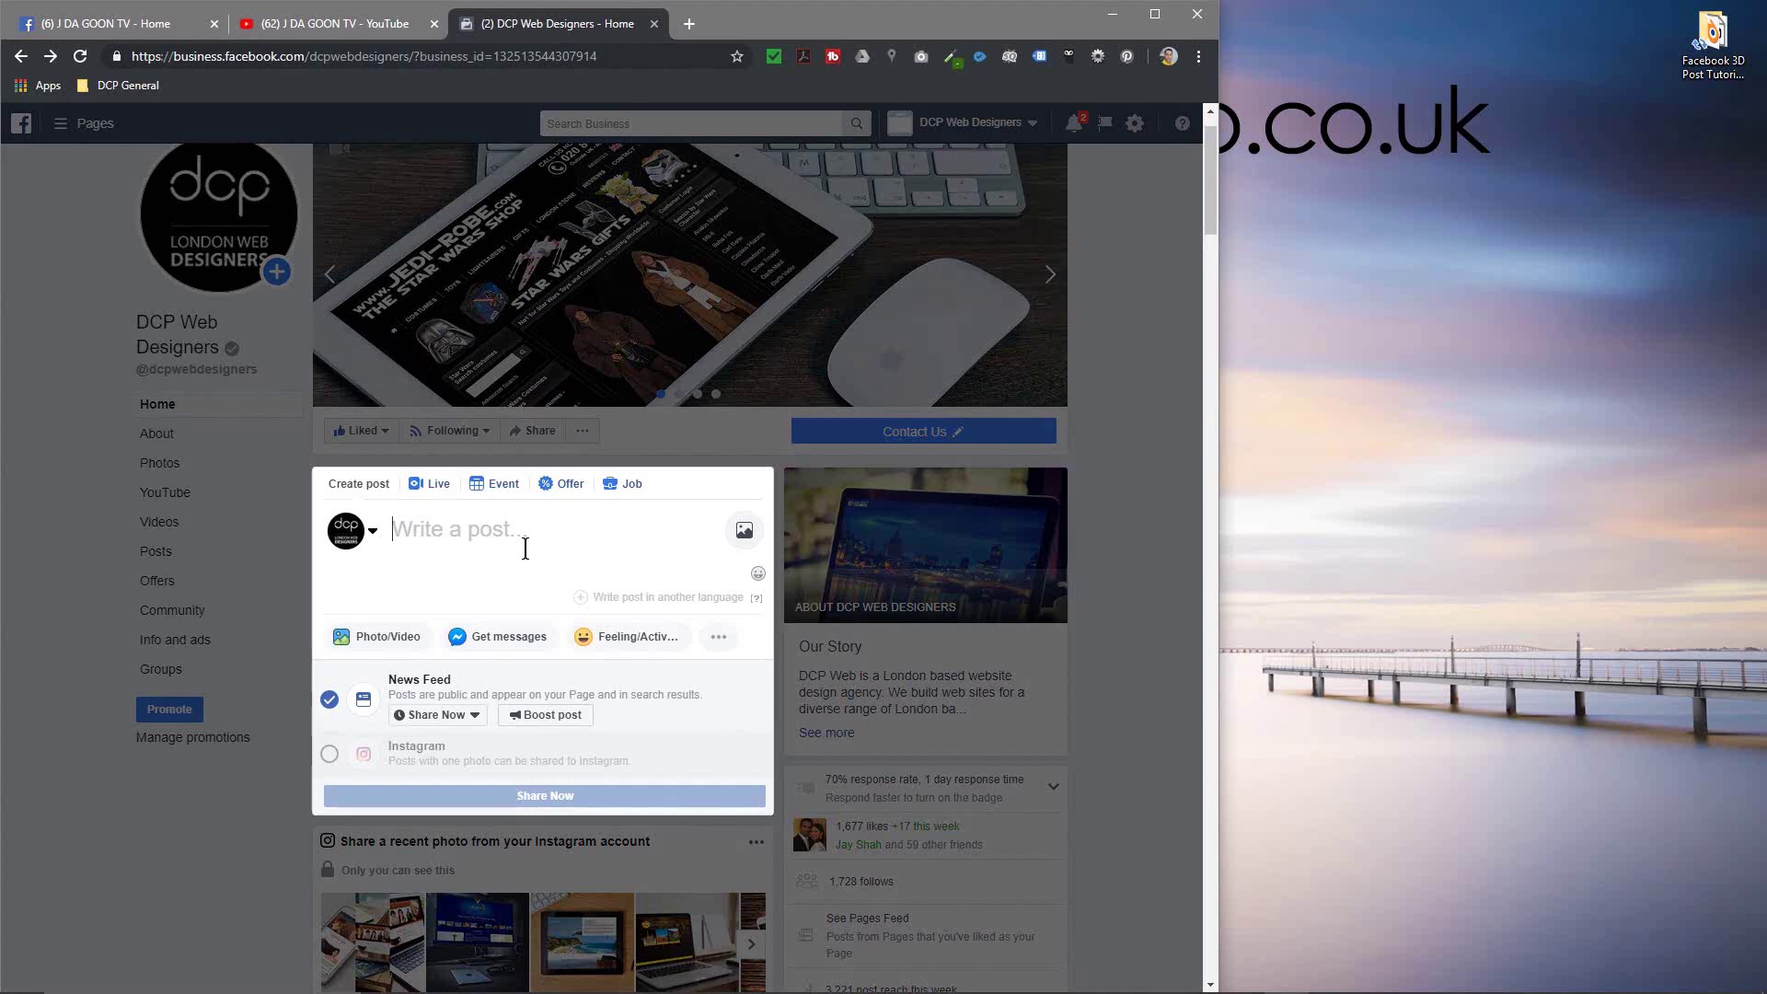
{"action": "type", "text": "Why not checkout my f"}
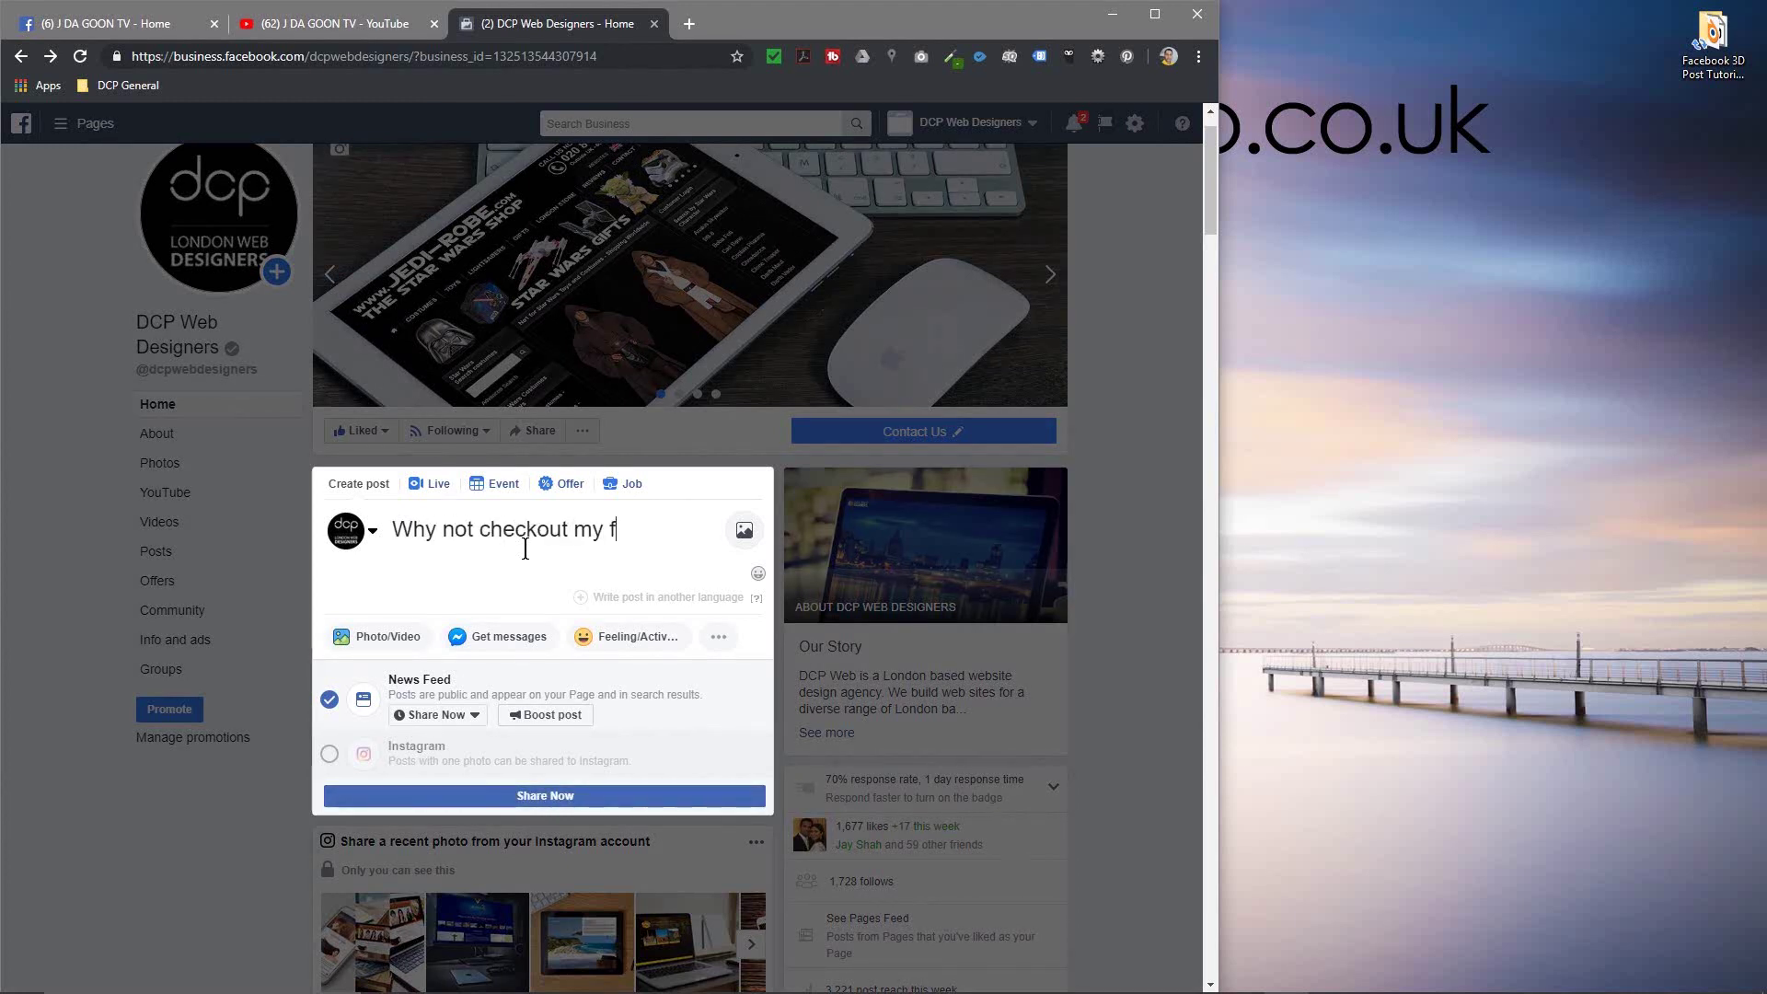
{"action": "type", "text": "riend's new YOuTUbe"}
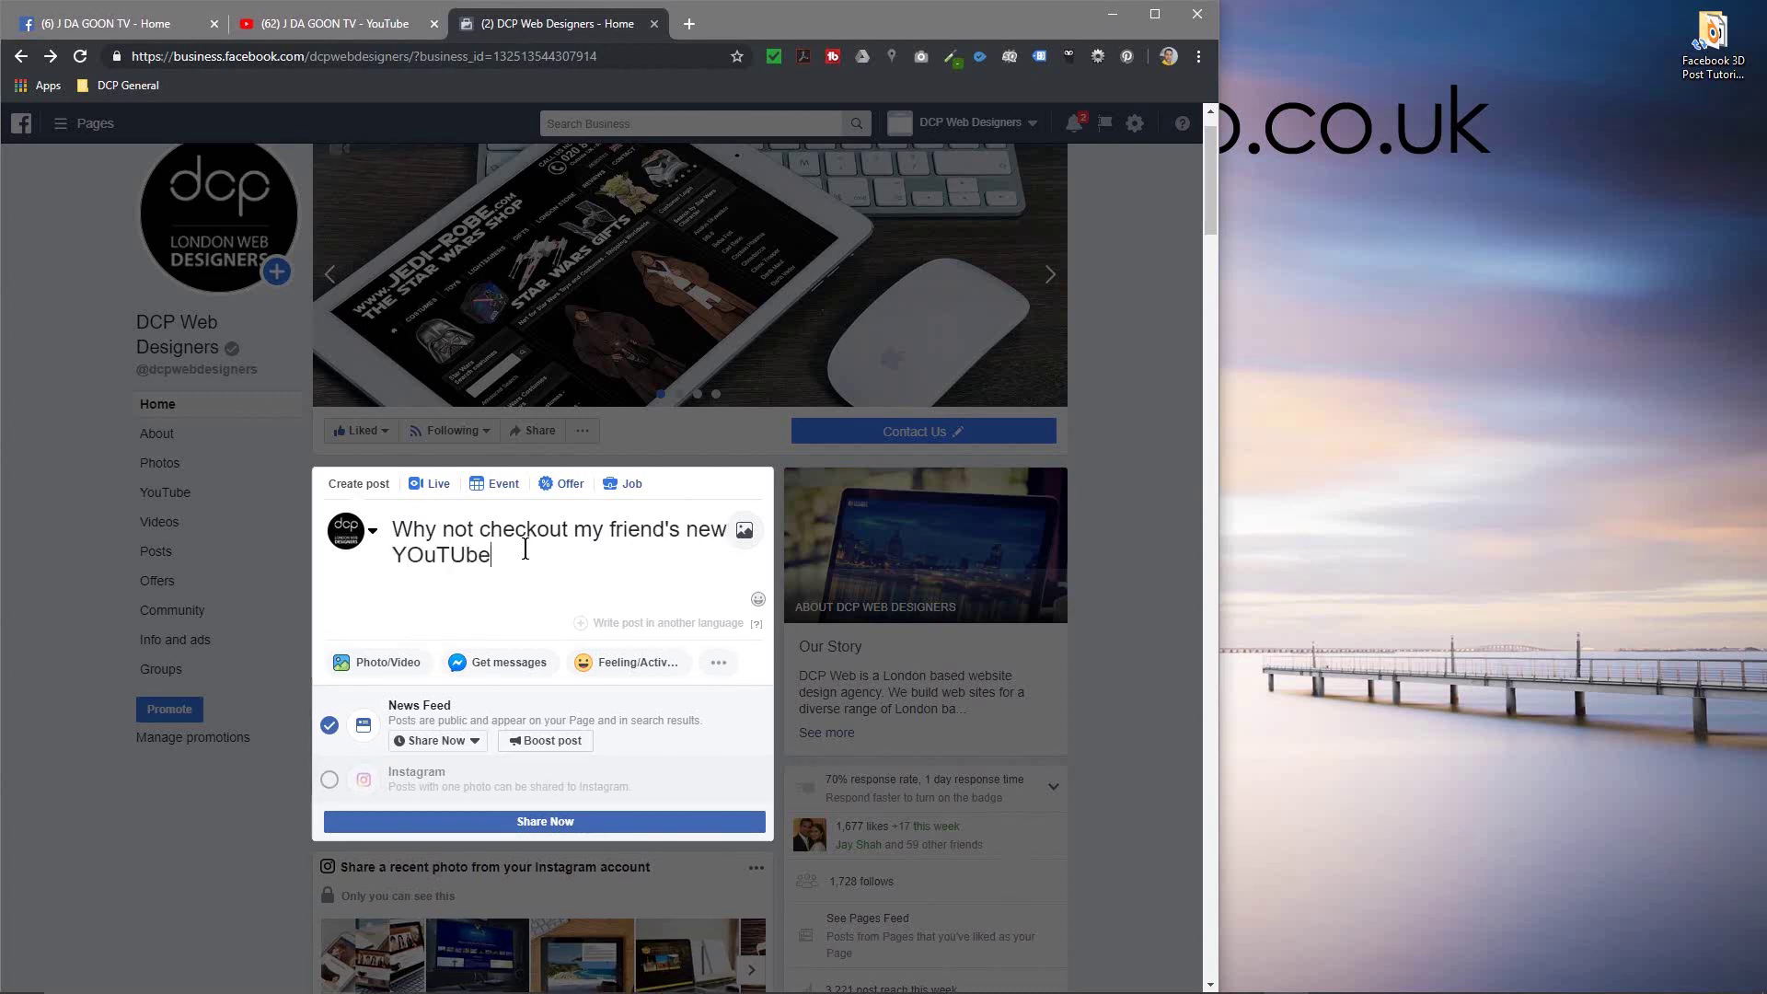
{"action": "key", "text": "BackSpace"}
{"action": "key", "text": "BackSpace"}
{"action": "key", "text": "BackSpace"}
{"action": "key", "text": "ctrl+v"}
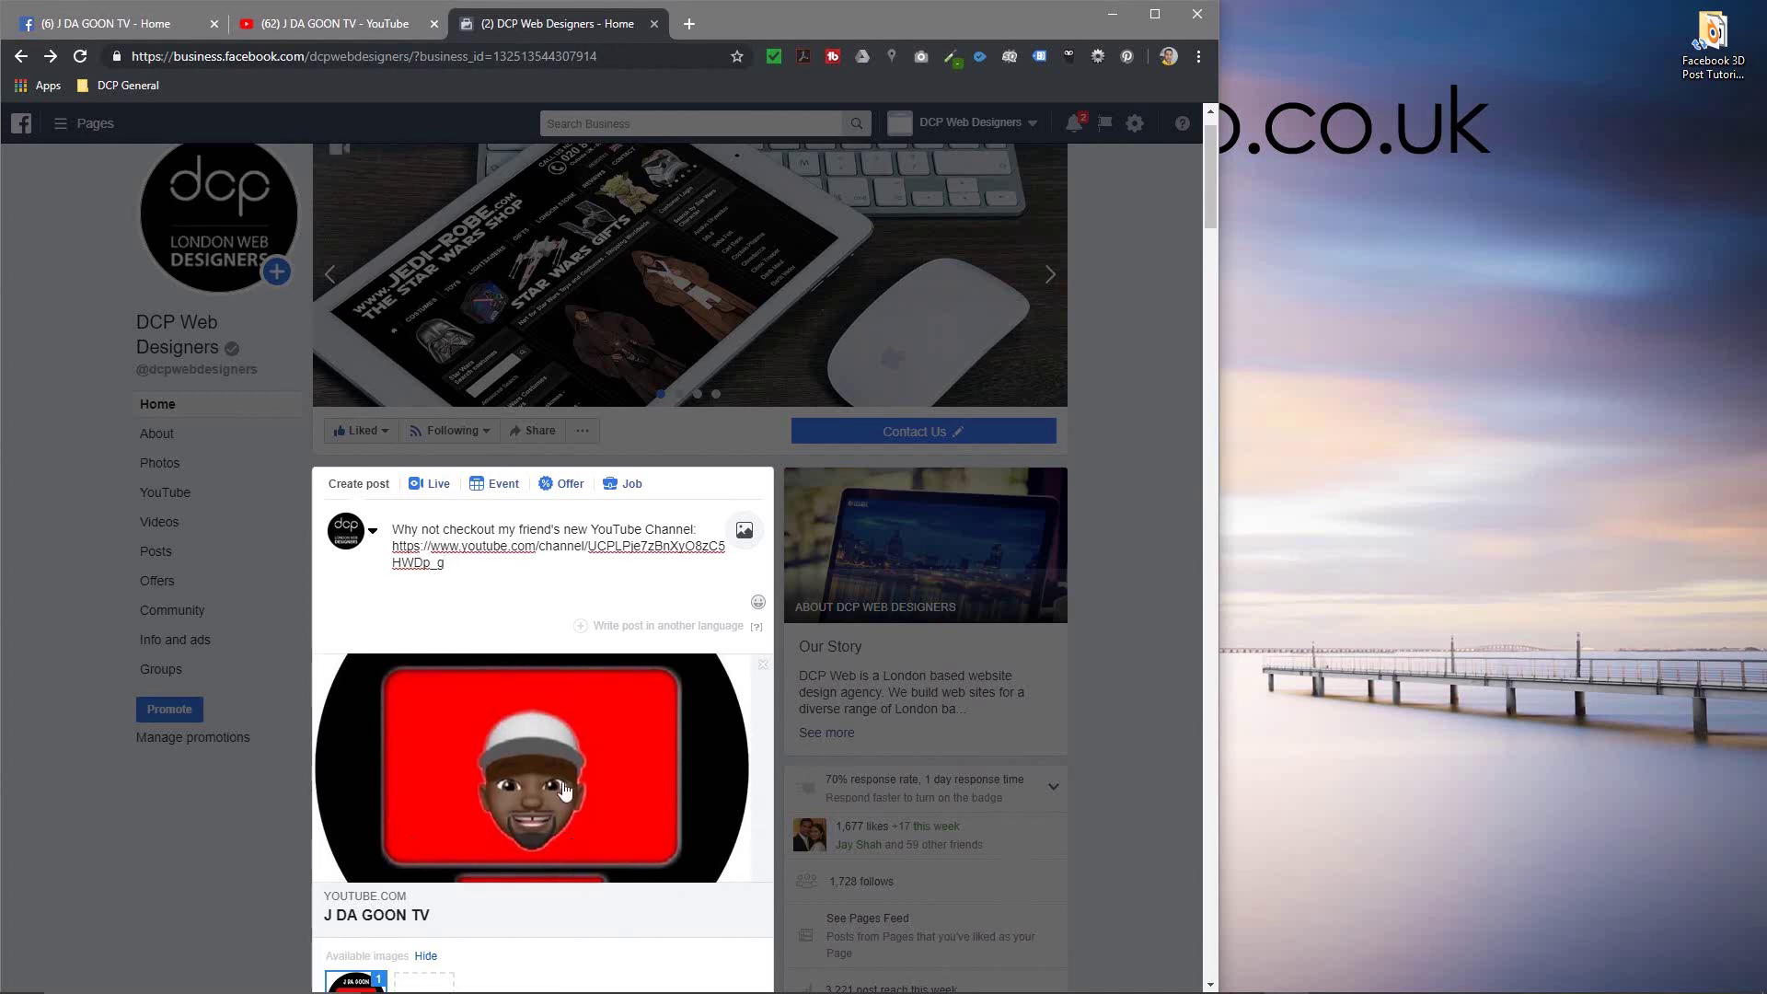
Step: Insert "J DA GOON TV" after "Channel" in the post text and remove the link previews
{"action": "left_click", "coordinate": [761, 665]}
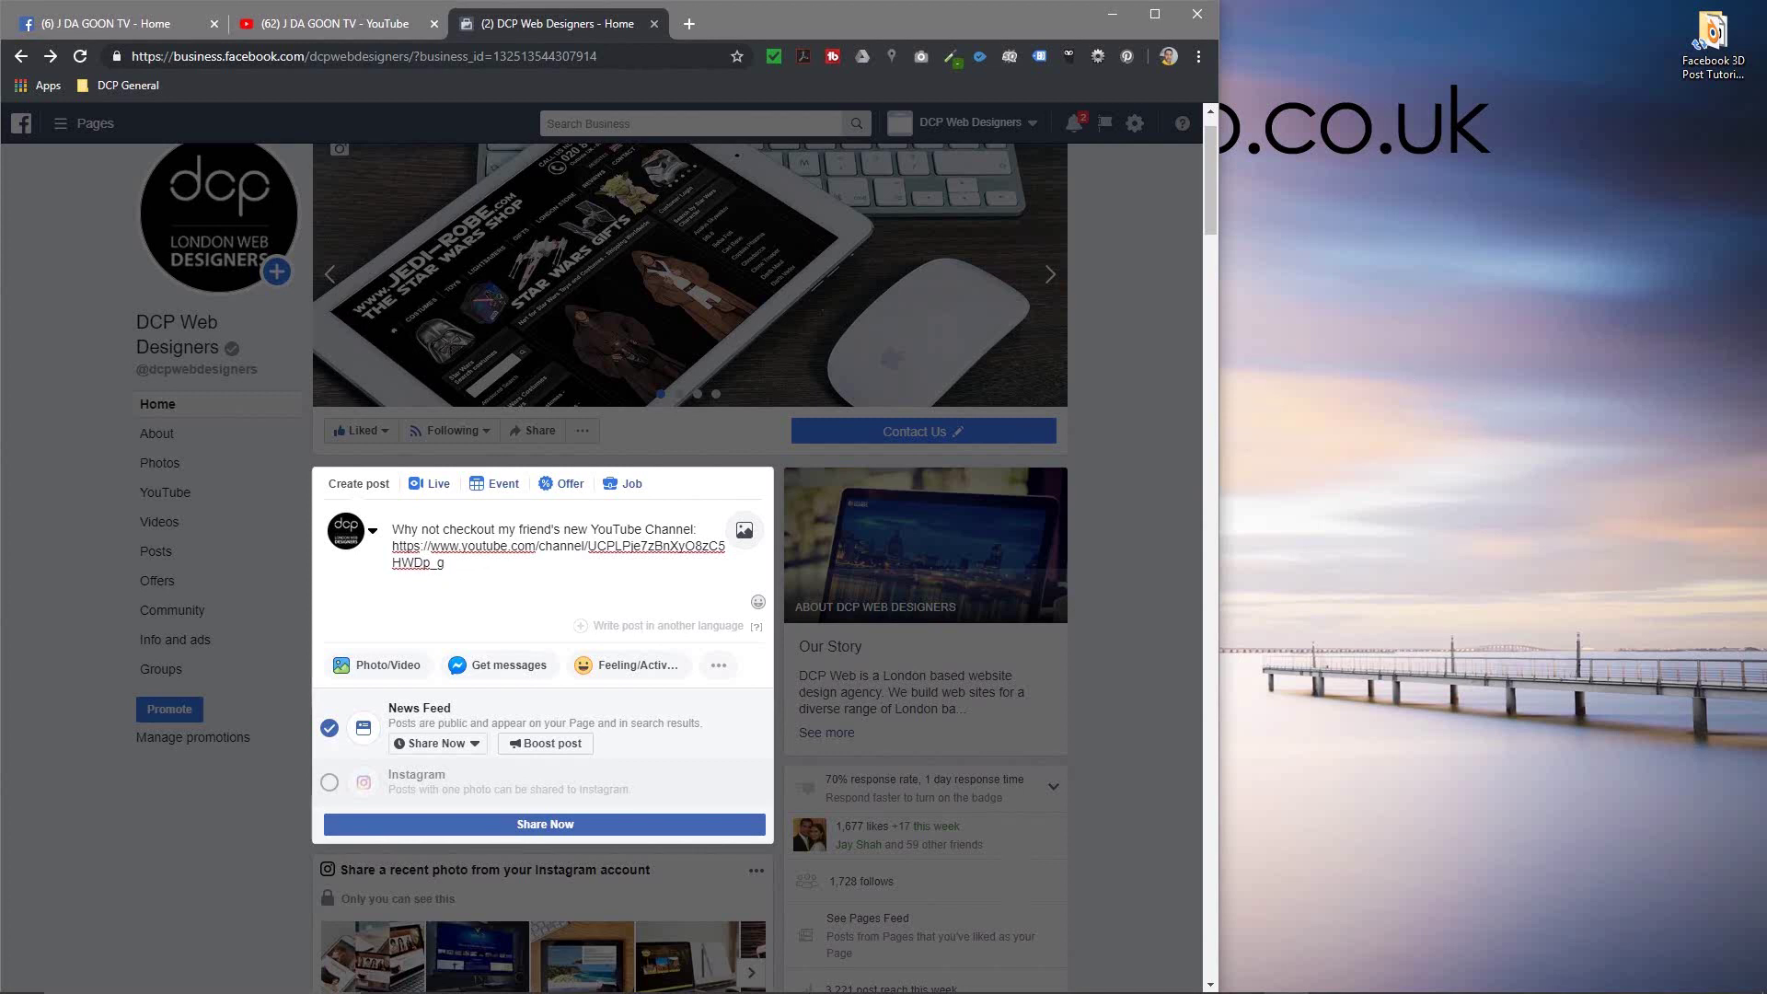
{"action": "left_click", "coordinate": [402, 532]}
{"action": "type", "text": "J DA GOON TV"}
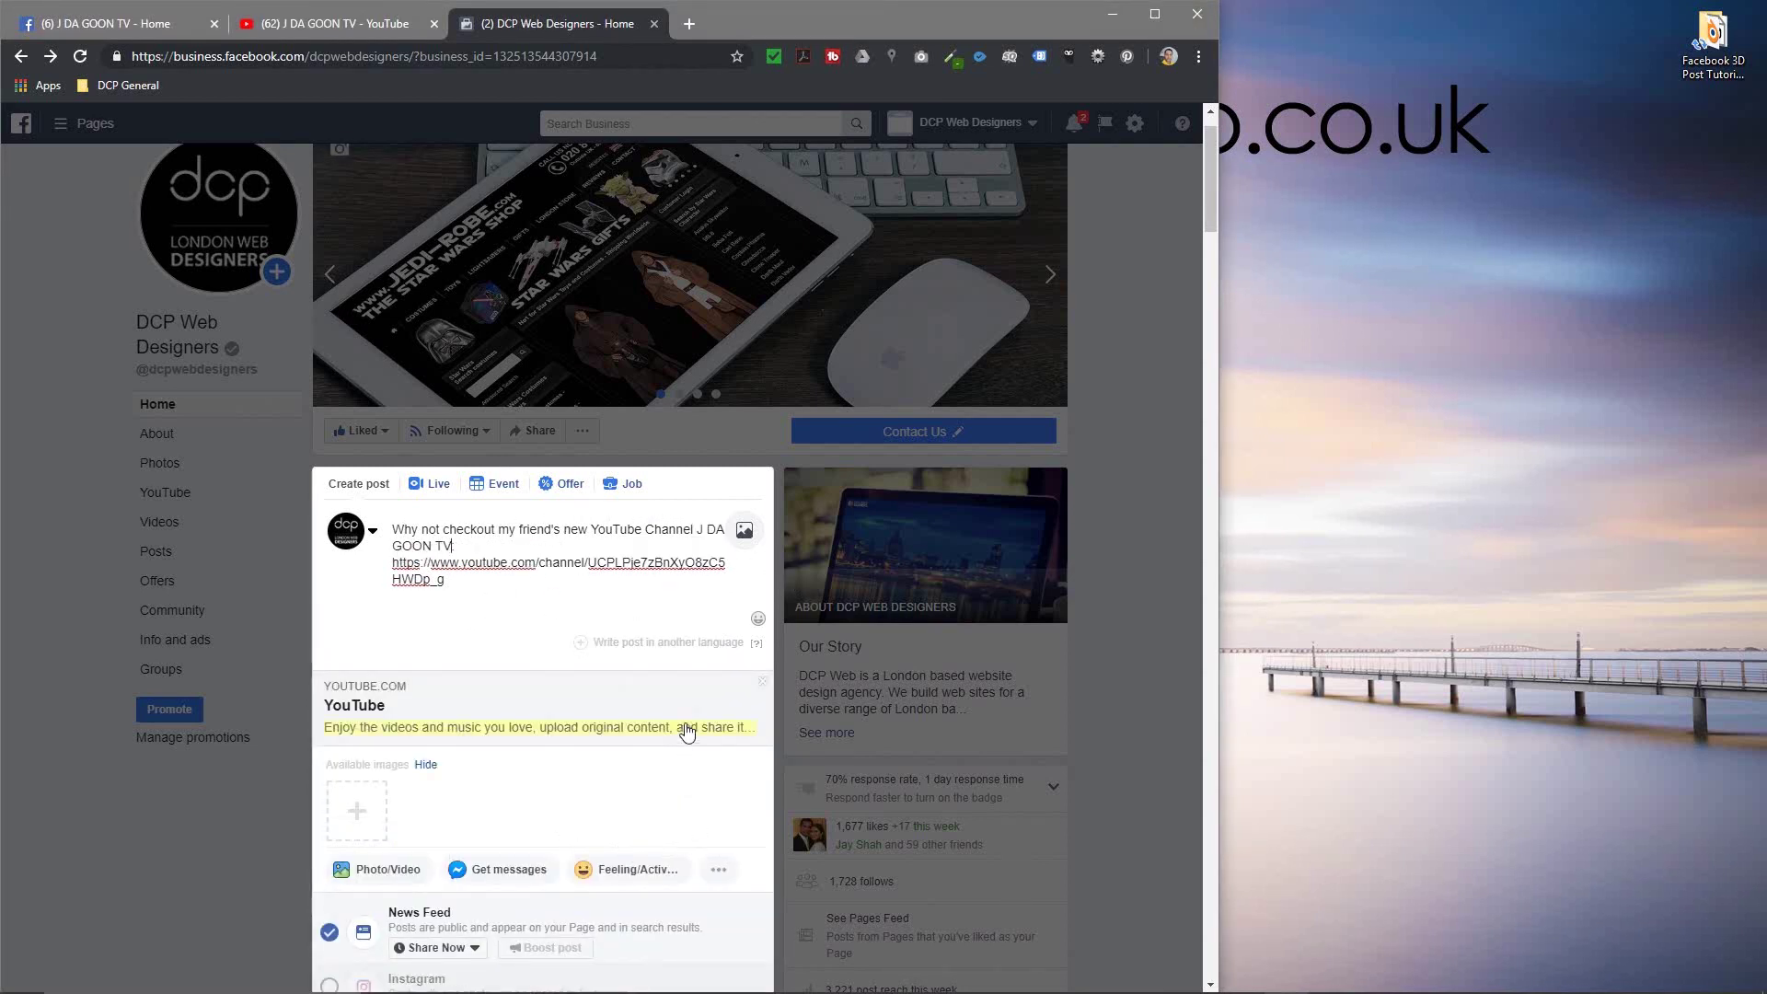
{"action": "left_click", "coordinate": [761, 686]}
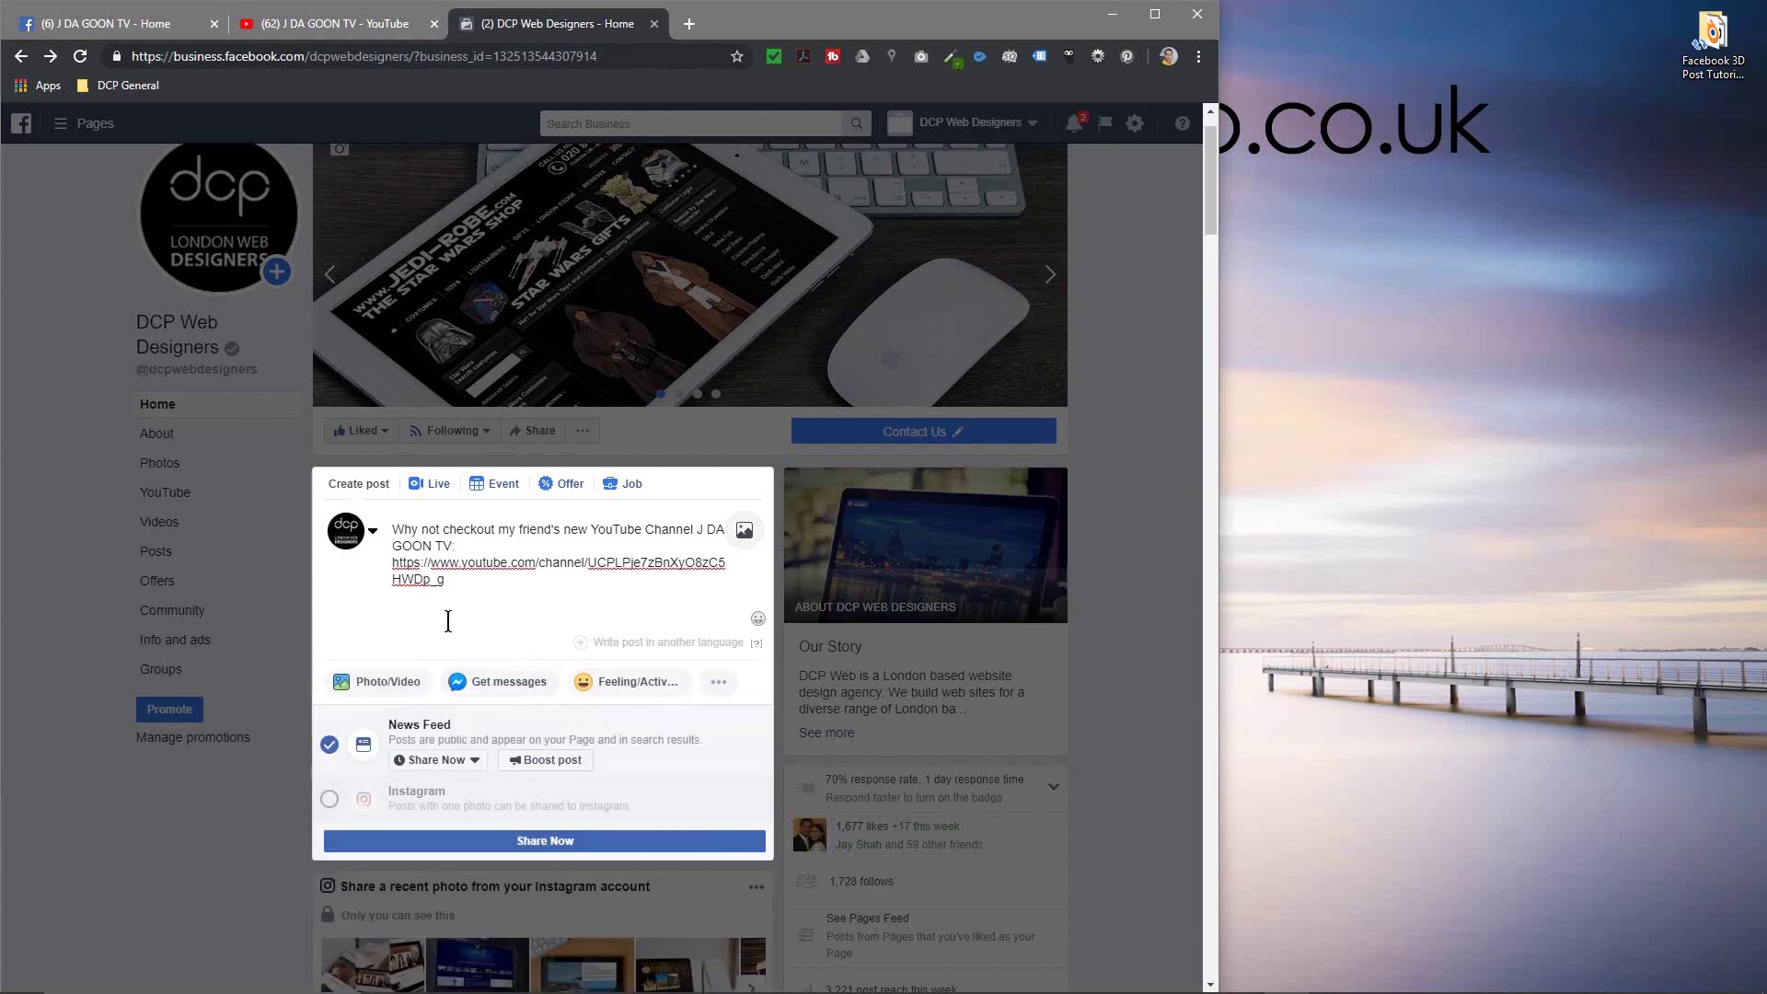
Step: Open the Facebook 3D Post Tutorial folder and add J DA GOON TV - 3D - 01.glb to the post
{"action": "double_click", "coordinate": [1712, 42]}
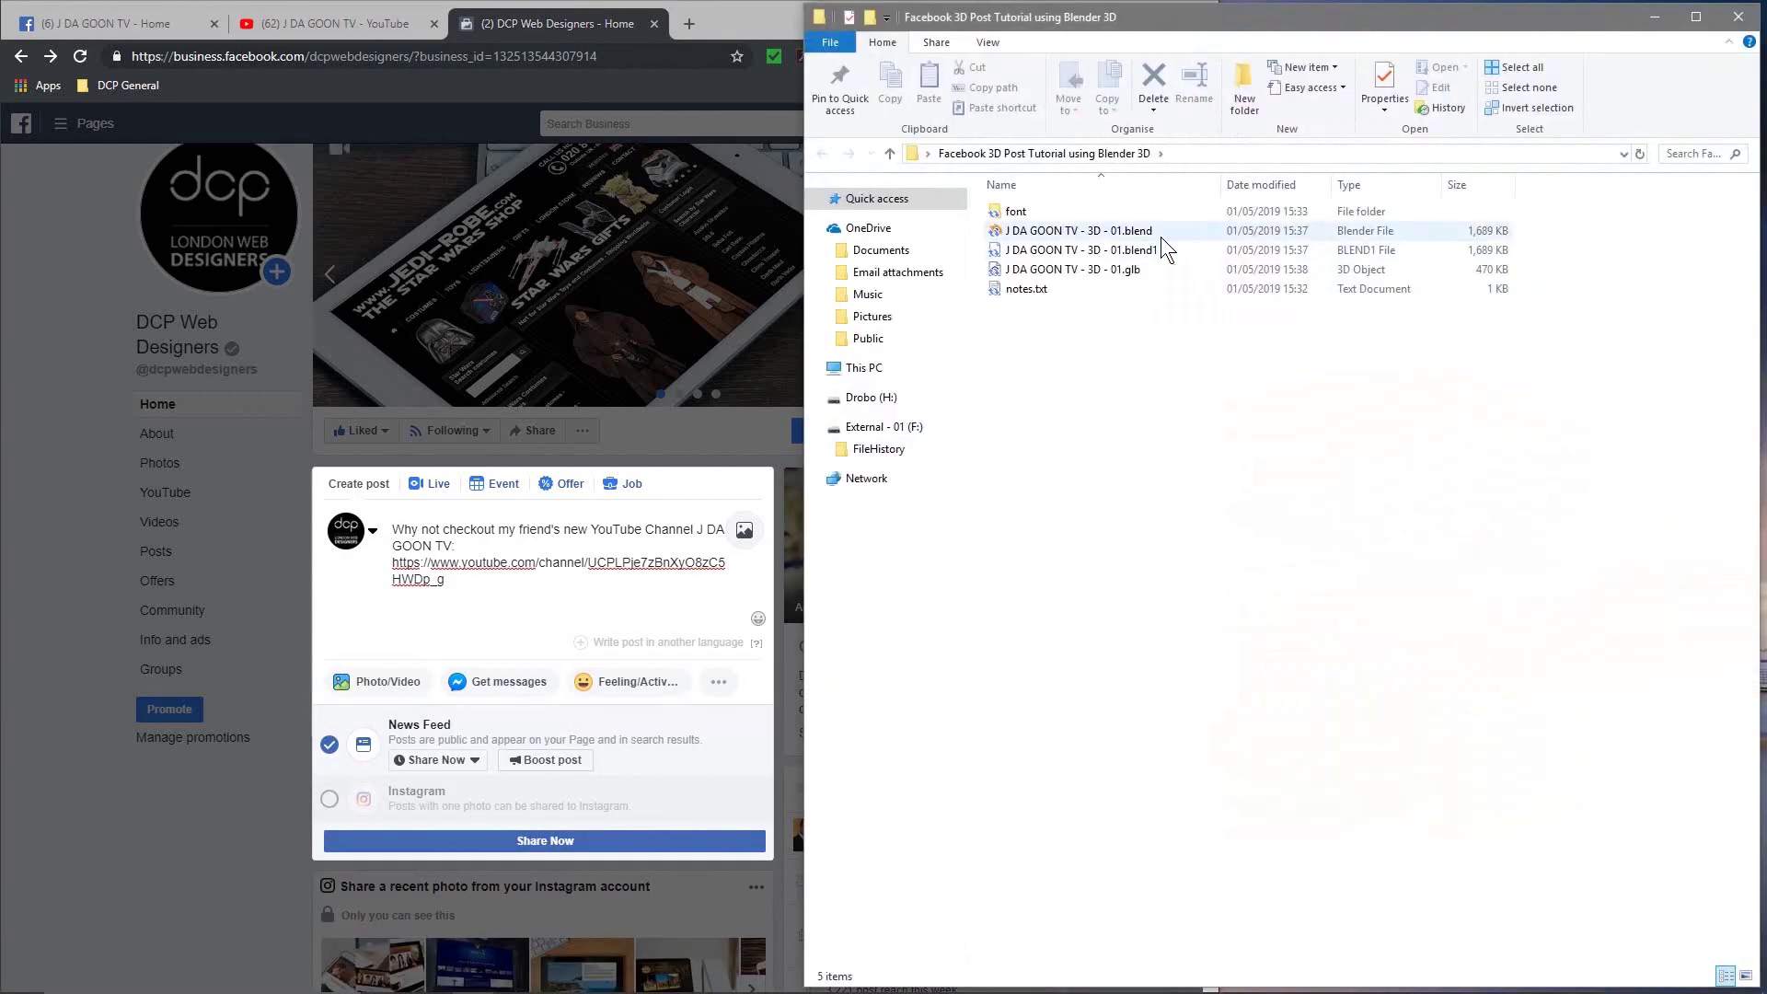
{"action": "left_click", "coordinate": [1071, 271]}
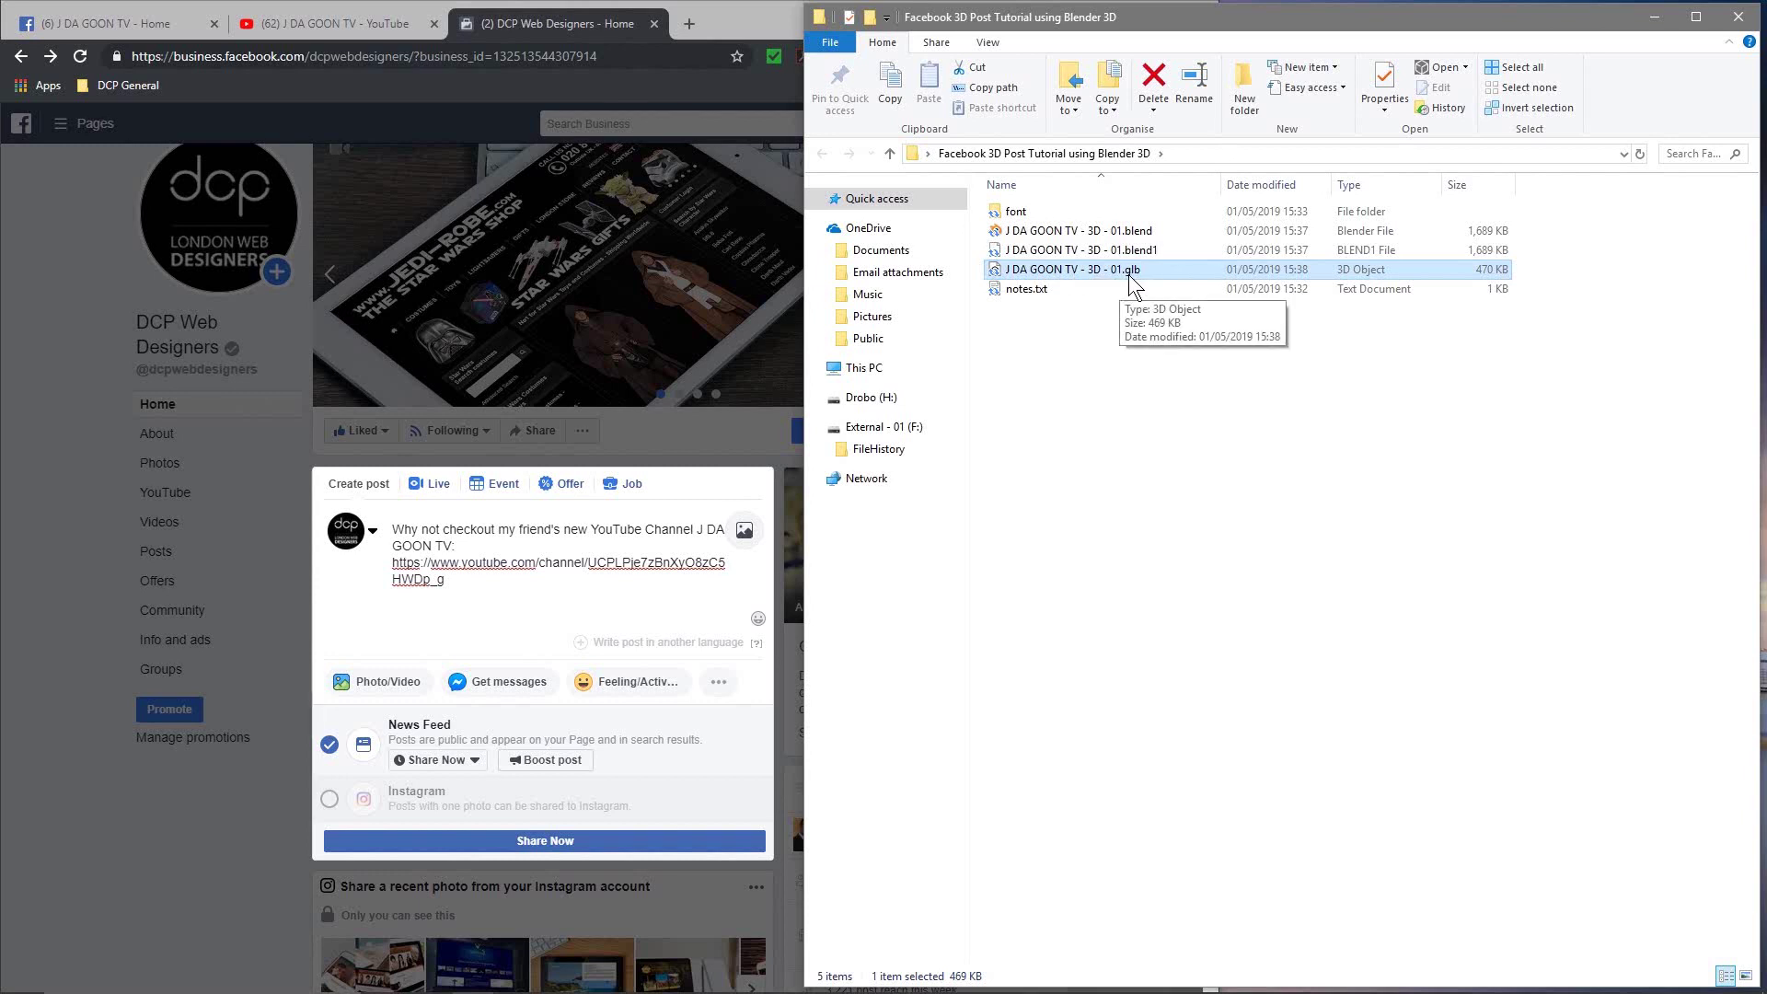
{"action": "left_click_drag", "start_coordinate": [1147, 25], "coordinate": [1391, 24]}
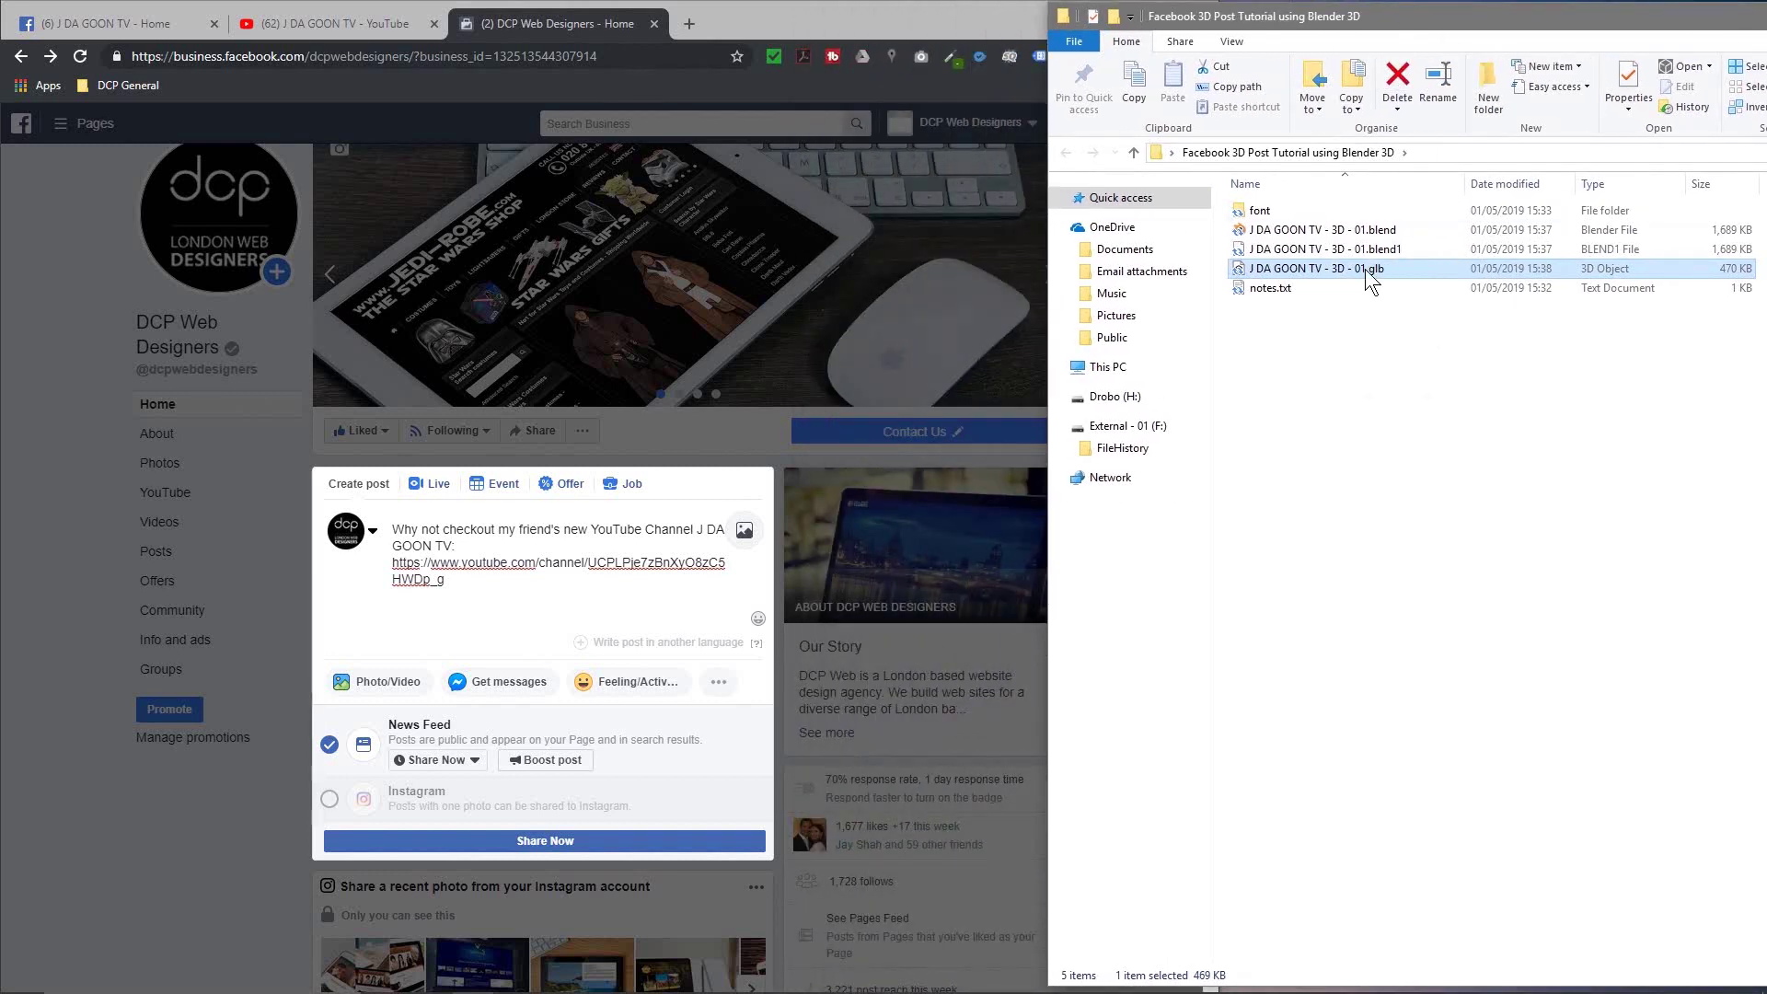
{"action": "left_click_drag", "start_coordinate": [1366, 269], "coordinate": [521, 616]}
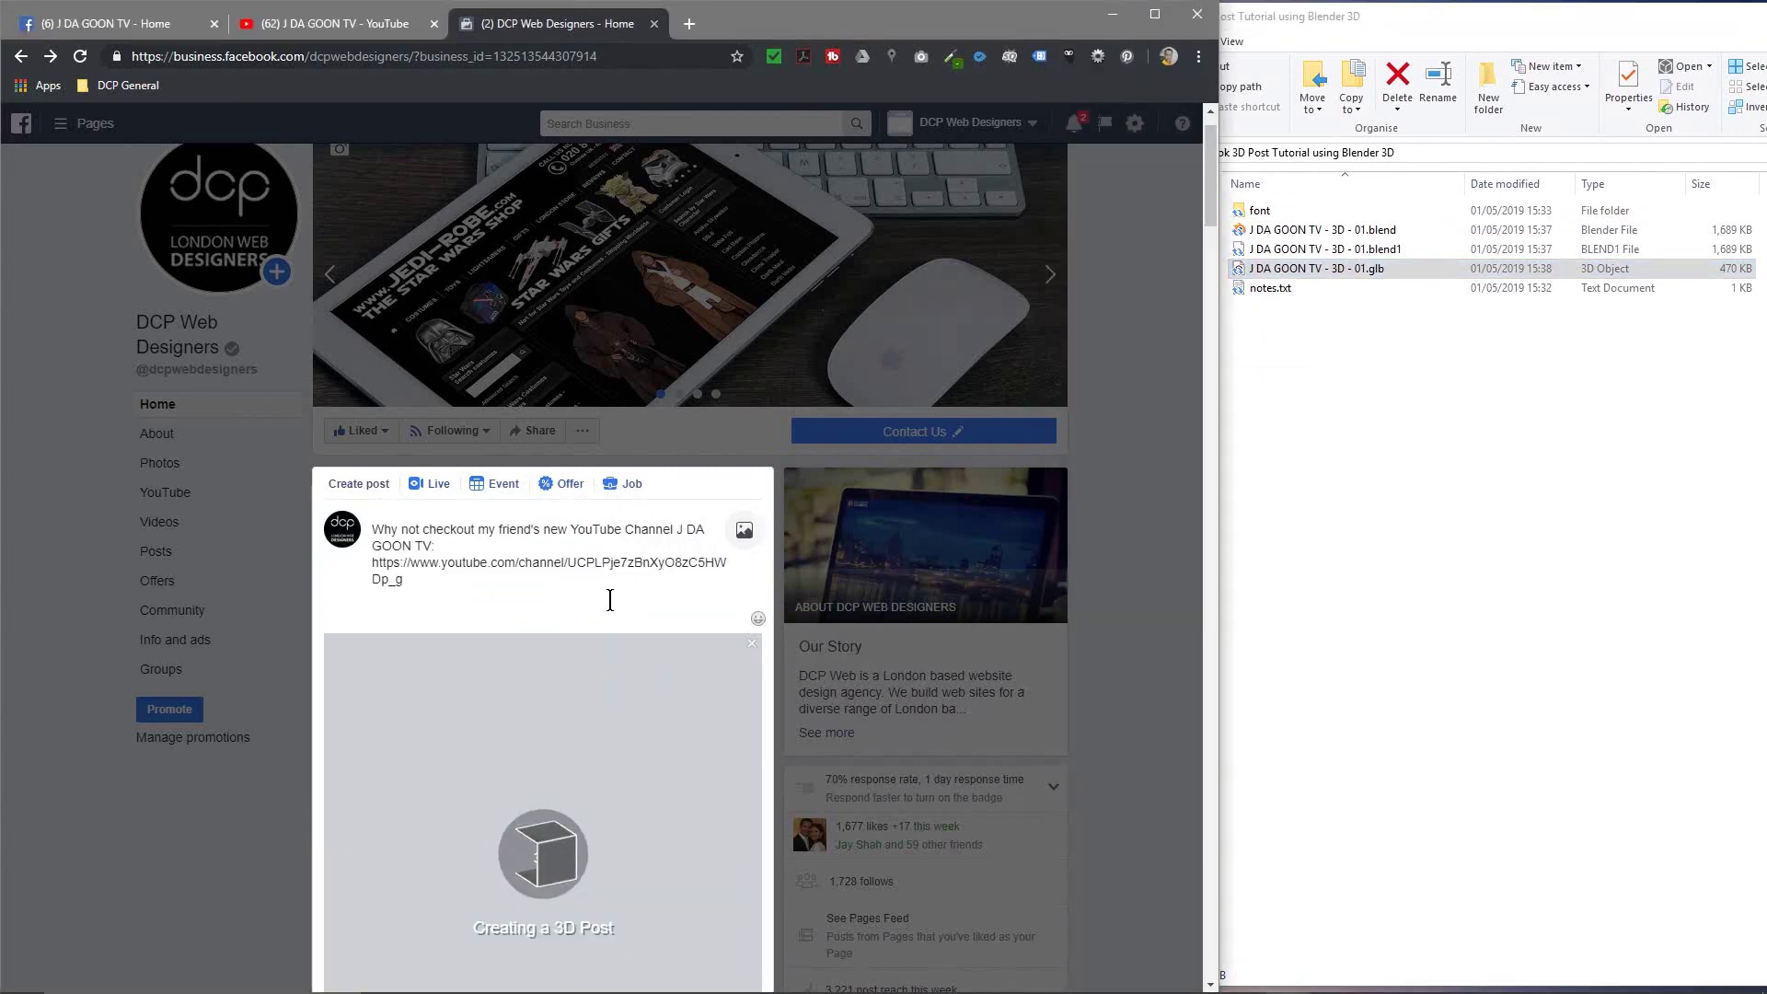
{"action": "scroll", "coordinate": [610, 600], "scroll_direction": "down", "scroll_amount": 2}
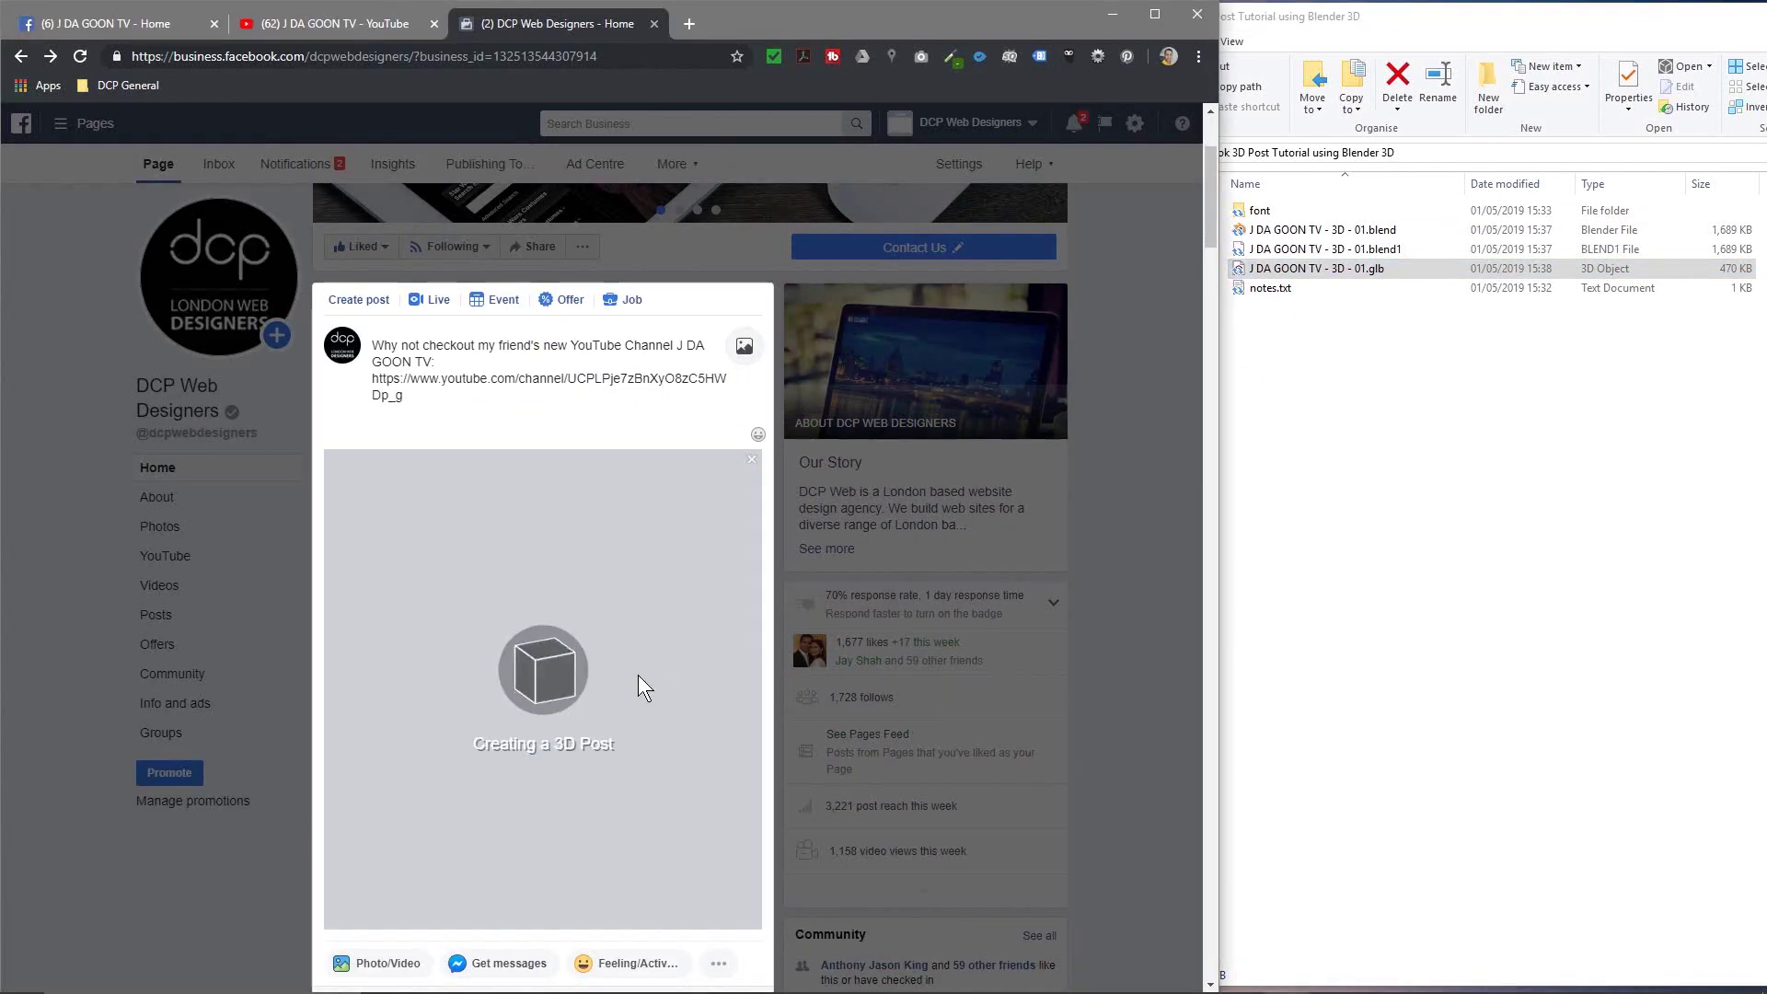
Step: Maximize the browser window, check the 3D text preview and set its background to the near-black colour
{"action": "left_click", "coordinate": [1157, 13]}
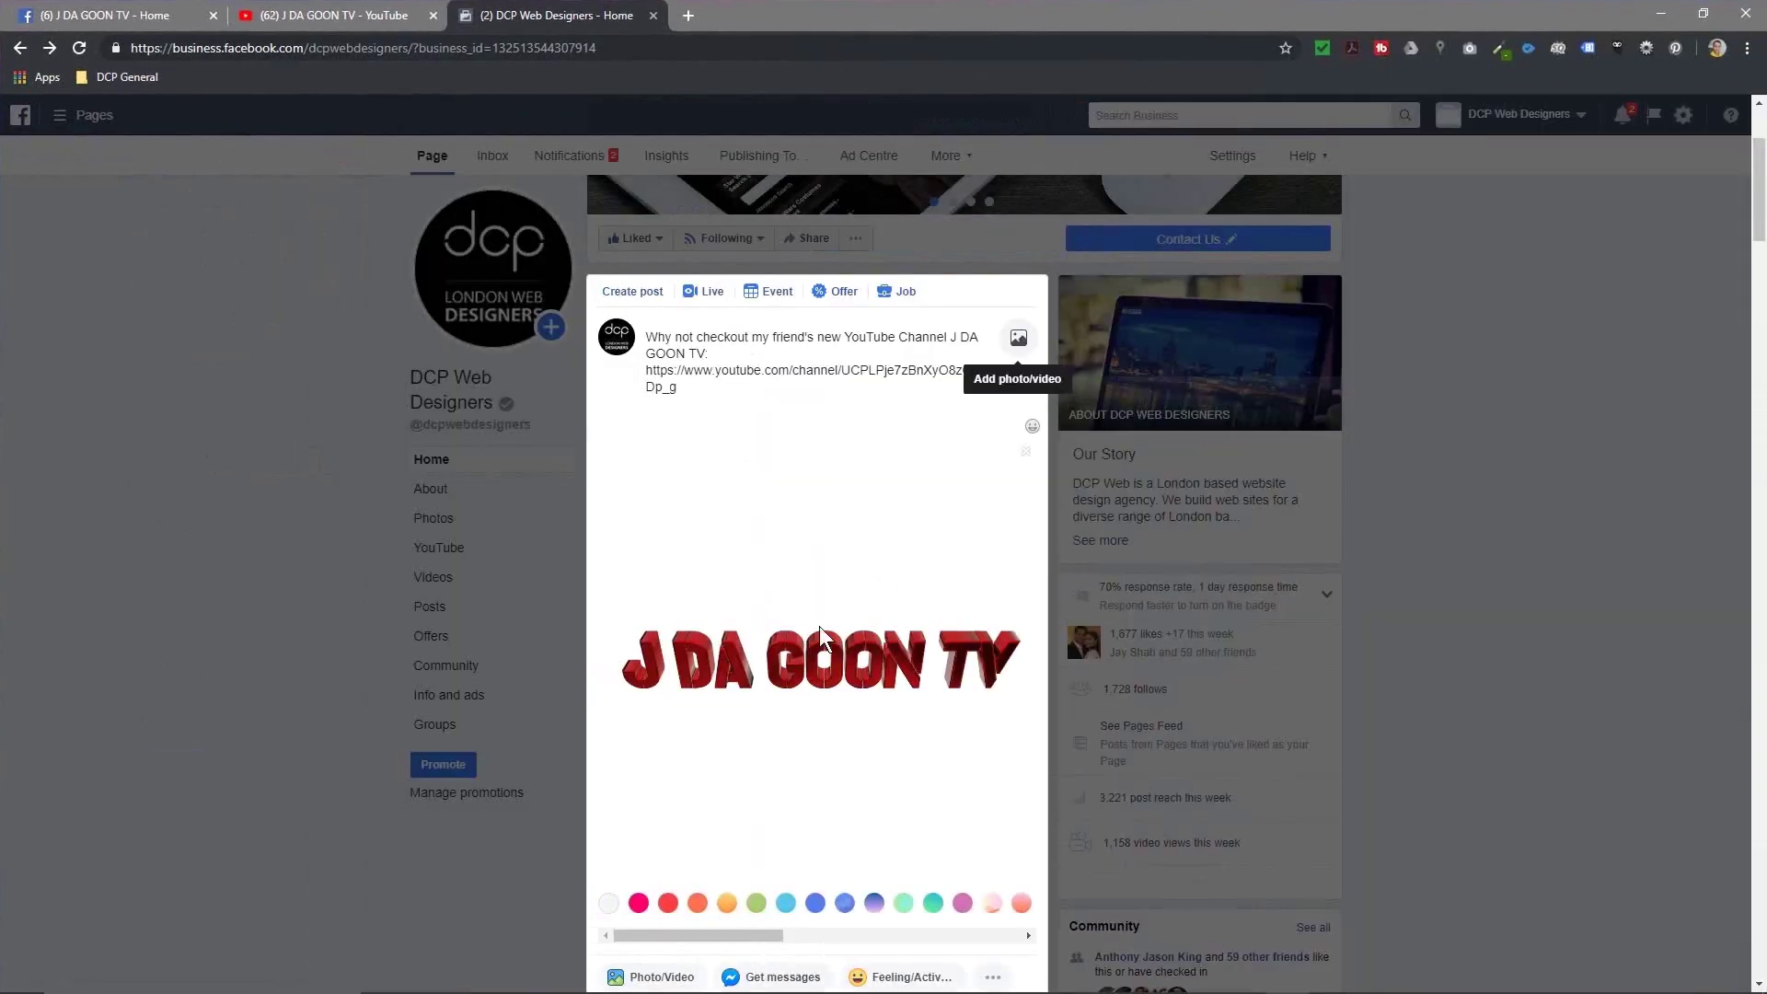
{"action": "scroll", "coordinate": [269, 624], "scroll_direction": "up", "scroll_amount": 2}
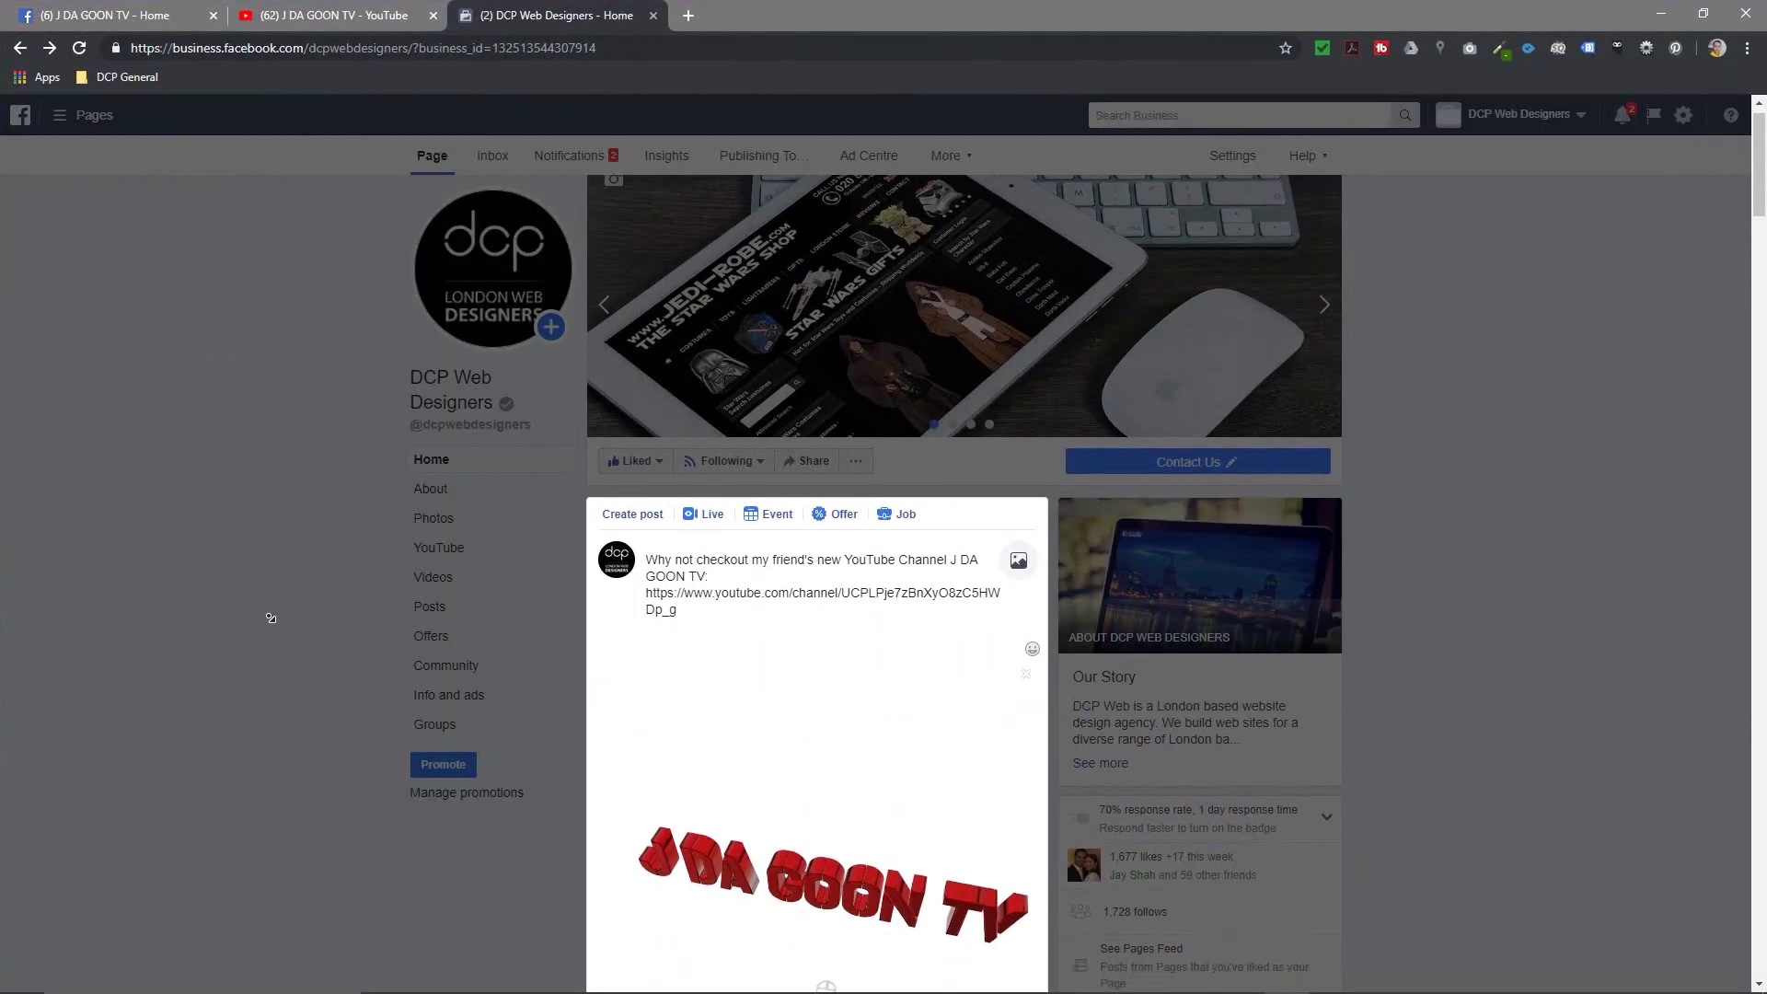
{"action": "scroll", "coordinate": [262, 607], "scroll_direction": "down", "scroll_amount": 5}
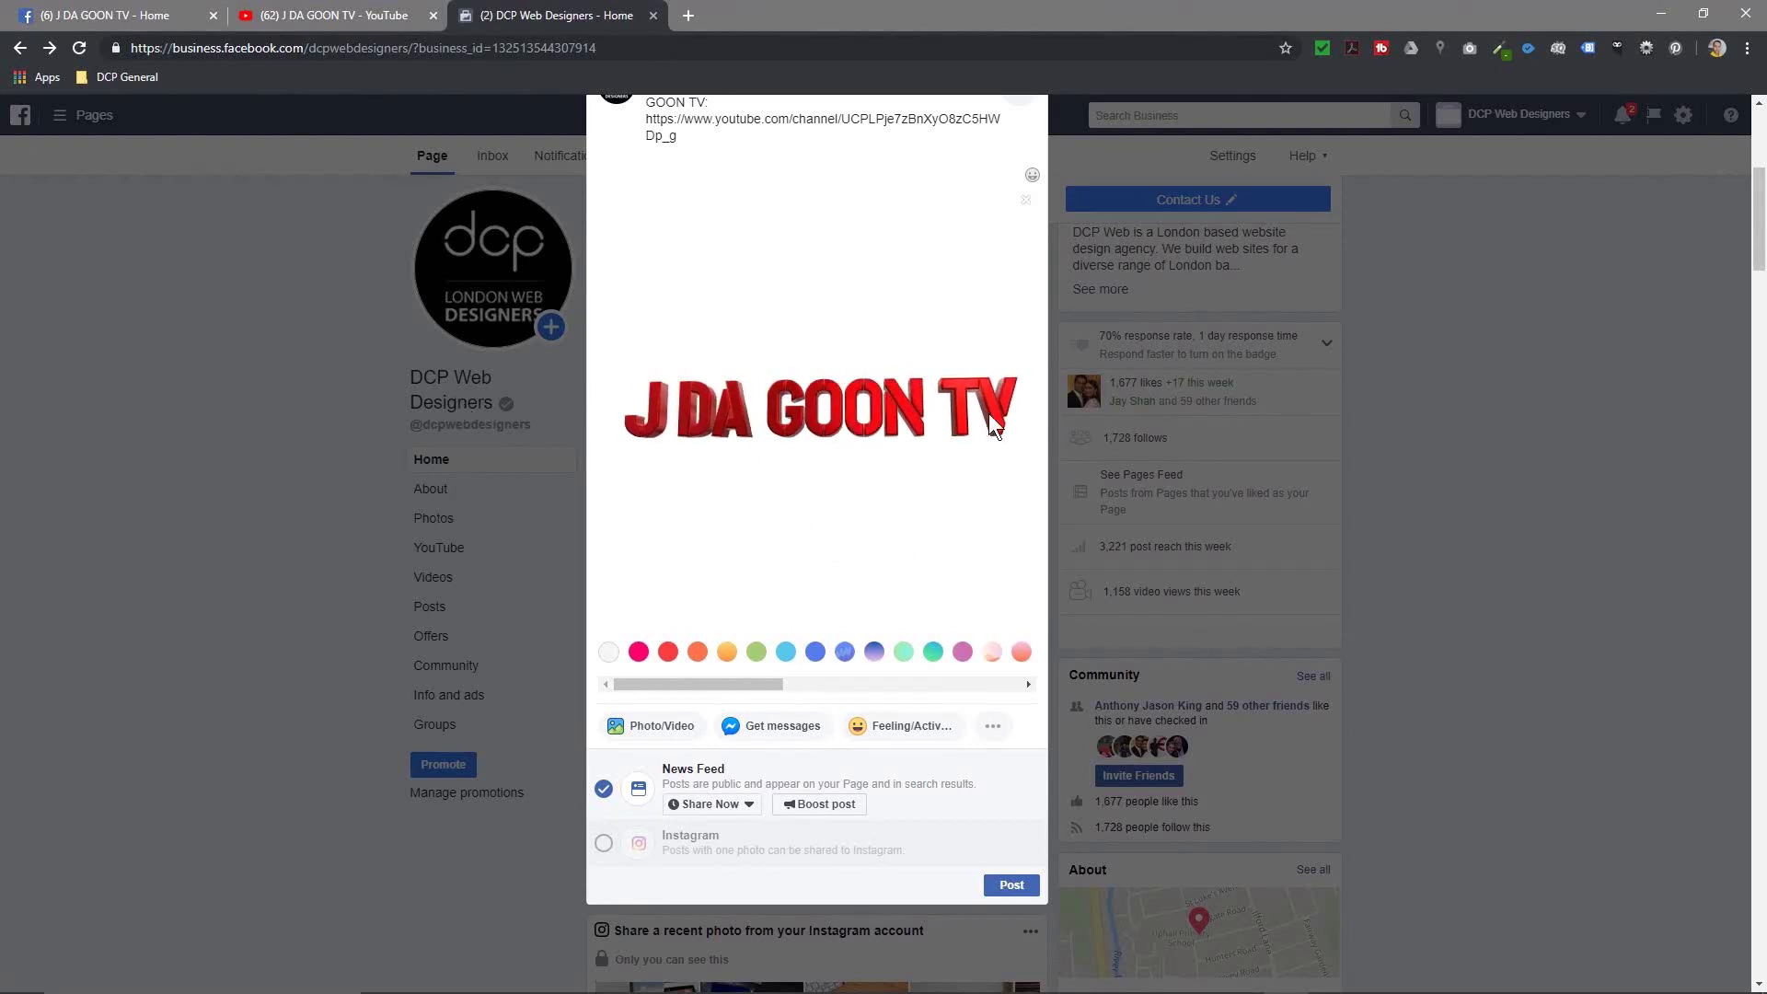
{"action": "left_click_drag", "start_coordinate": [746, 426], "coordinate": [696, 414]}
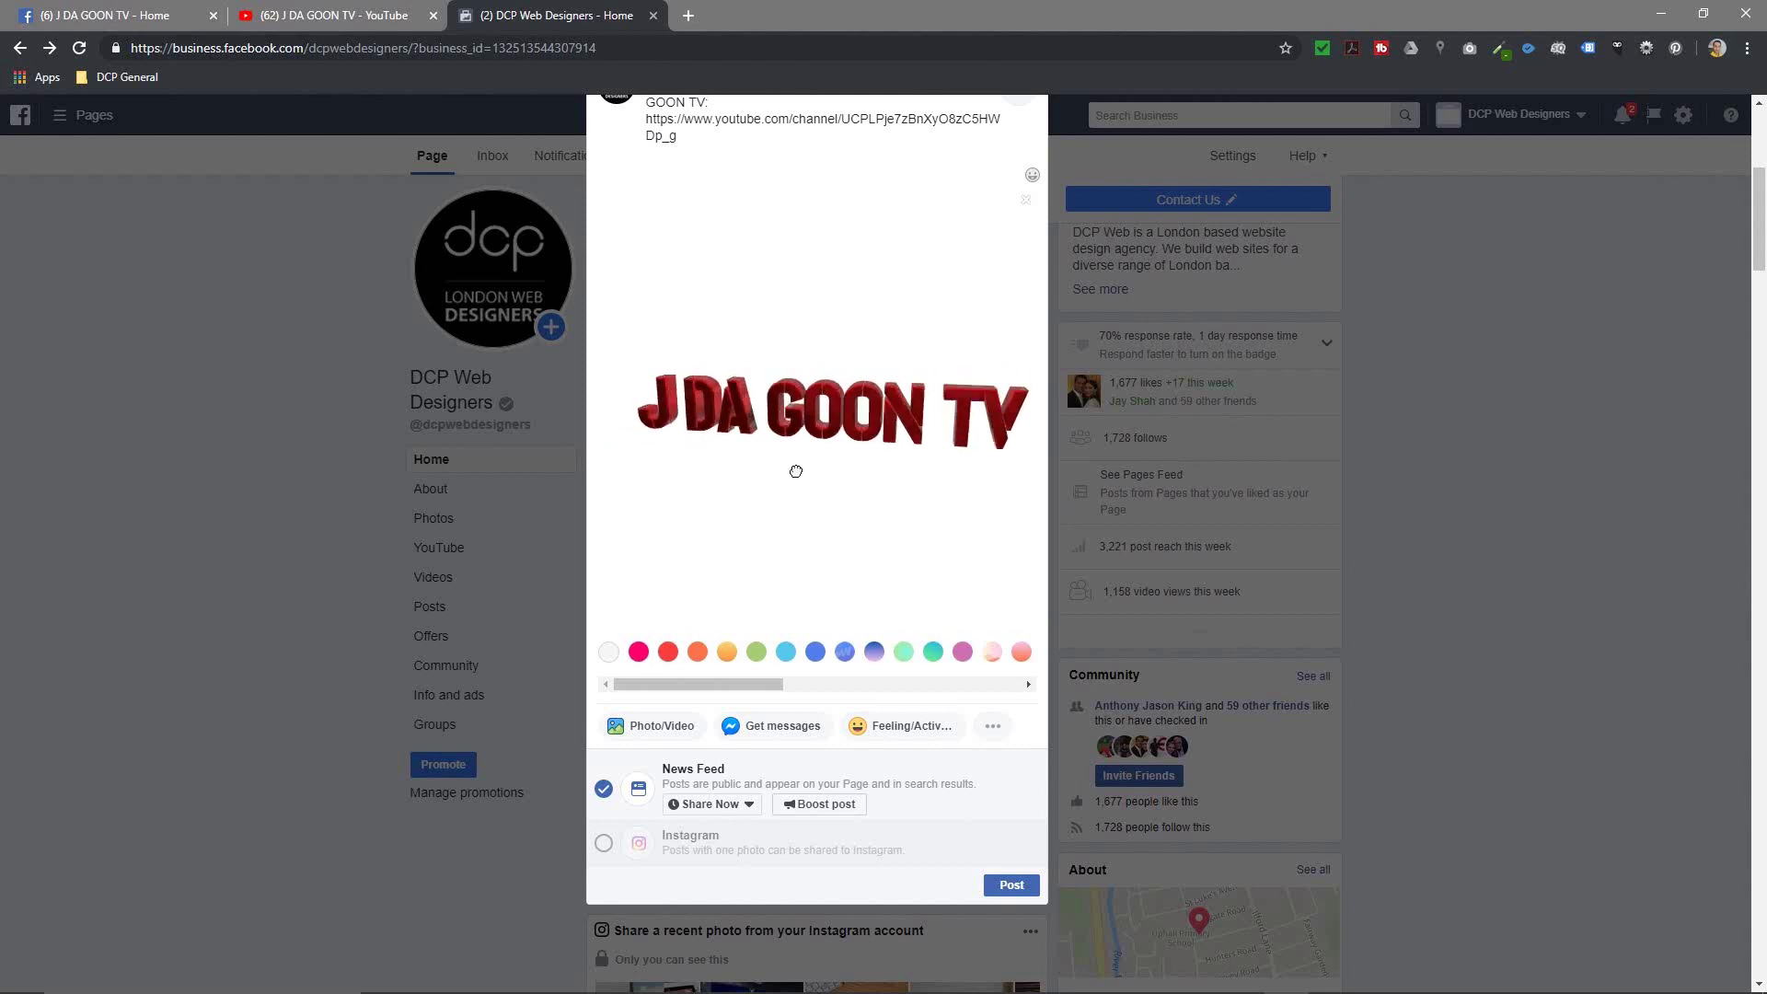
{"action": "left_click_drag", "start_coordinate": [771, 687], "coordinate": [924, 685]}
{"action": "left_click", "coordinate": [941, 653]}
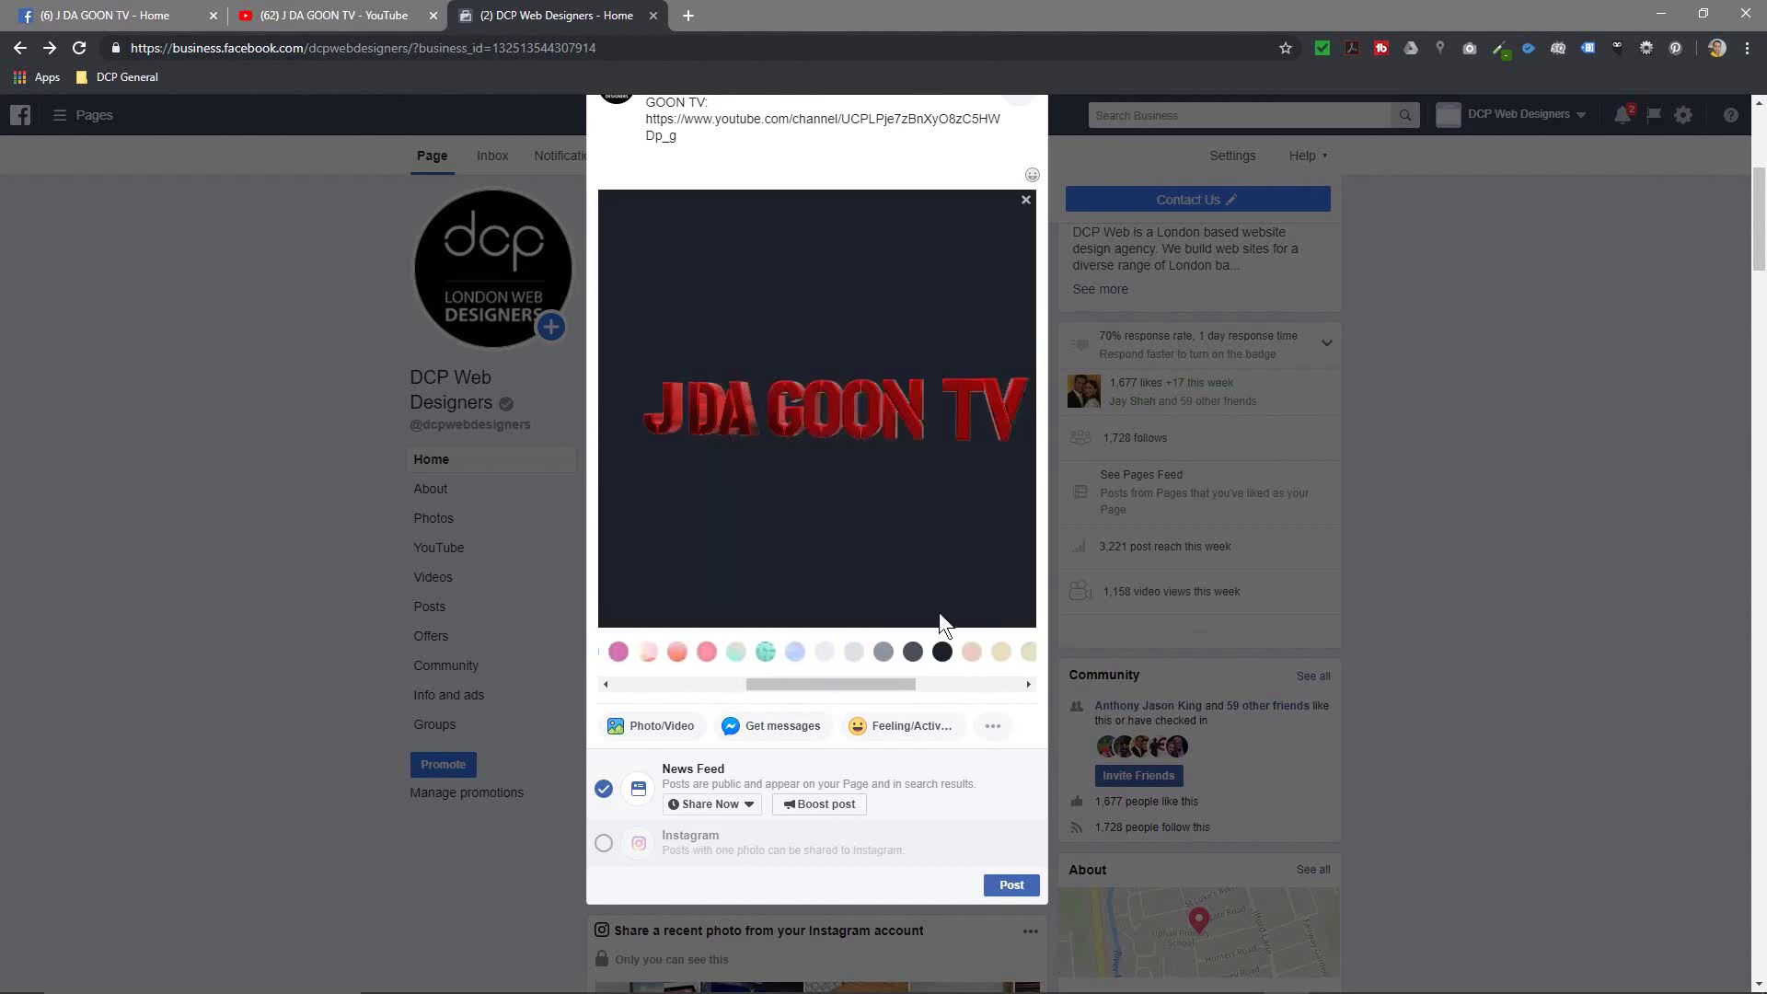
Step: Rotate the 3D text in the preview to a slight angle and publish the post
{"action": "left_click_drag", "start_coordinate": [954, 494], "coordinate": [782, 213]}
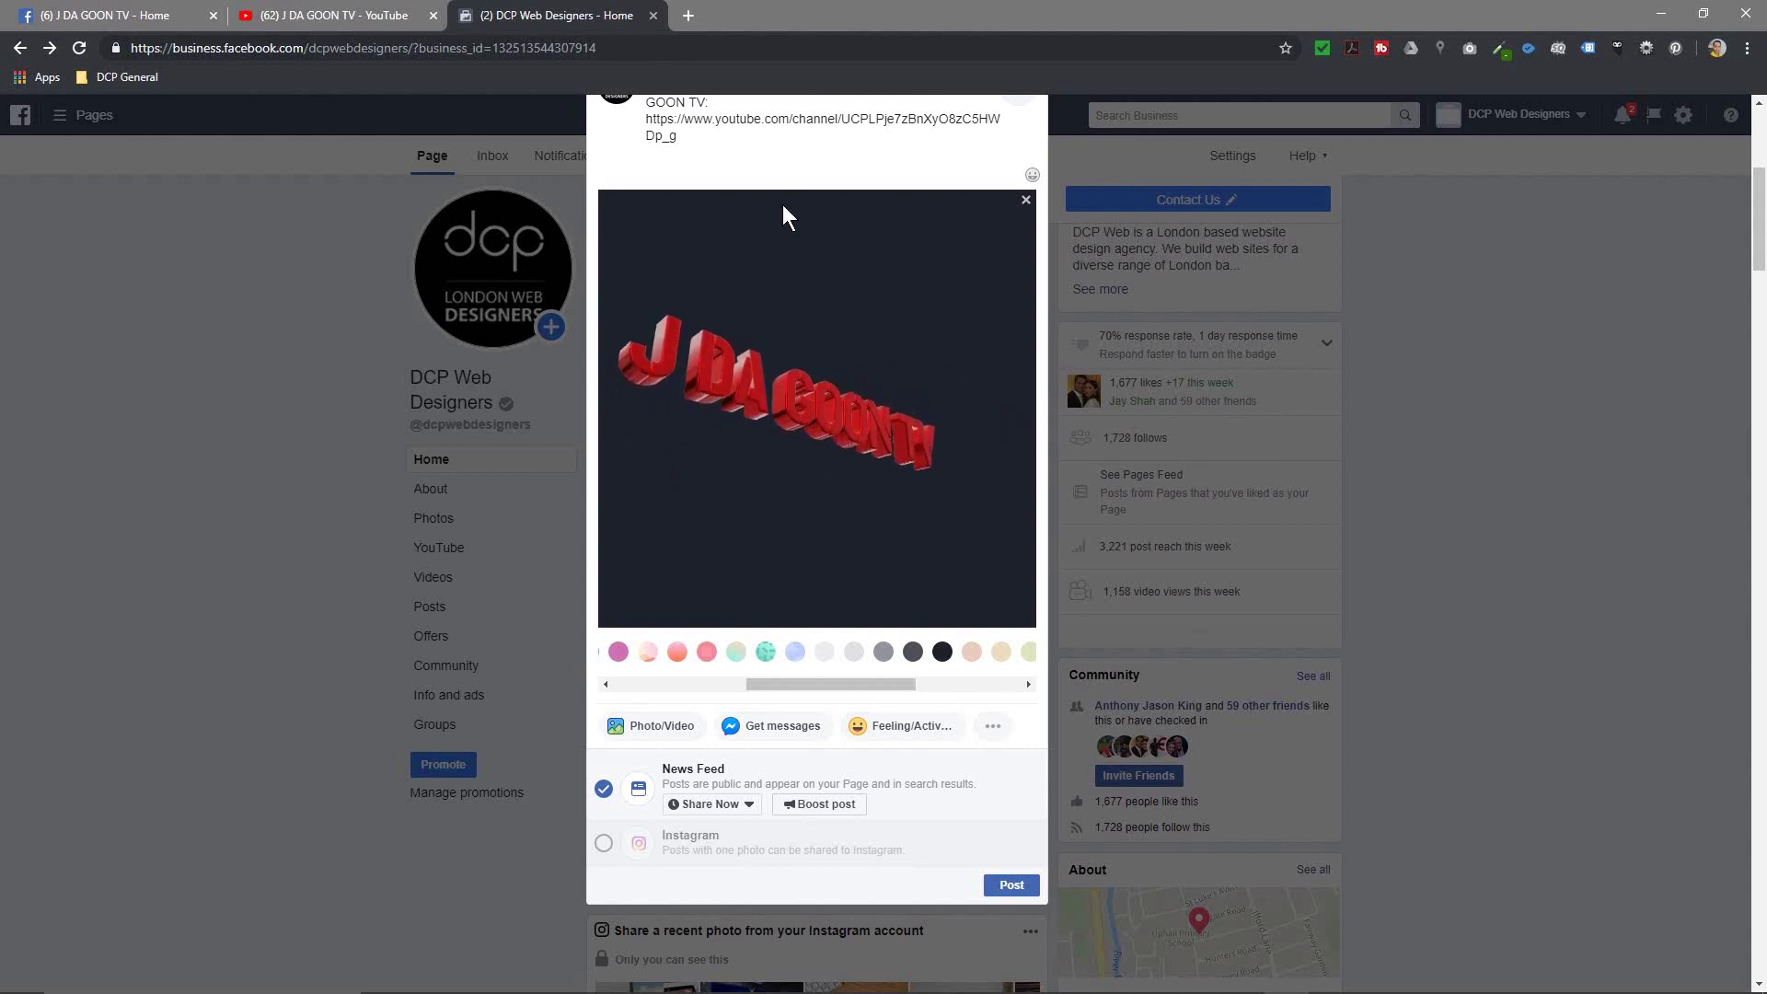
{"action": "left_click_drag", "start_coordinate": [789, 478], "coordinate": [741, 514]}
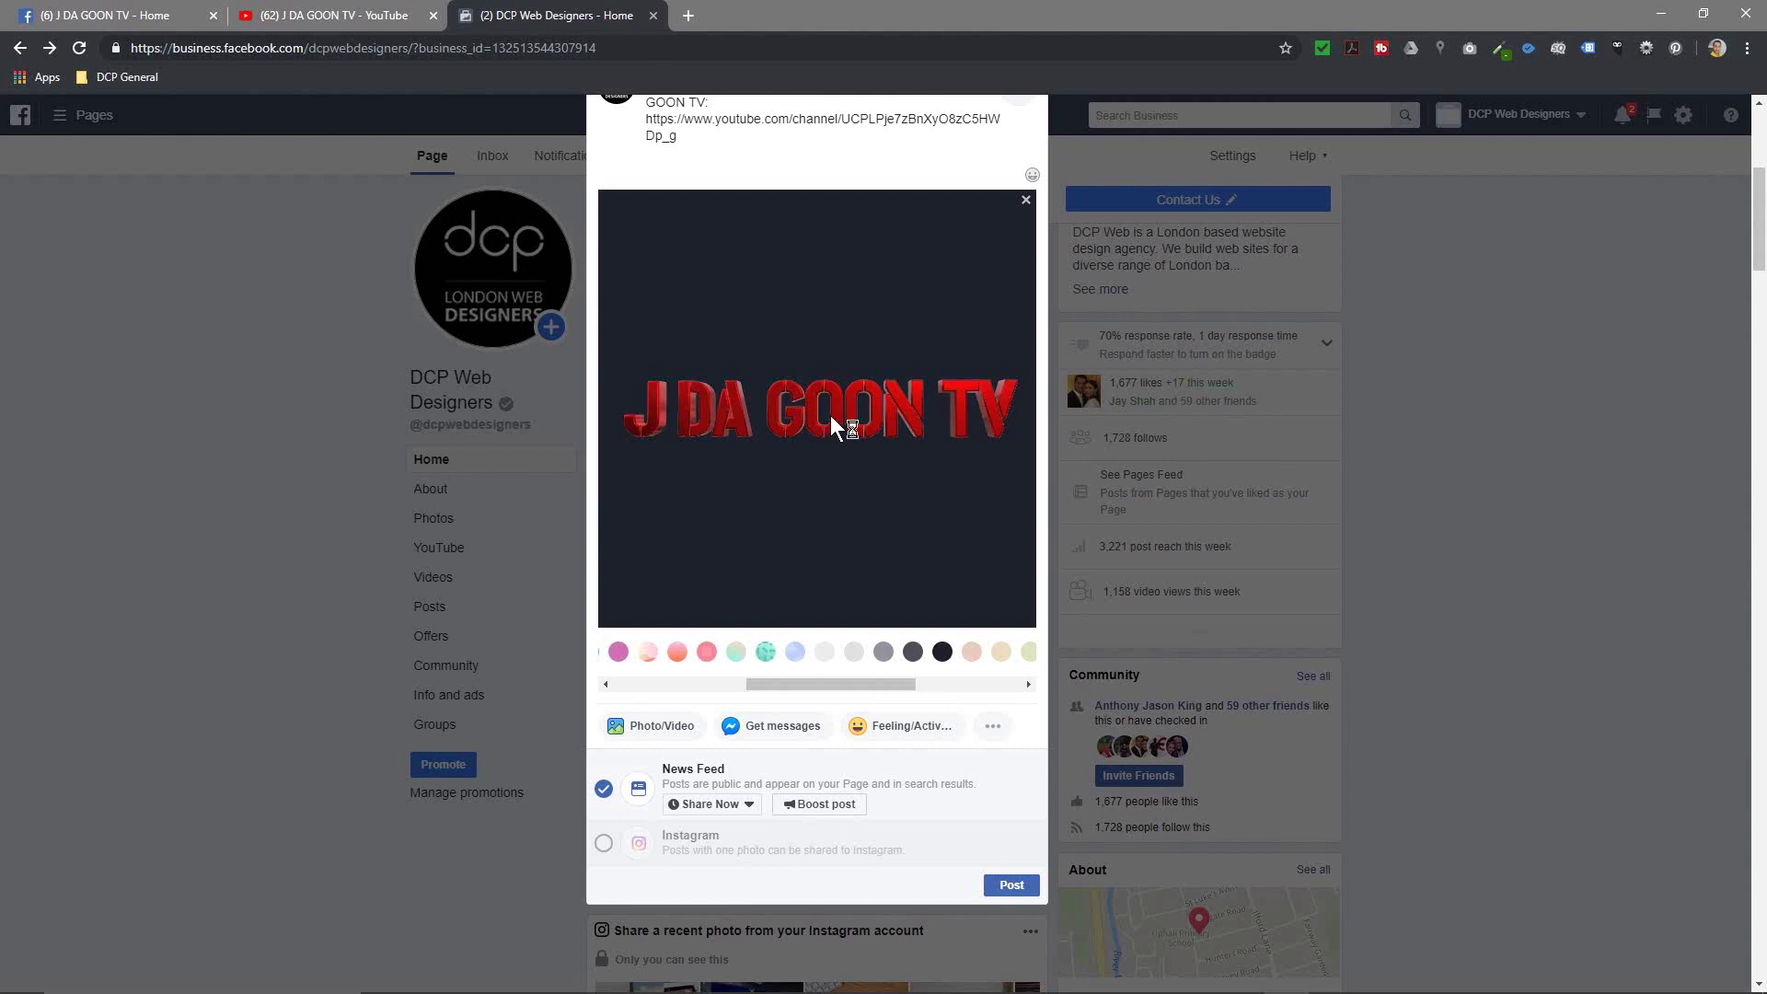
{"action": "left_click_drag", "start_coordinate": [830, 416], "coordinate": [860, 440]}
{"action": "scroll", "coordinate": [895, 518], "scroll_direction": "up", "scroll_amount": 3}
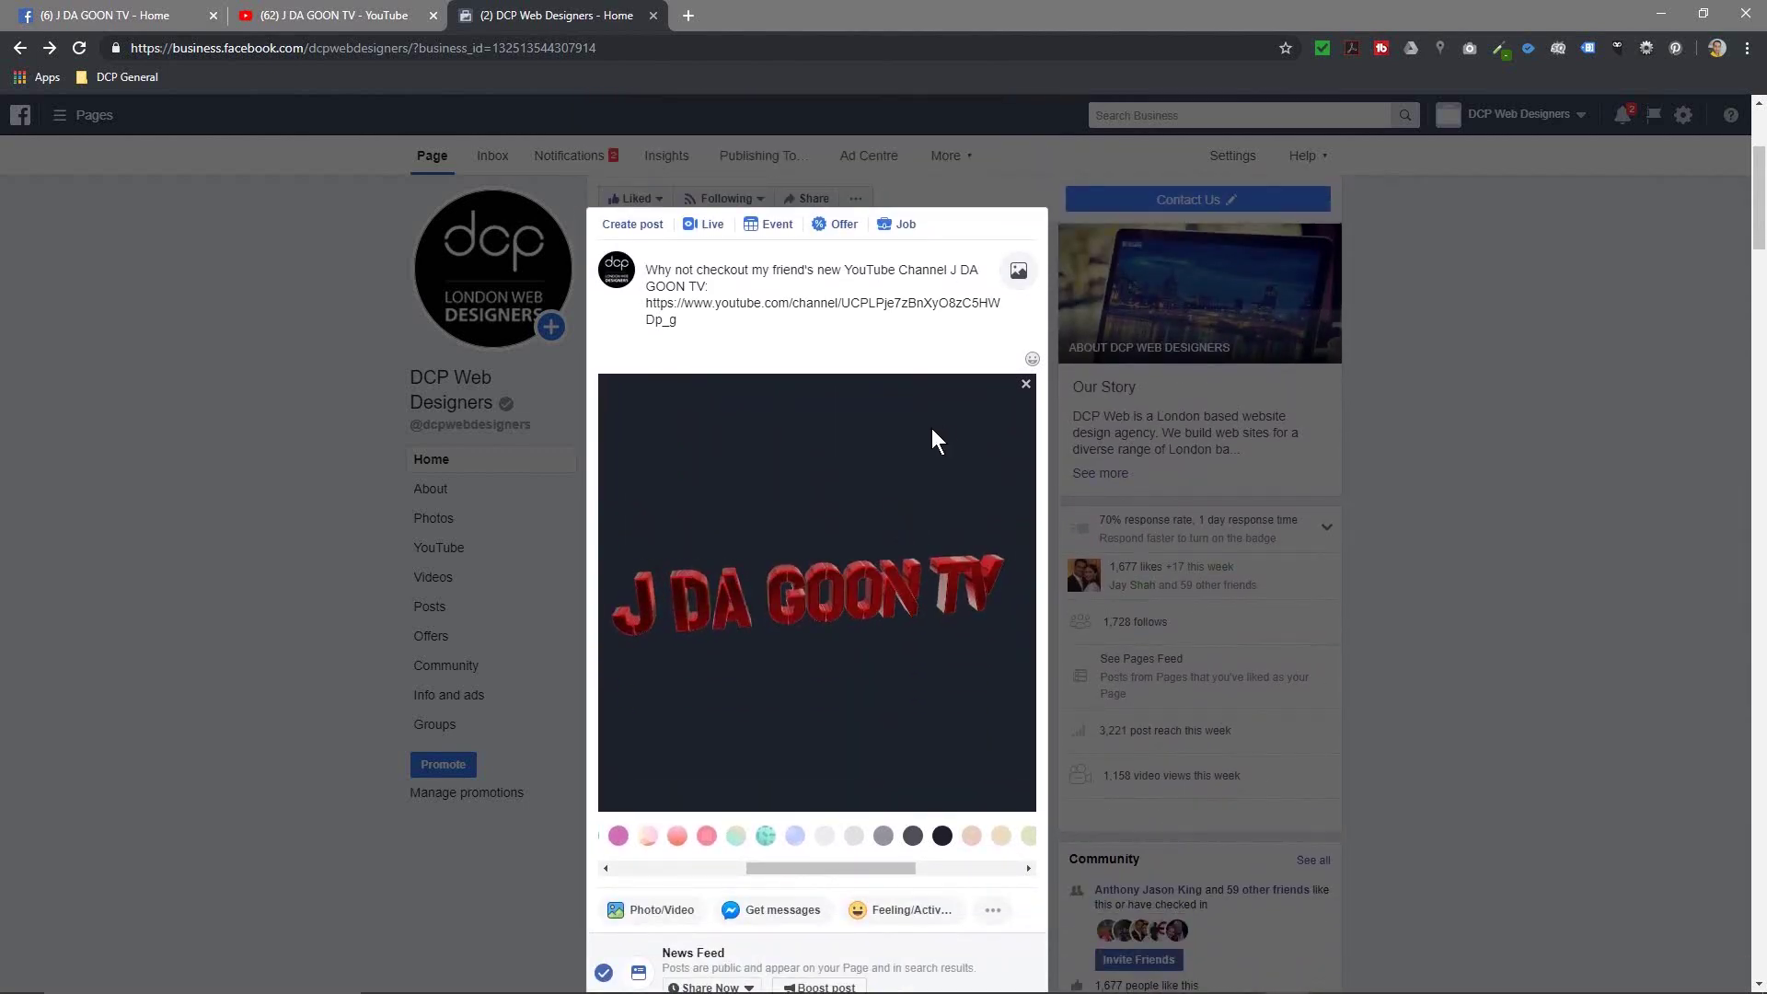
{"action": "scroll", "coordinate": [883, 536], "scroll_direction": "down", "scroll_amount": 3}
{"action": "left_click", "coordinate": [1012, 793]}
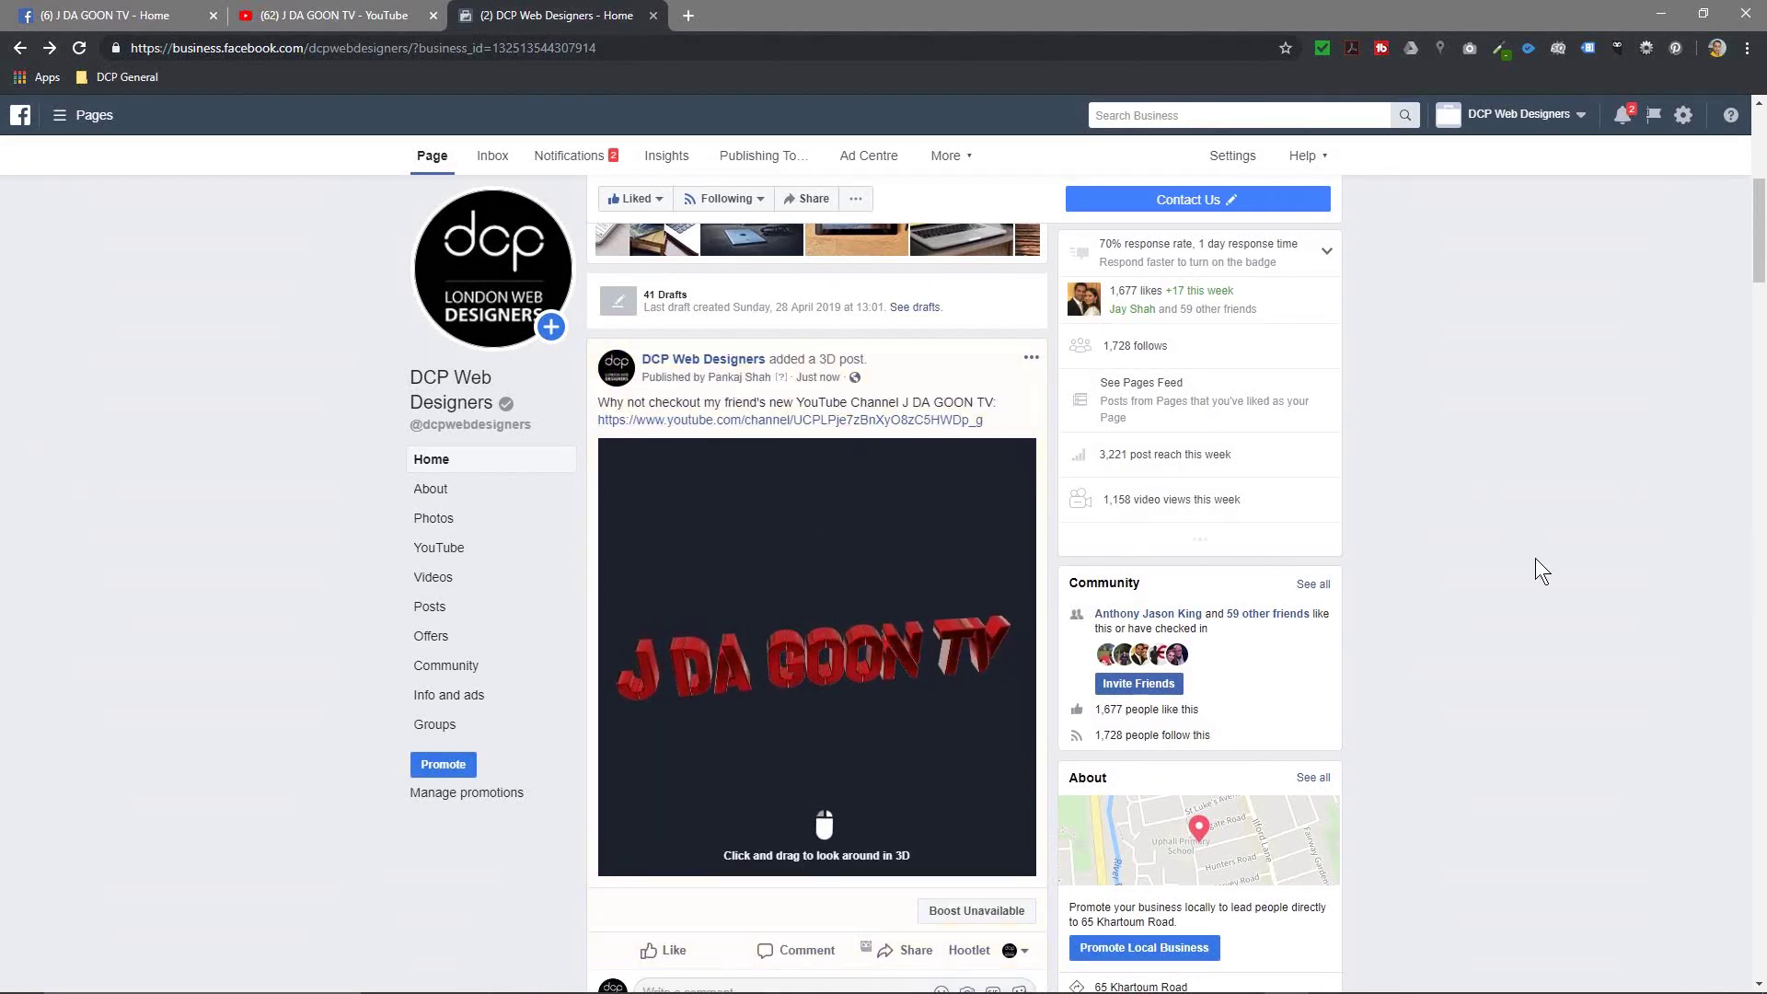
Step: Examine the published 3D post by rotating the J DA GOON TV text to different angles
{"action": "scroll", "coordinate": [1536, 558], "scroll_direction": "down", "scroll_amount": 3}
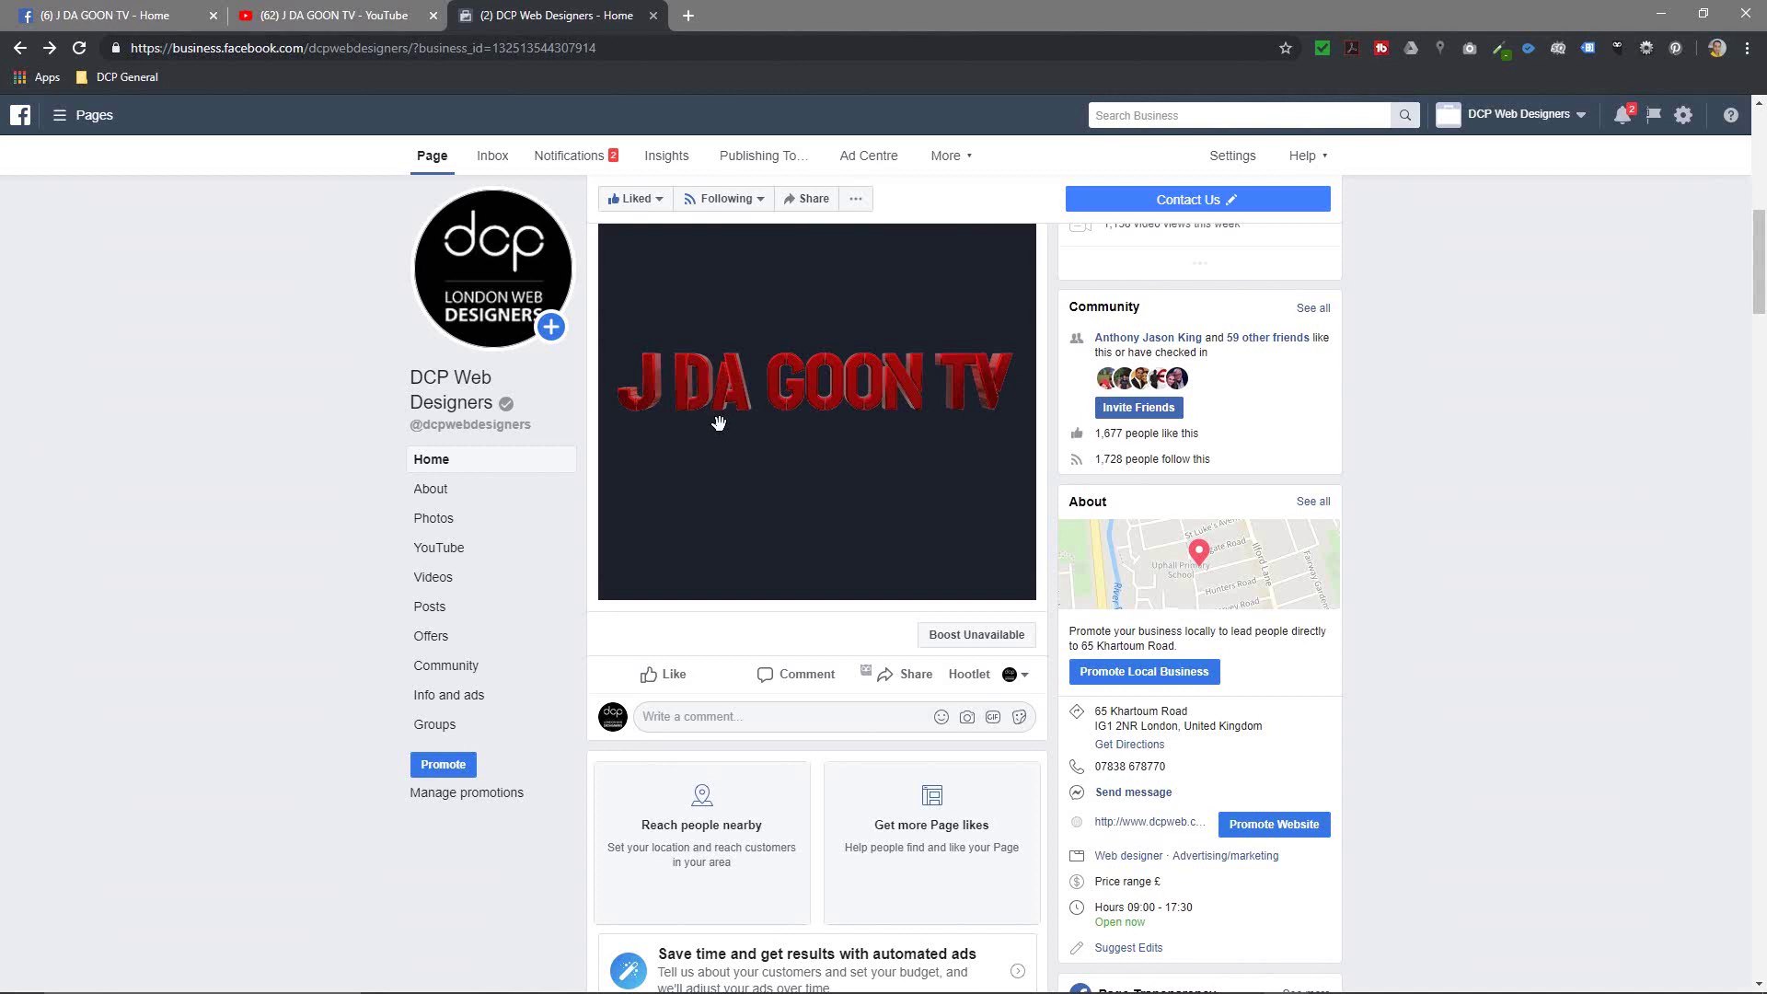
{"action": "scroll", "coordinate": [741, 460], "scroll_direction": "up", "scroll_amount": 2}
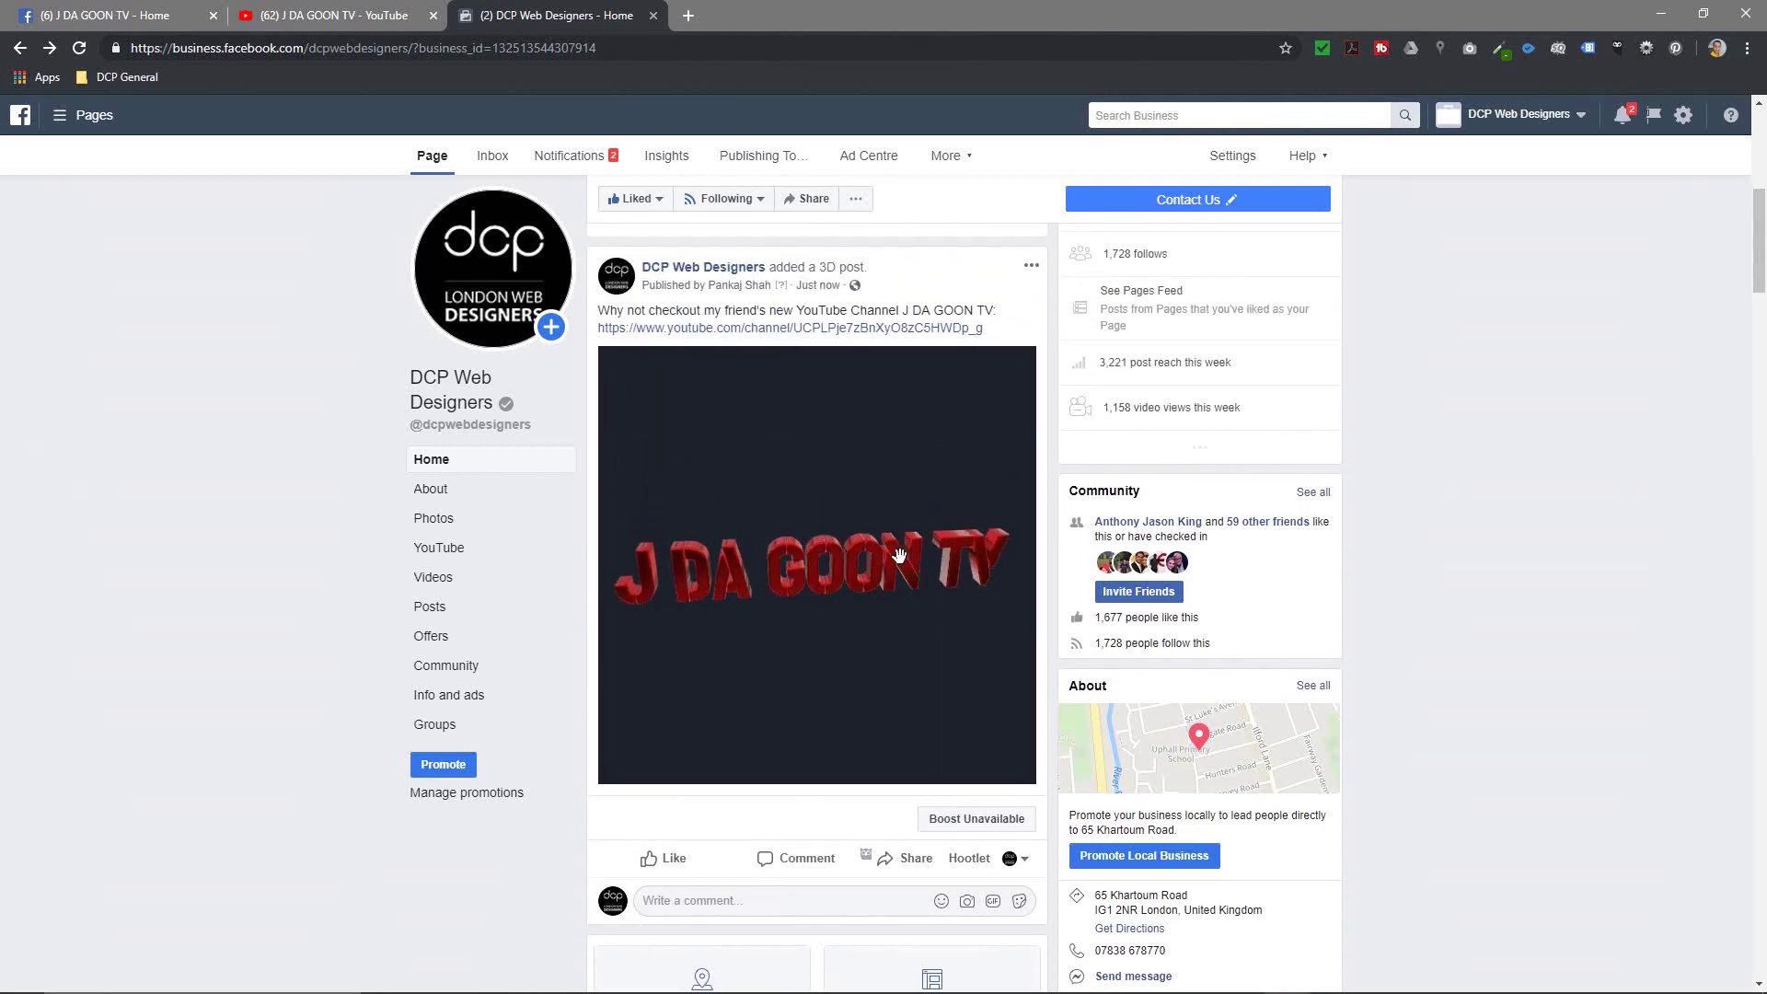
{"action": "left_click_drag", "start_coordinate": [760, 575], "coordinate": [711, 562]}
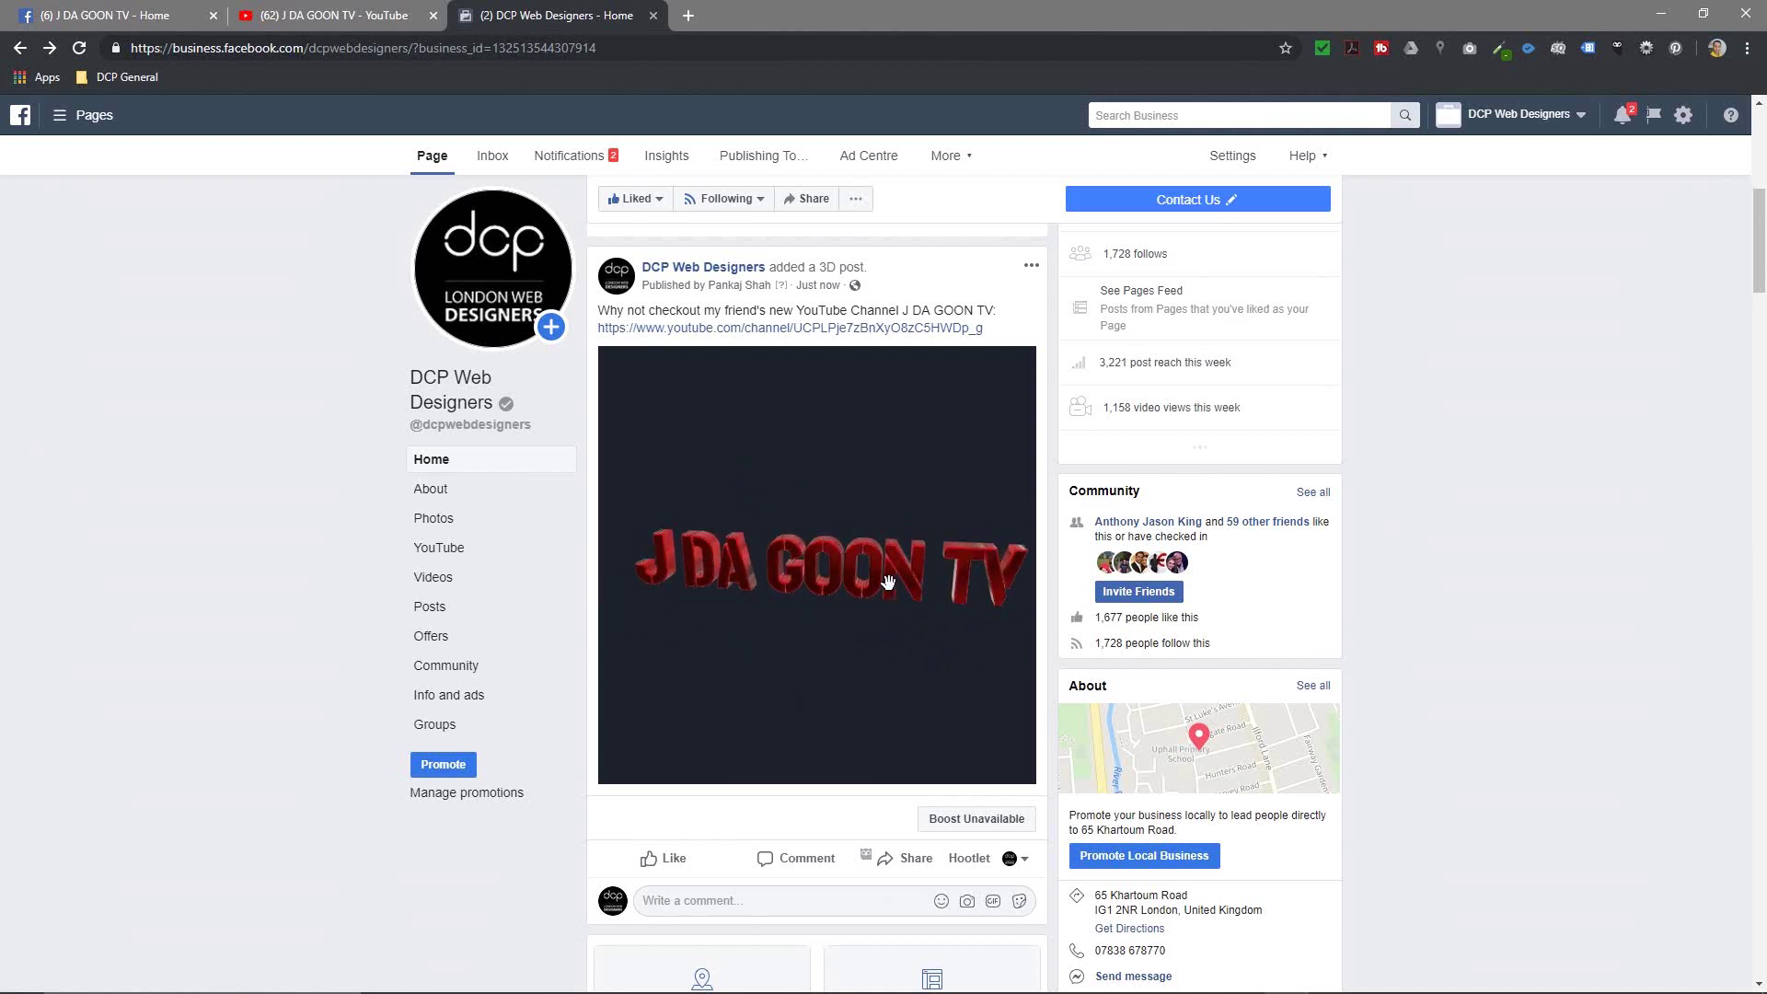
{"action": "left_click_drag", "start_coordinate": [887, 584], "coordinate": [893, 634]}
{"action": "mouse_move", "coordinate": [802, 592]}
{"action": "left_mouse_down"}
{"action": "mouse_move", "coordinate": [841, 525]}
{"action": "mouse_move", "coordinate": [807, 445]}
{"action": "mouse_move", "coordinate": [817, 613]}
{"action": "left_mouse_up"}
{"action": "left_click_drag", "start_coordinate": [770, 608], "coordinate": [813, 406]}
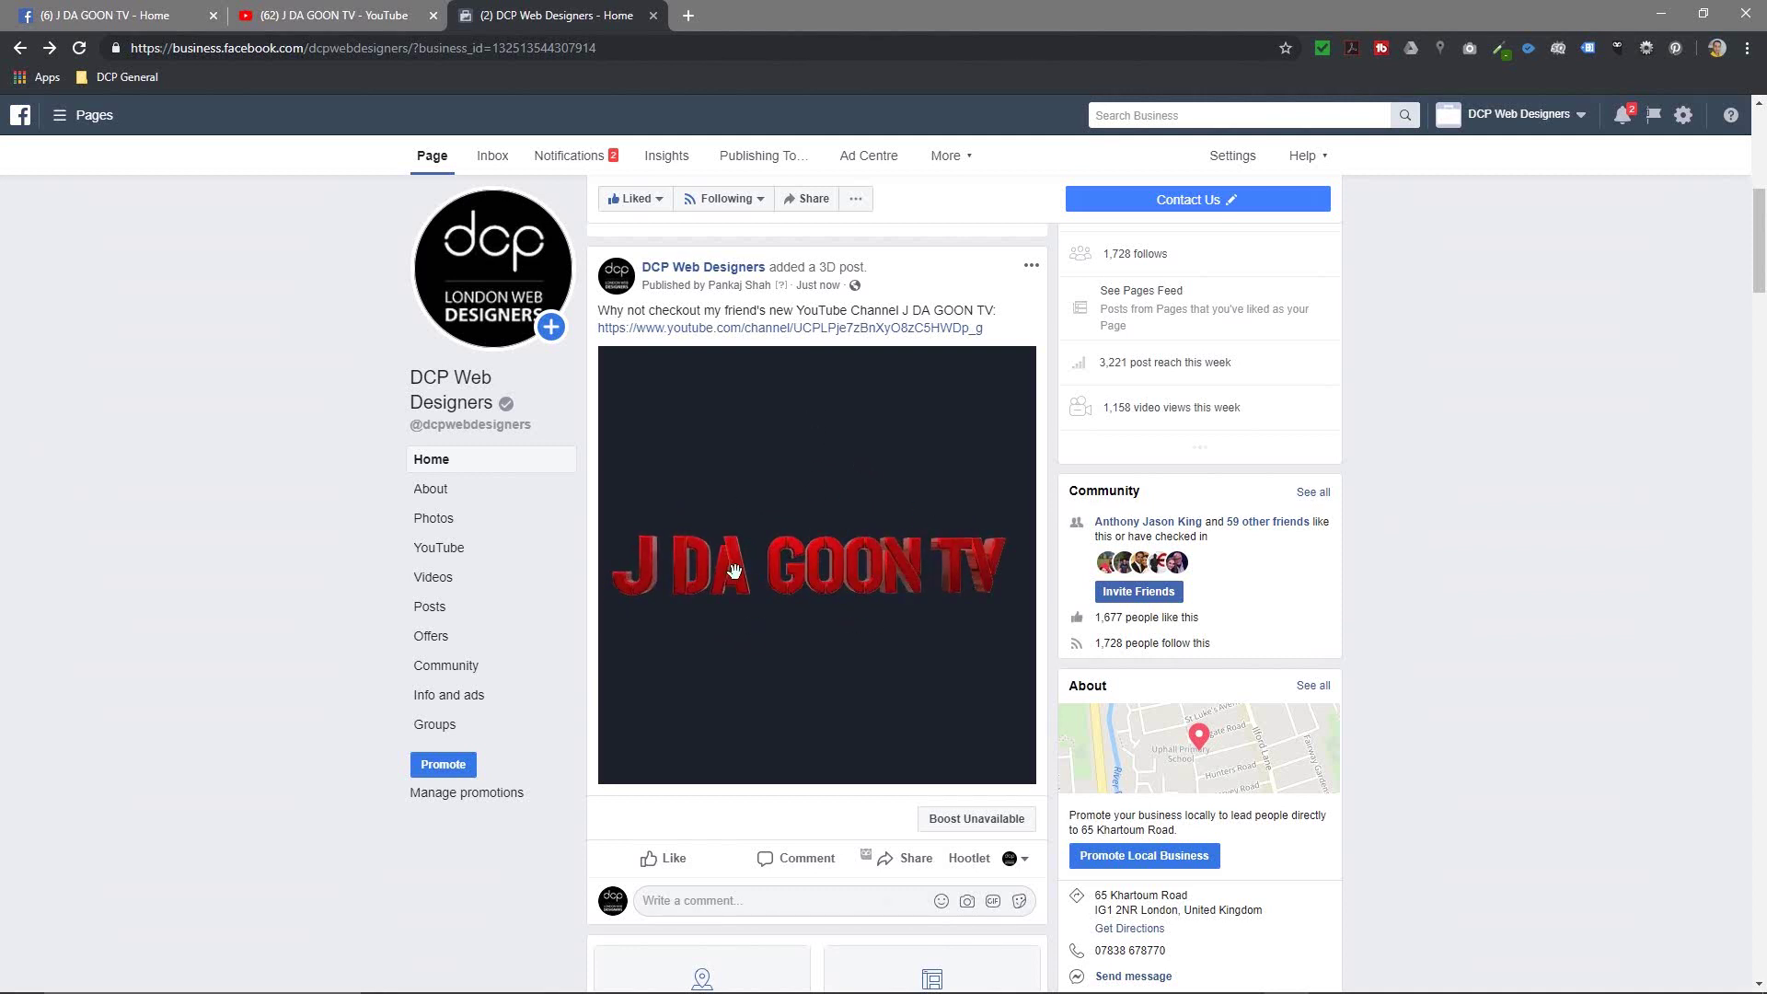
{"action": "left_click_drag", "start_coordinate": [734, 571], "coordinate": [792, 588]}
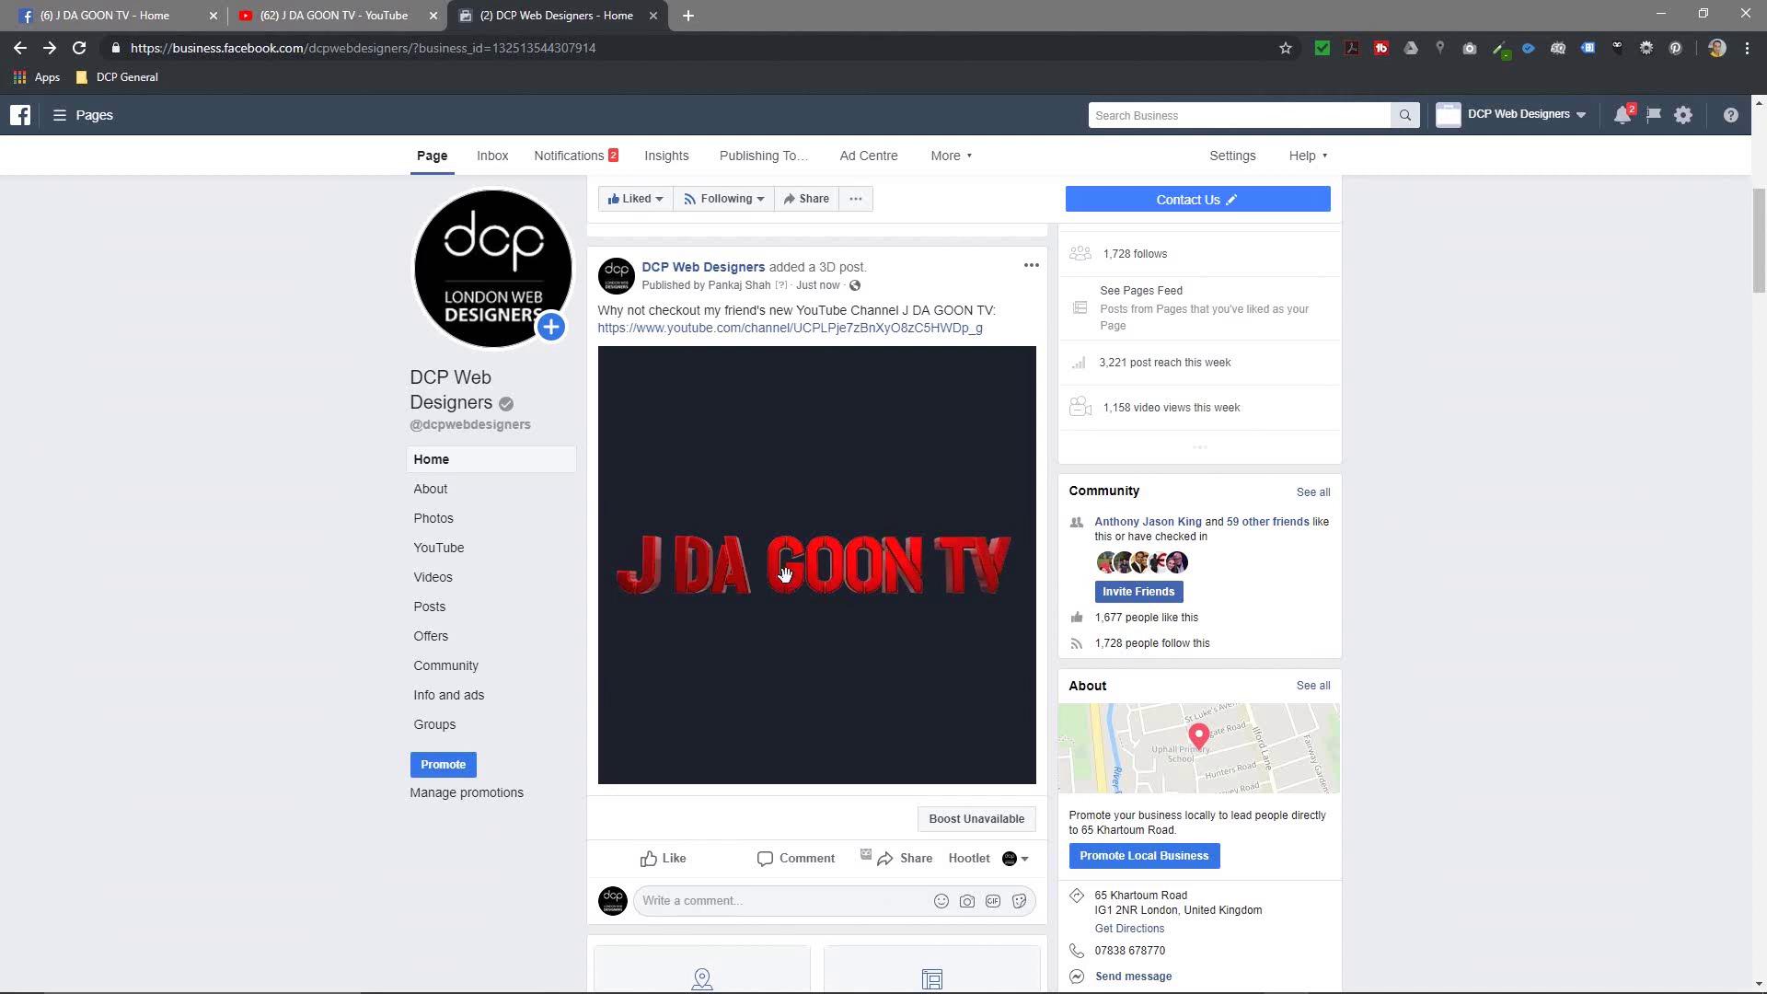
{"action": "mouse_move", "coordinate": [783, 578]}
{"action": "left_mouse_down"}
{"action": "mouse_move", "coordinate": [899, 571]}
{"action": "mouse_move", "coordinate": [809, 584]}
{"action": "mouse_move", "coordinate": [898, 586]}
{"action": "mouse_move", "coordinate": [770, 593]}
{"action": "left_mouse_up"}
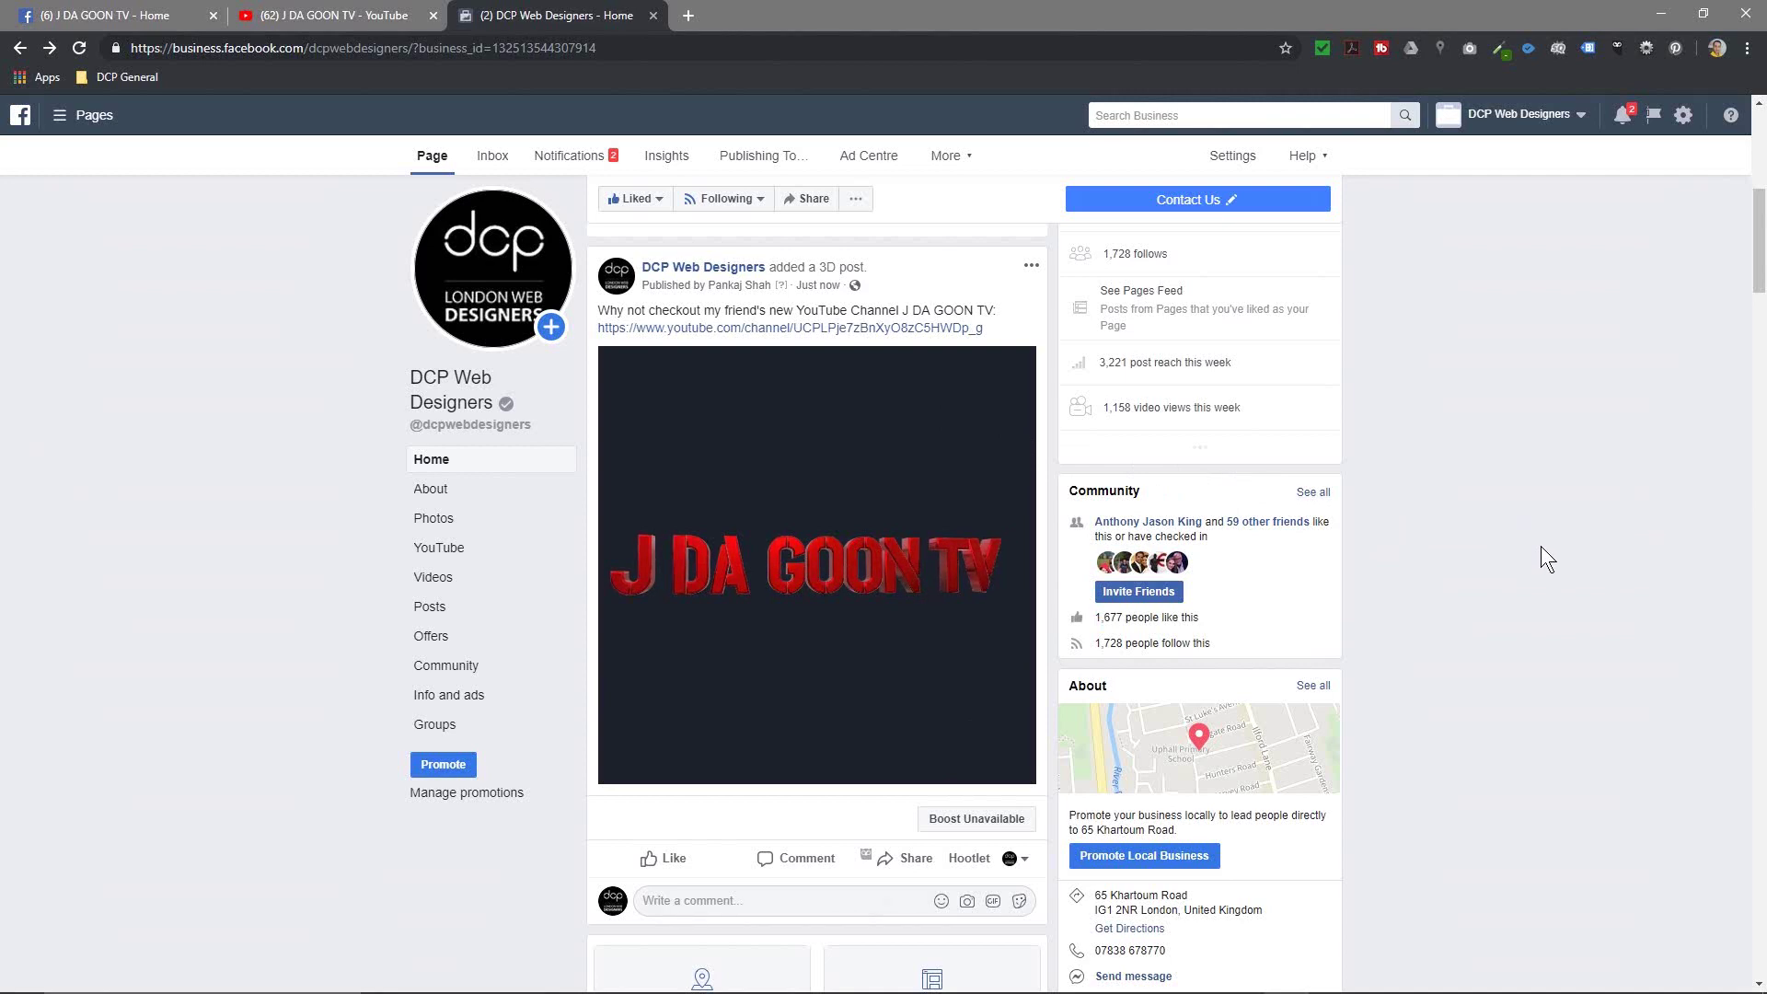
Step: Minimize the browser and the project folder window to show the desktop
{"action": "left_click", "coordinate": [1660, 15]}
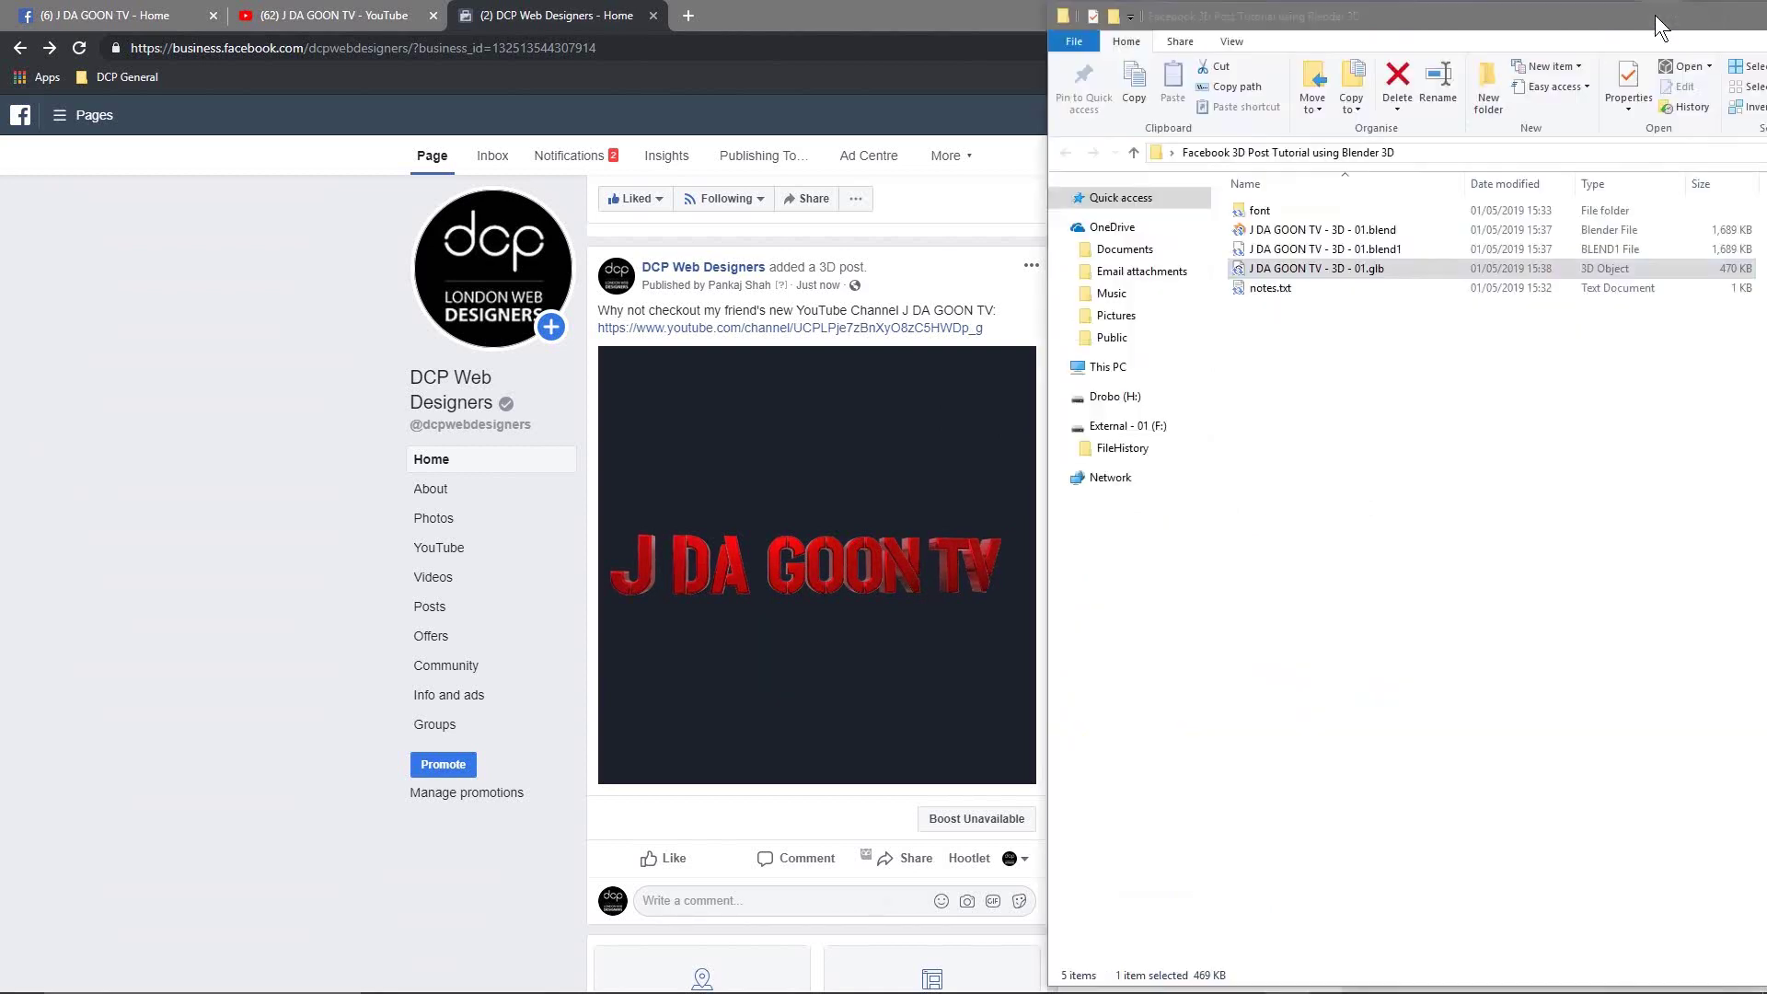
{"action": "key", "text": "super+d"}
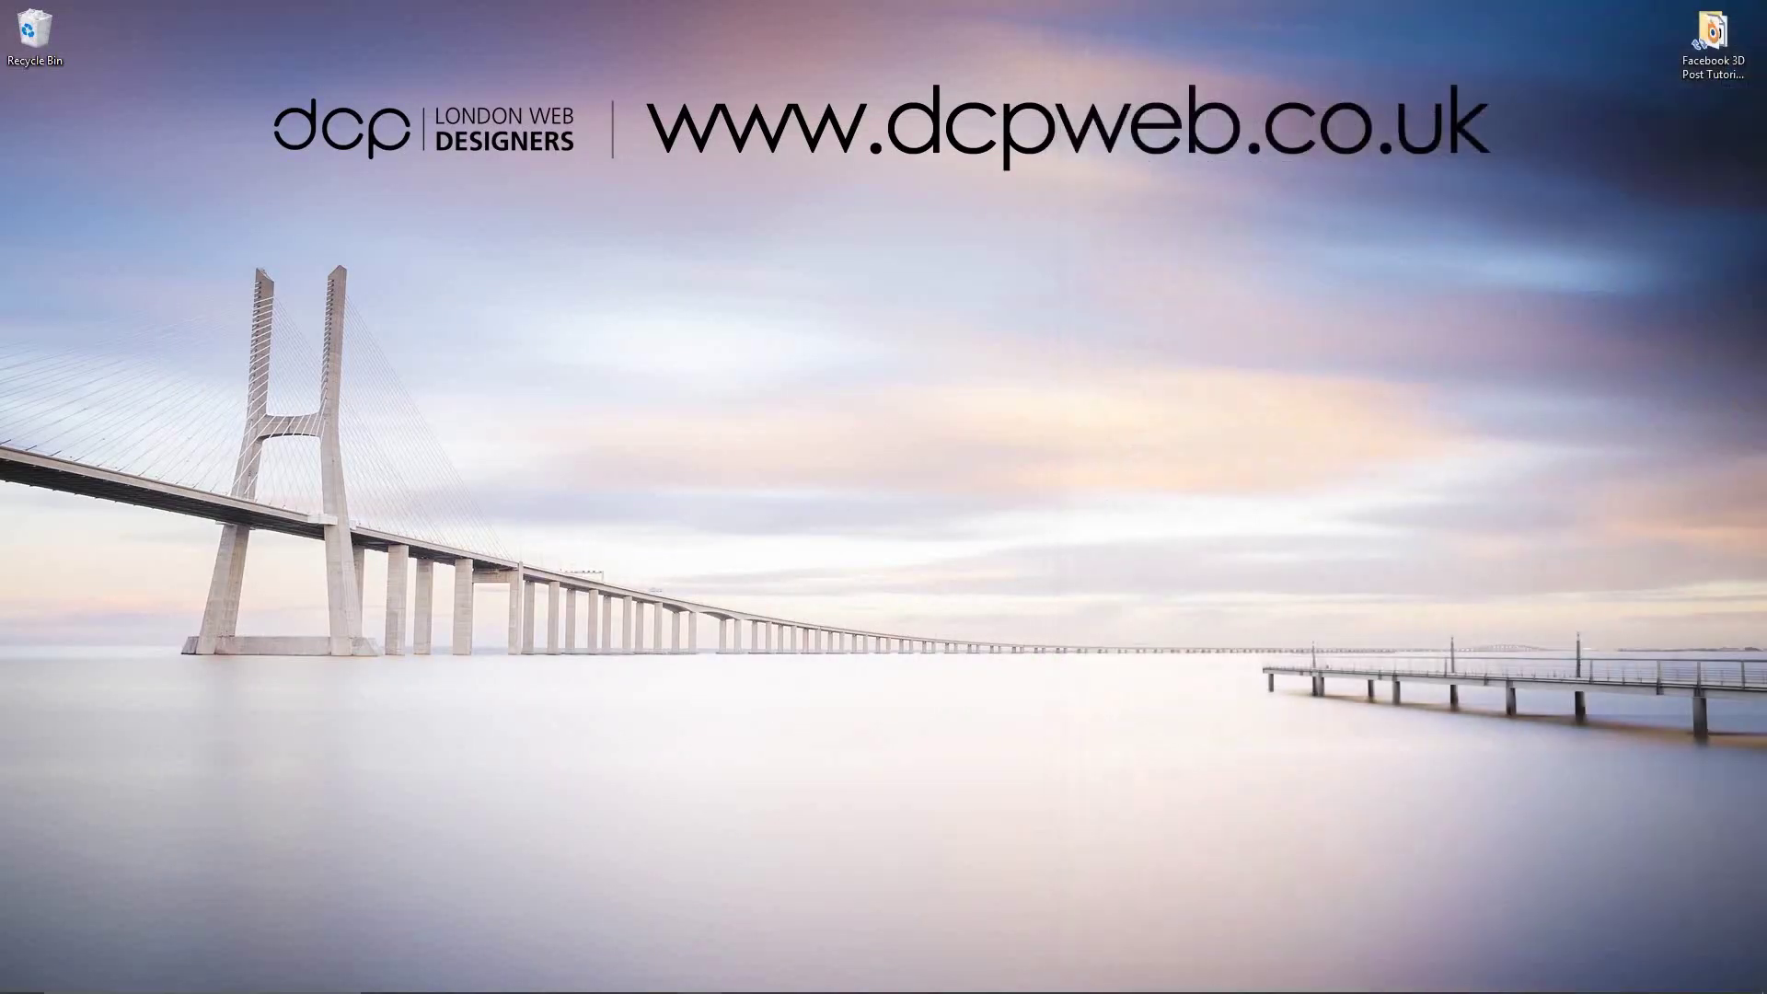